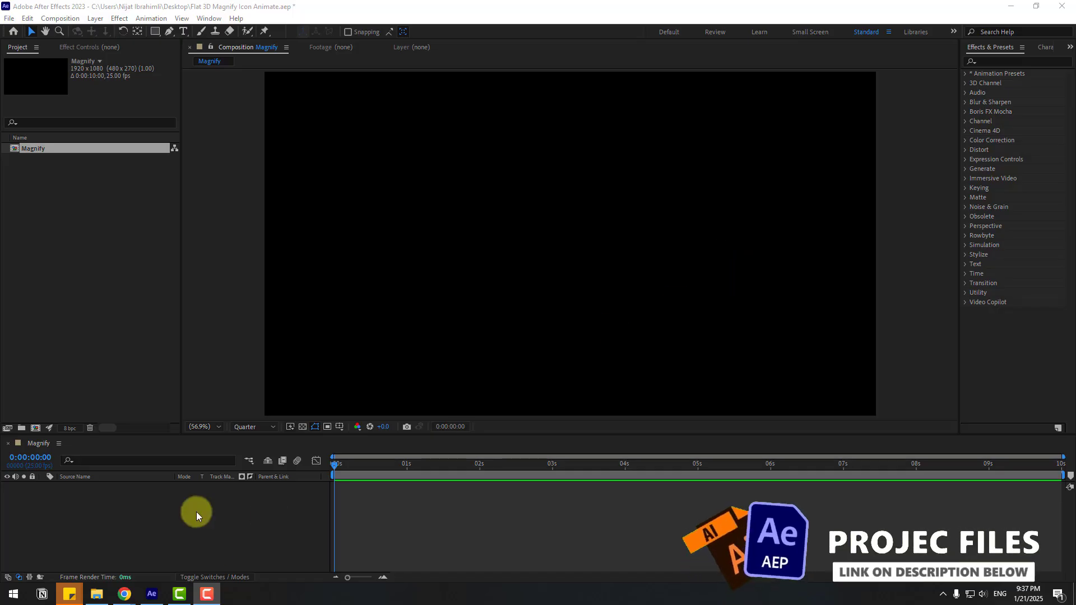
Create a new 1920 x 1080 px solid layer named BG in the Magnify composition
{"action": "right_click", "coordinate": [150, 515]}
{"action": "mouse_move", "coordinate": [243, 383]}
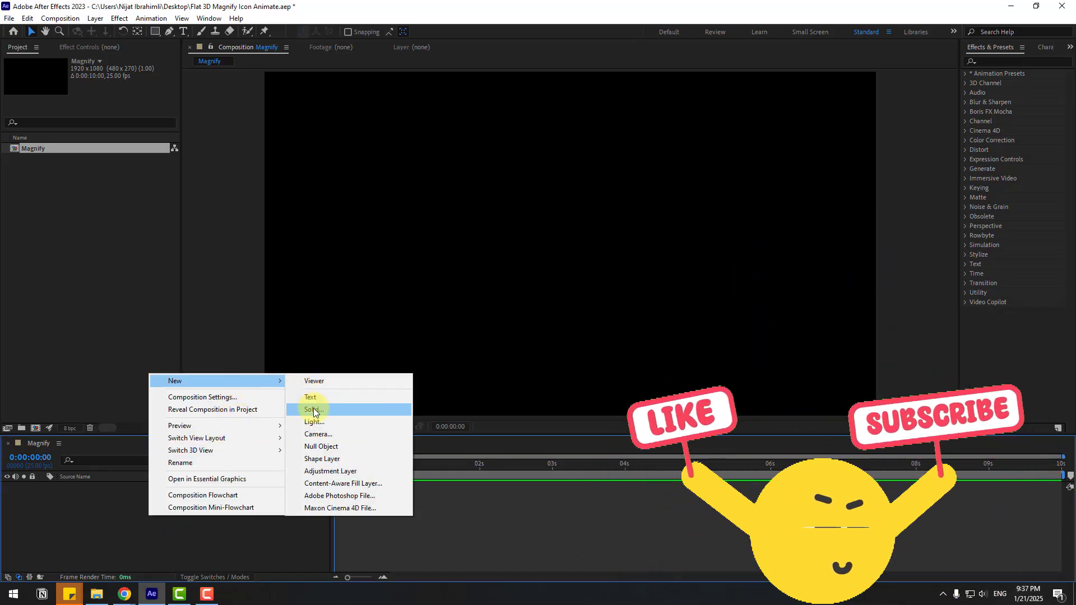
{"action": "left_click", "coordinate": [314, 409]}
{"action": "type", "text": "BG"}
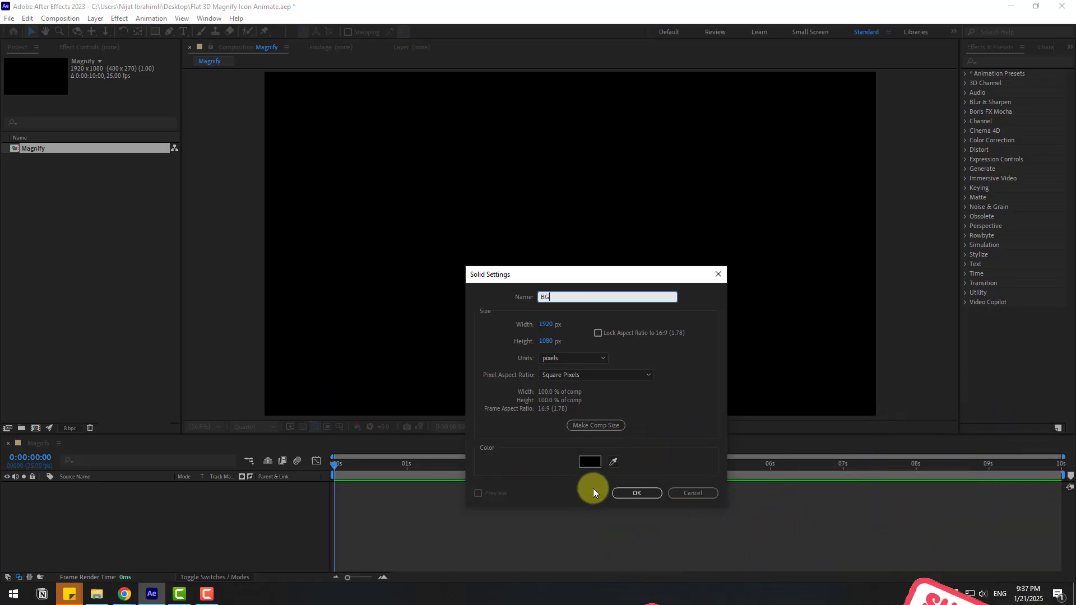
{"action": "left_click", "coordinate": [651, 492]}
Apply the Fill effect to the BG solid with light grey E2E2E2 and lock the layer
{"action": "left_click", "coordinate": [993, 60]}
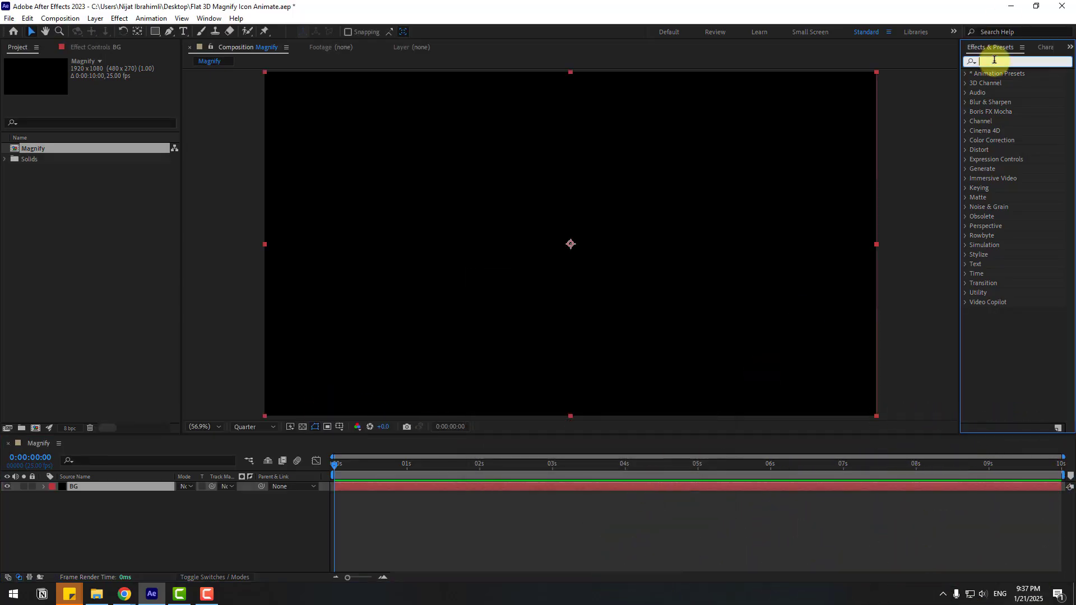
{"action": "type", "text": "fill"}
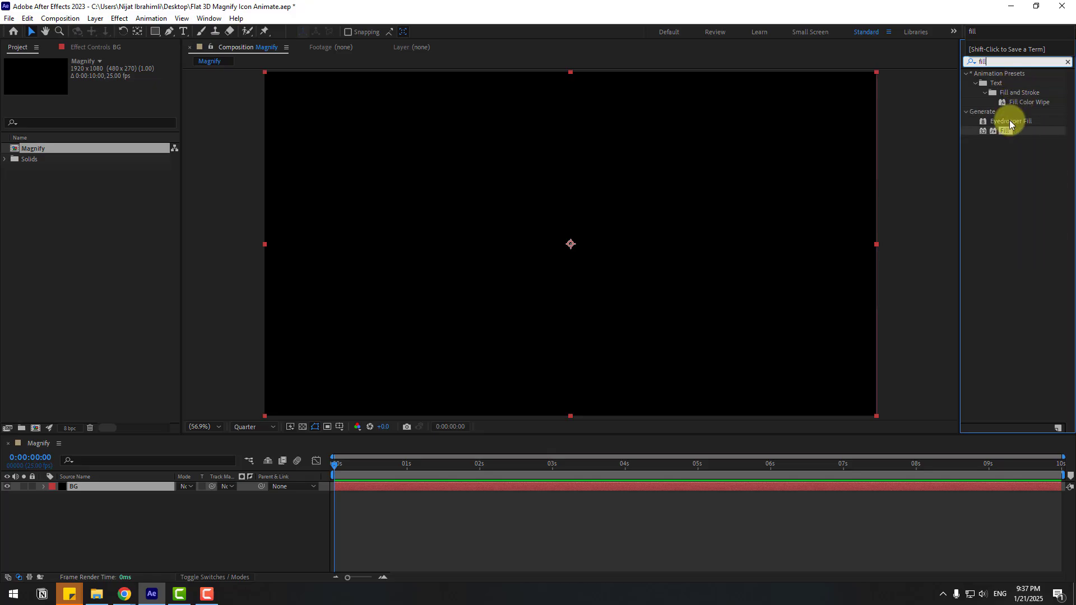
{"action": "left_click_drag", "start_coordinate": [1006, 131], "coordinate": [69, 485]}
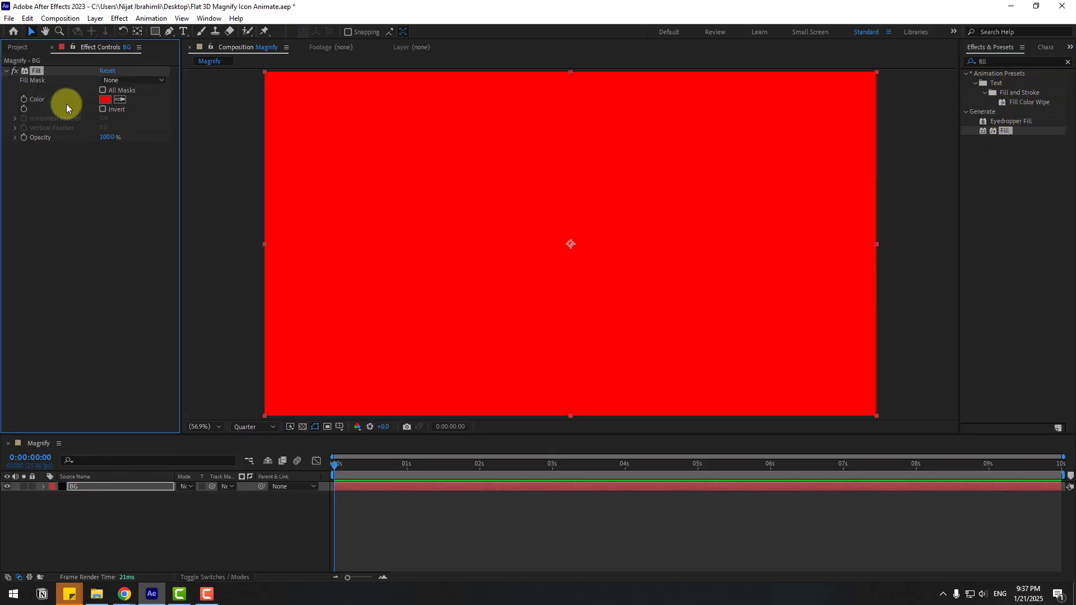
{"action": "left_click", "coordinate": [106, 100]}
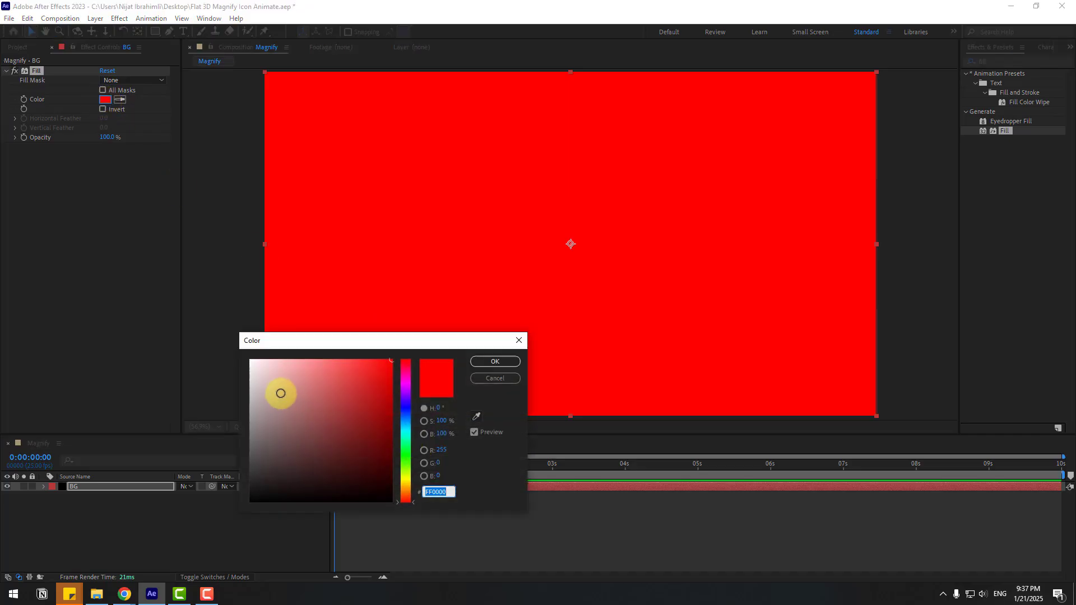
{"action": "left_click_drag", "start_coordinate": [281, 393], "coordinate": [245, 375]}
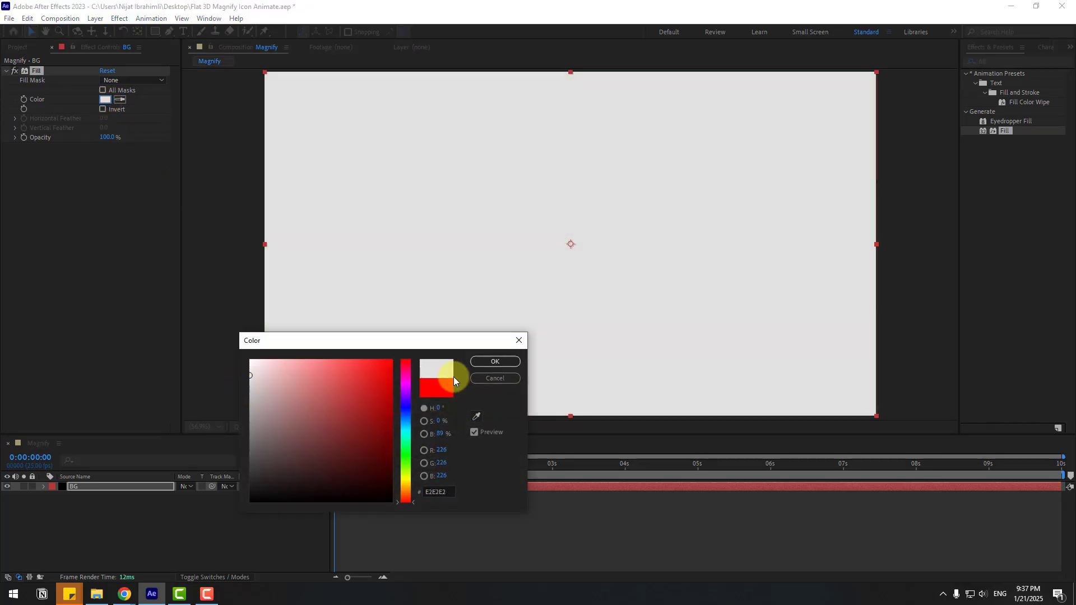
{"action": "left_click", "coordinate": [471, 363]}
{"action": "left_click", "coordinate": [31, 486]}
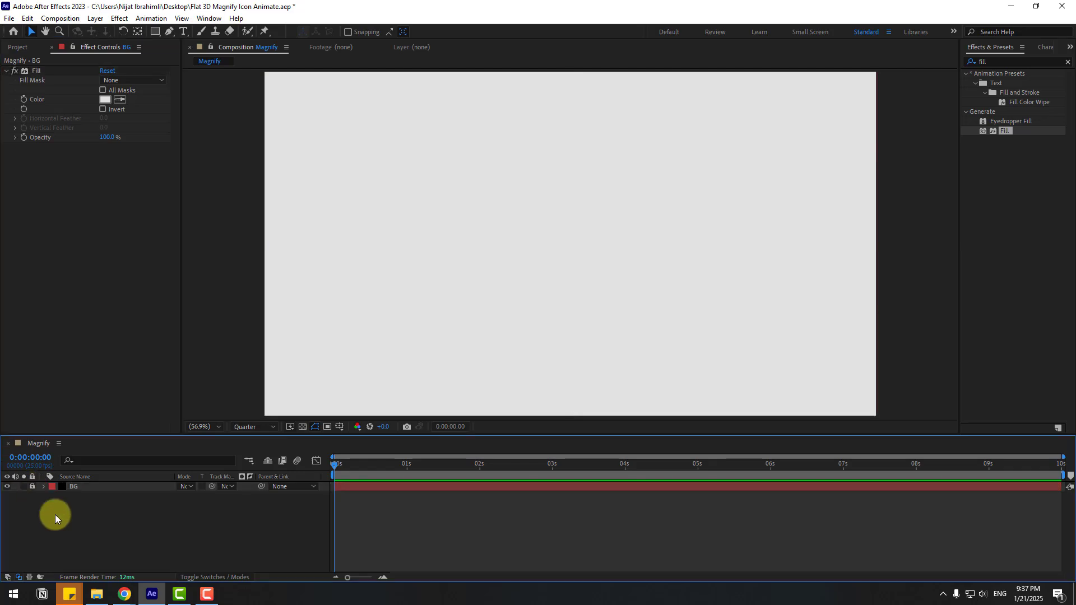
Draw a circle about 445 px in diameter in the upper middle of the composition with the Ellipse tool
{"action": "left_click", "coordinate": [157, 32]}
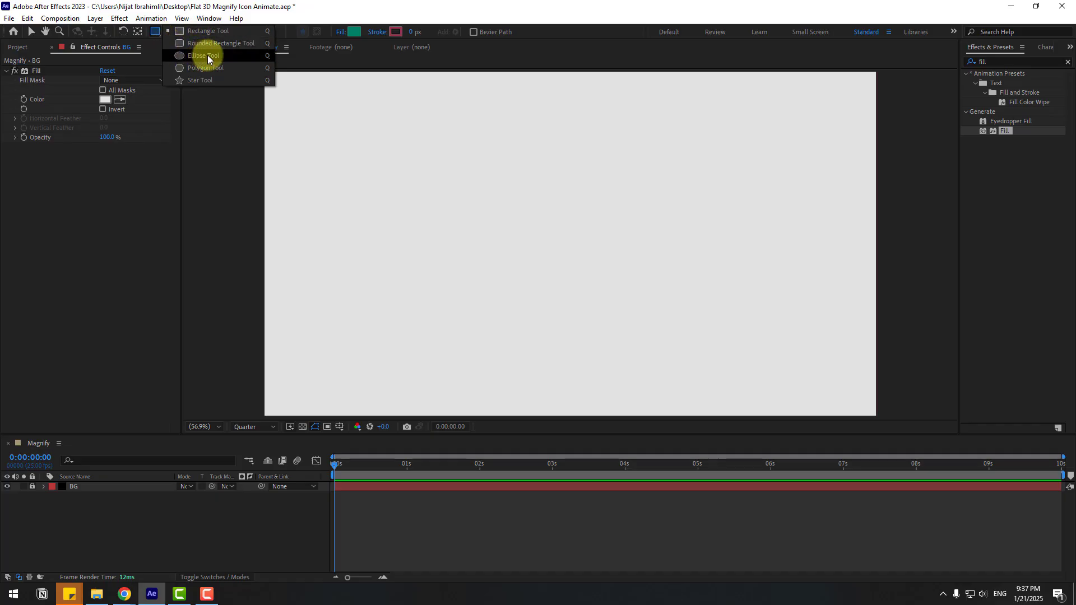
{"action": "left_click", "coordinate": [226, 58]}
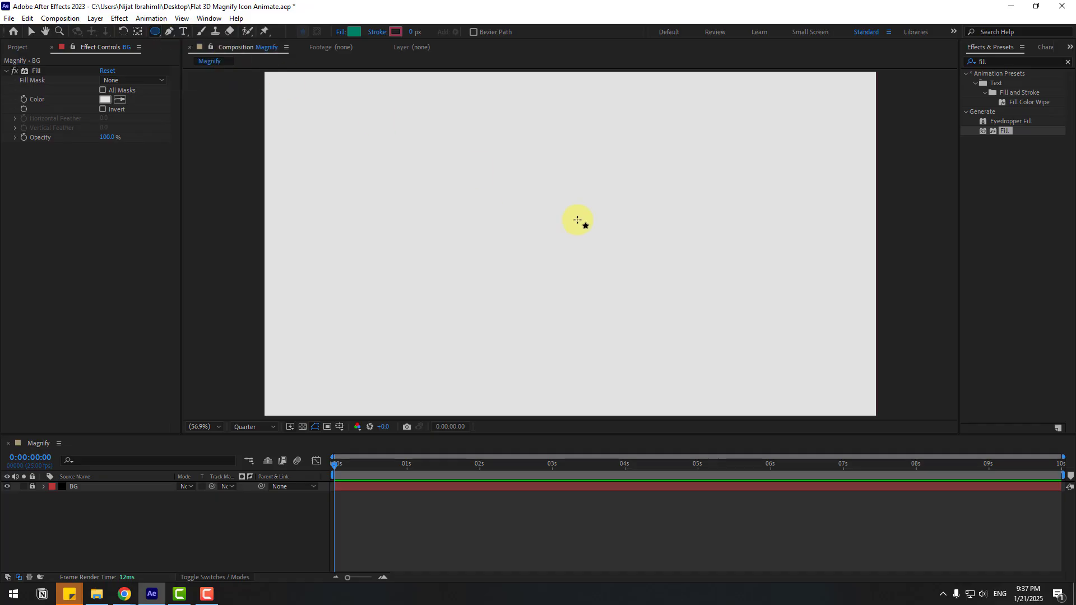
{"action": "mouse_move", "coordinate": [483, 129]}
{"action": "left_mouse_down"}
{"action": "mouse_move", "coordinate": [557, 240]}
{"action": "mouse_move", "coordinate": [597, 266]}
{"action": "left_mouse_up"}
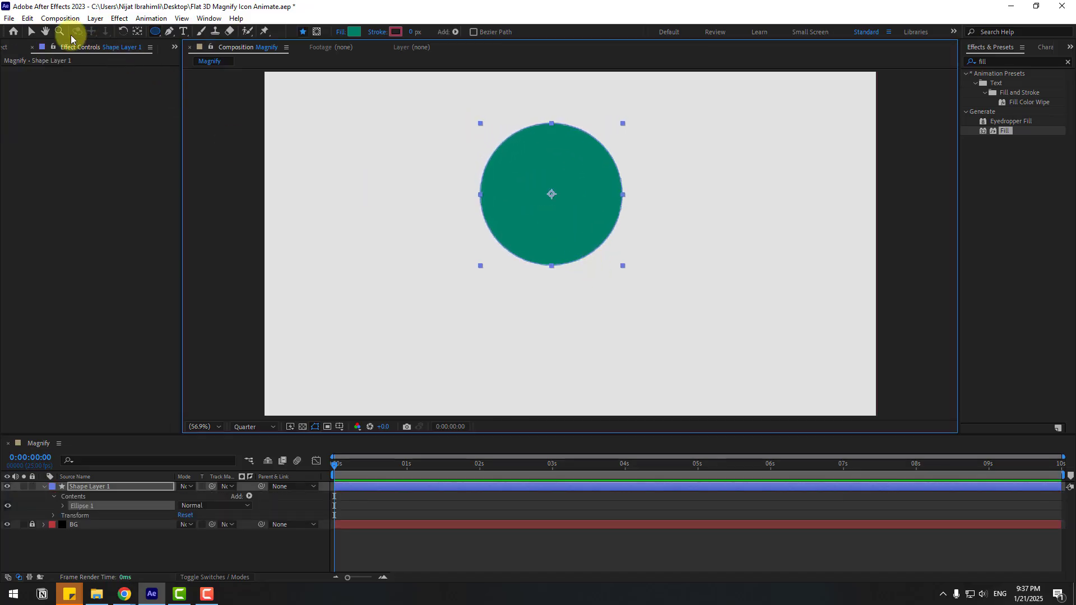
{"action": "left_click", "coordinate": [32, 31]}
Rename the circle's shape layer as main-blue
{"action": "left_click", "coordinate": [78, 545]}
{"action": "left_click", "coordinate": [84, 486]}
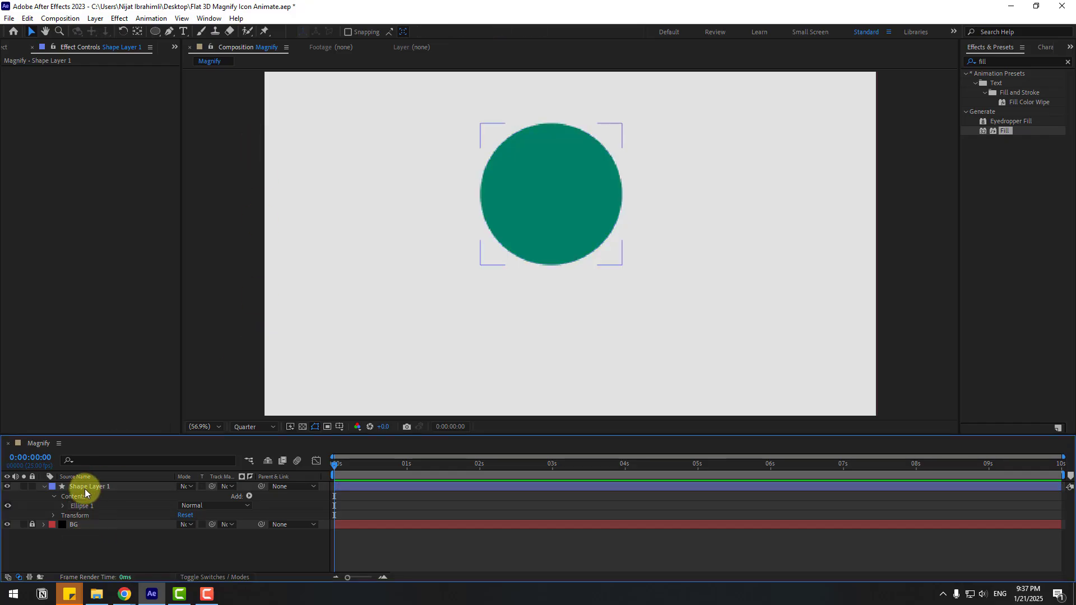
{"action": "key", "text": "Return"}
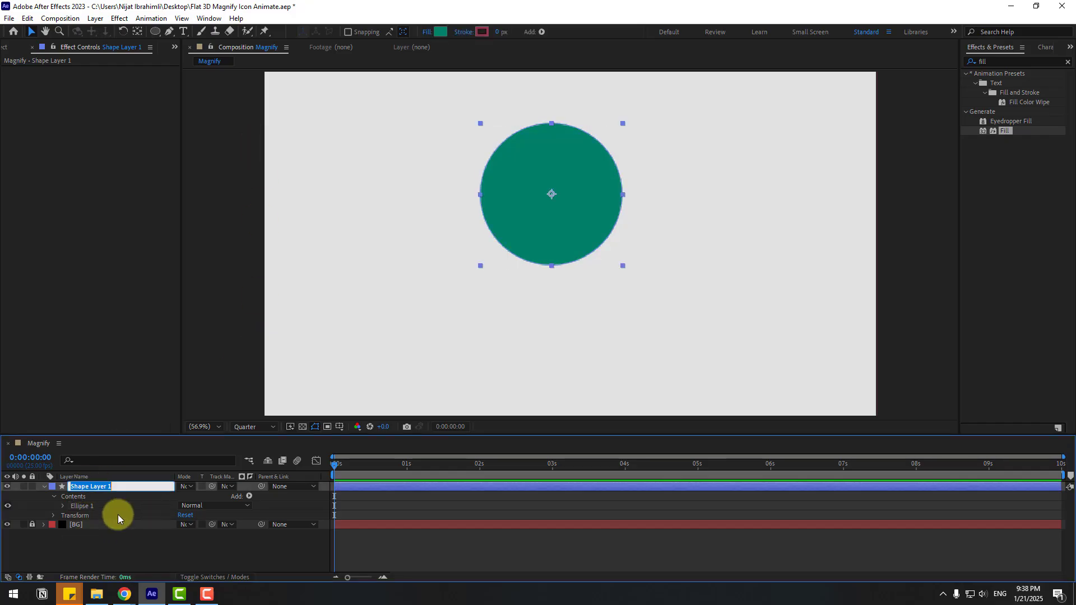
{"action": "type", "text": "main-blue"}
{"action": "key", "text": "Return"}
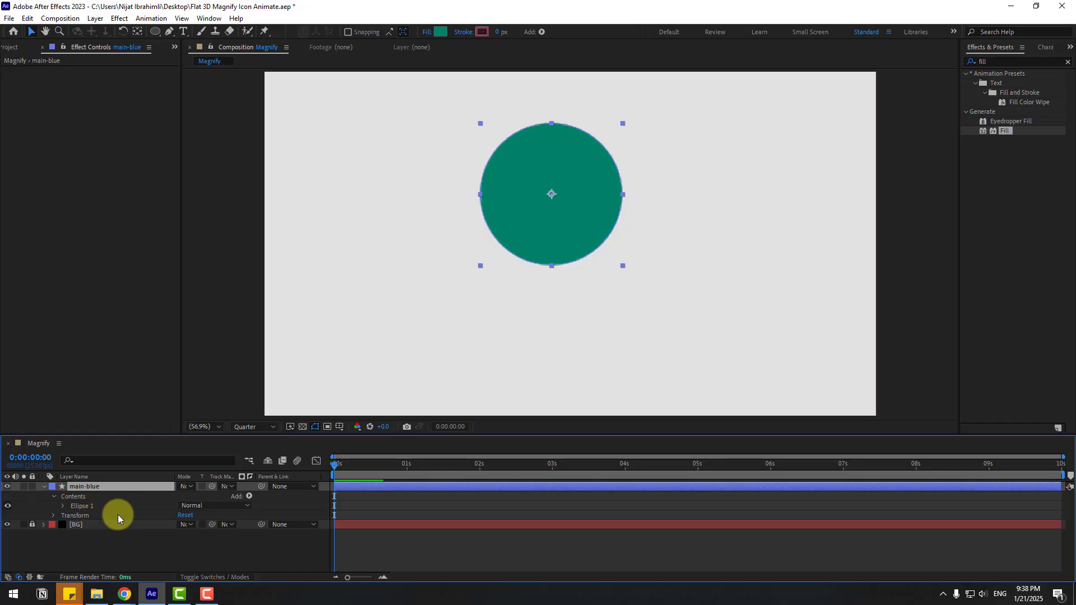
Centre the main-blue circle horizontally and vertically in the composition and show the Title/Action Safe guides
{"action": "left_click", "coordinate": [209, 18]}
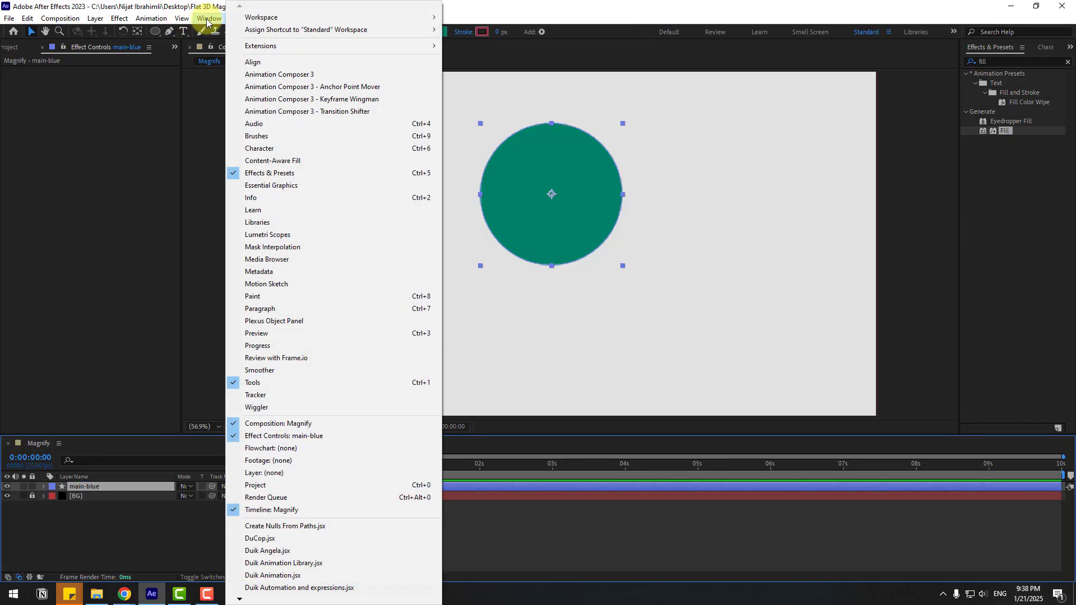
{"action": "left_click", "coordinate": [255, 62]}
{"action": "left_click", "coordinate": [990, 471]}
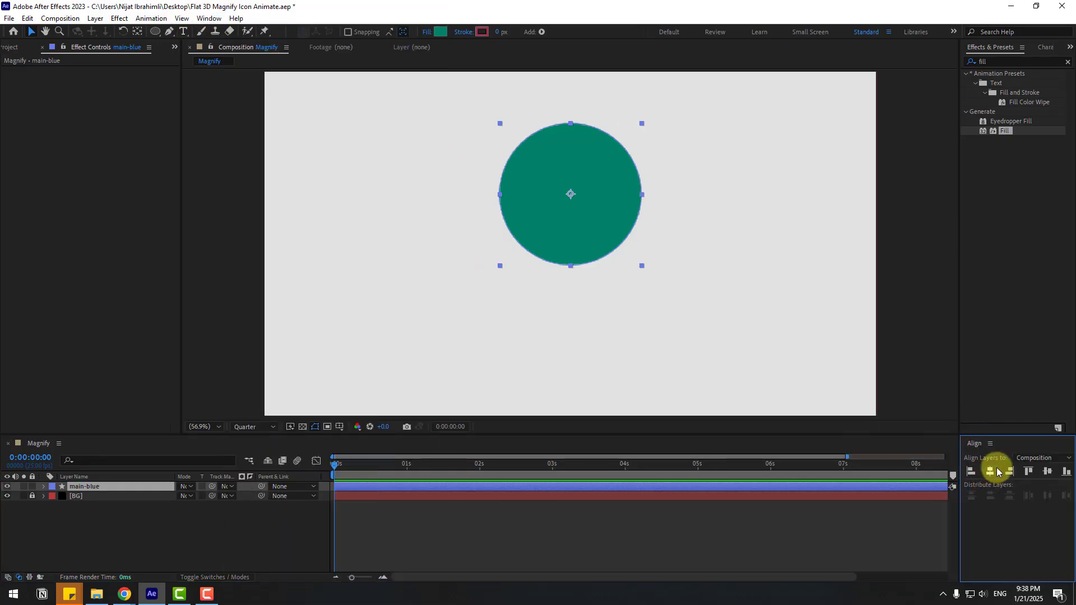
{"action": "left_click", "coordinate": [1048, 474]}
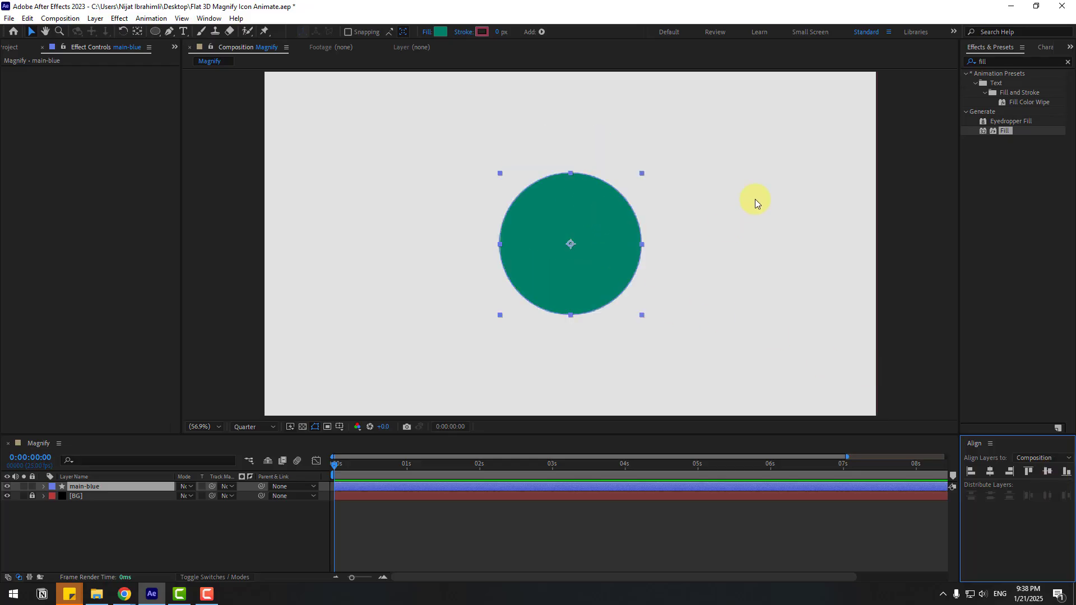
{"action": "left_click", "coordinate": [340, 429]}
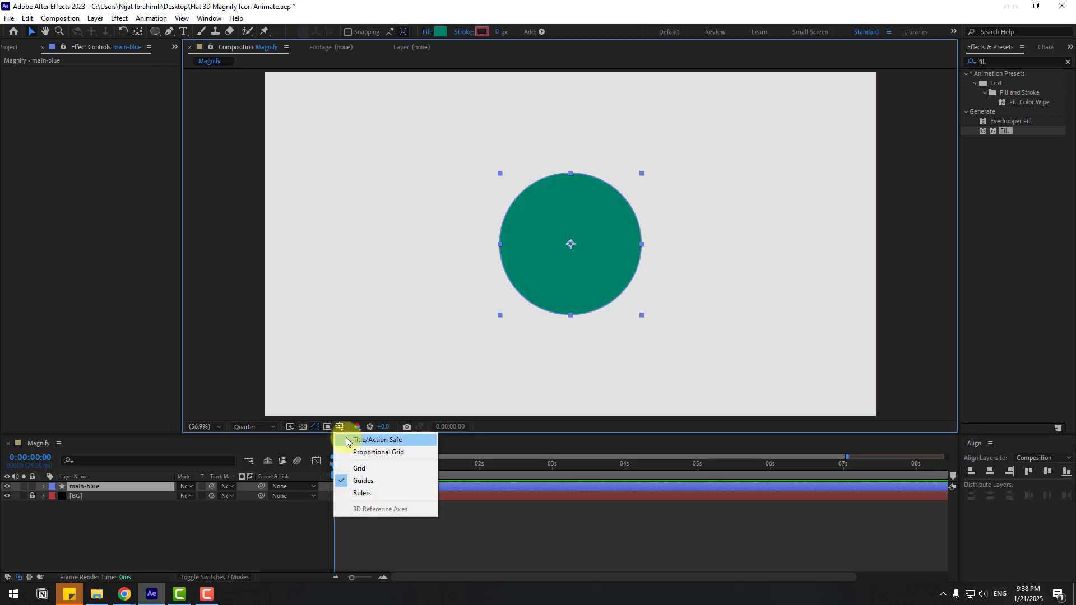
{"action": "left_click", "coordinate": [367, 439]}
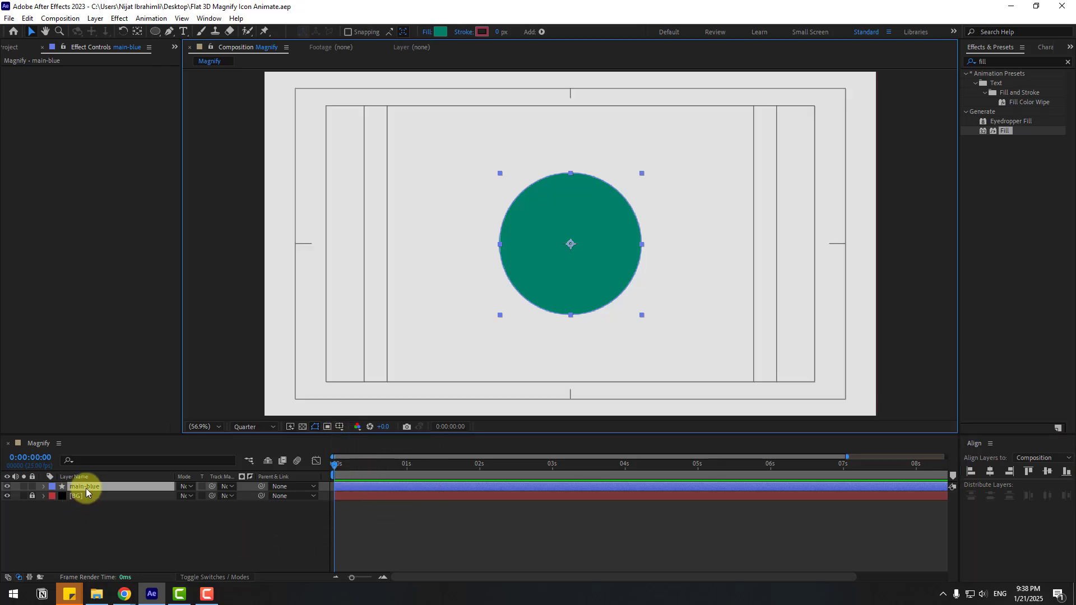
Change the main-blue circle's fill colour to light blue 37C9FF
{"action": "left_click", "coordinate": [442, 32]}
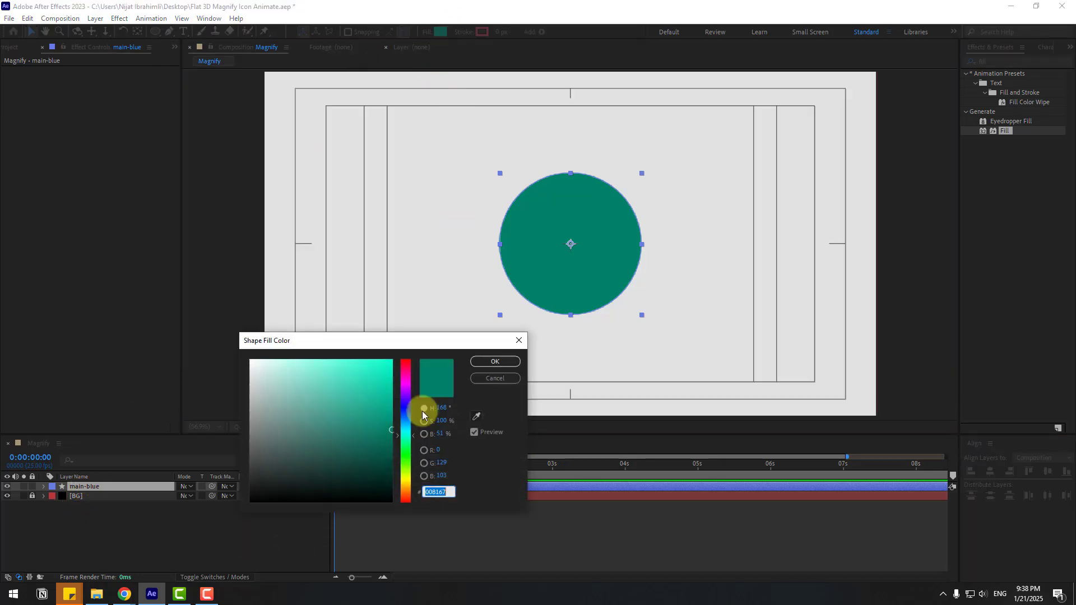
{"action": "left_click_drag", "start_coordinate": [402, 424], "coordinate": [403, 424]}
{"action": "left_click_drag", "start_coordinate": [385, 386], "coordinate": [362, 358]}
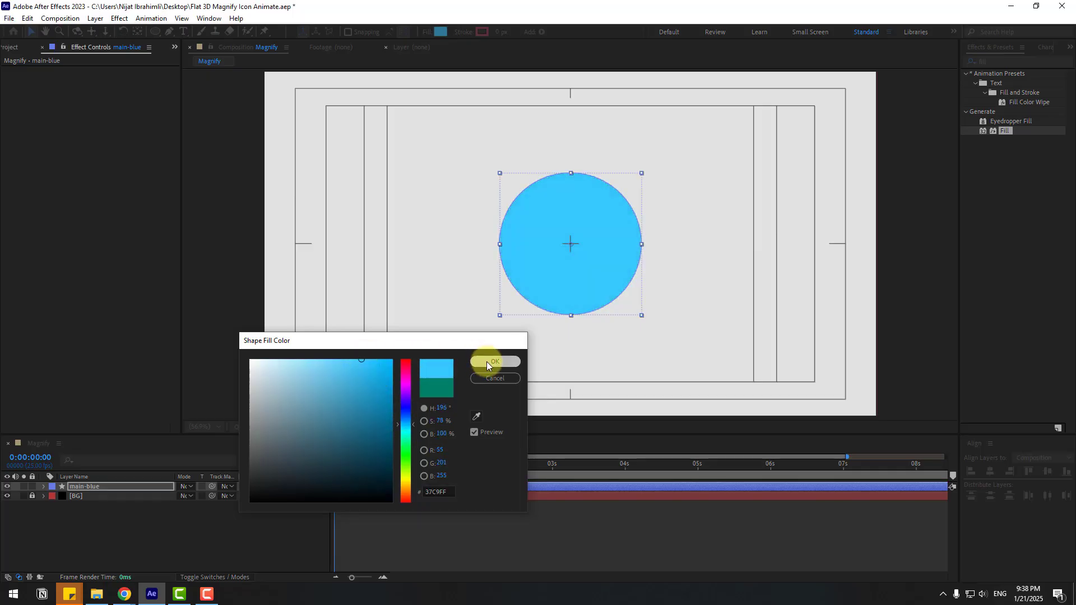
{"action": "left_click", "coordinate": [486, 361]}
Duplicate the main-blue layer and enlarge the duplicate's ellipse path size to 473 x 473
{"action": "left_click", "coordinate": [110, 485]}
{"action": "key", "text": "ctrl+d"}
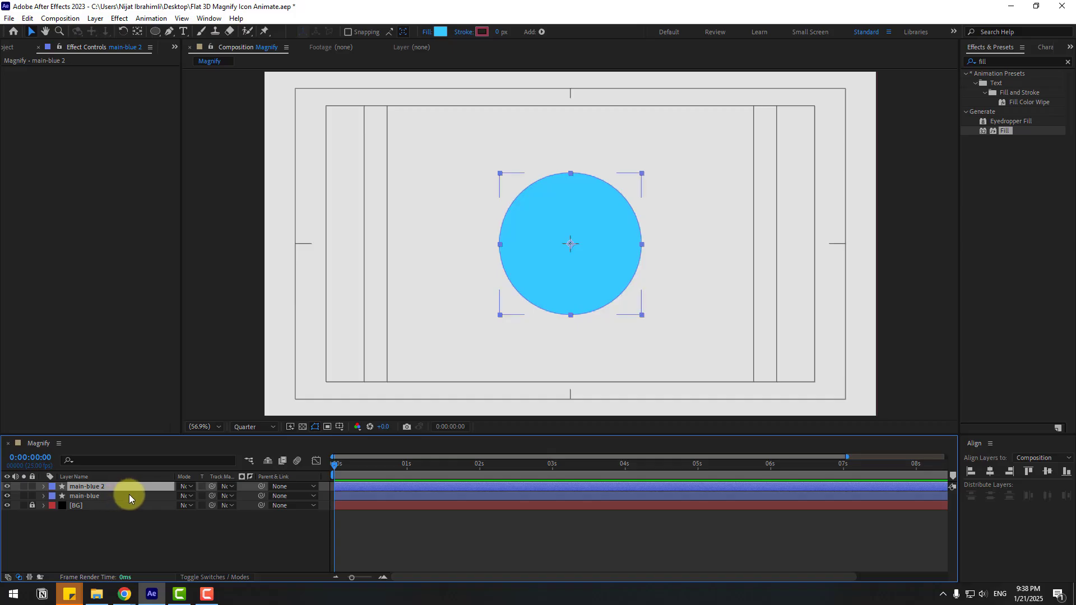
{"action": "left_click", "coordinate": [44, 486]}
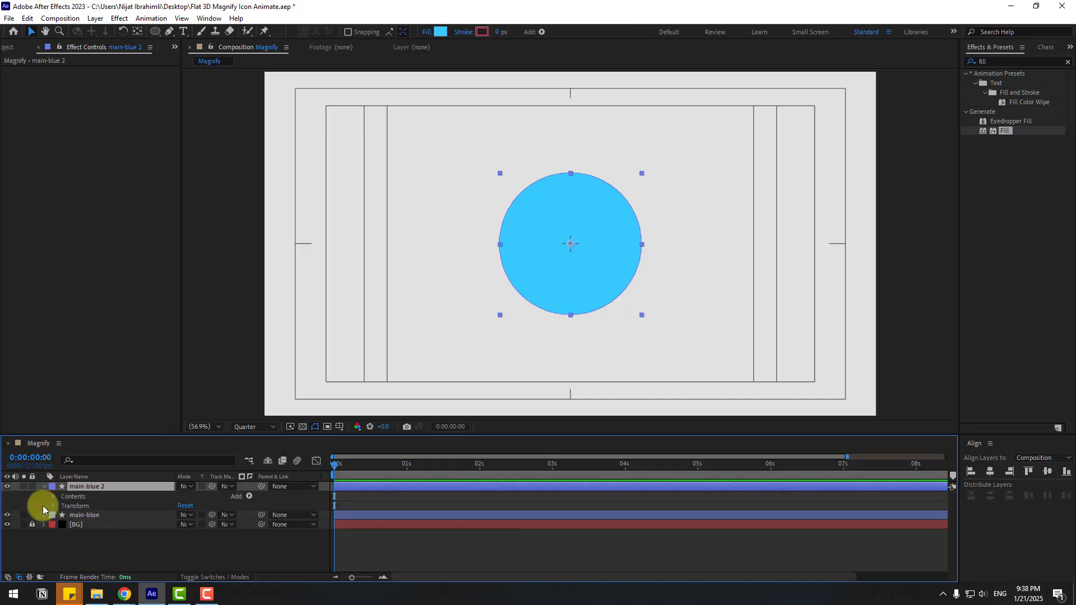
{"action": "left_click", "coordinate": [52, 497]}
{"action": "left_click", "coordinate": [63, 506]}
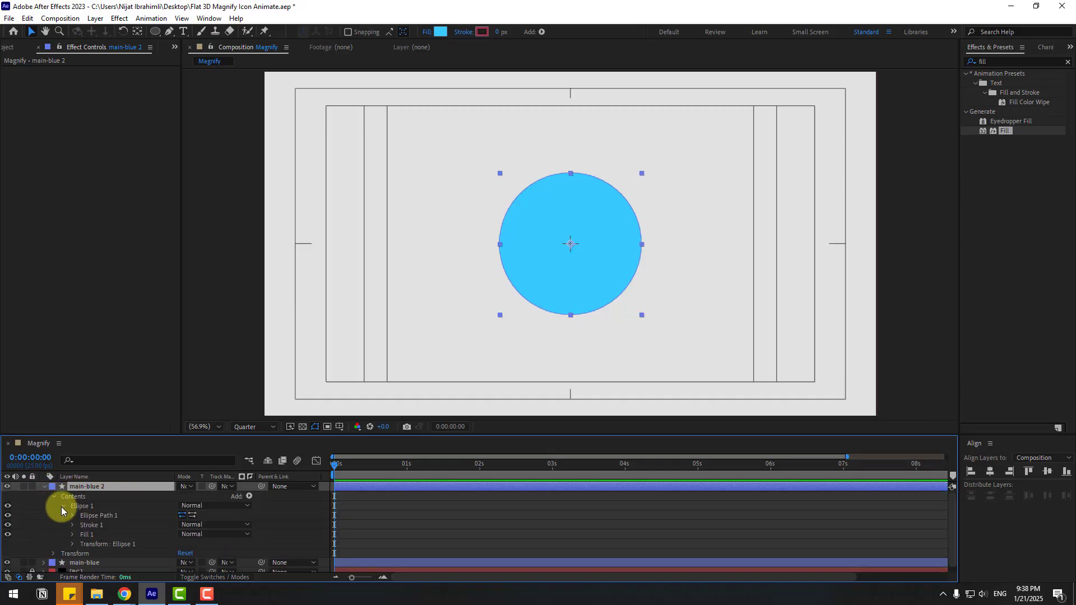
{"action": "left_click", "coordinate": [73, 516]}
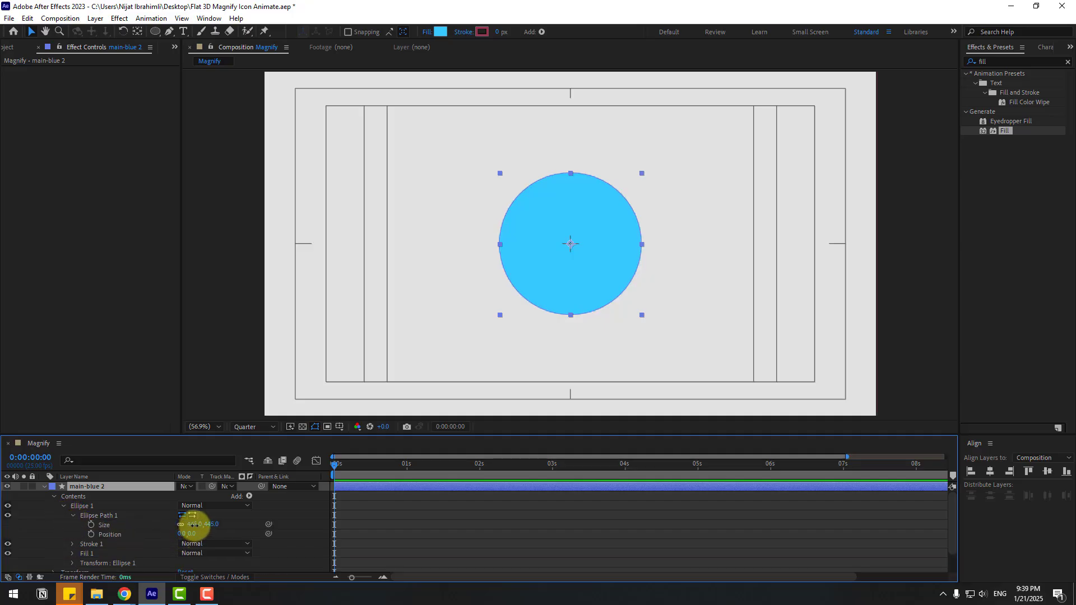
{"action": "left_click_drag", "start_coordinate": [192, 524], "coordinate": [211, 523]}
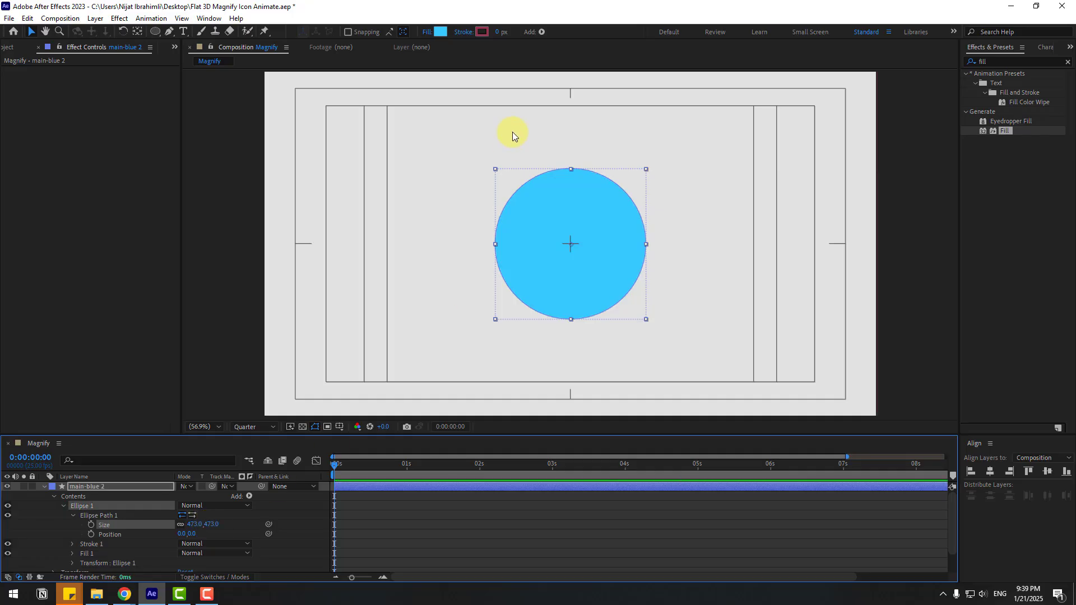
Change the duplicate circle's fill colour to a fully saturated, bright golden yellow
{"action": "left_click", "coordinate": [438, 32]}
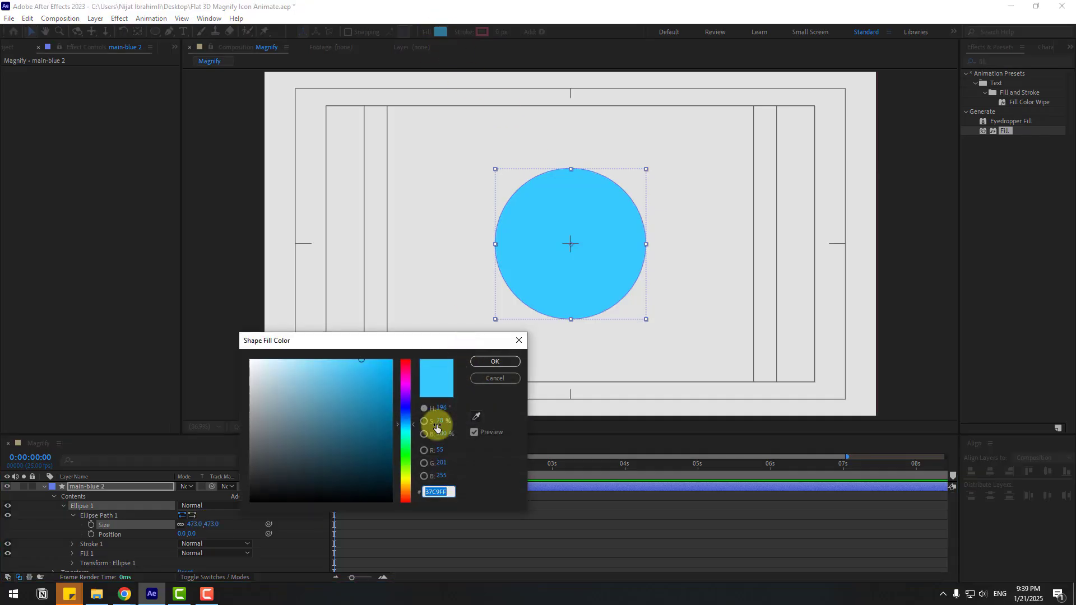
{"action": "left_click", "coordinate": [409, 478]}
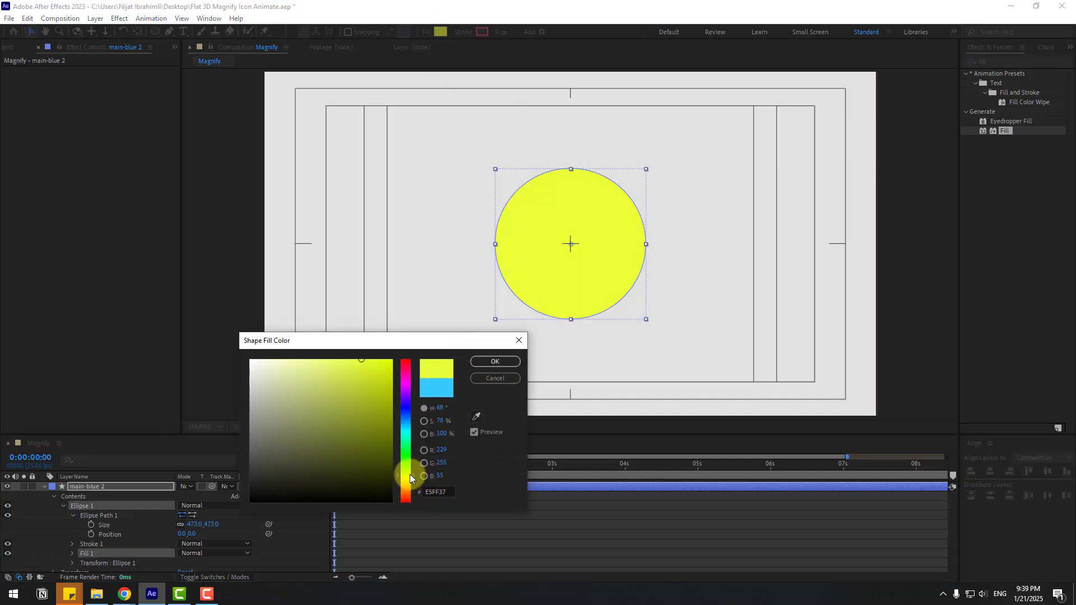
{"action": "left_click_drag", "start_coordinate": [409, 474], "coordinate": [409, 480]}
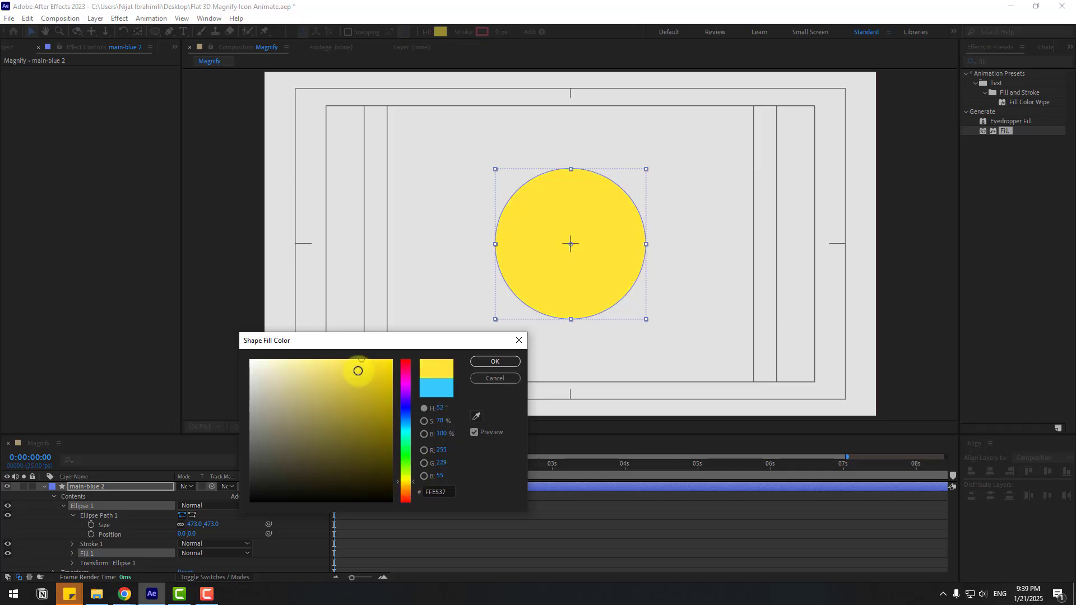
{"action": "left_click_drag", "start_coordinate": [358, 367], "coordinate": [396, 348]}
{"action": "left_click", "coordinate": [481, 362]}
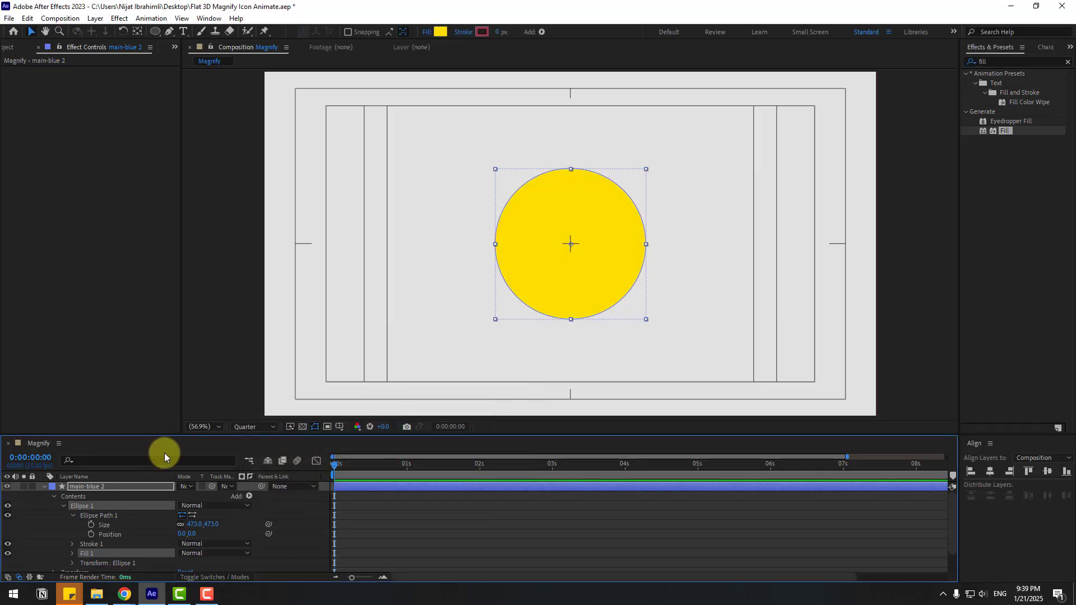
Move the yellow circle's layer beneath main-blue and set the composition preview resolution to Full
{"action": "left_click", "coordinate": [45, 488]}
{"action": "left_click_drag", "start_coordinate": [85, 486], "coordinate": [105, 499]}
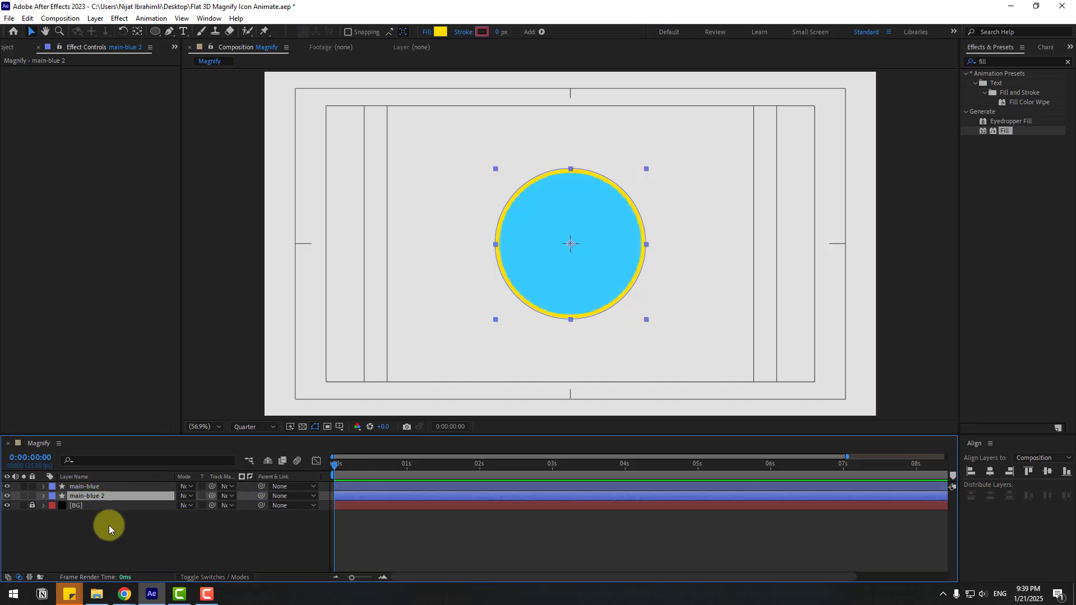
{"action": "left_click", "coordinate": [109, 525]}
{"action": "left_click", "coordinate": [255, 435]}
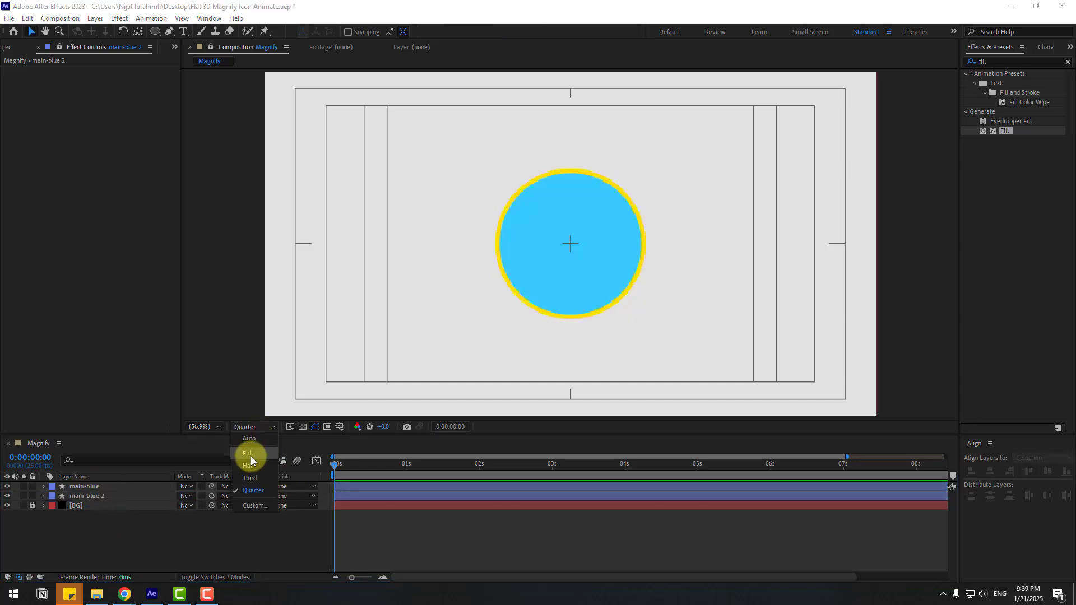
{"action": "left_click", "coordinate": [248, 454]}
Increase the yellow circle's ellipse path size further for a thicker ring around the blue circle
{"action": "left_click", "coordinate": [99, 500]}
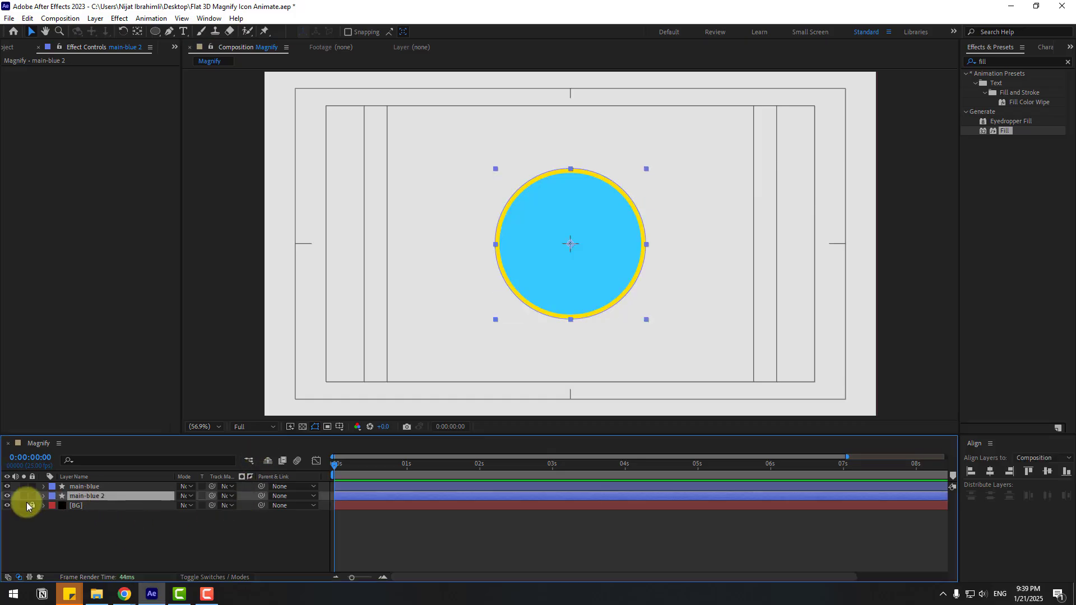
{"action": "left_click", "coordinate": [43, 496]}
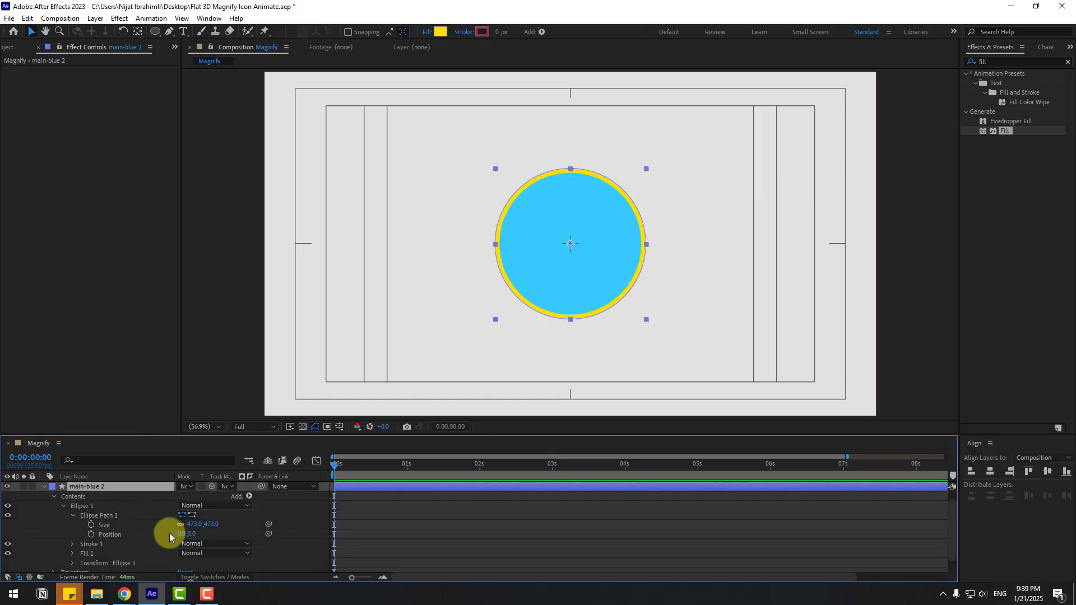
{"action": "left_click_drag", "start_coordinate": [192, 529], "coordinate": [216, 521]}
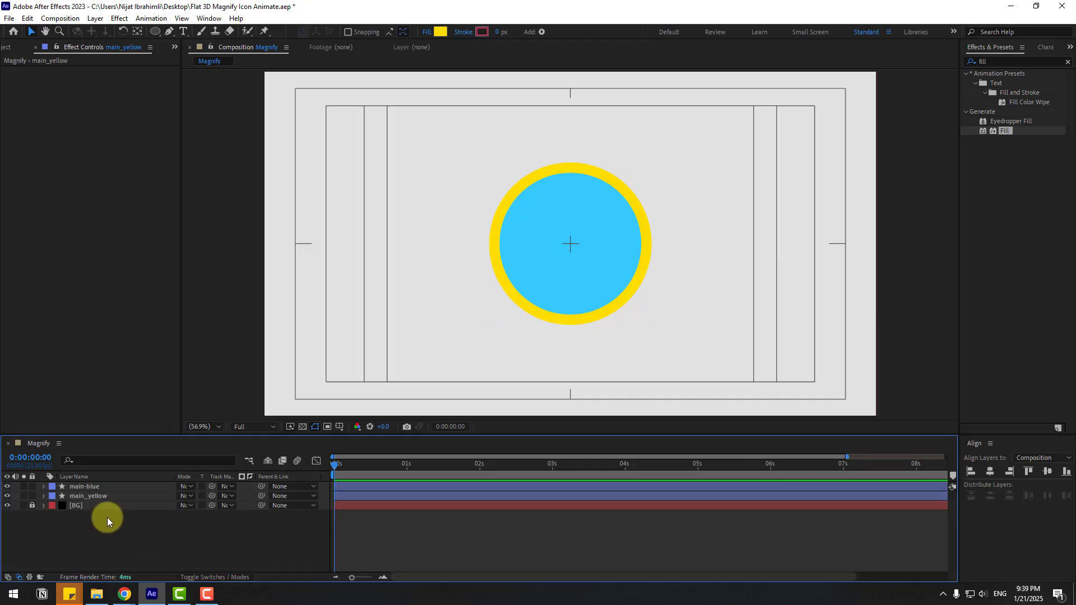
Move the main-blue and main_yellow circles together straight up so the ring's lower edge sits around the composition centre
{"action": "left_click", "coordinate": [93, 496]}
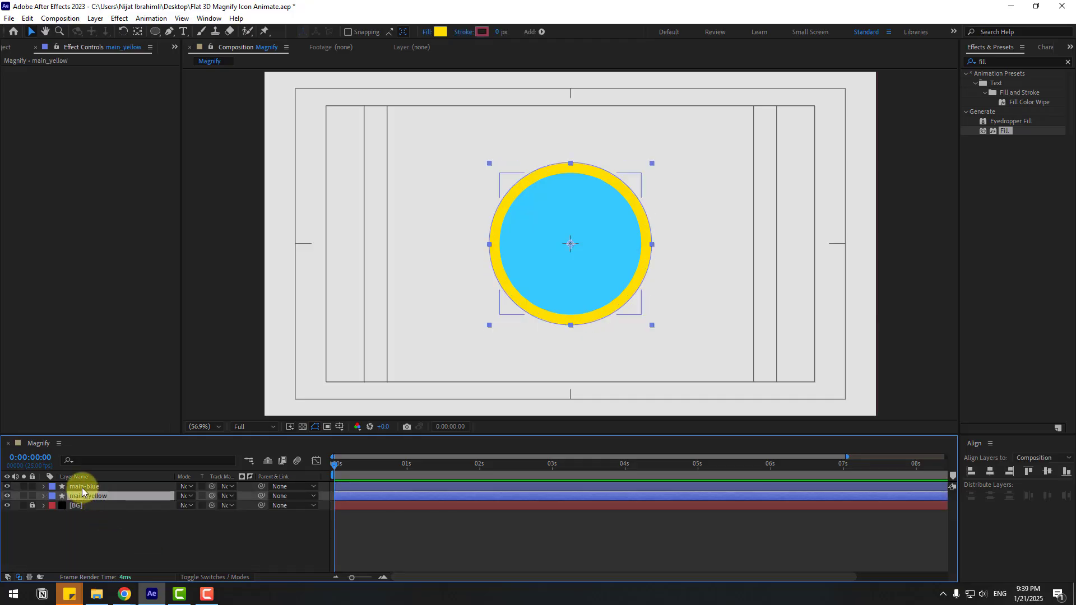
{"action": "left_click", "coordinate": [82, 487], "text": "shift"}
{"action": "key", "text": "shift+Up"}
{"action": "key", "text": "shift+Up"}
{"action": "key", "text": "shift+Up"}
{"action": "key", "text": "shift+Up"}
{"action": "key", "text": "shift+Up"}
{"action": "key", "text": "shift+Up"}
{"action": "key", "text": "shift+Up"}
{"action": "key", "text": "shift+Up"}
{"action": "key", "text": "shift+Up"}
{"action": "key", "text": "shift+Up"}
{"action": "key", "text": "shift+Up"}
{"action": "key", "text": "shift+Up"}
{"action": "key", "text": "shift+Up"}
{"action": "key", "text": "shift+Up"}
{"action": "key", "text": "shift+Up"}
{"action": "key", "text": "shift+Up"}
{"action": "key", "text": "shift+Up"}
{"action": "key", "text": "shift+Up"}
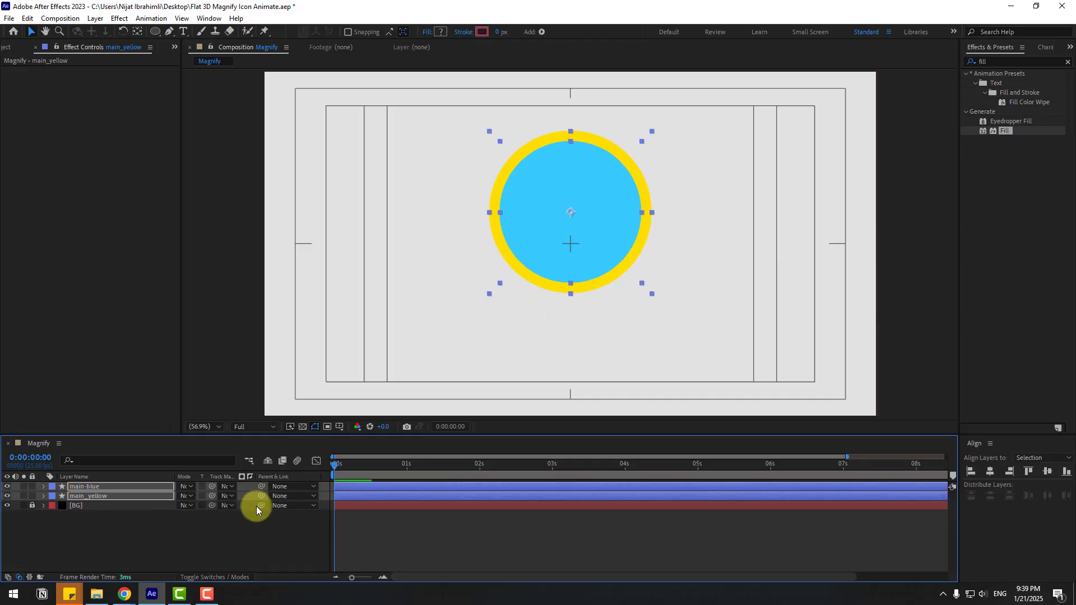
{"action": "key", "text": "shift+Up"}
{"action": "key", "text": "shift+Up"}
{"action": "key", "text": "shift+Up"}
{"action": "key", "text": "shift+Up"}
{"action": "key", "text": "shift+Up"}
{"action": "key", "text": "shift+Up"}
{"action": "key", "text": "F2"}
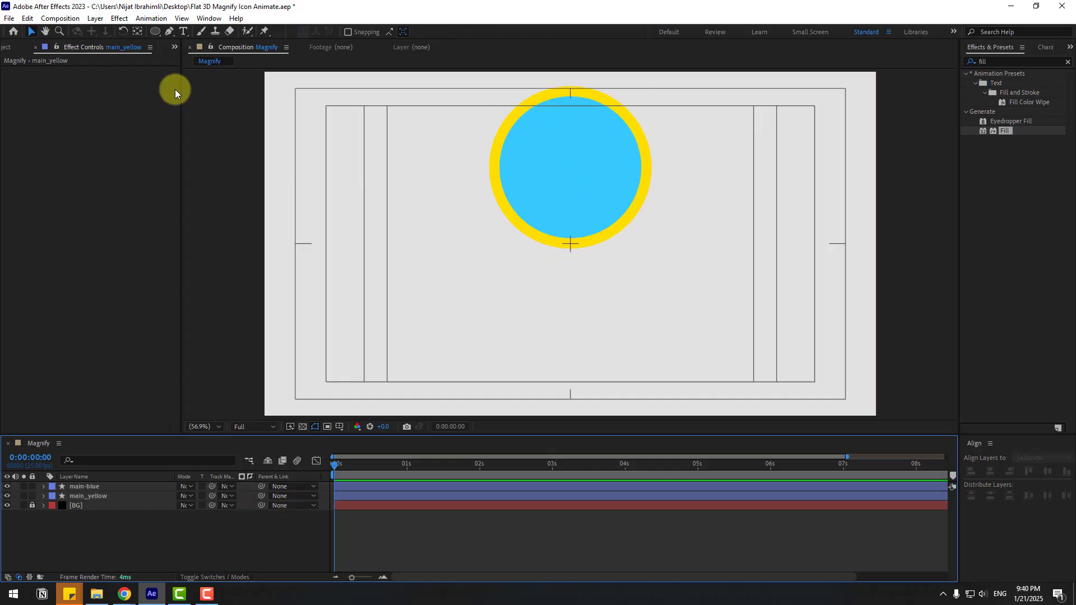
Draw a small yellow circle below the ring with the Ellipse tool and name its layer yellow_center
{"action": "mouse_move", "coordinate": [156, 35]}
{"action": "left_mouse_down"}
{"action": "mouse_move", "coordinate": [211, 52]}
{"action": "mouse_move", "coordinate": [211, 63]}
{"action": "left_mouse_up"}
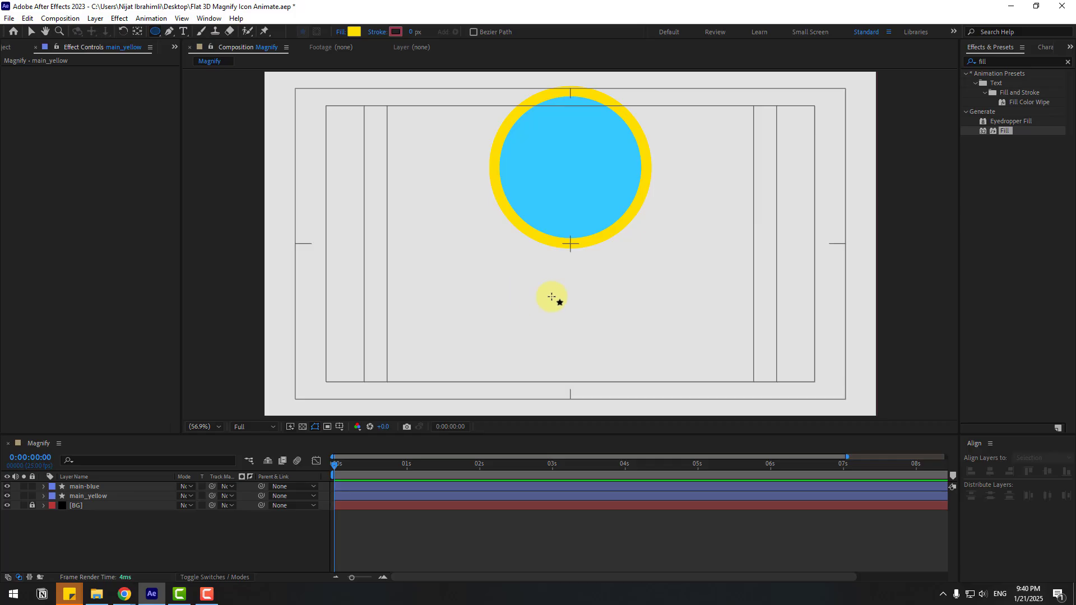
{"action": "left_click_drag", "start_coordinate": [555, 297], "coordinate": [577, 322]}
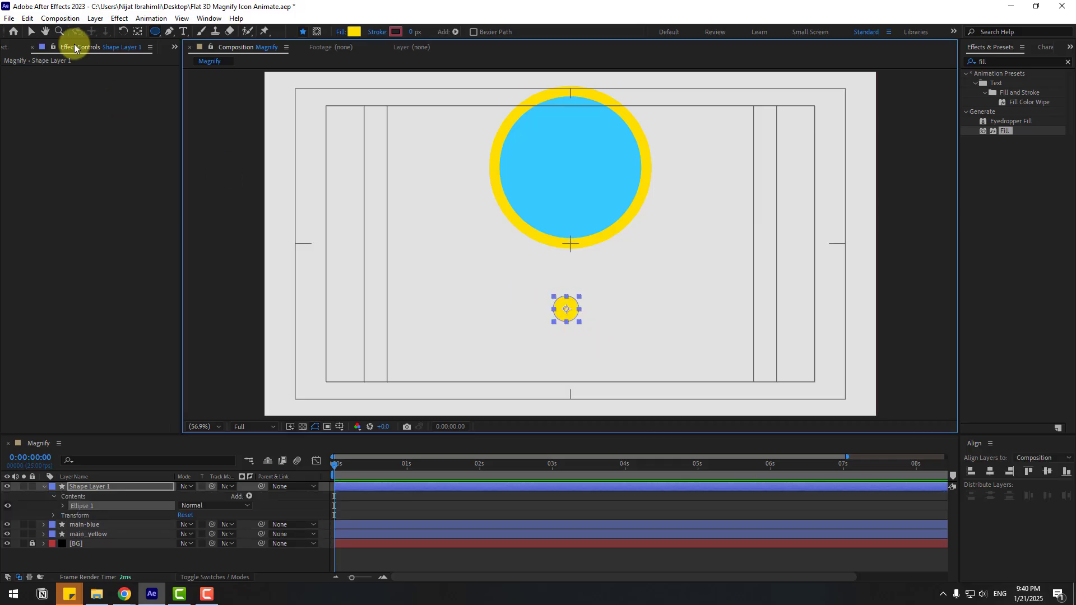
{"action": "left_click", "coordinate": [31, 32]}
{"action": "left_click", "coordinate": [172, 419]}
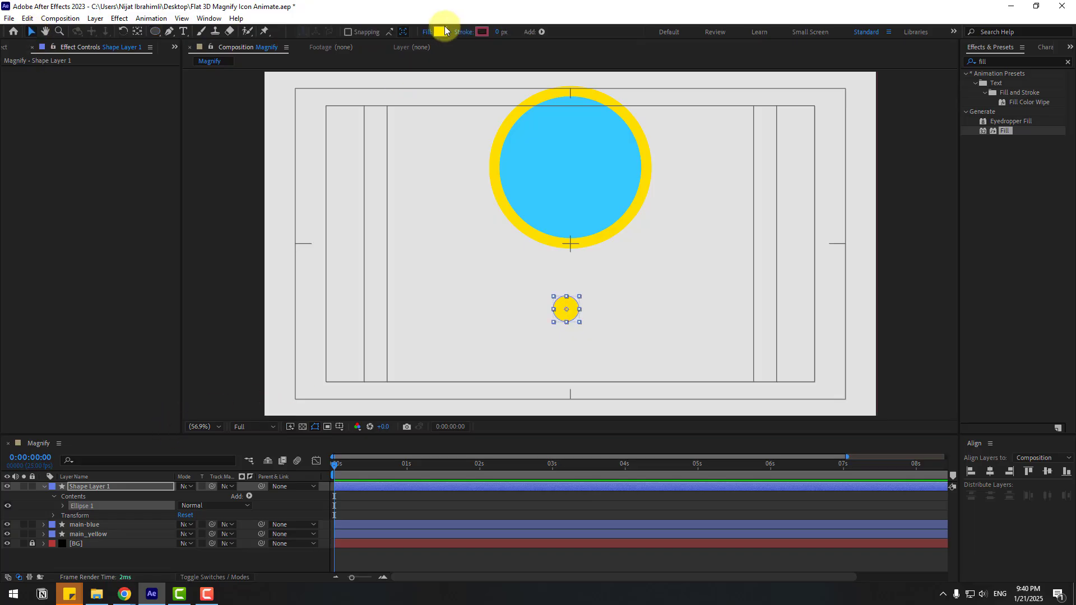
{"action": "left_click", "coordinate": [43, 486]}
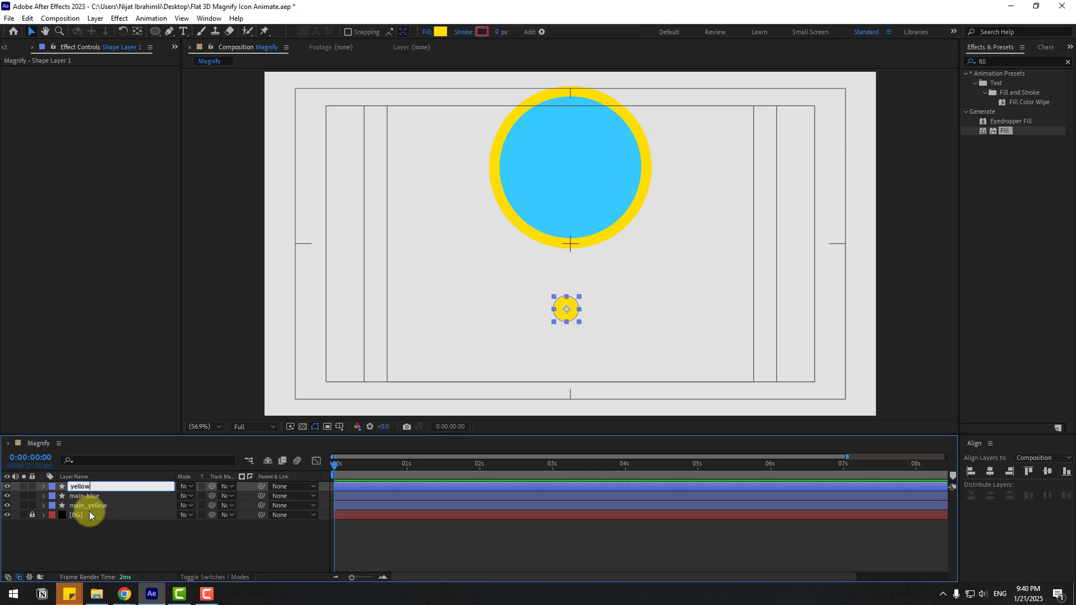
{"action": "type", "text": "yellow_center"}
{"action": "key", "text": "Return"}
Move yellow_center up against the ring's lower edge and centre it horizontally in the composition
{"action": "left_click_drag", "start_coordinate": [573, 313], "coordinate": [572, 263]}
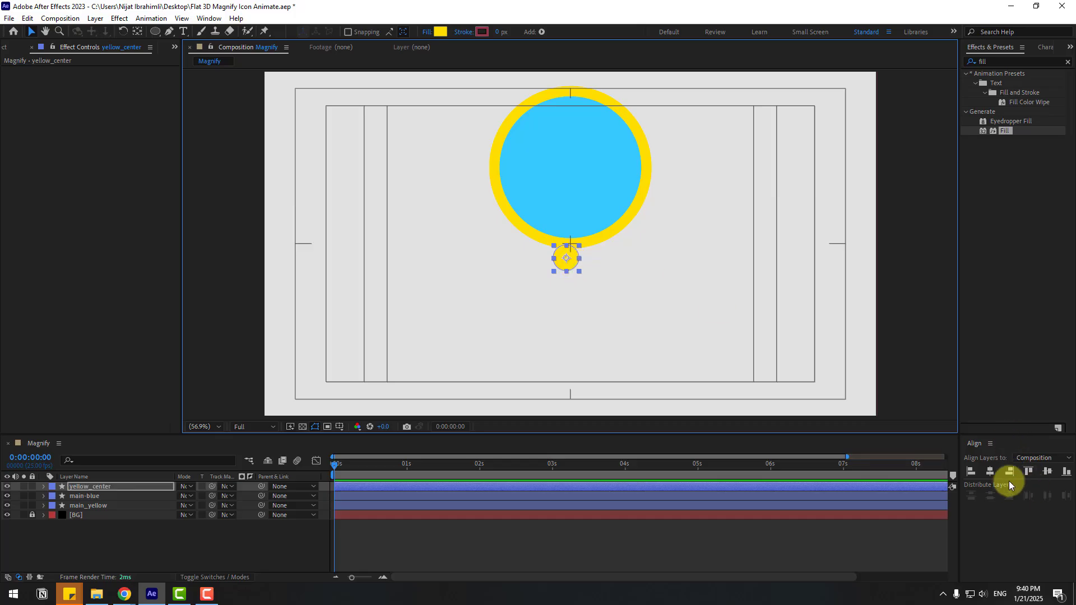
{"action": "left_click", "coordinate": [990, 472]}
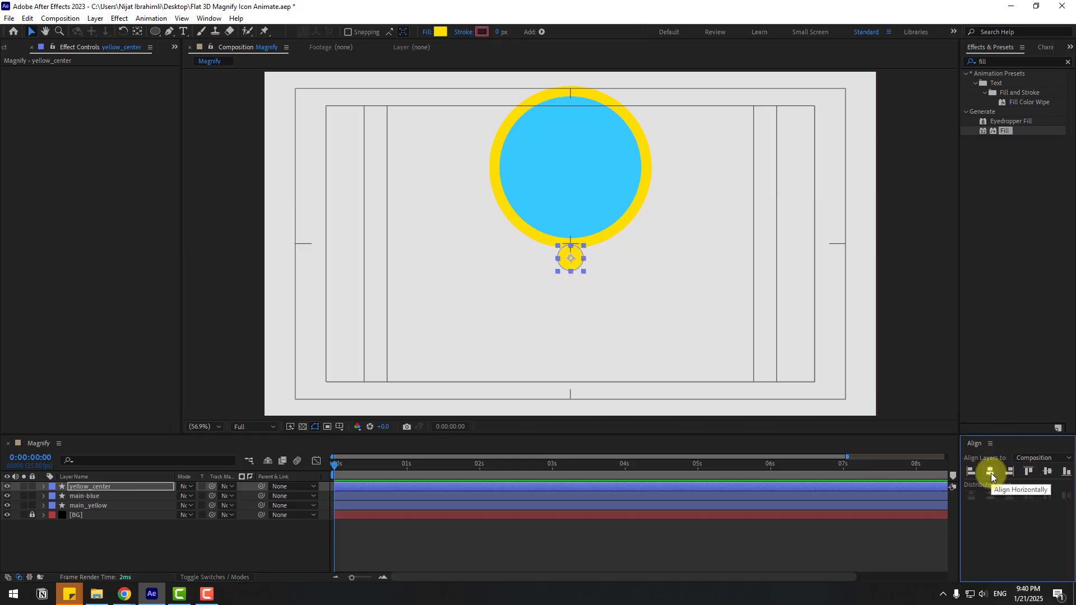
{"action": "left_click", "coordinate": [131, 546]}
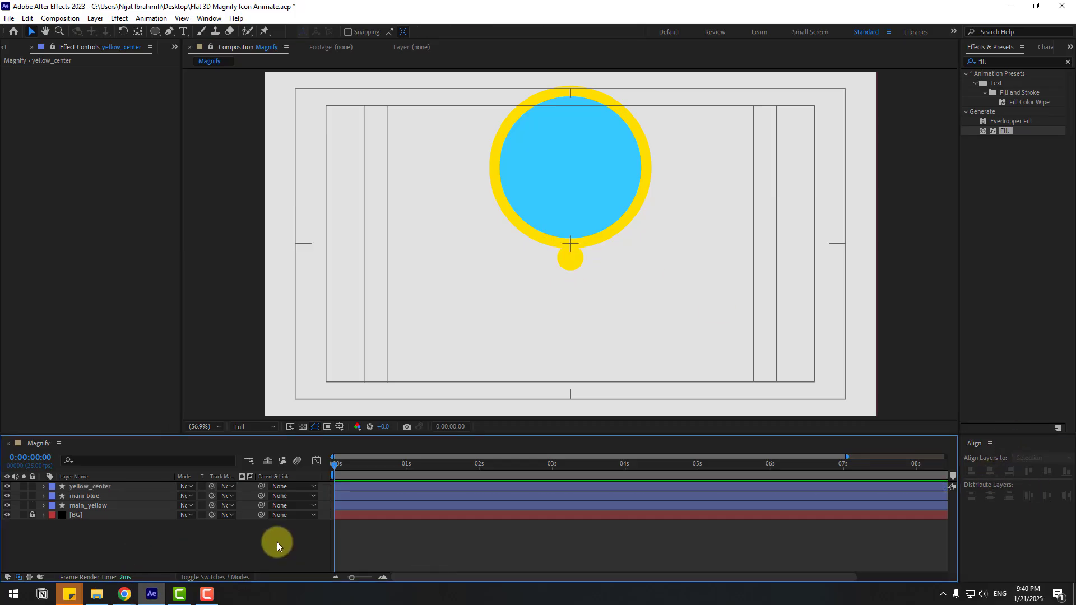
Draw a tall rounded rectangle about 171 x 510 in the empty area beside the lens with the Rounded Rectangle tool
{"action": "left_click", "coordinate": [153, 31]}
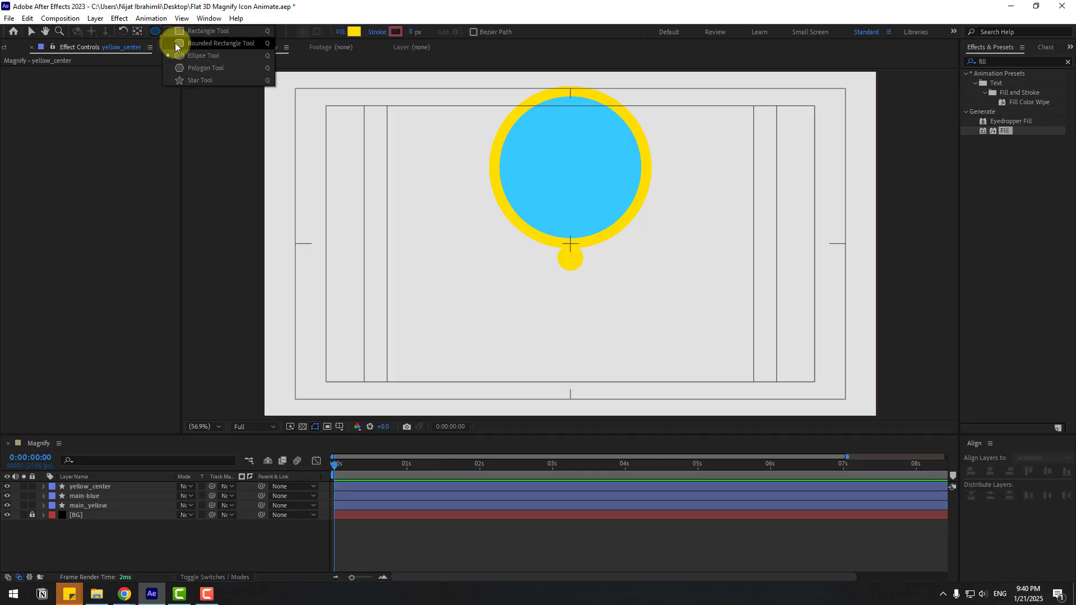
{"action": "left_click", "coordinate": [231, 43]}
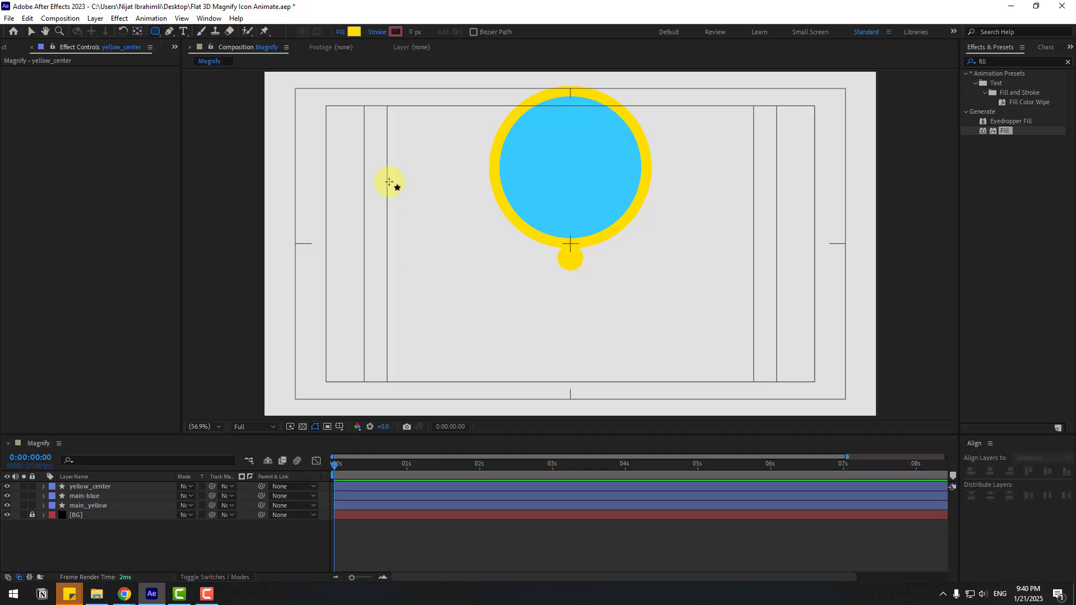
{"action": "left_click_drag", "start_coordinate": [384, 159], "coordinate": [439, 321]}
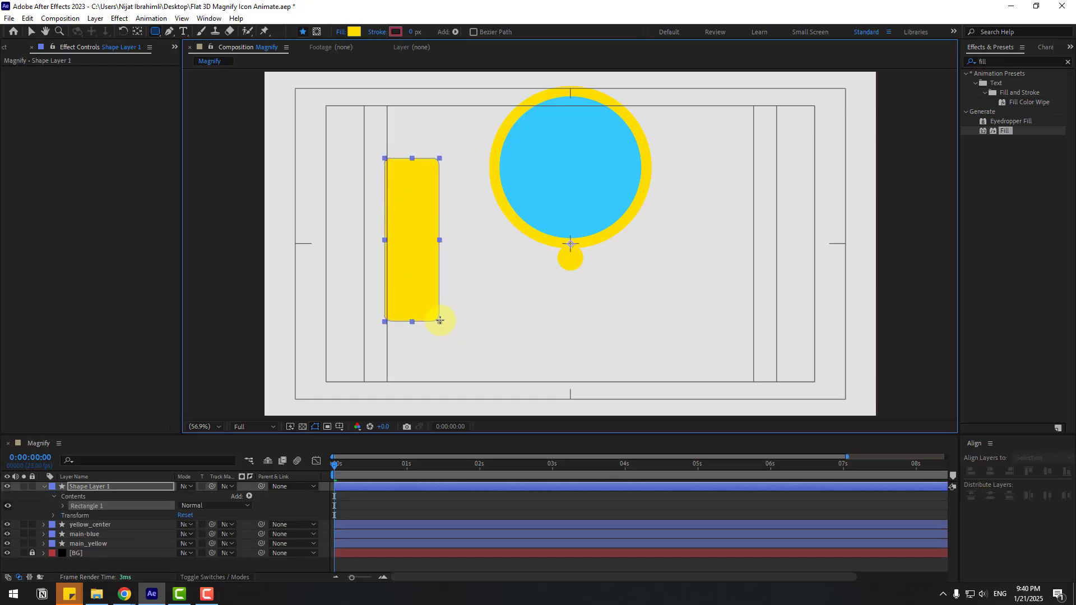
{"action": "left_click", "coordinate": [32, 32]}
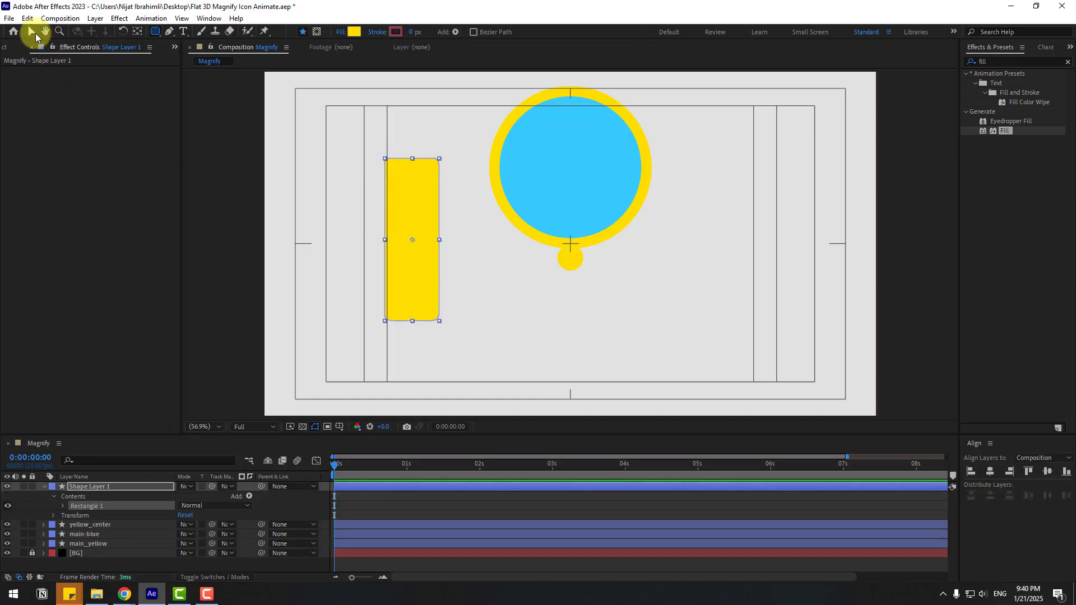
{"action": "left_click", "coordinate": [44, 486]}
Change the rounded rectangle's fill colour to a soft, medium red
{"action": "left_click", "coordinate": [106, 487]}
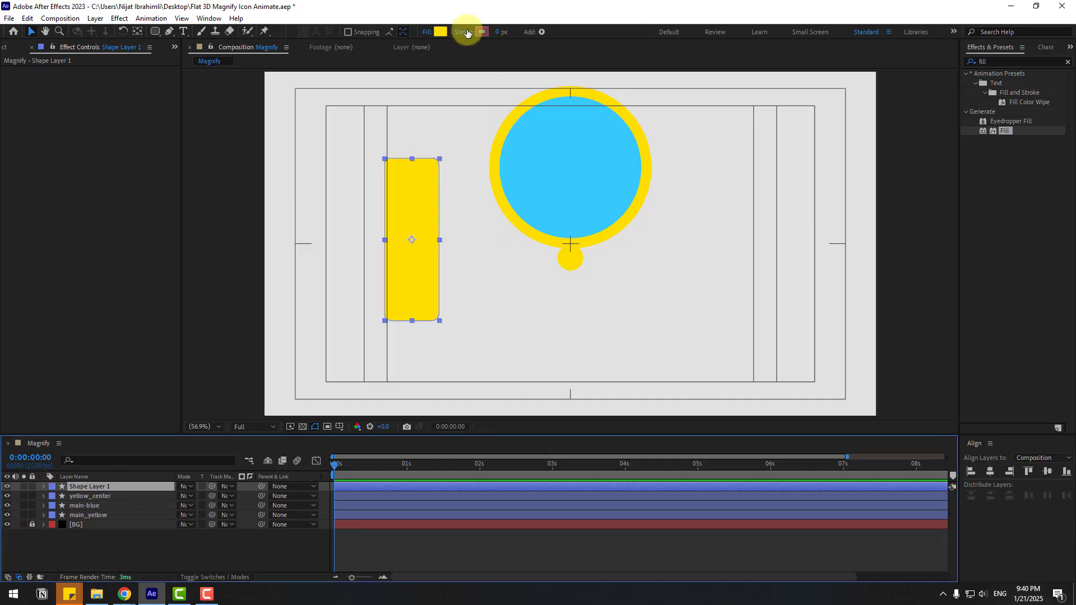
{"action": "left_click", "coordinate": [440, 32]}
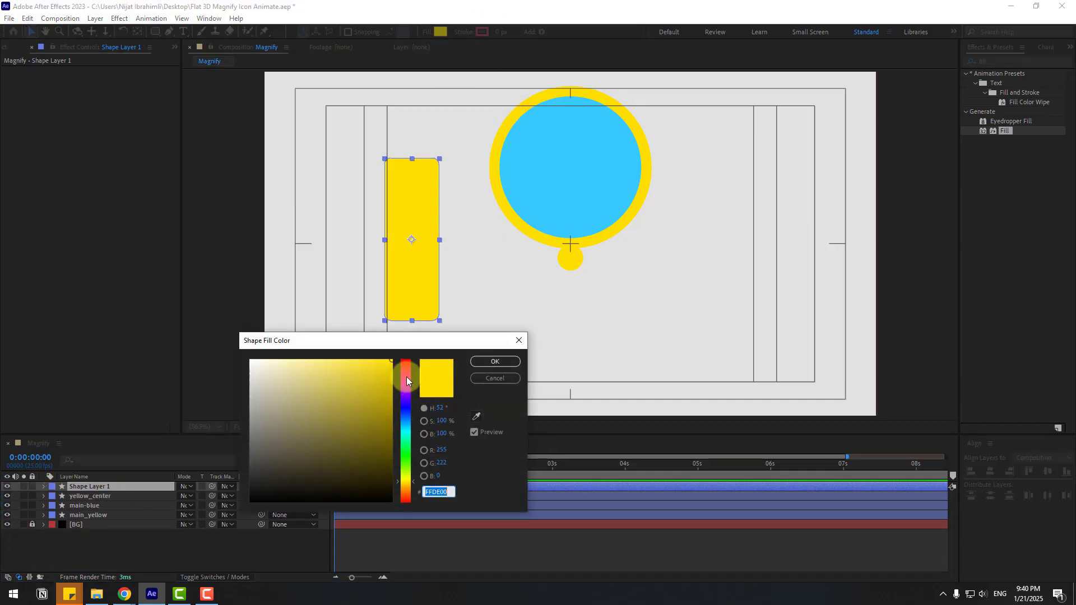
{"action": "mouse_move", "coordinate": [406, 381]}
{"action": "left_mouse_down"}
{"action": "mouse_move", "coordinate": [407, 371]}
{"action": "mouse_move", "coordinate": [379, 388]}
{"action": "mouse_move", "coordinate": [340, 377]}
{"action": "left_mouse_up"}
{"action": "left_click", "coordinate": [485, 363]}
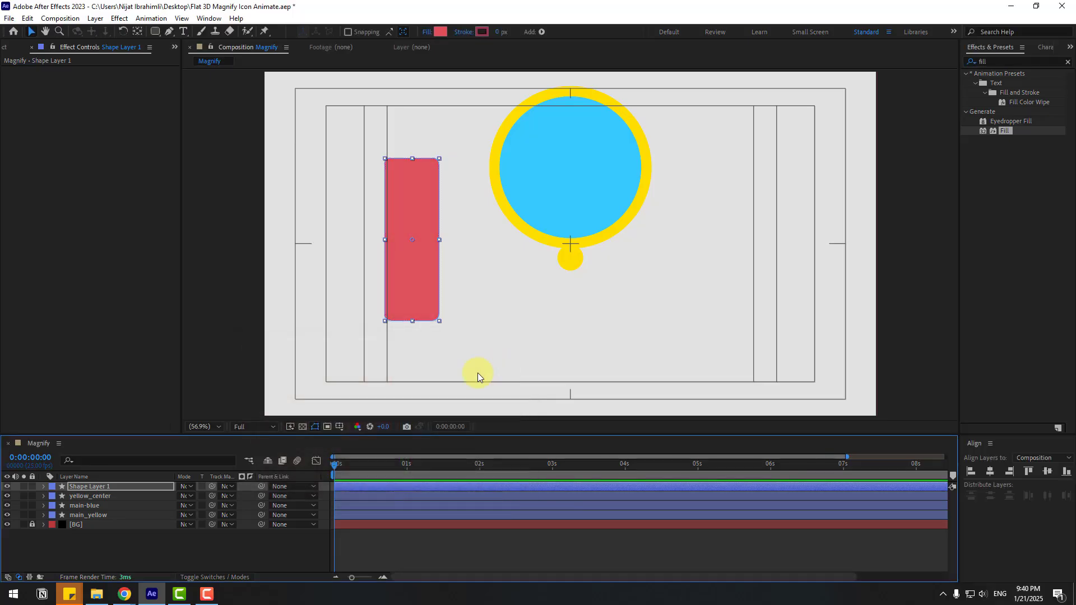
Rename the rounded rectangle's layer red and place it as a handle directly below the small yellow circle
{"action": "left_click", "coordinate": [75, 488]}
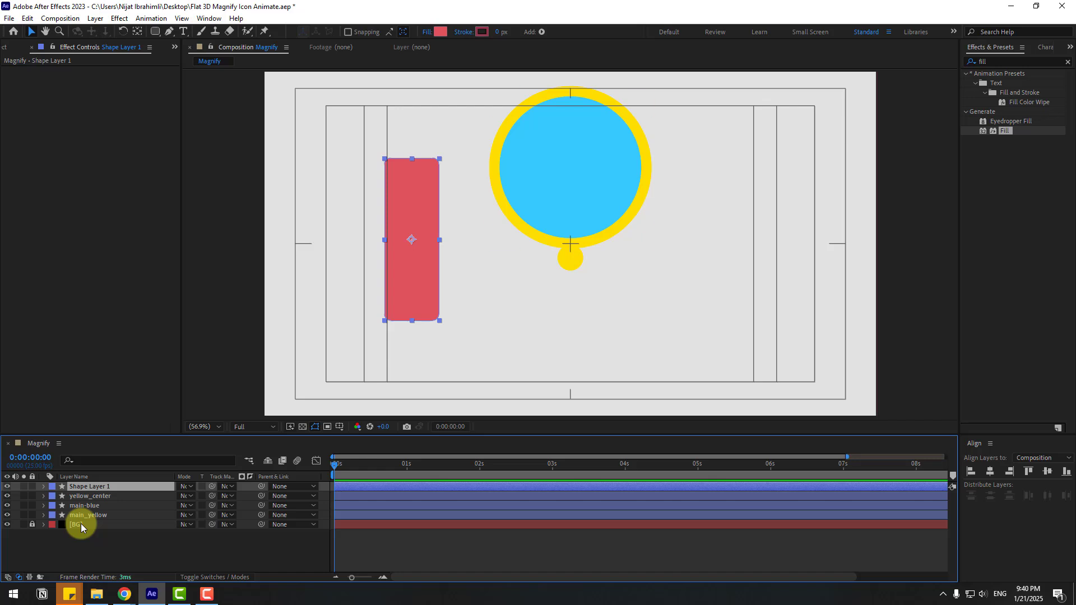
{"action": "key", "text": "Return"}
{"action": "type", "text": "red"}
{"action": "key", "text": "Return"}
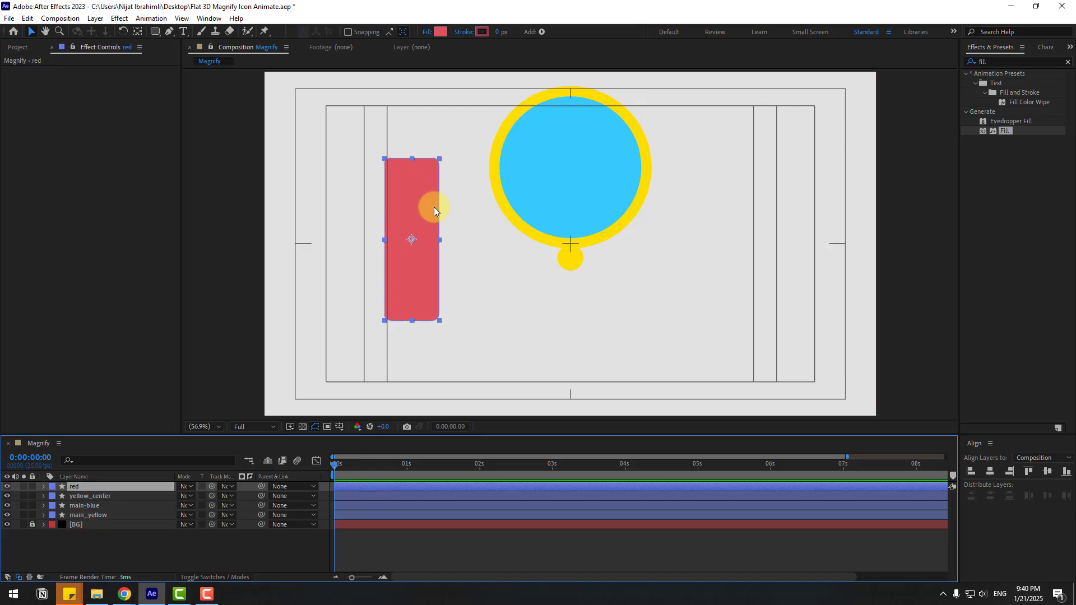
{"action": "left_click_drag", "start_coordinate": [406, 239], "coordinate": [565, 316]}
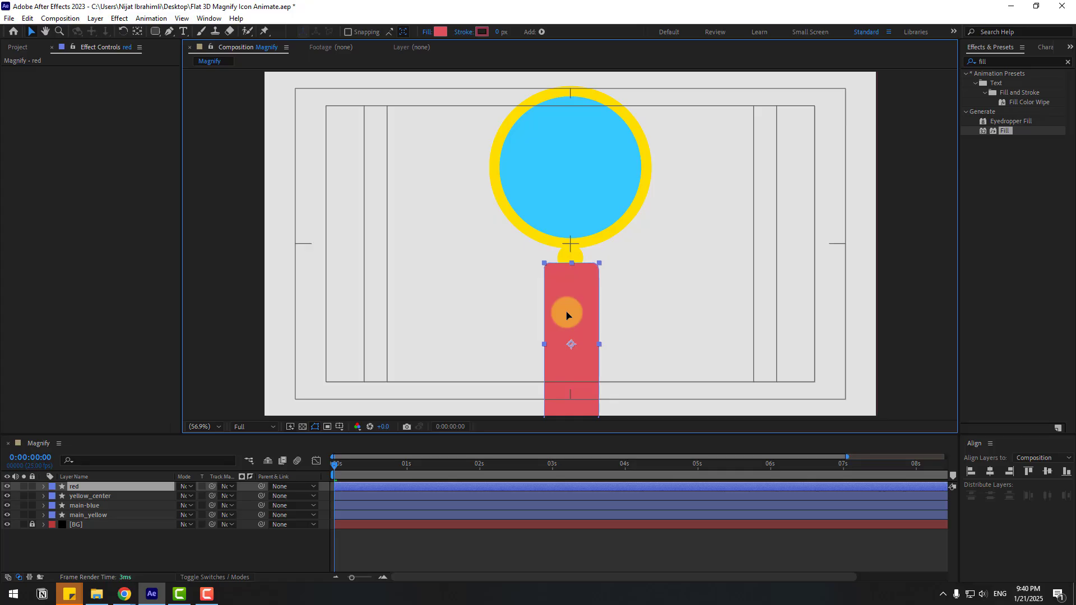
Set the roundness of the red handle's rectangle path to 138 for fully rounded ends
{"action": "left_click", "coordinate": [40, 487]}
{"action": "left_click", "coordinate": [41, 486]}
{"action": "left_click", "coordinate": [63, 506]}
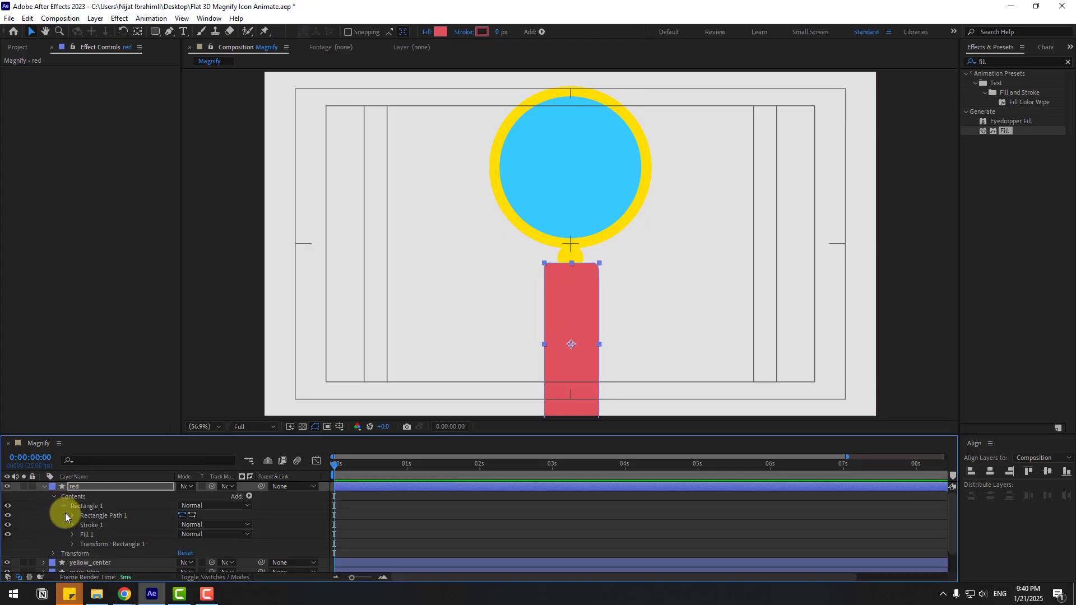
{"action": "left_click", "coordinate": [72, 516]}
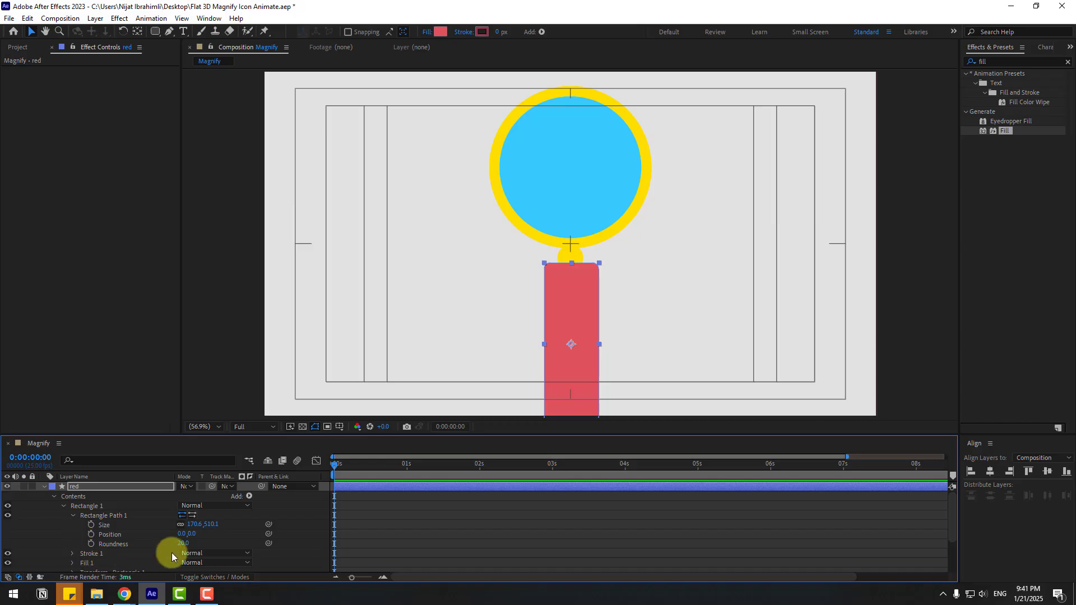
{"action": "left_click_drag", "start_coordinate": [184, 543], "coordinate": [239, 535]}
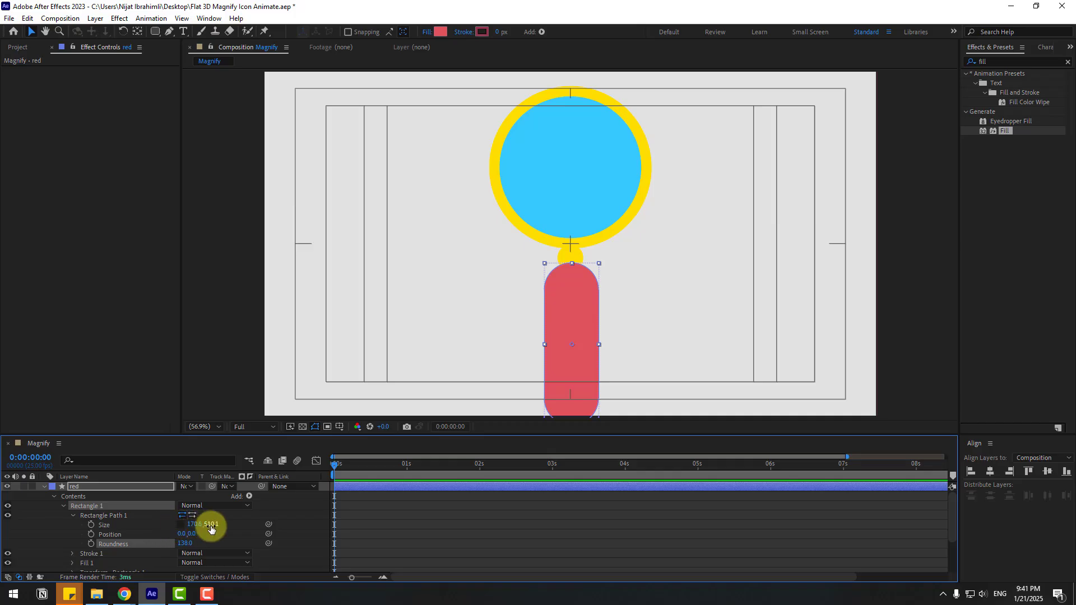
Shorten the red handle's rectangle path to a height of 456.1 and move it up slightly to overlap the small circle
{"action": "left_click_drag", "start_coordinate": [211, 529], "coordinate": [176, 518]}
{"action": "left_click", "coordinate": [578, 314]}
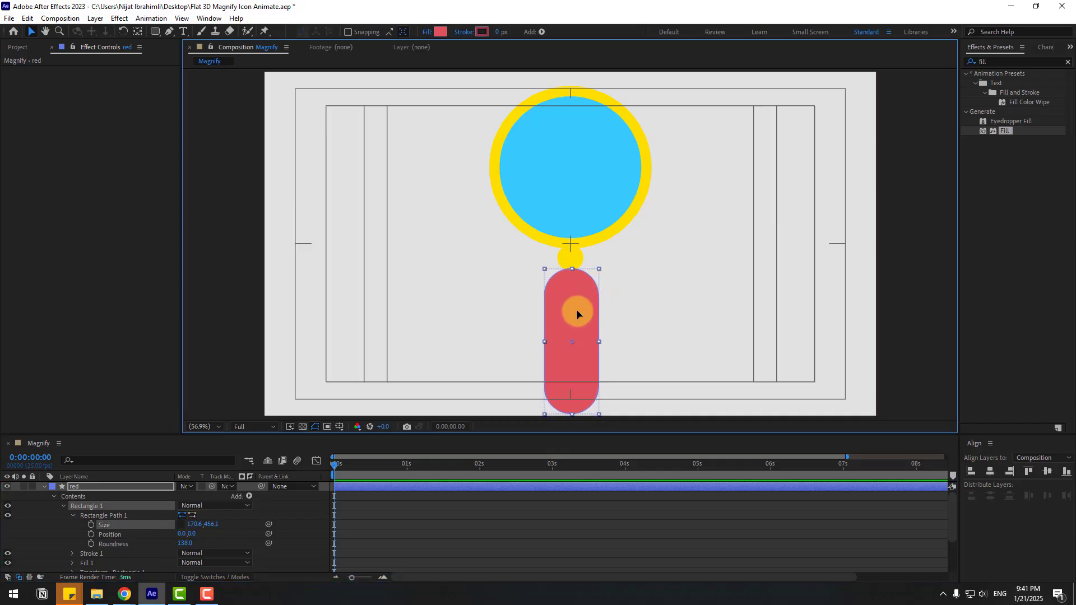
{"action": "left_click_drag", "start_coordinate": [577, 314], "coordinate": [577, 312]}
{"action": "left_click", "coordinate": [43, 486]}
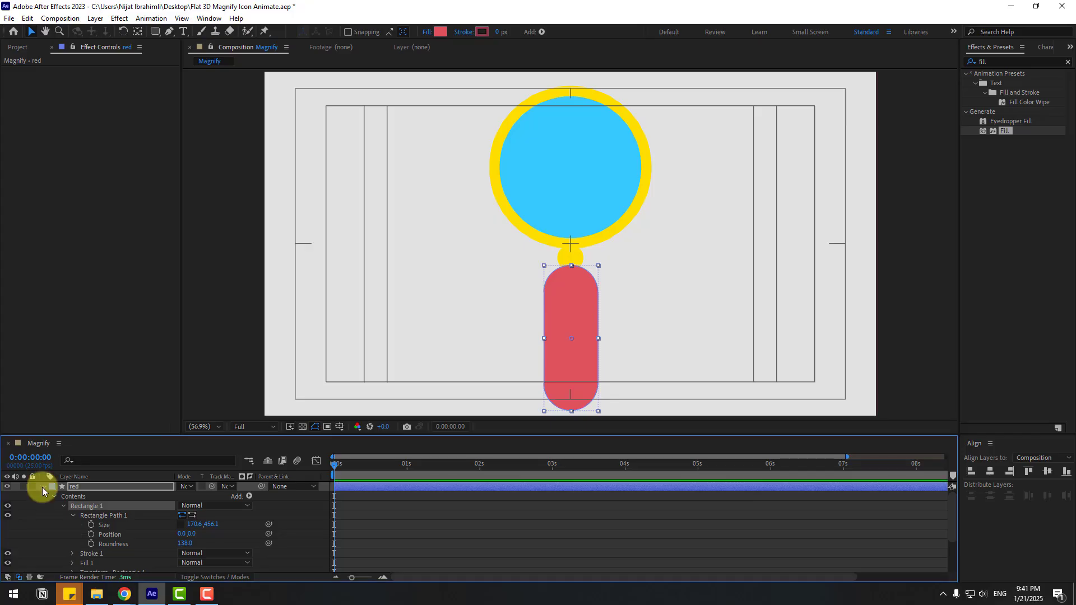
Enlarge the main_yellow ellipse path size to 547 x 547 for a thicker ring
{"action": "left_click", "coordinate": [87, 515]}
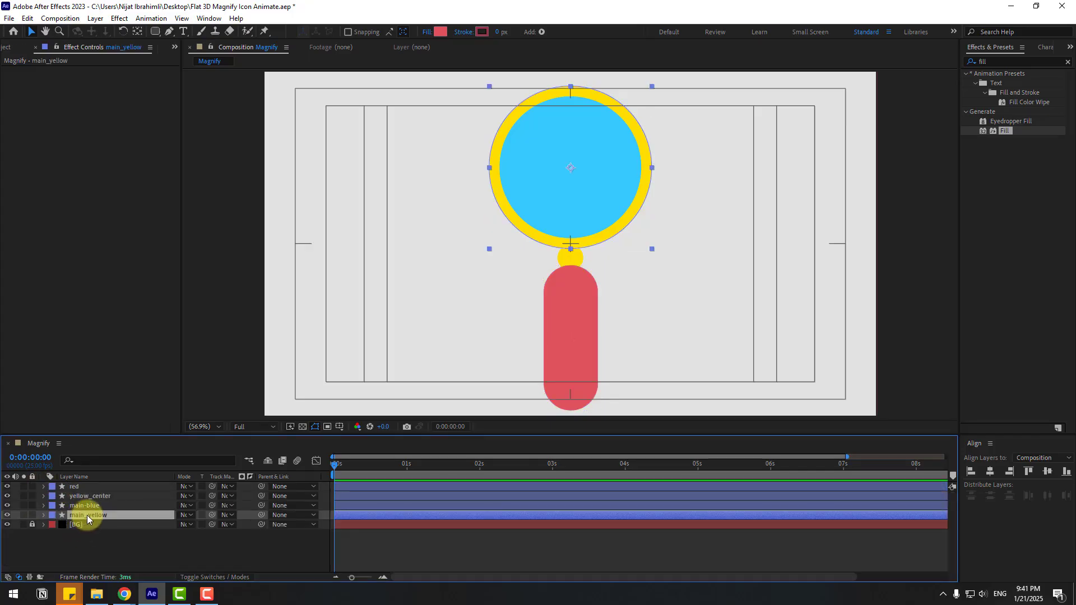
{"action": "left_click", "coordinate": [43, 515]}
{"action": "scroll", "coordinate": [50, 547], "scroll_direction": "down", "scroll_amount": 1}
{"action": "left_click_drag", "start_coordinate": [198, 524], "coordinate": [212, 523]}
{"action": "left_click", "coordinate": [57, 511]}
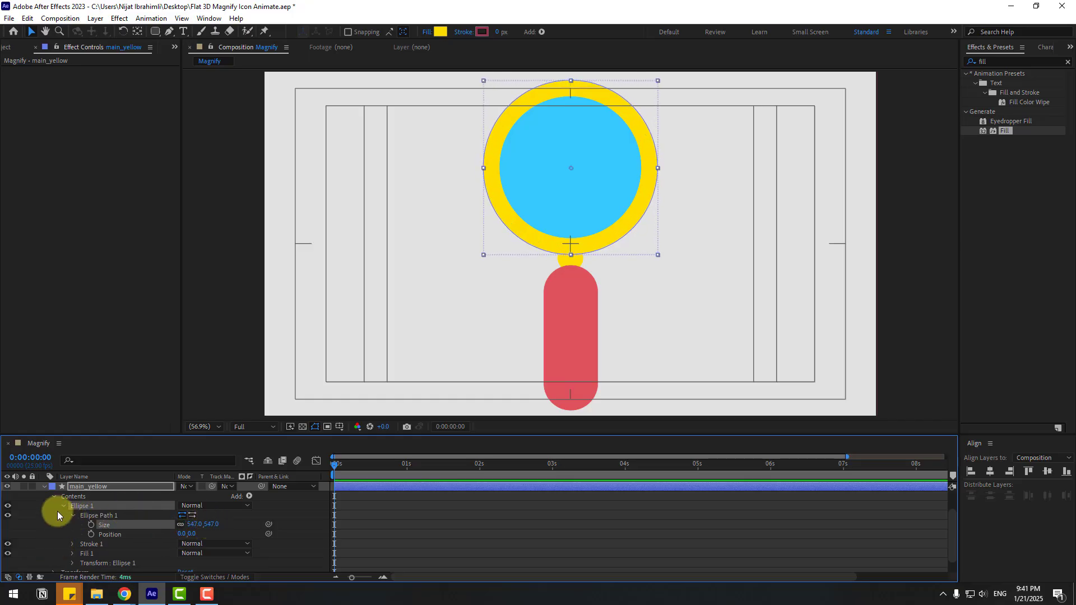
{"action": "left_click", "coordinate": [44, 486]}
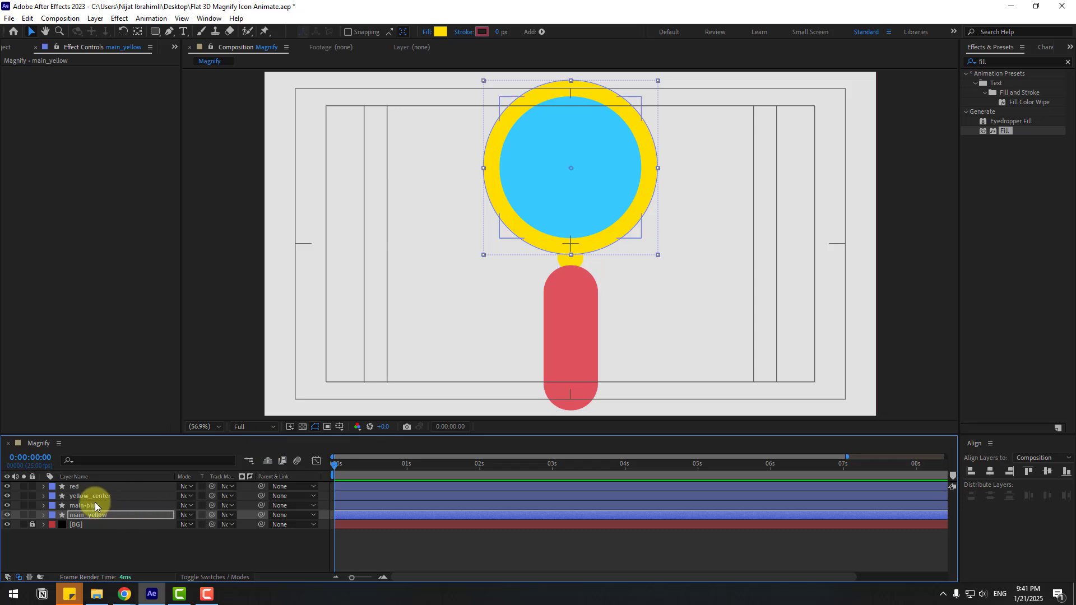
Shift yellow_center and the red handle down slightly to fit beneath the enlarged ring
{"action": "left_click", "coordinate": [79, 495]}
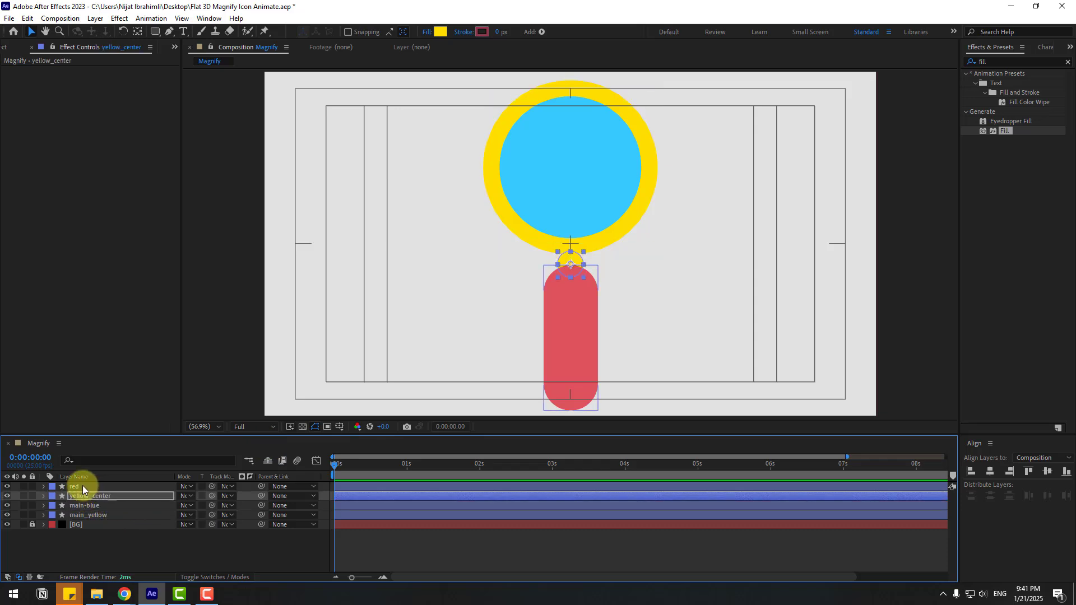
{"action": "left_click", "coordinate": [66, 489]}
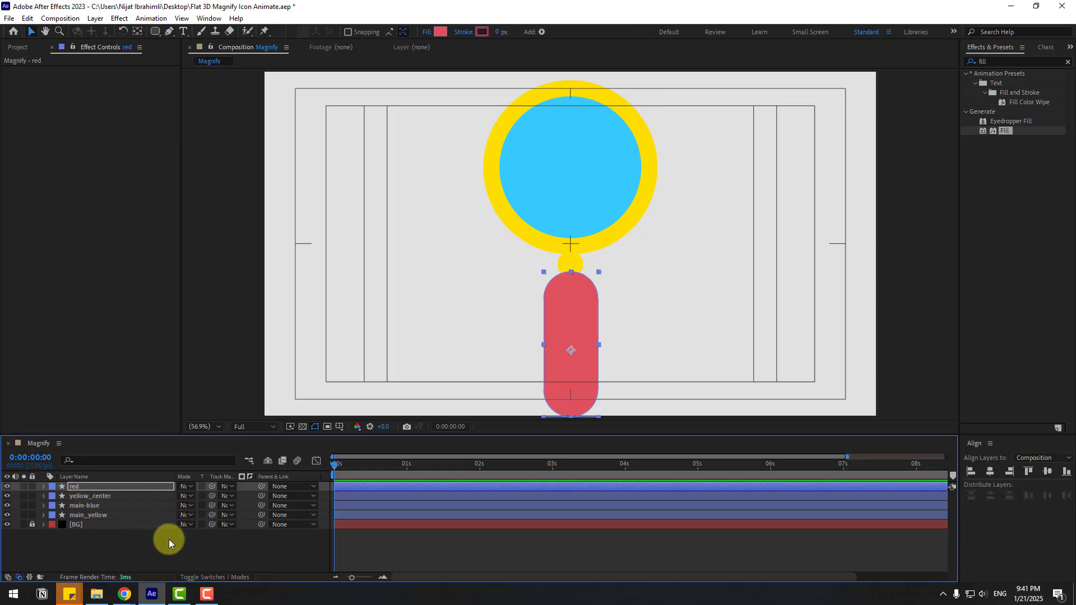
Turn on the 3D layer switch for red, yellow_center, main-blue and main_yellow
{"action": "left_click", "coordinate": [85, 513]}
{"action": "left_click", "coordinate": [88, 486], "text": "shift"}
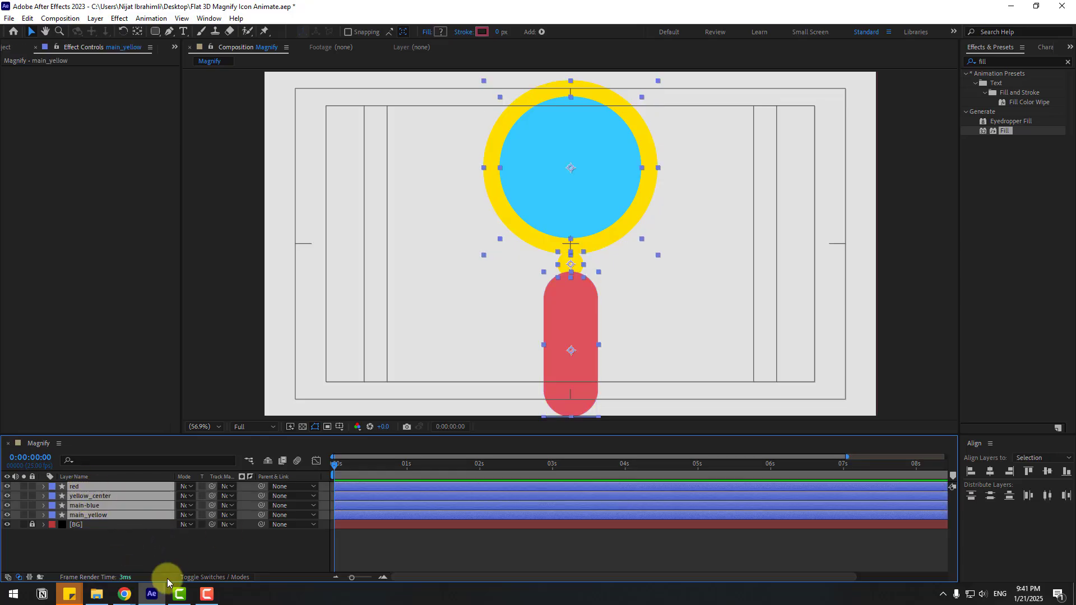
{"action": "left_click", "coordinate": [201, 577]}
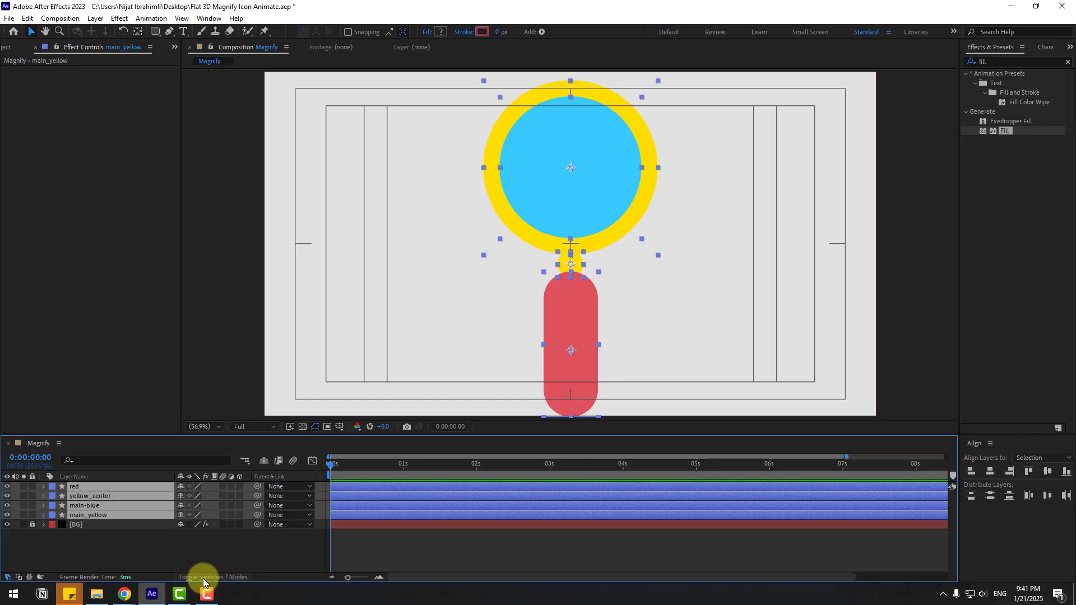
{"action": "left_click", "coordinate": [239, 485]}
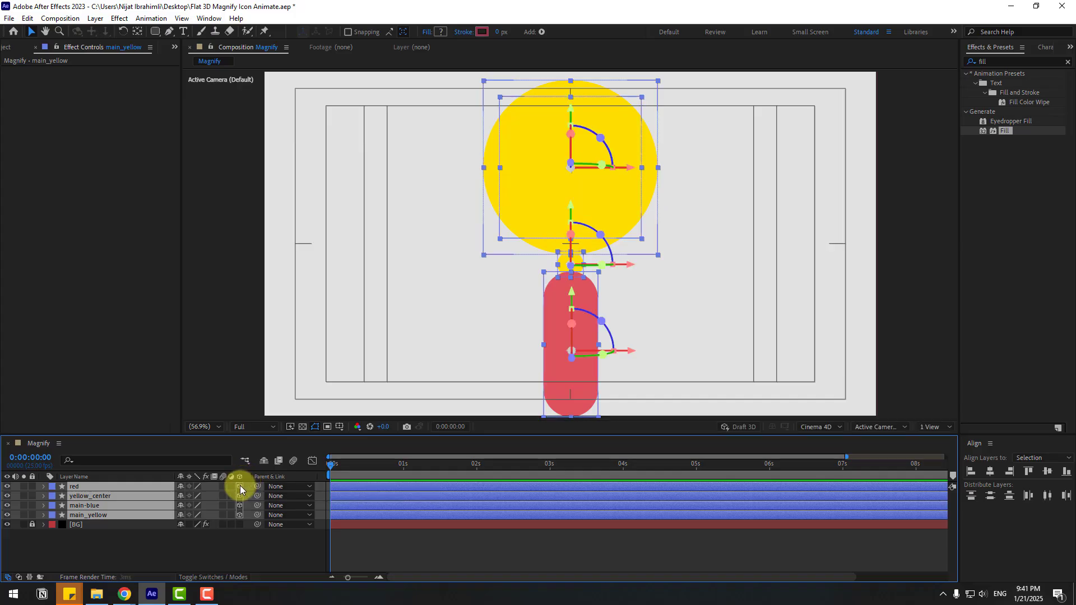
{"action": "left_click", "coordinate": [167, 547]}
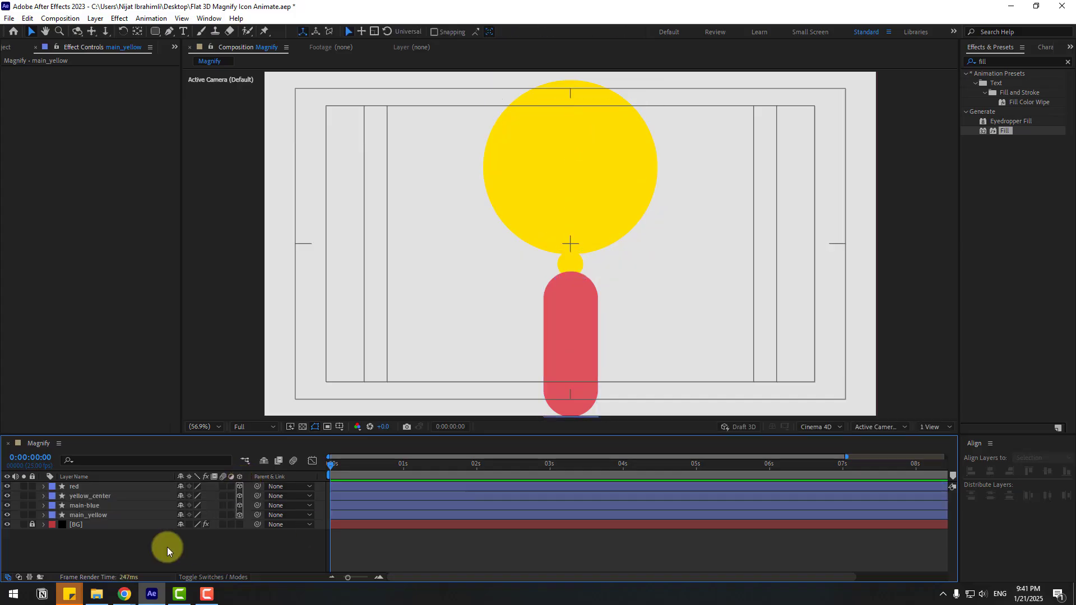
Set the 3D renderer of the Magnify composition to Cinema 4D in its composition settings
{"action": "right_click", "coordinate": [131, 549]}
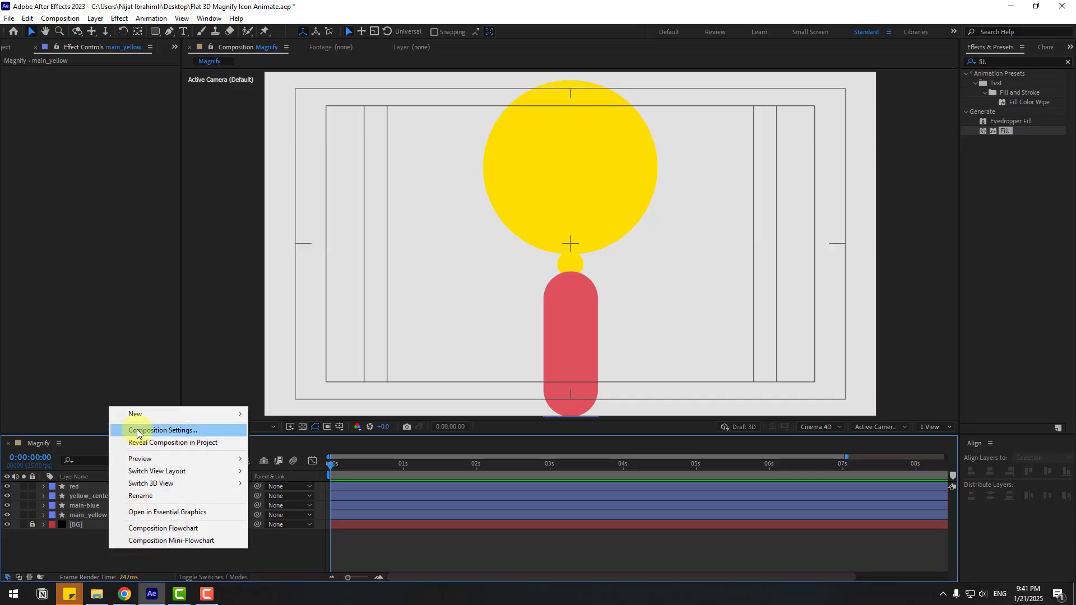
{"action": "left_click", "coordinate": [177, 435]}
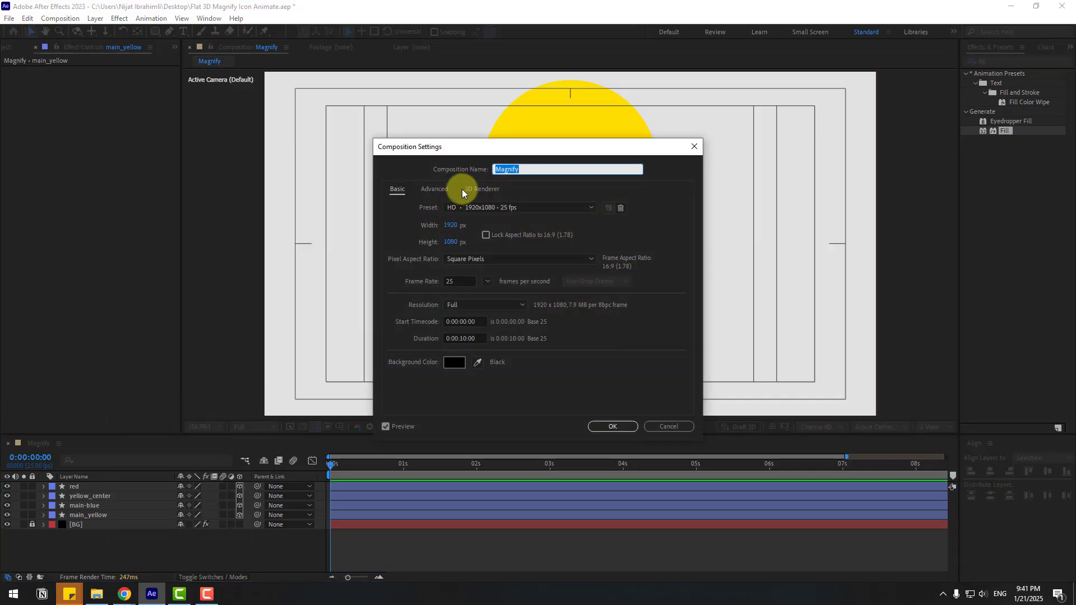
{"action": "left_click", "coordinate": [479, 190]}
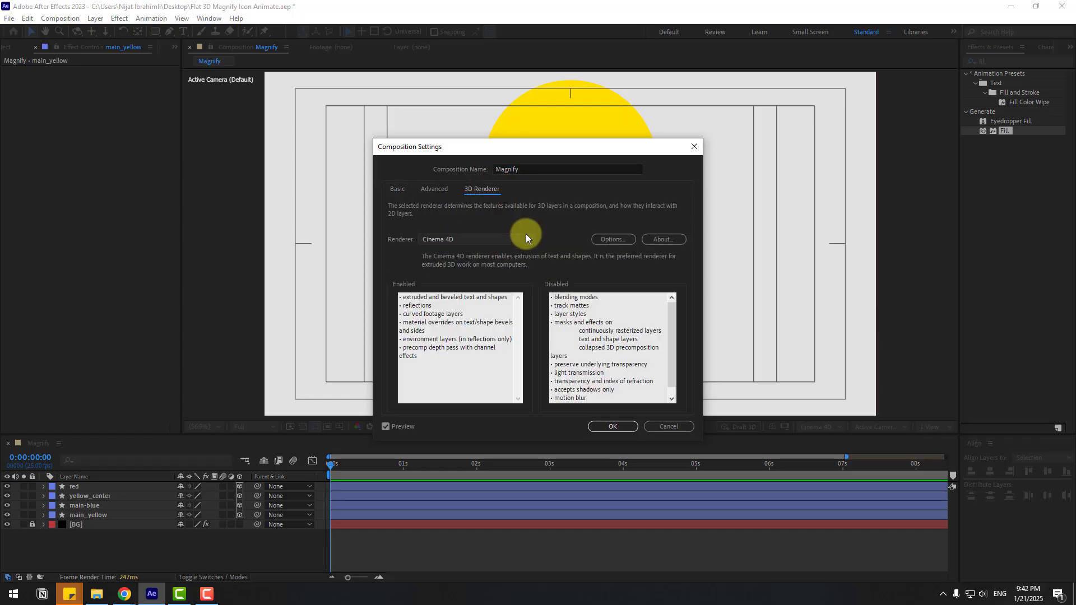
{"action": "left_click", "coordinate": [513, 240]}
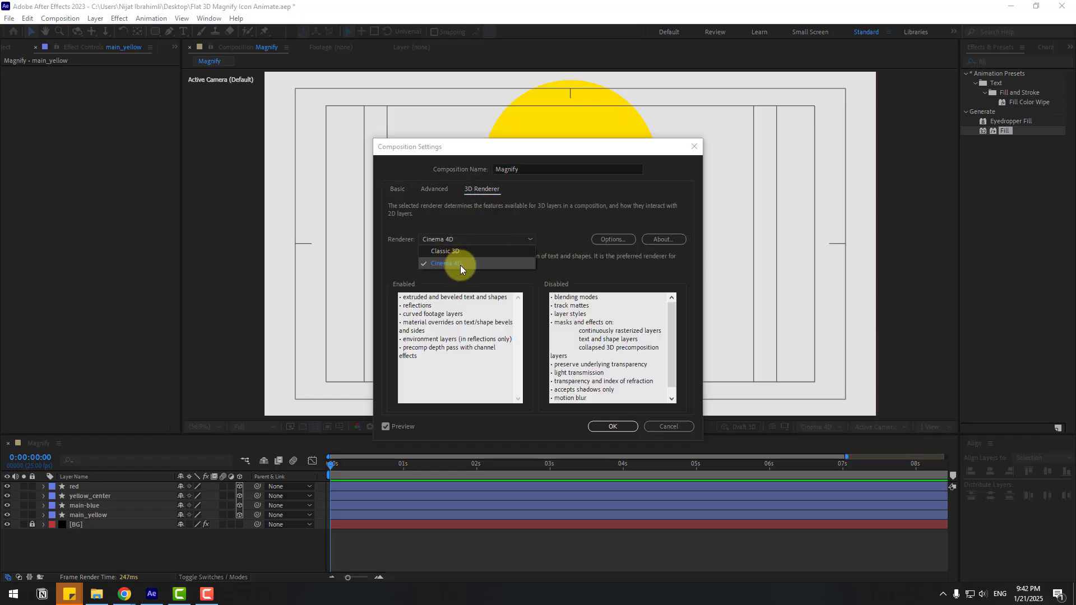
{"action": "left_click", "coordinate": [472, 263]}
{"action": "left_click", "coordinate": [620, 428]}
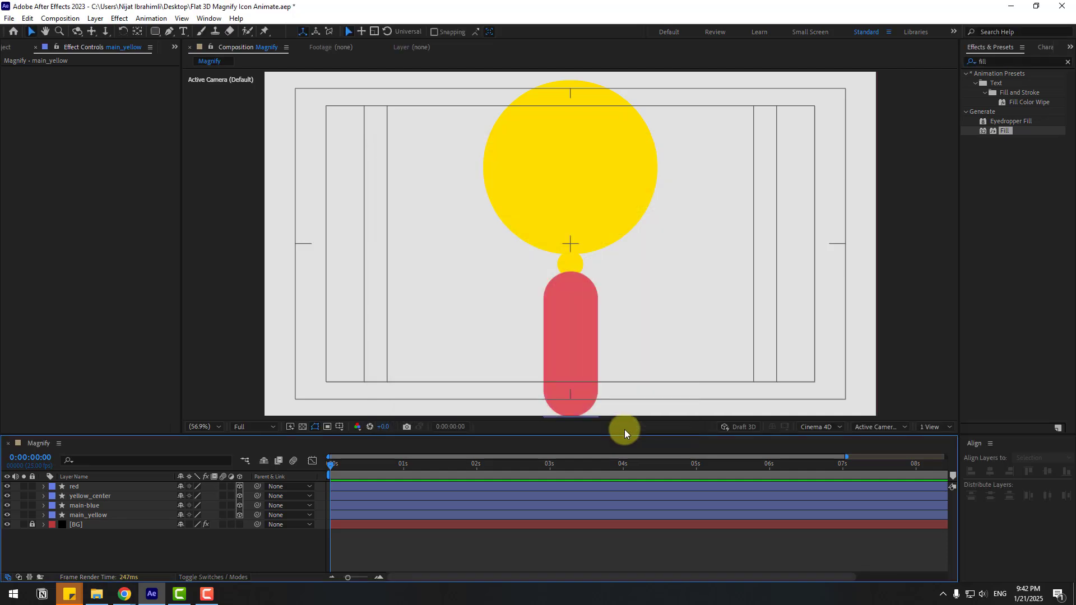
{"action": "left_click", "coordinate": [839, 427]}
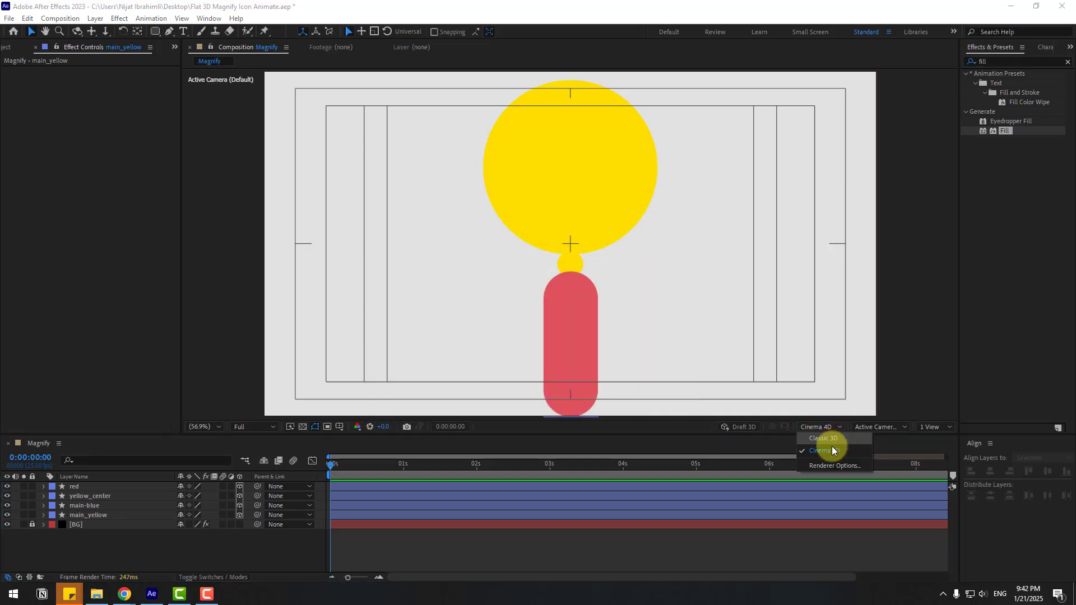
{"action": "left_click", "coordinate": [282, 551]}
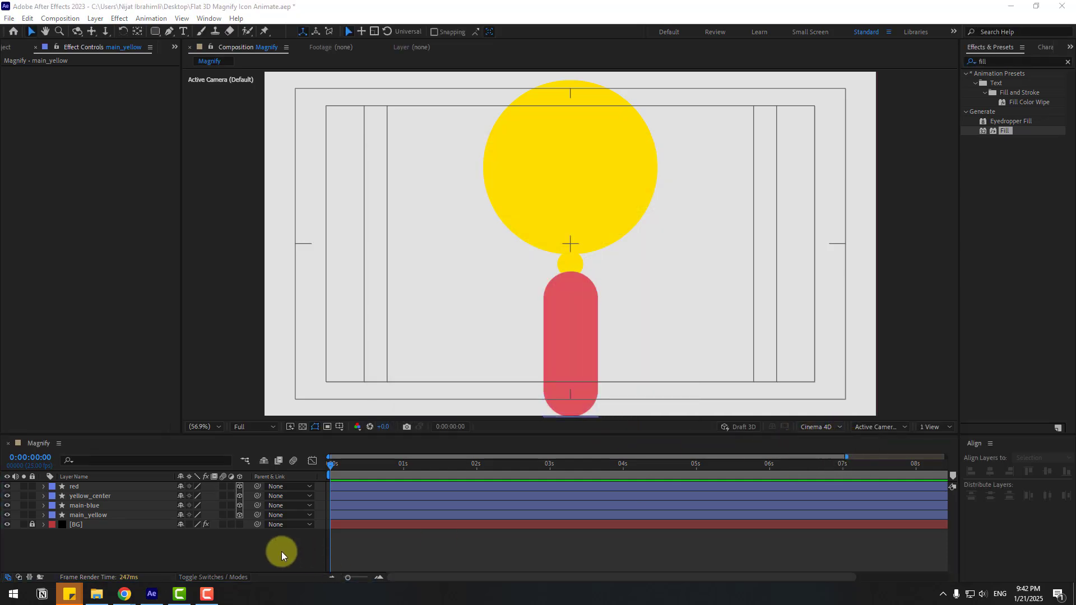
Switch the 3D view to Custom View 1 and filter the four shape layers' properties by "geo"
{"action": "left_click", "coordinate": [876, 426]}
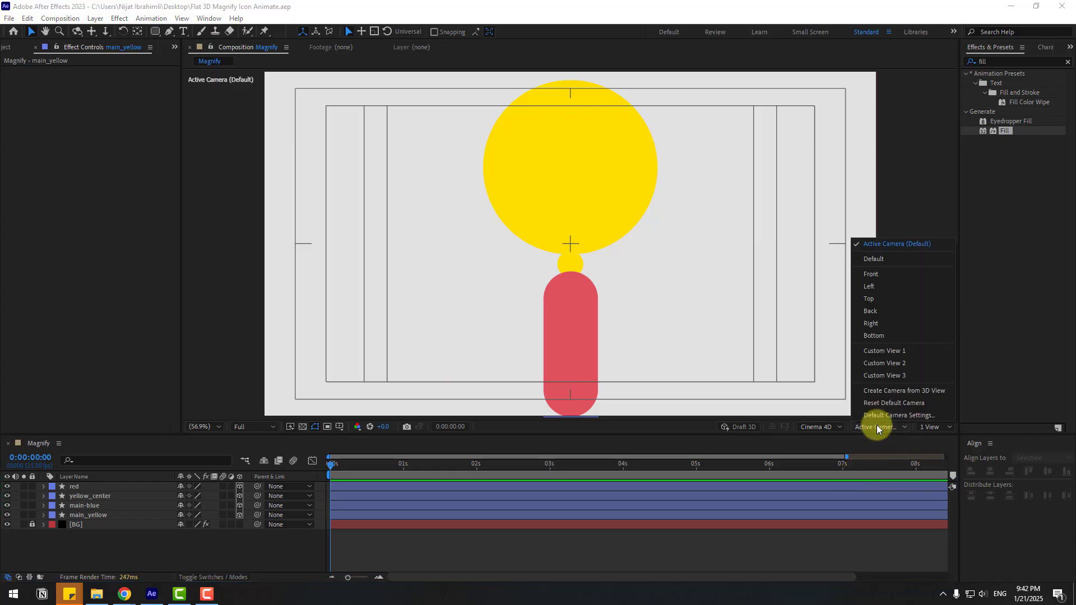
{"action": "left_click", "coordinate": [910, 350]}
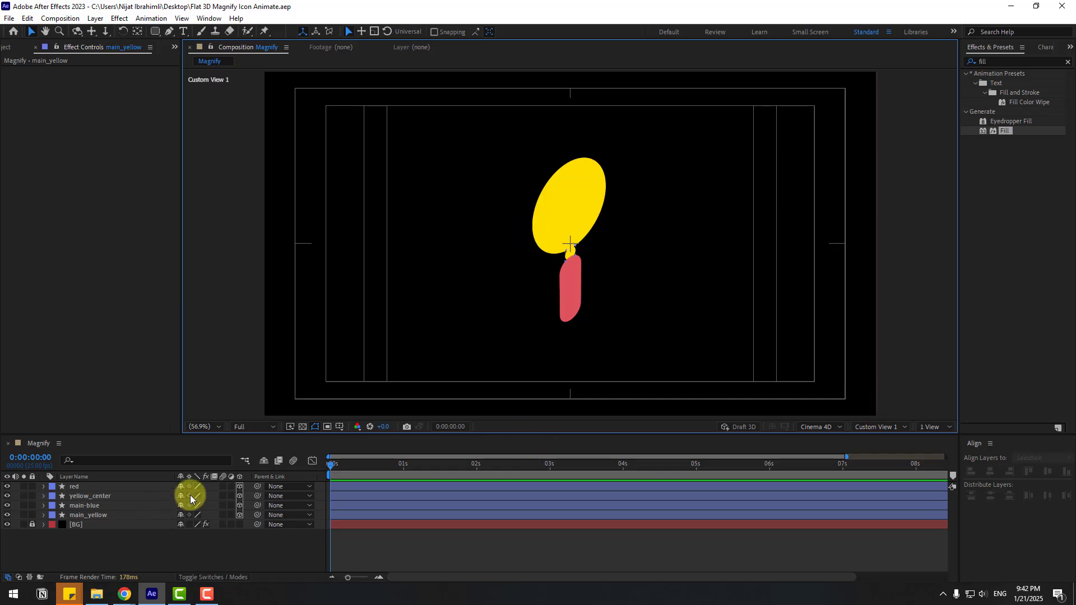
{"action": "left_click", "coordinate": [86, 515]}
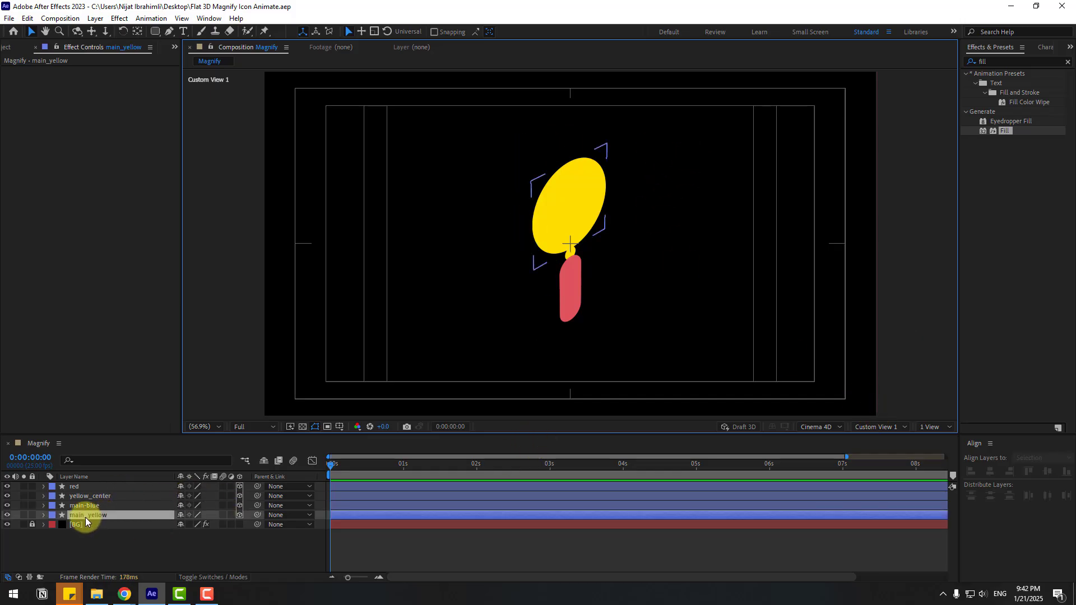
{"action": "left_click", "coordinate": [79, 487], "text": "shift"}
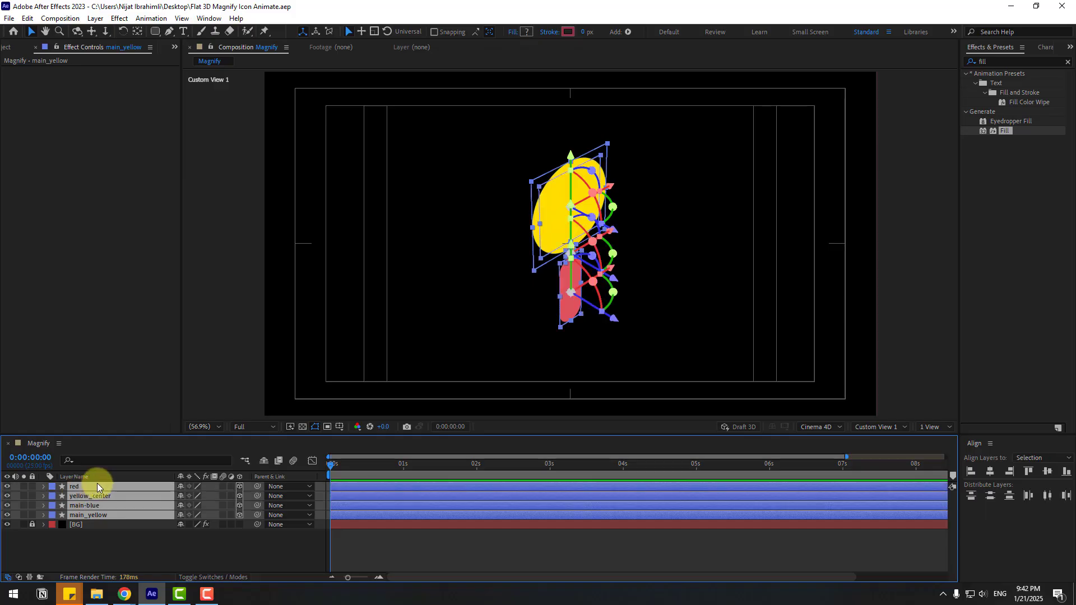
{"action": "left_click", "coordinate": [93, 455]}
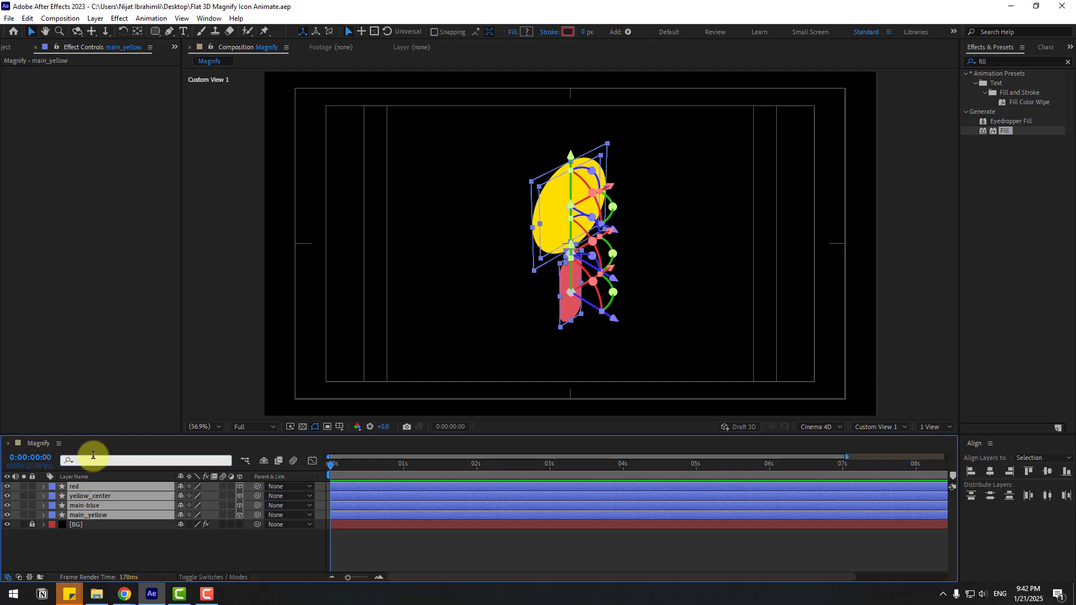
{"action": "type", "text": "geo"}
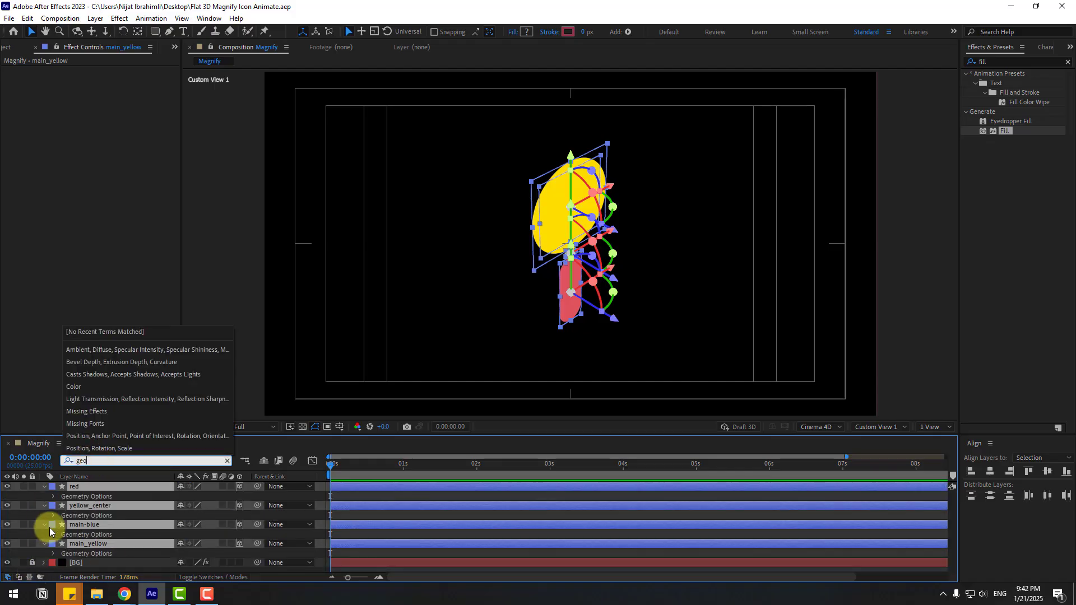
Expand the red layer's Geometry Options and set its Extrusion Depth to 100
{"action": "left_click", "coordinate": [45, 497]}
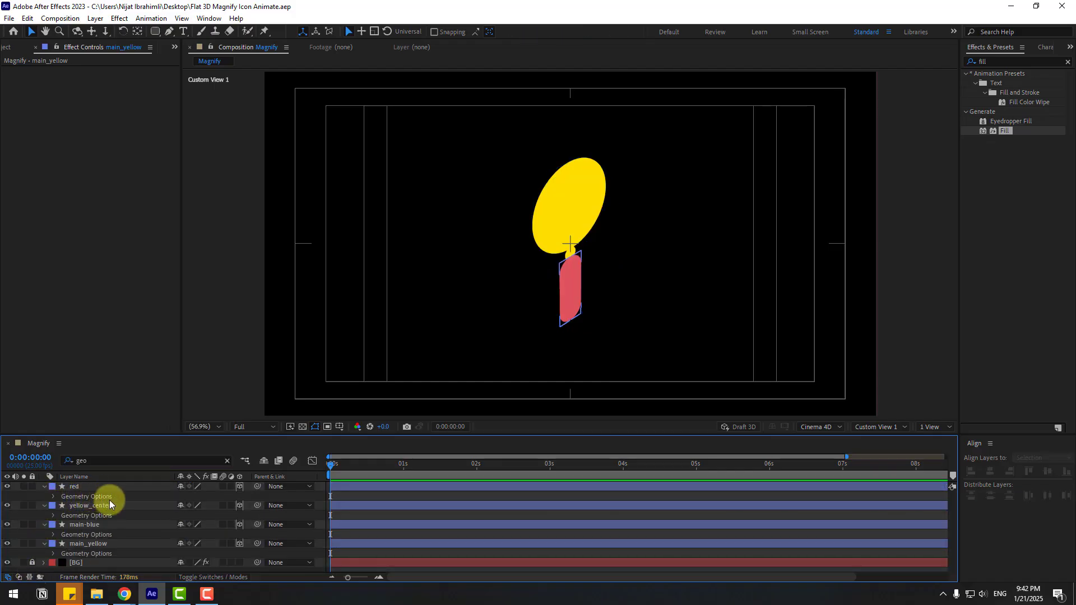
{"action": "left_click", "coordinate": [54, 497]}
{"action": "key", "text": "slash"}
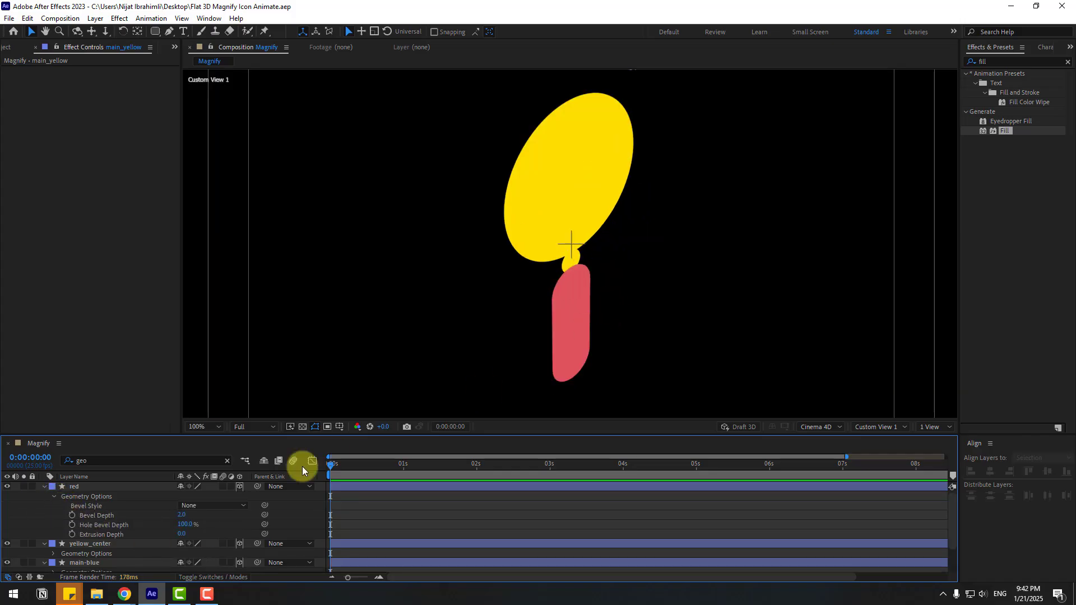
{"action": "left_click", "coordinate": [202, 535]}
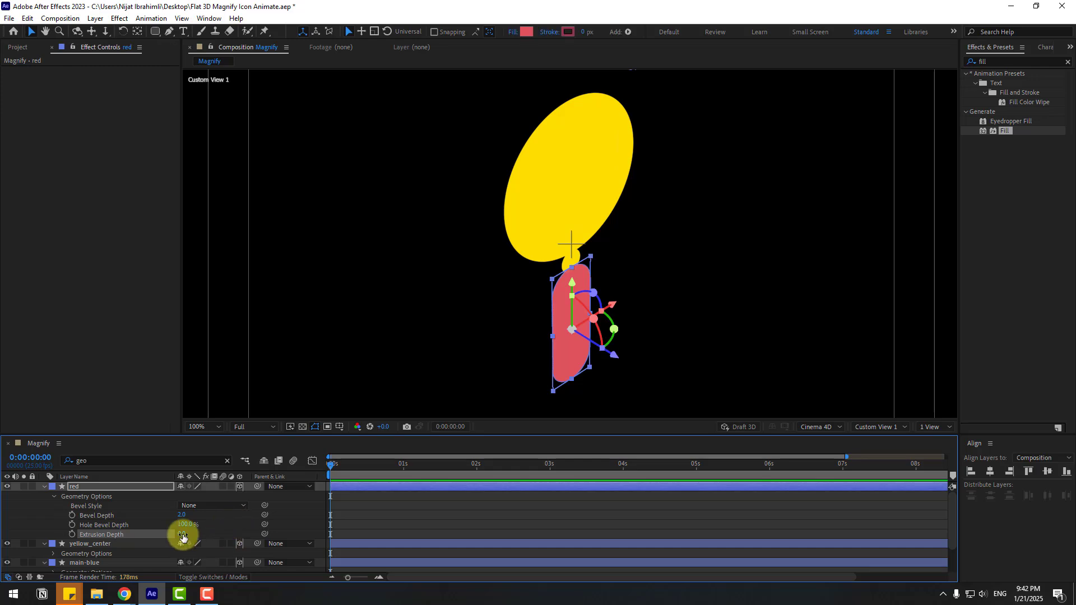
{"action": "key", "text": "Return"}
{"action": "left_click", "coordinate": [231, 530]}
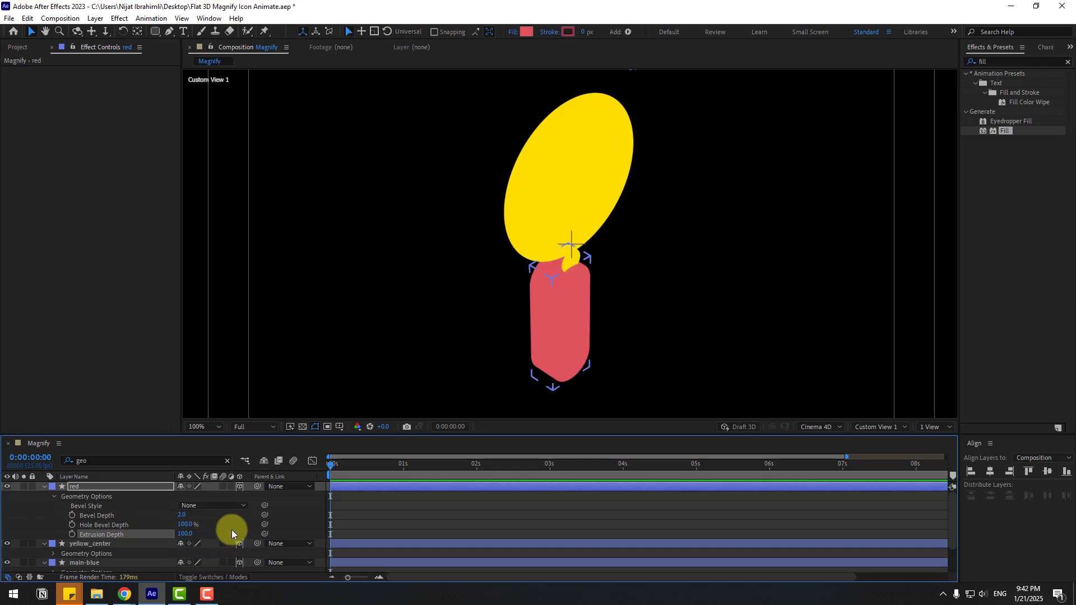
Give the red handle a dark red stroke 1 px wide to shade its extruded side
{"action": "left_click", "coordinate": [549, 336]}
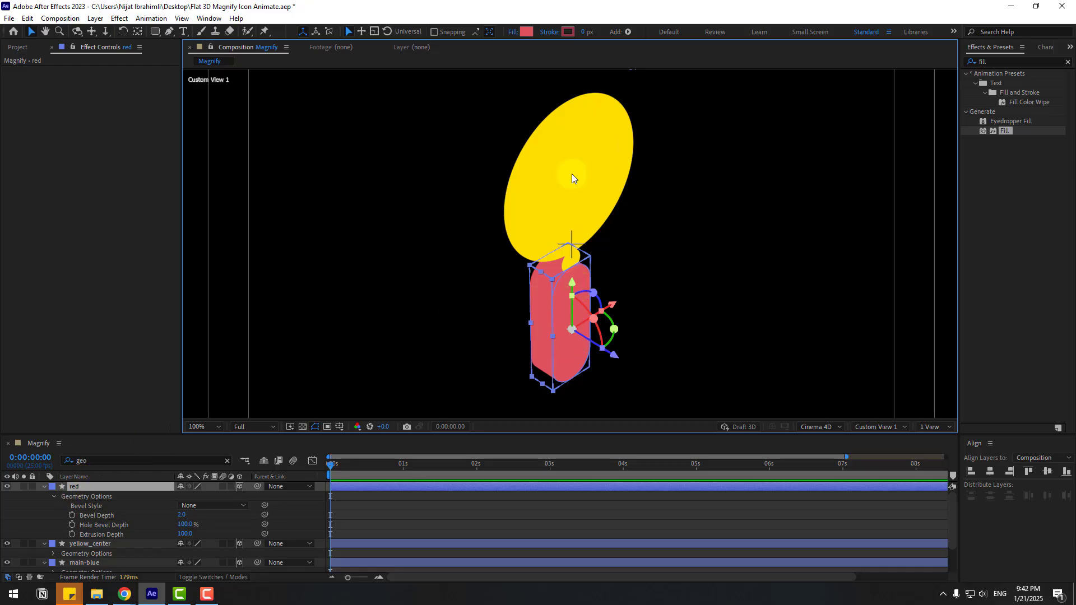
{"action": "left_click", "coordinate": [567, 32]}
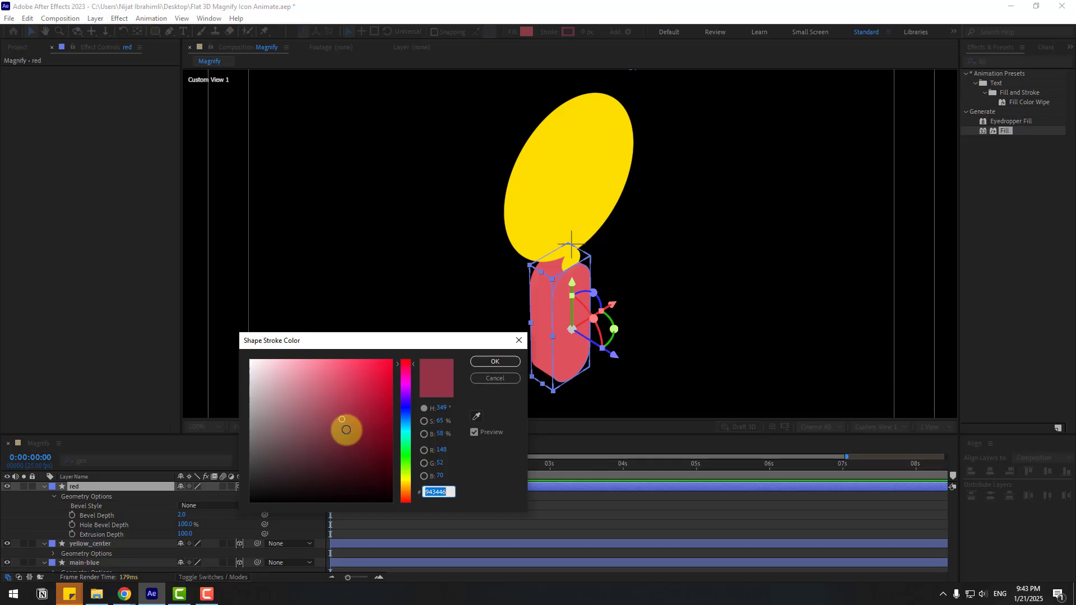
{"action": "left_click", "coordinate": [474, 364]}
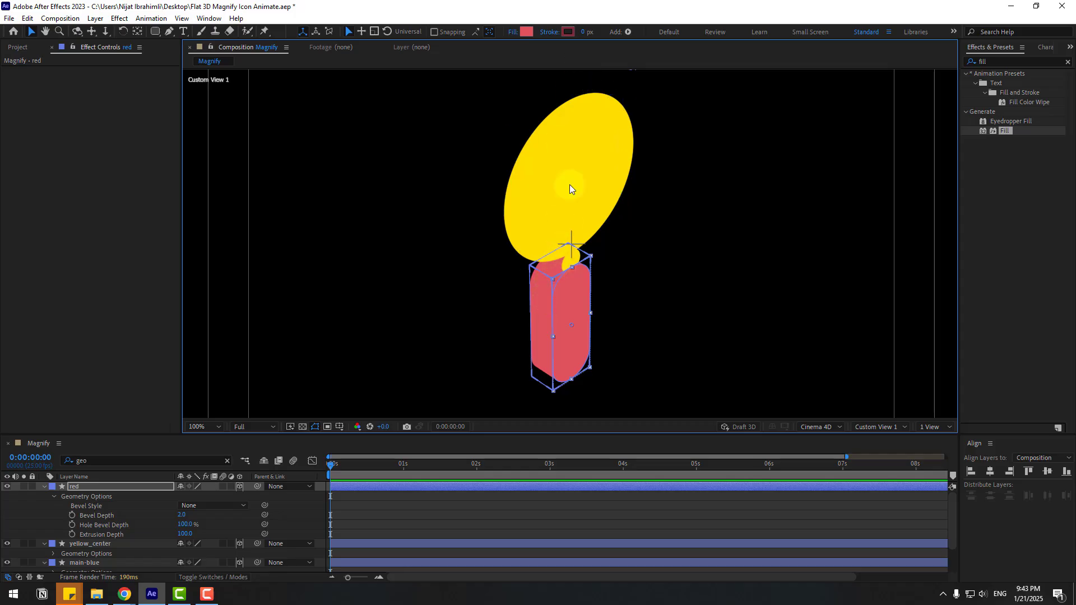
{"action": "left_click", "coordinate": [583, 34]}
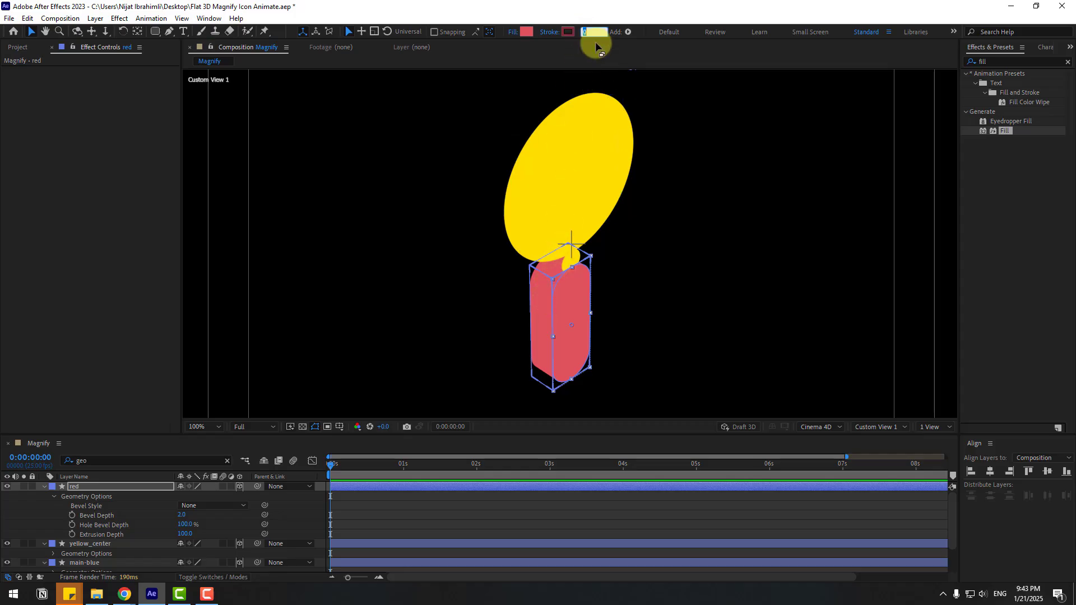
{"action": "type", "text": "1"}
{"action": "key", "text": "Return"}
{"action": "left_click", "coordinate": [518, 505]}
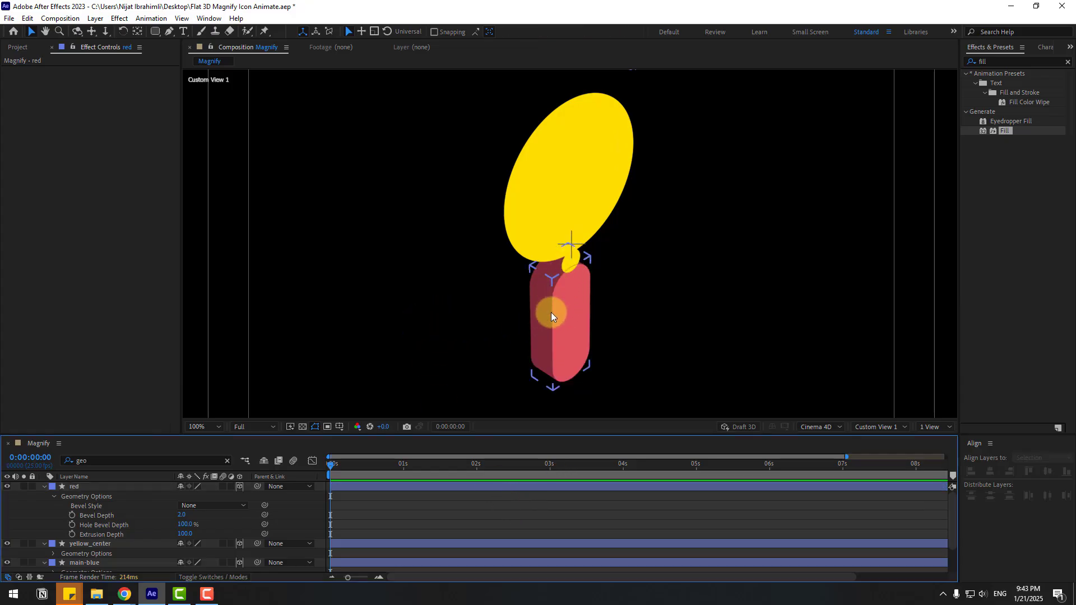
{"action": "left_click", "coordinate": [791, 312]}
Expand the yellow_center layer's Geometry Options and set its Extrusion Depth to 300
{"action": "scroll", "coordinate": [96, 525], "scroll_direction": "down", "scroll_amount": 2}
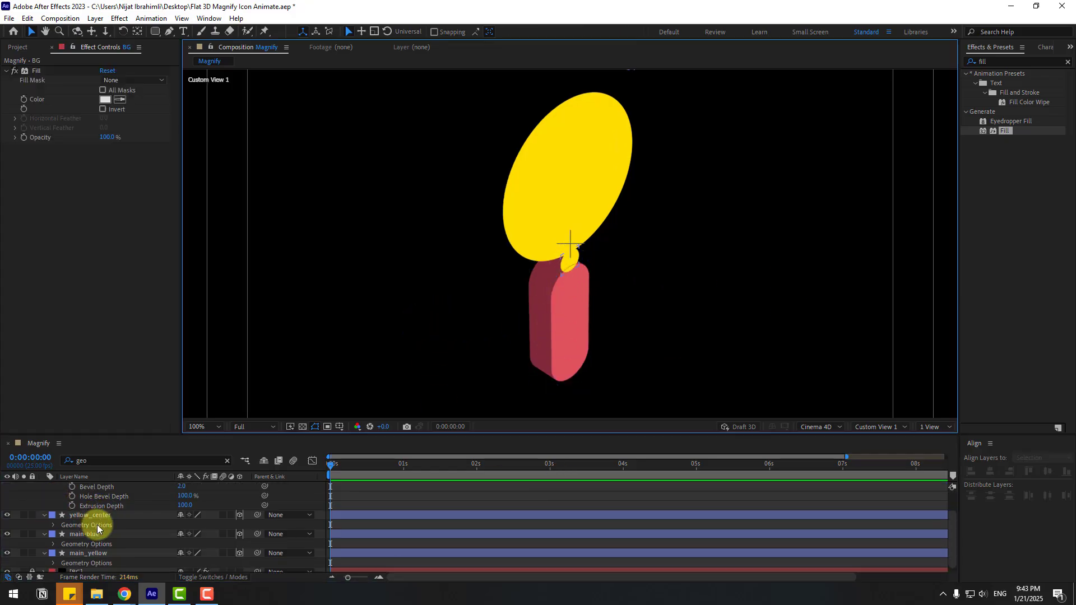
{"action": "left_click", "coordinate": [94, 516]}
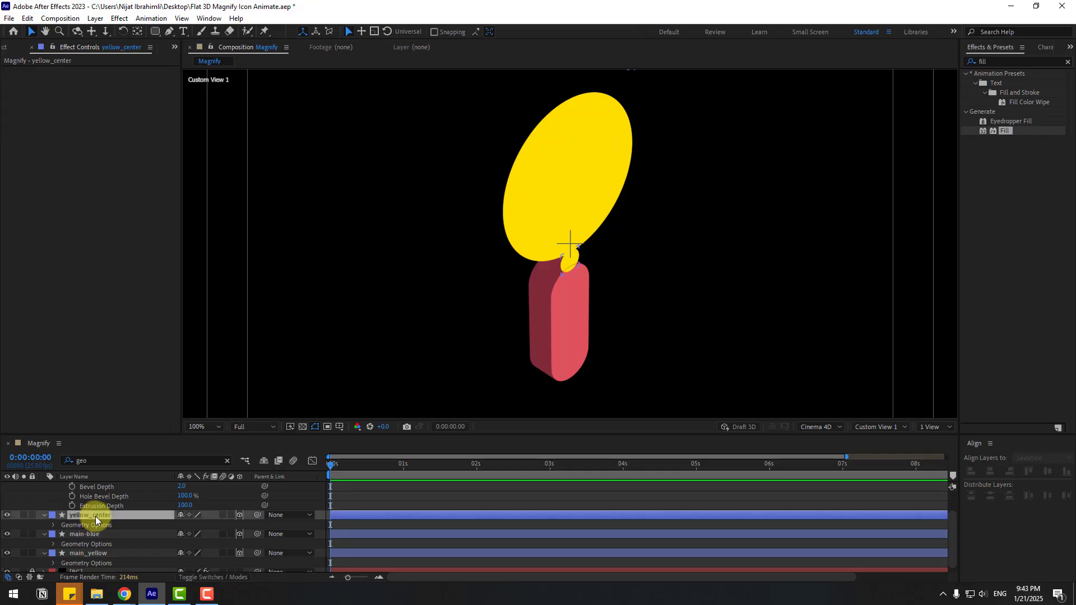
{"action": "left_click", "coordinate": [52, 526]}
{"action": "scroll", "coordinate": [50, 536], "scroll_direction": "down", "scroll_amount": 2}
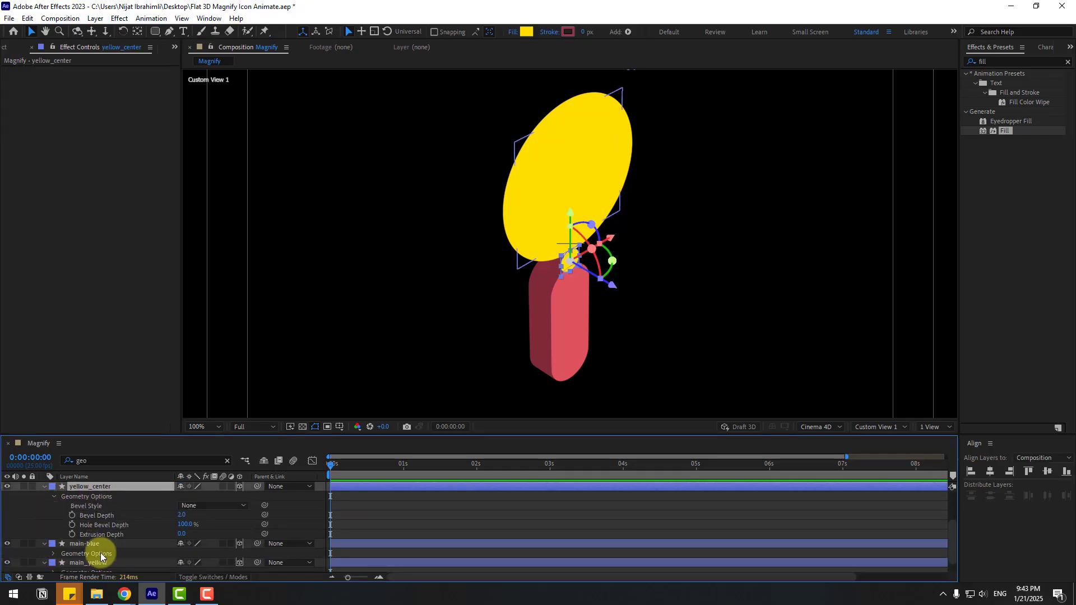
{"action": "left_click", "coordinate": [185, 534]}
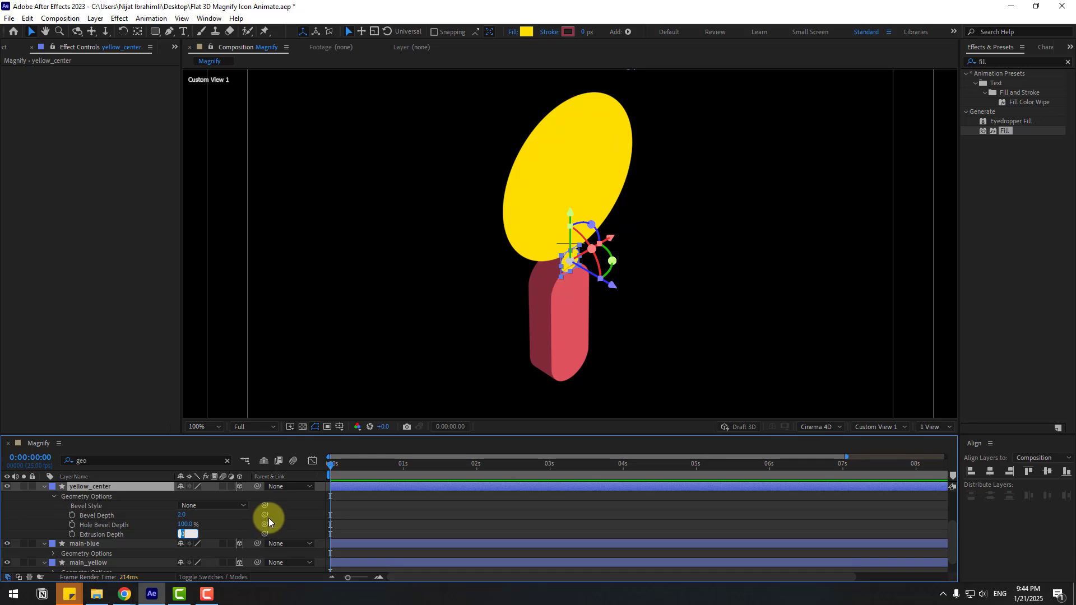
{"action": "type", "text": "100"}
{"action": "key", "text": "Return"}
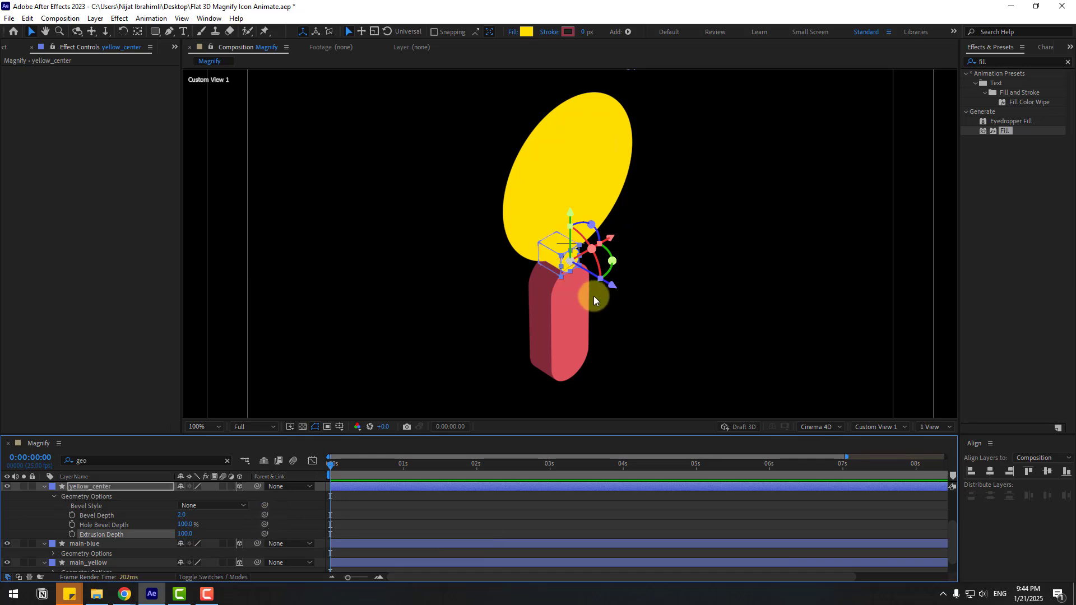
{"action": "key", "text": "period"}
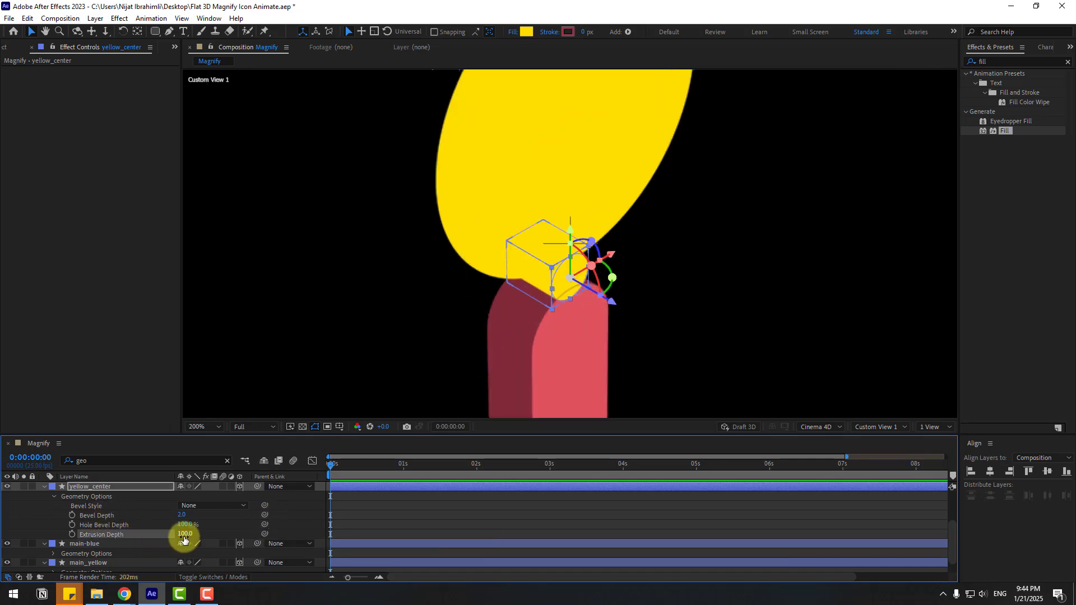
{"action": "left_click", "coordinate": [184, 535]}
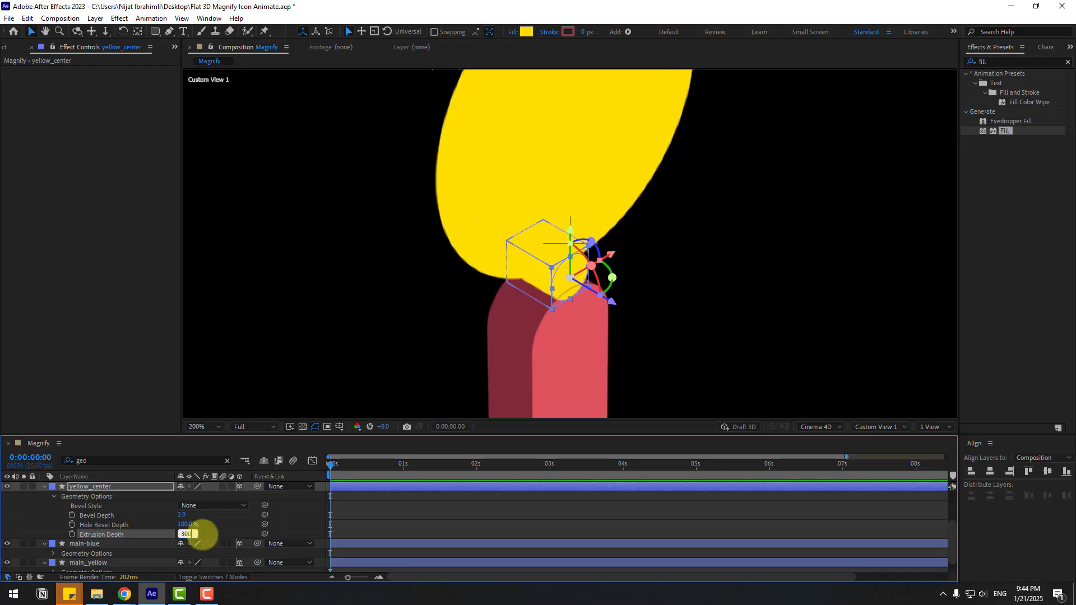
{"action": "key", "text": "Return"}
Rotate the extruded yellow_center by -90° about its X axis so it runs vertically down along the handle
{"action": "left_click", "coordinate": [124, 31]}
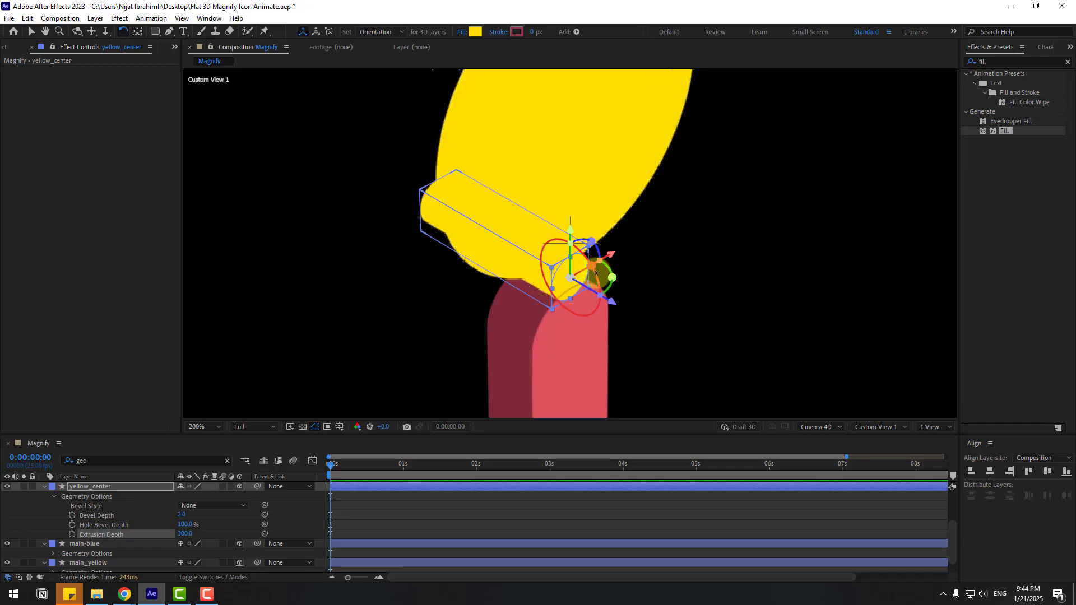
{"action": "left_click_drag", "start_coordinate": [595, 274], "coordinate": [541, 199]}
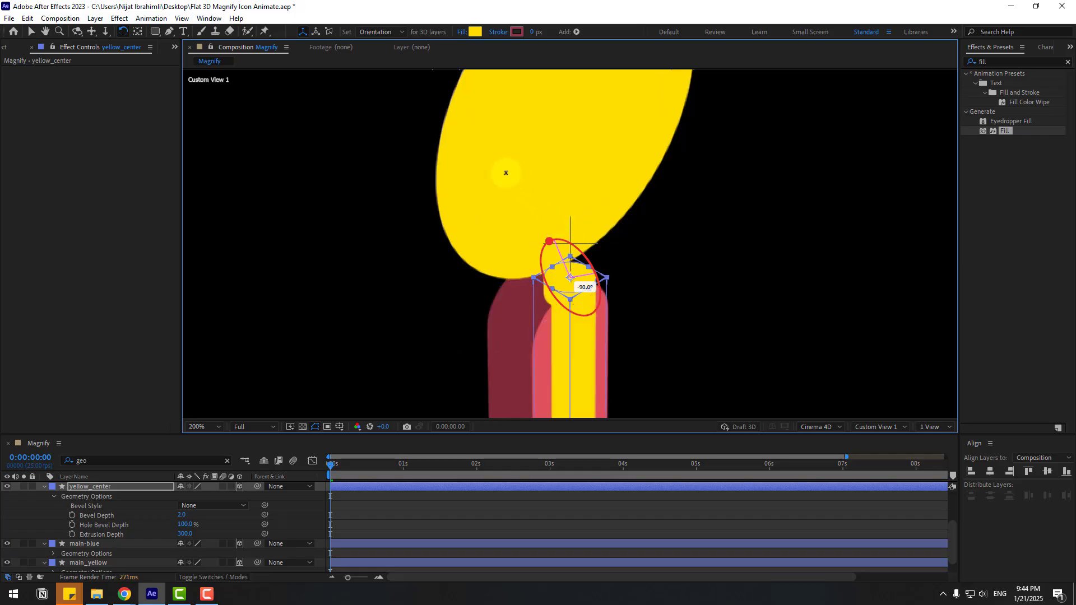
{"action": "left_click", "coordinate": [31, 31]}
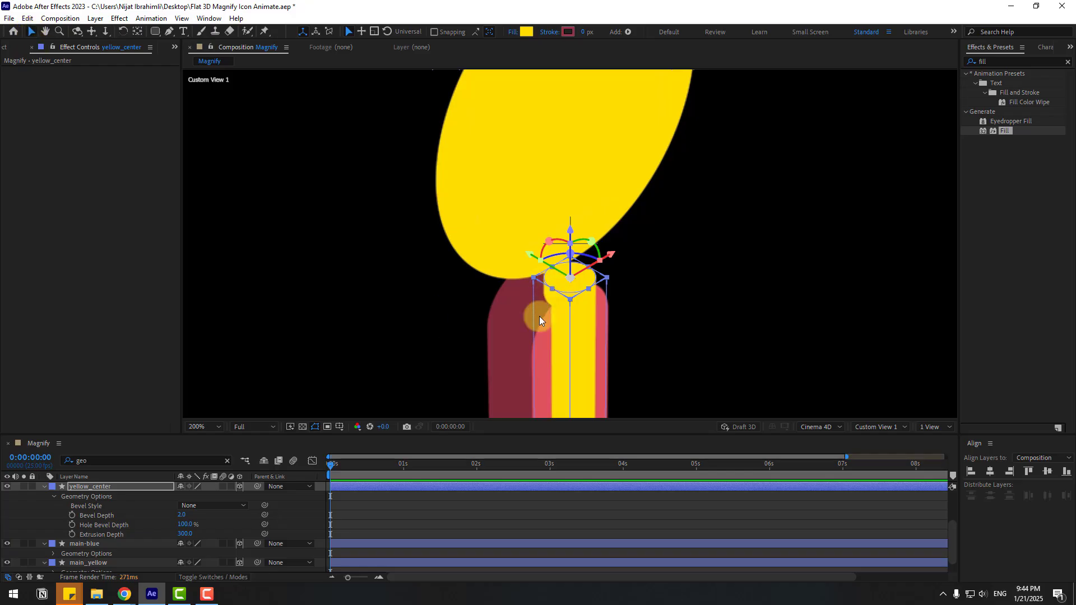
{"action": "key", "text": "comma"}
{"action": "key", "text": "period"}
Expand the main-blue layer's Geometry Options and set its Extrusion Depth to 100
{"action": "scroll", "coordinate": [51, 510], "scroll_direction": "down", "scroll_amount": 1}
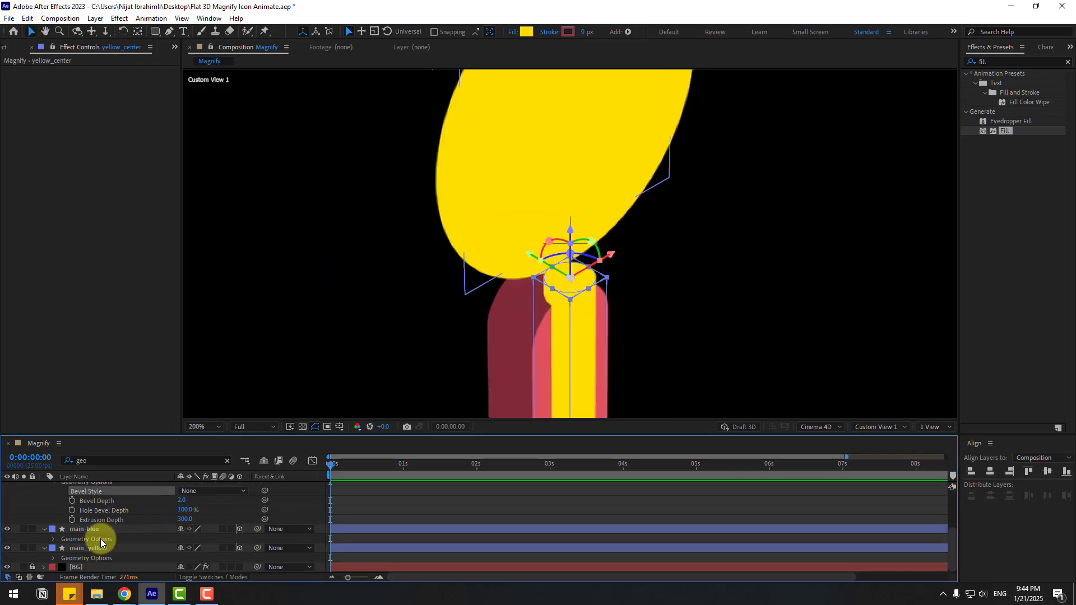
{"action": "left_click", "coordinate": [88, 530]}
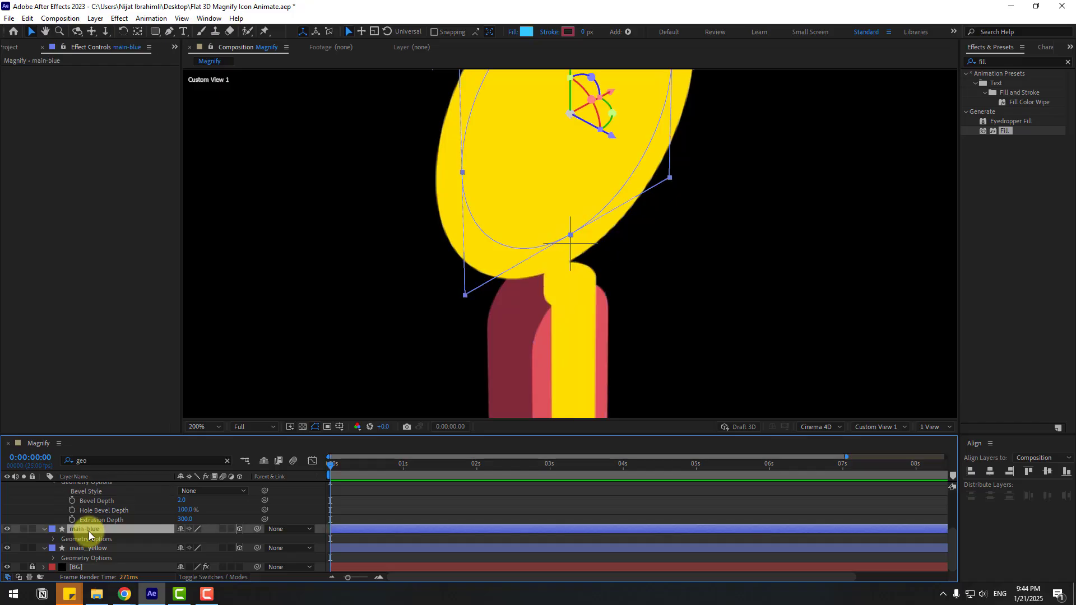
{"action": "left_click", "coordinate": [53, 540]}
{"action": "key", "text": "comma"}
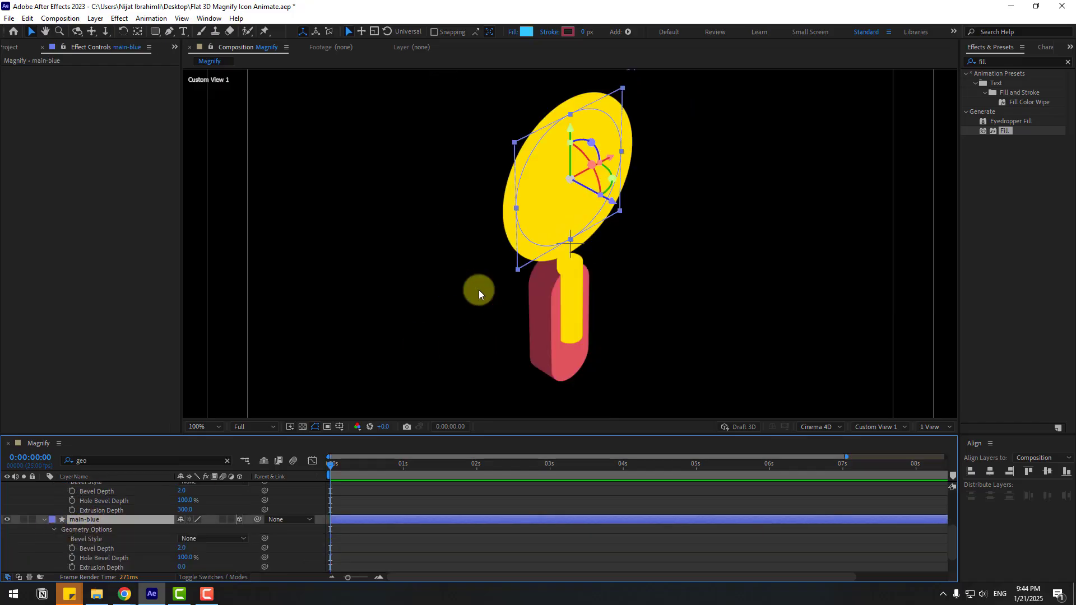
{"action": "scroll", "coordinate": [140, 545], "scroll_direction": "down", "scroll_amount": 3}
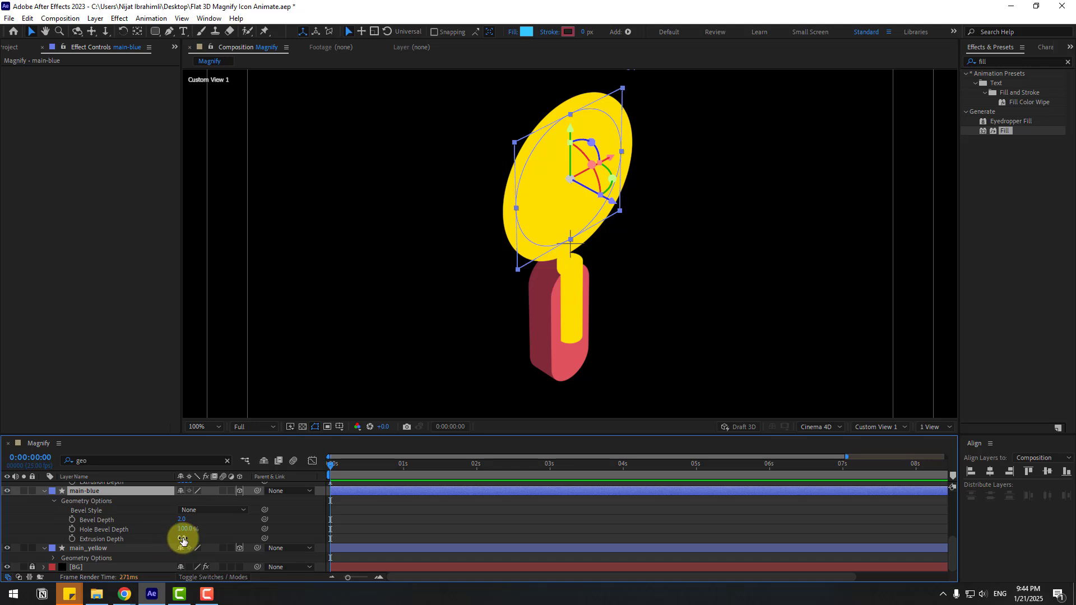
{"action": "left_click", "coordinate": [183, 538]}
{"action": "type", "text": "100"}
{"action": "key", "text": "Return"}
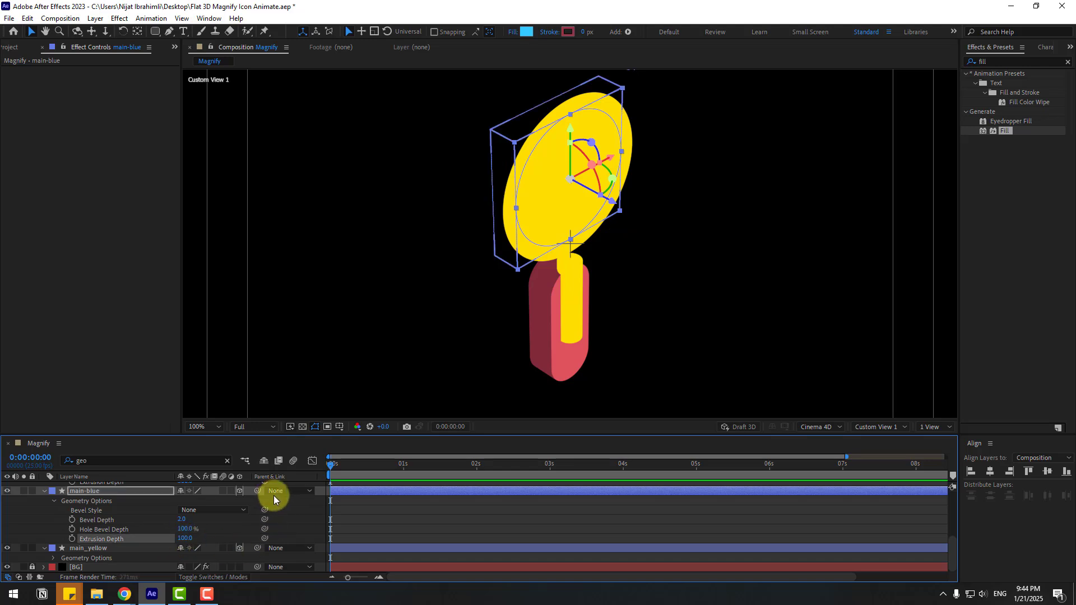
Give the main-blue lens a 1 px stroke slightly darker than its blue fill and check the layer in isolation
{"action": "left_click", "coordinate": [570, 32]}
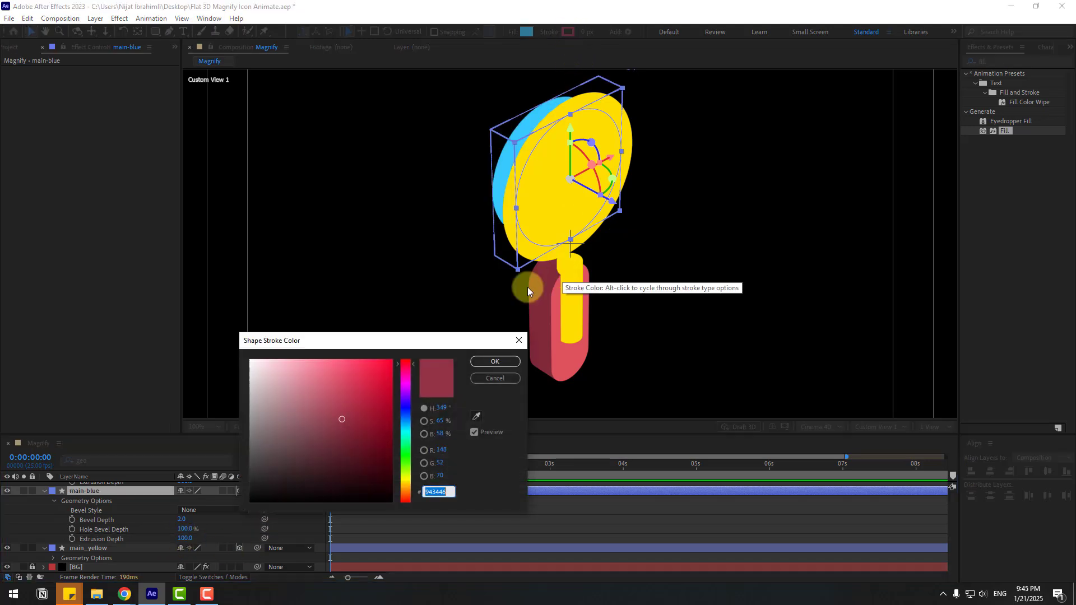
{"action": "left_click", "coordinate": [476, 416]}
{"action": "left_click", "coordinate": [503, 154]}
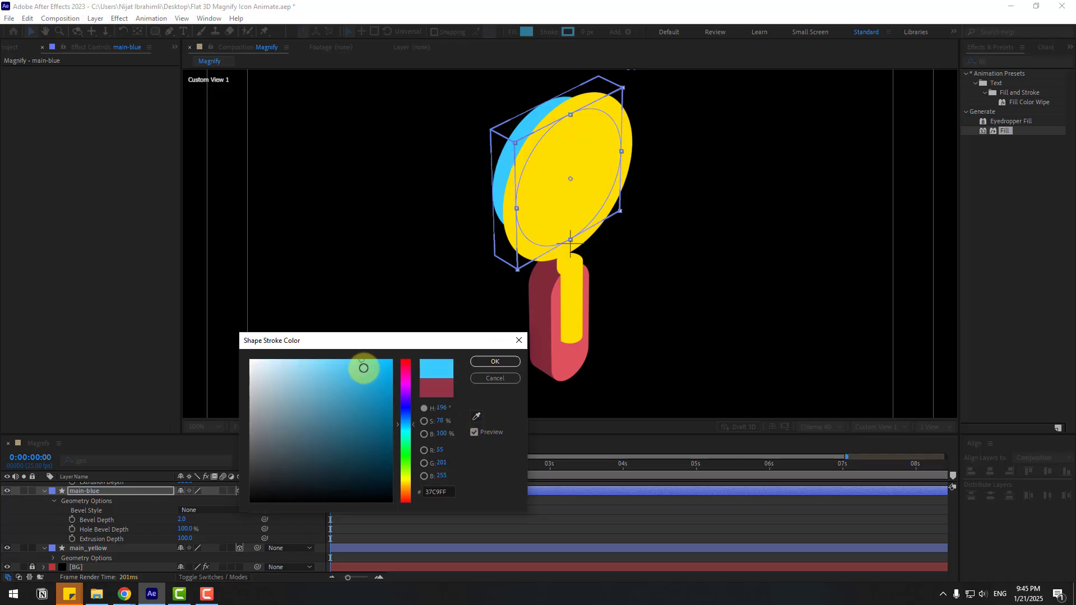
{"action": "left_click", "coordinate": [500, 362]}
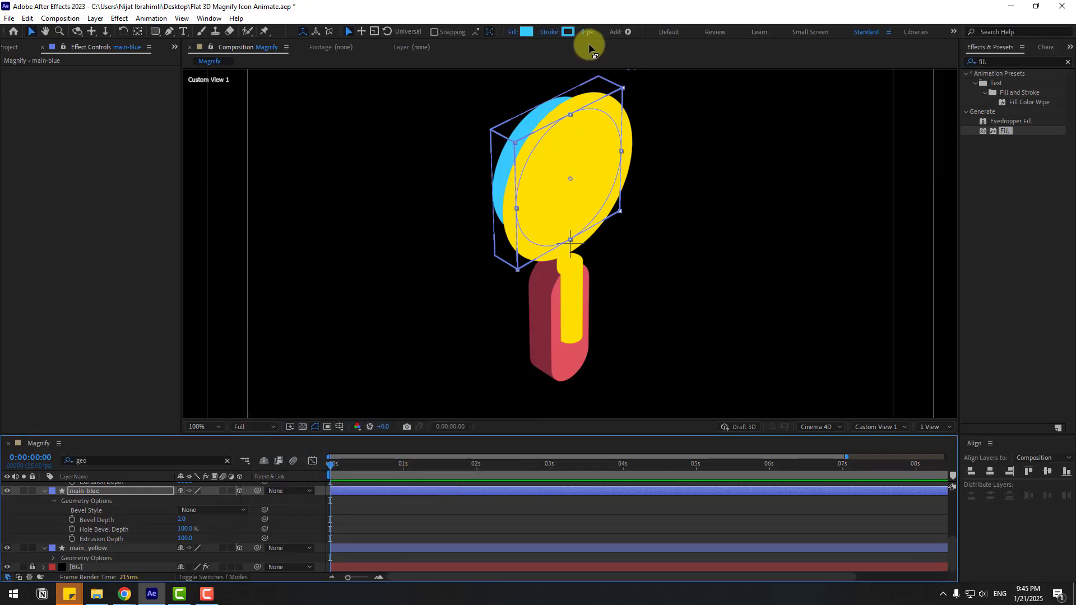
{"action": "left_click", "coordinate": [52, 509]}
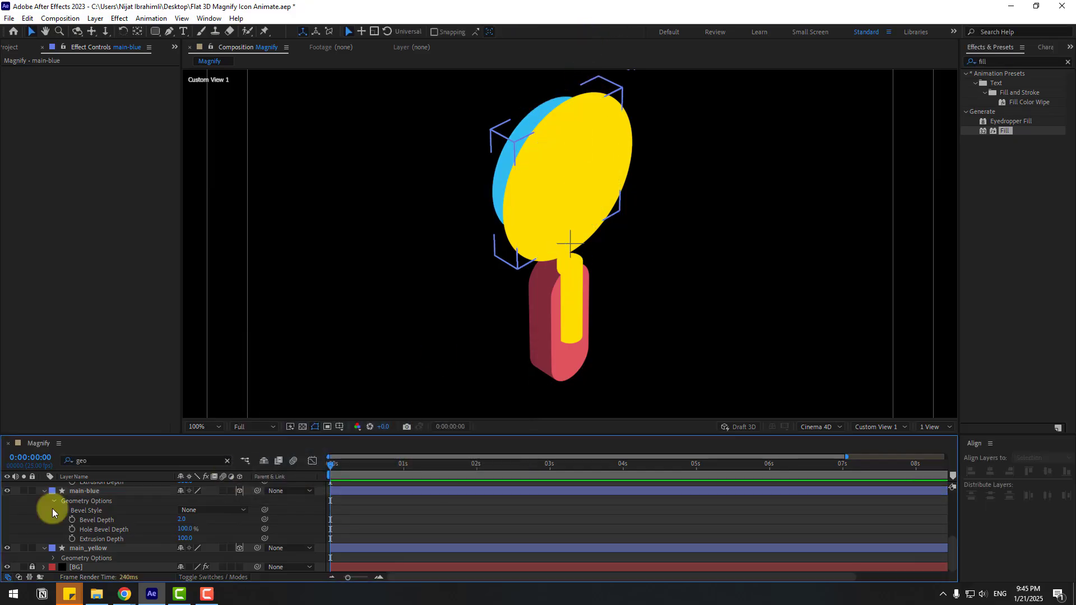
{"action": "left_click", "coordinate": [25, 489]}
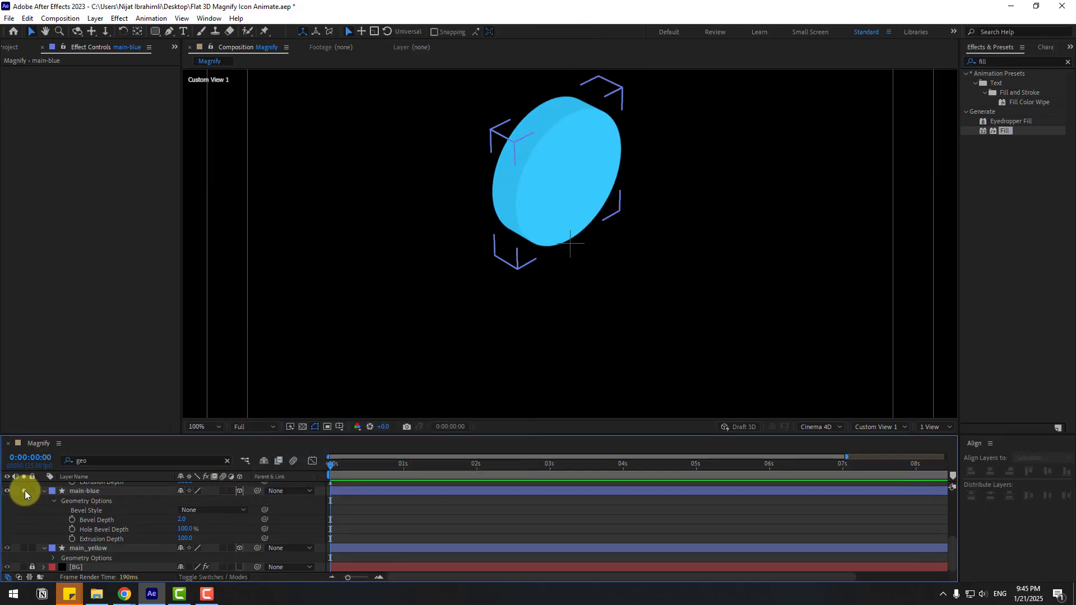
{"action": "left_click", "coordinate": [25, 490]}
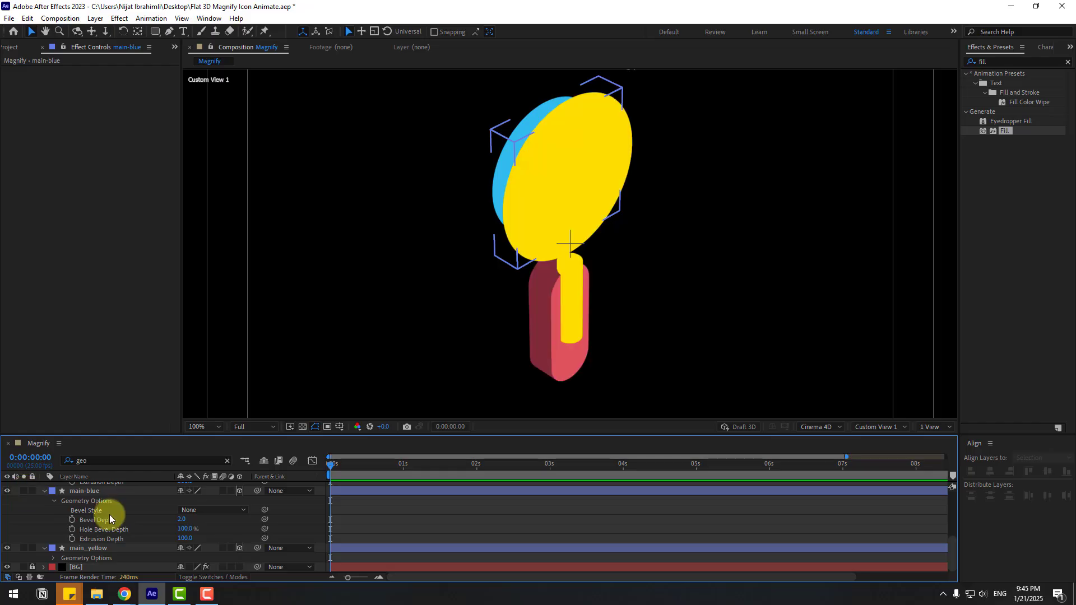
Expand the main_yellow layer's Geometry Options and set its Extrusion Depth to 100
{"action": "left_click", "coordinate": [112, 549]}
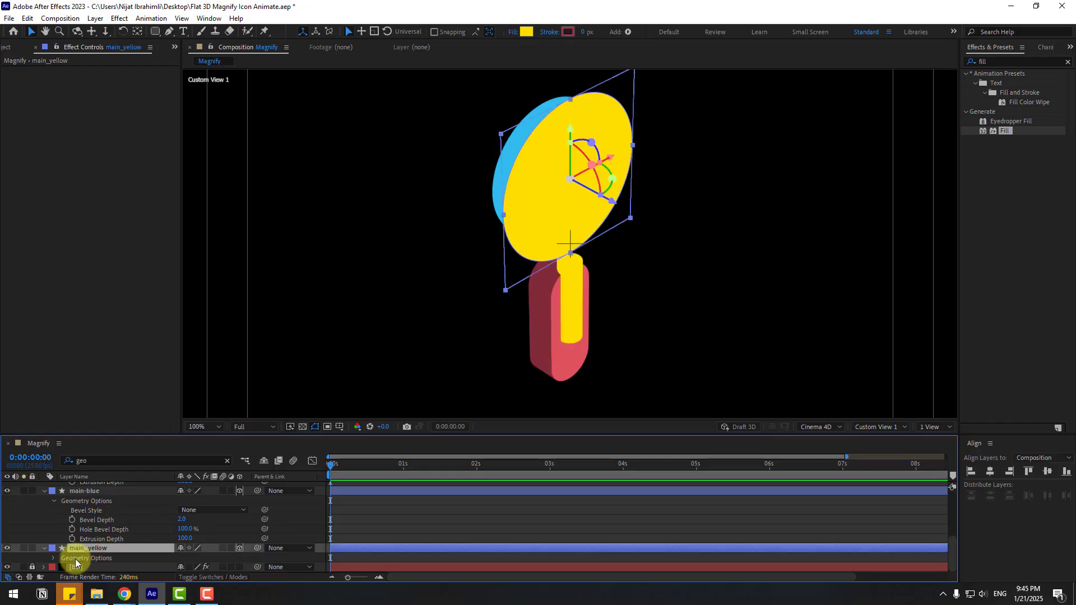
{"action": "left_click", "coordinate": [53, 558]}
{"action": "scroll", "coordinate": [56, 550], "scroll_direction": "down", "scroll_amount": 2}
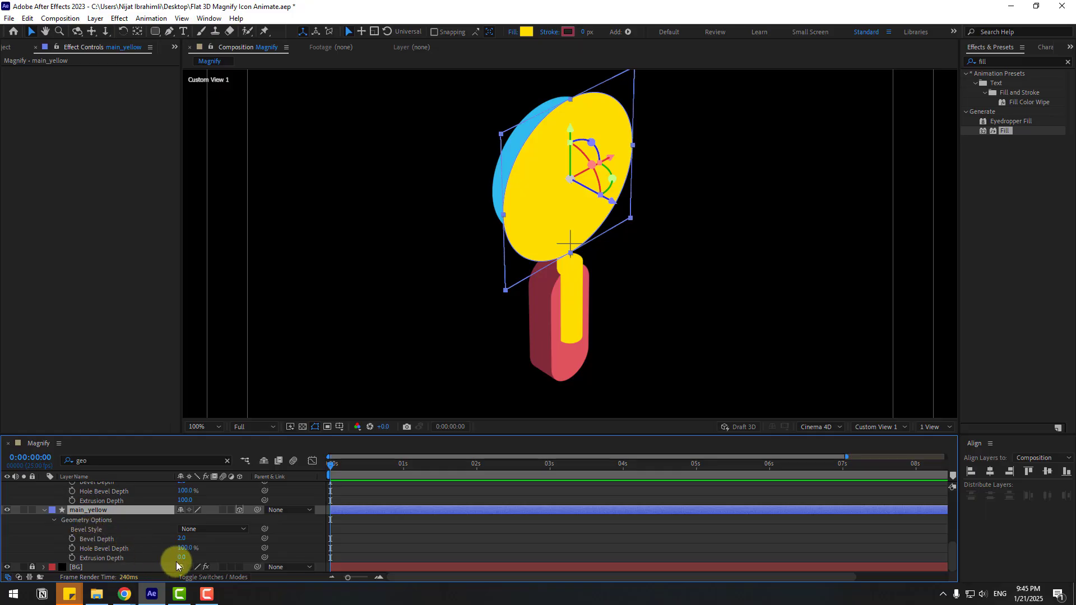
{"action": "left_click", "coordinate": [181, 557]}
{"action": "type", "text": "100"}
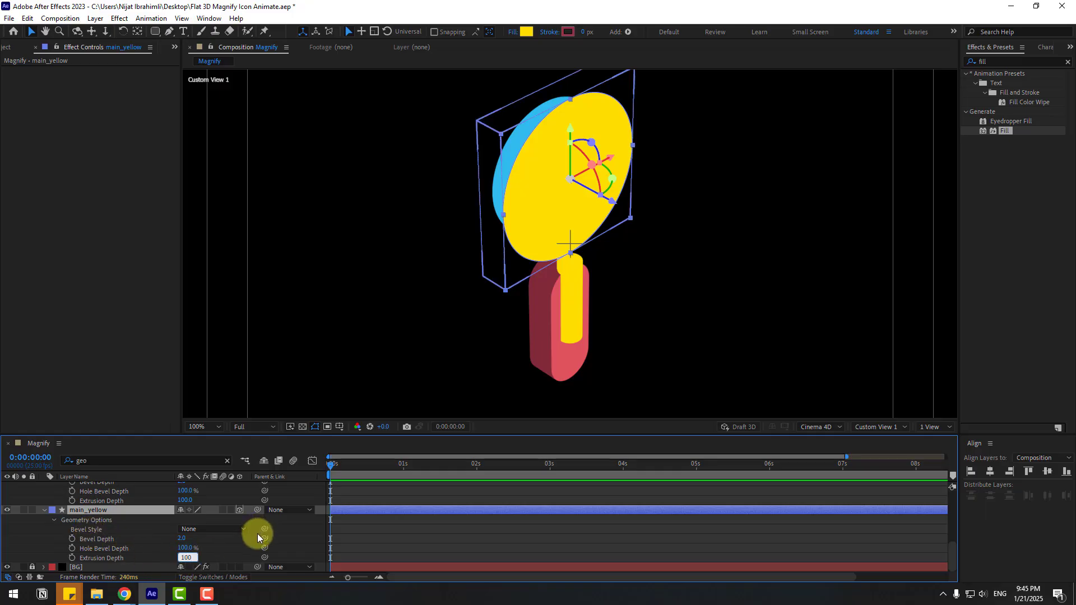
{"action": "key", "text": "Return"}
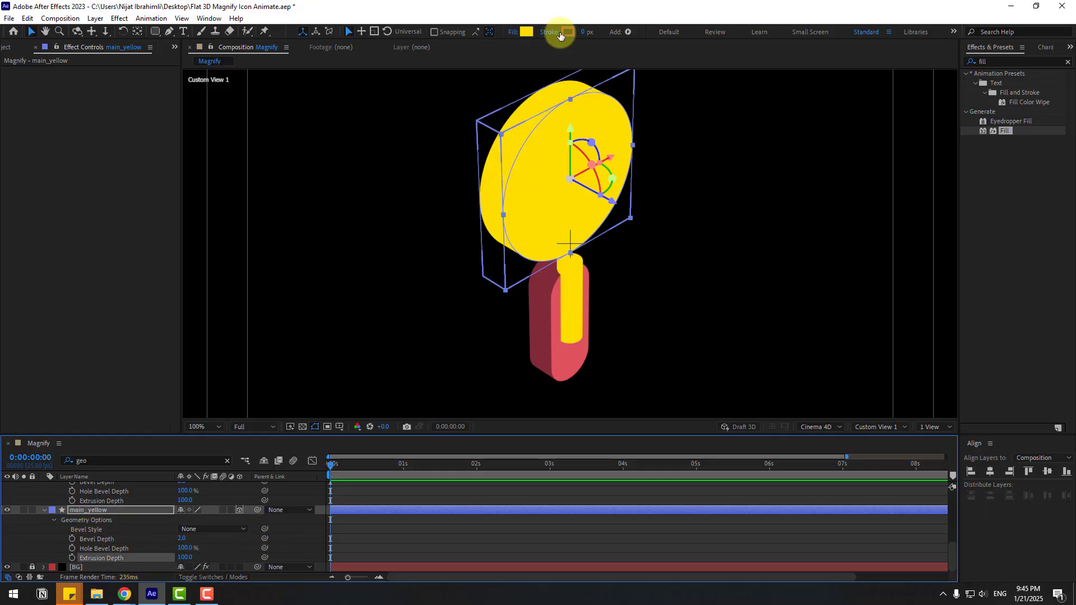
Give the main_yellow ring a 1 px stroke slightly darker than its yellow fill to shade its extruded side
{"action": "left_click_drag", "start_coordinate": [583, 32], "coordinate": [588, 36]}
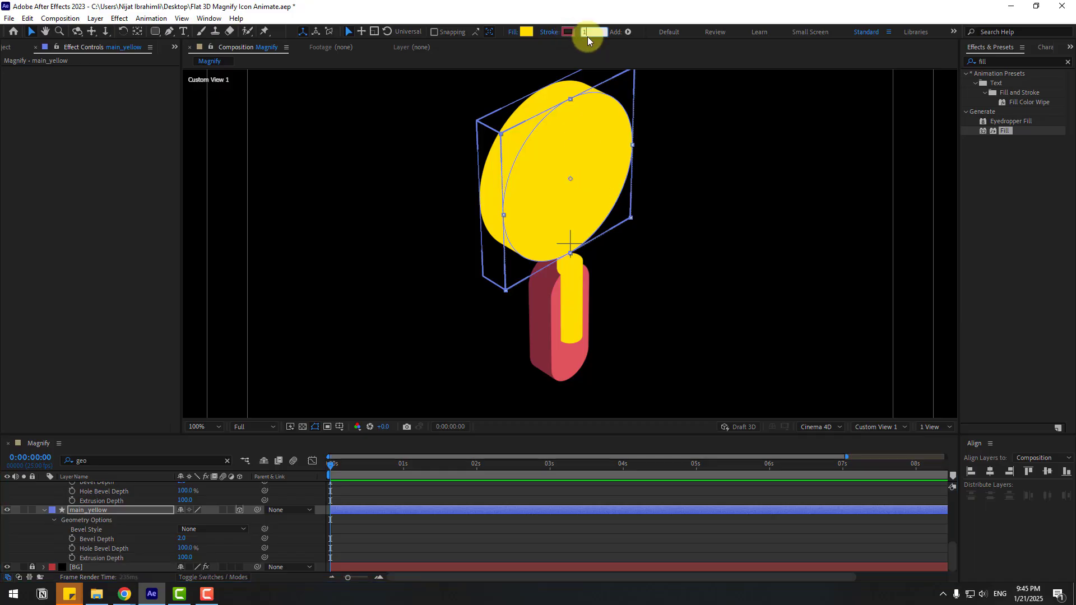
{"action": "left_click", "coordinate": [568, 32]}
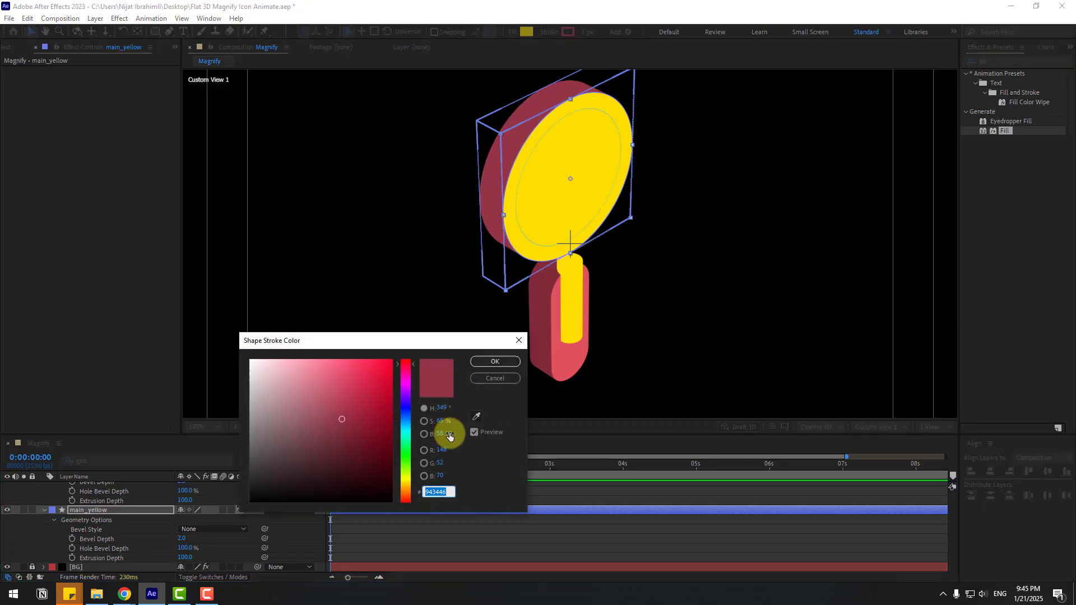
{"action": "left_click", "coordinate": [475, 418]}
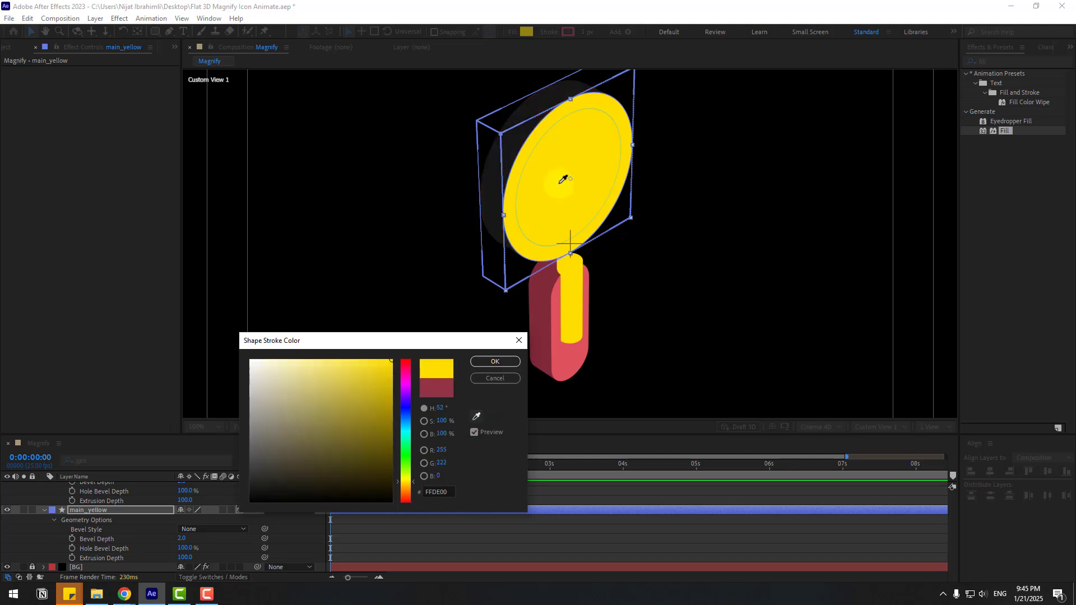
{"action": "left_click", "coordinate": [557, 156]}
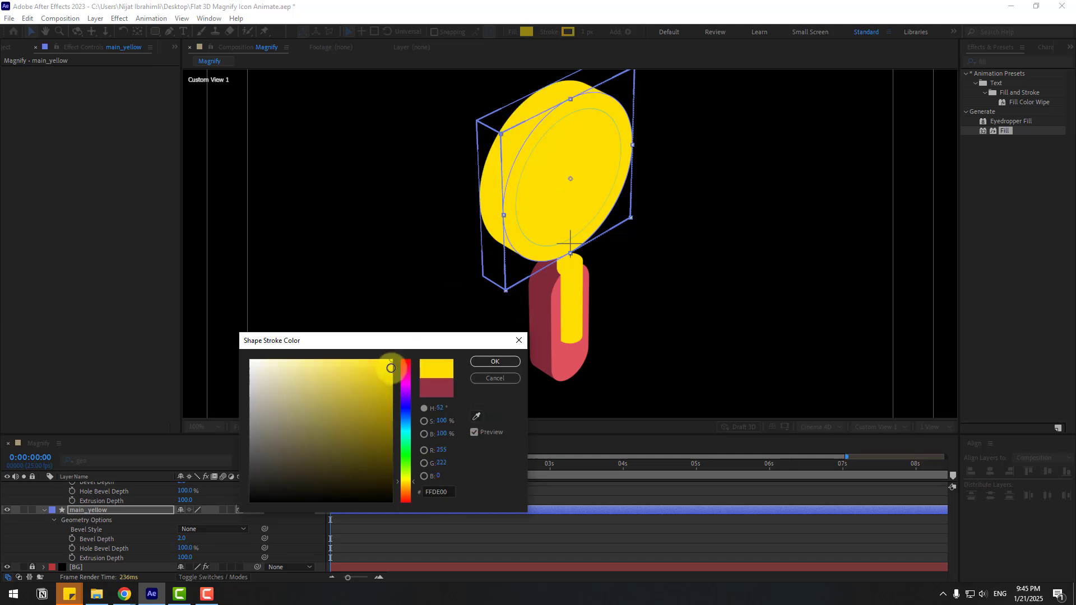
{"action": "left_click", "coordinate": [390, 370]}
{"action": "left_click", "coordinate": [493, 359]}
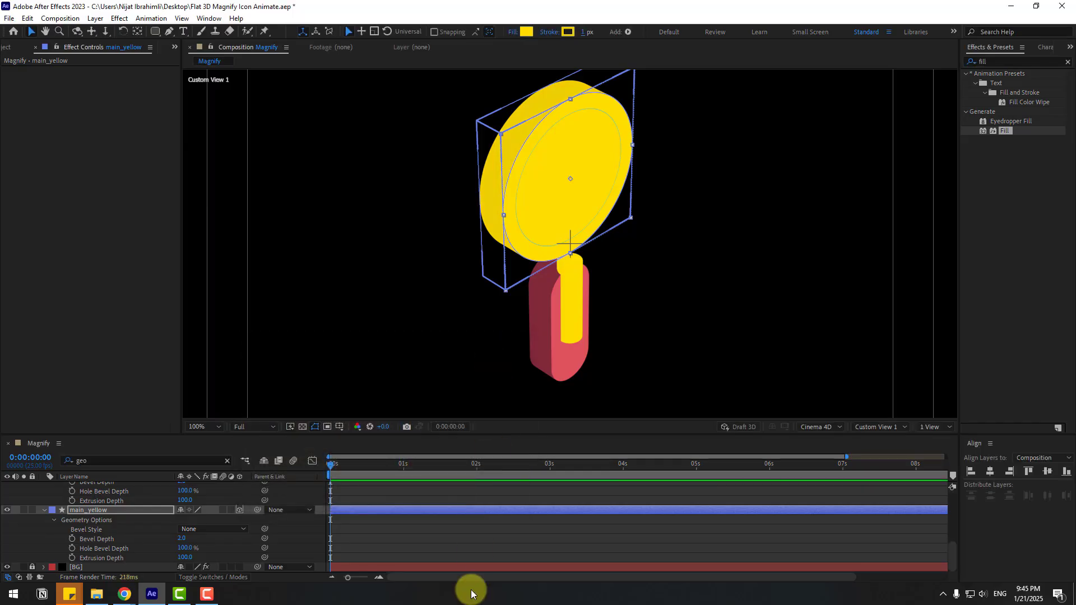
Set the main-blue layer's Extrusion Depth to 110
{"action": "left_click", "coordinate": [120, 516]}
{"action": "scroll", "coordinate": [106, 516], "scroll_direction": "up", "scroll_amount": 1}
{"action": "scroll", "coordinate": [126, 519], "scroll_direction": "up", "scroll_amount": 1}
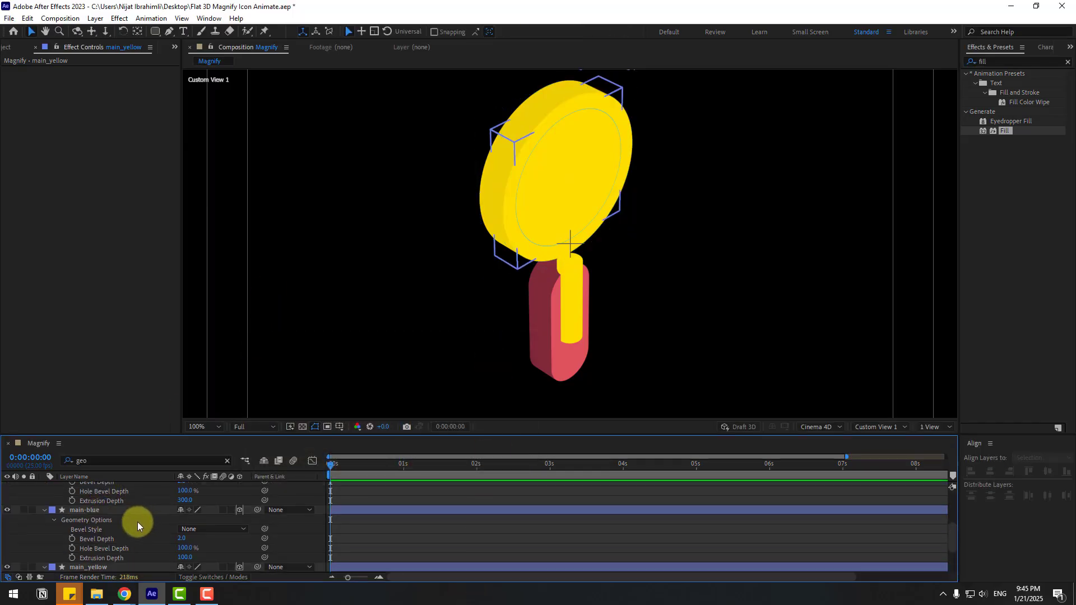
{"action": "left_click", "coordinate": [91, 511]}
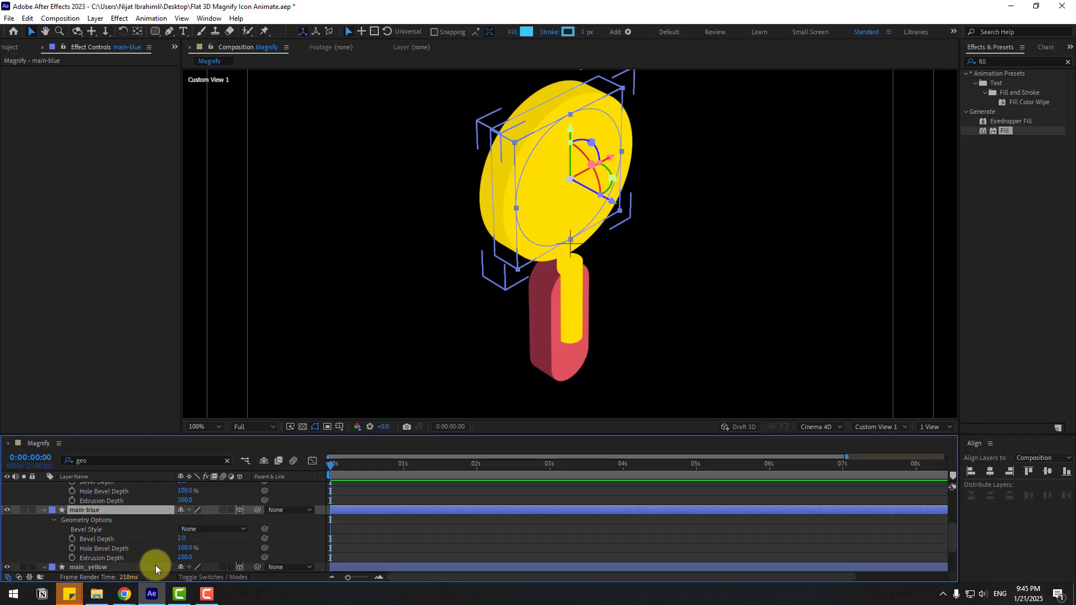
{"action": "left_click", "coordinate": [183, 559]}
{"action": "type", "text": "110"}
{"action": "key", "text": "Return"}
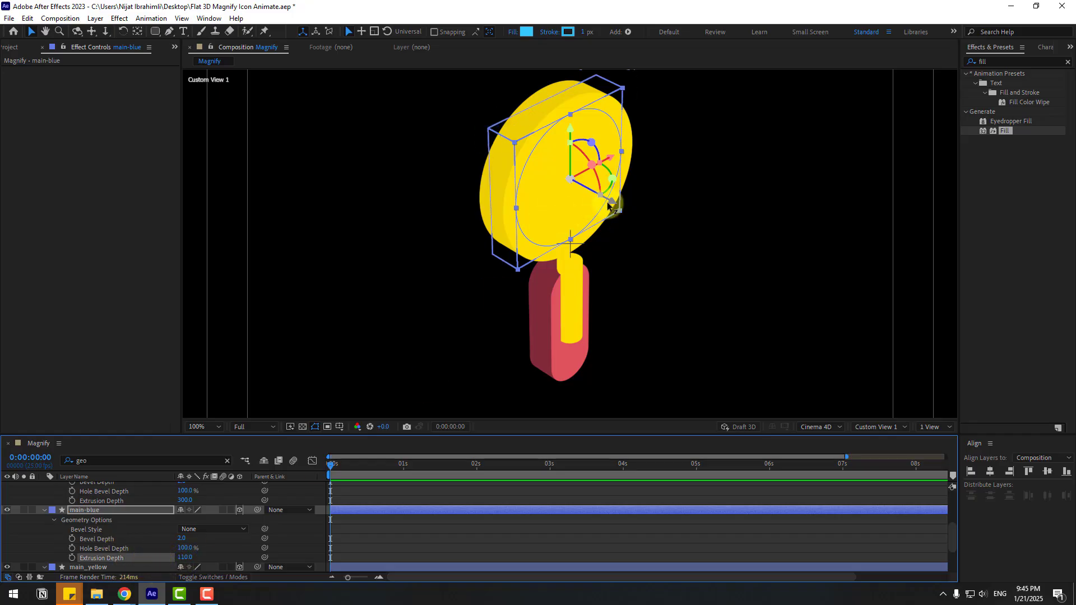
Move the main-blue lens slightly forward along its Z axis so its face protrudes from the yellow ring
{"action": "left_click_drag", "start_coordinate": [612, 200], "coordinate": [612, 202]}
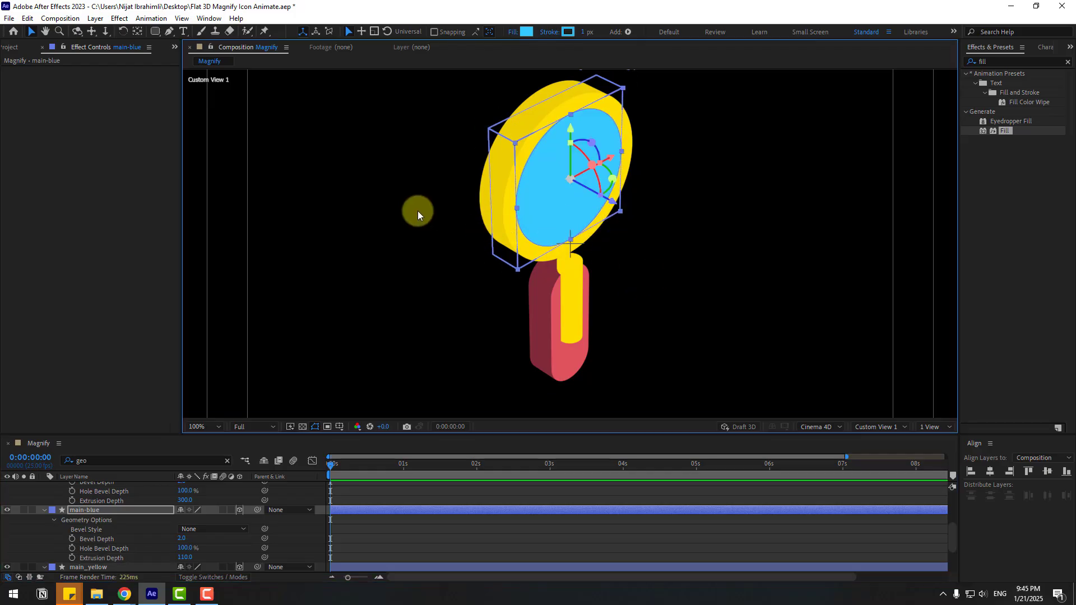
{"action": "key", "text": "c"}
{"action": "left_click_drag", "start_coordinate": [436, 206], "coordinate": [291, 192]}
{"action": "left_click", "coordinate": [32, 33]}
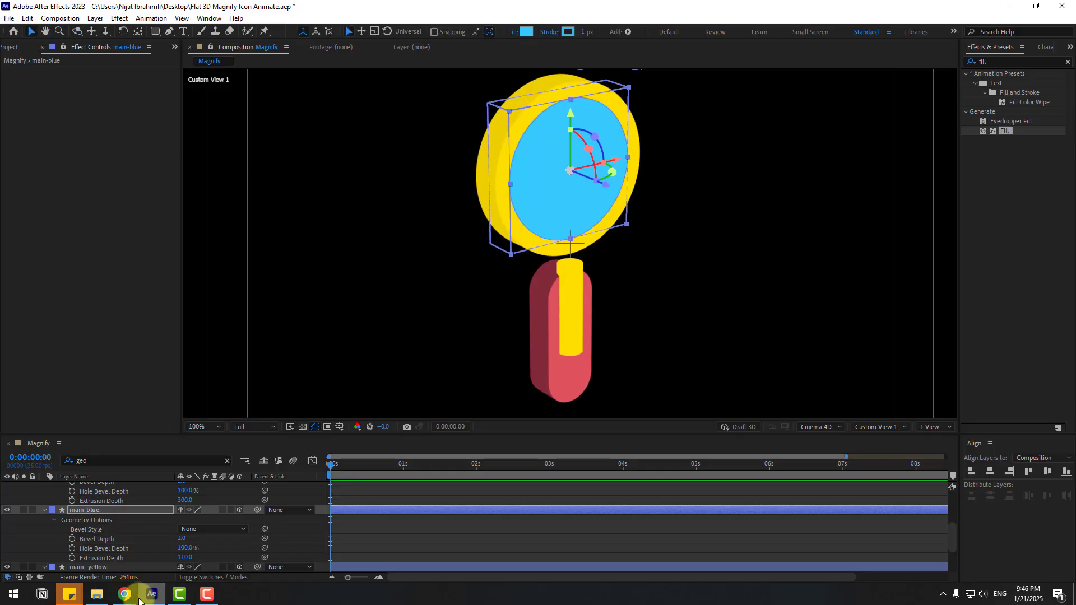
In the Top view, move yellow_center back to the middle of the ring's thickness, then return to Custom View 1
{"action": "scroll", "coordinate": [140, 541], "scroll_direction": "up", "scroll_amount": 3}
{"action": "left_click", "coordinate": [92, 511]}
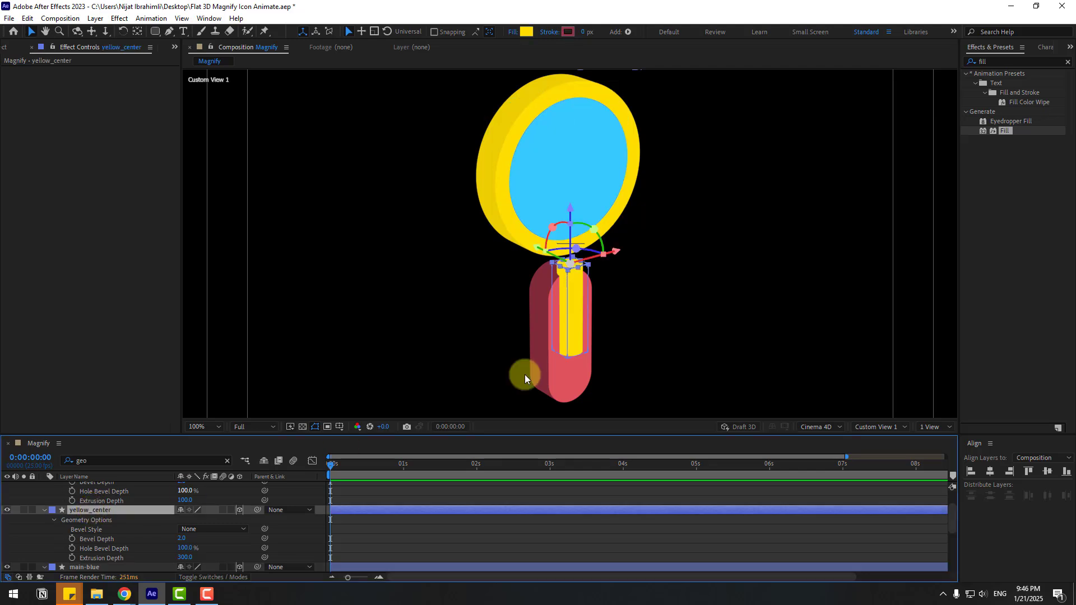
{"action": "key", "text": "period"}
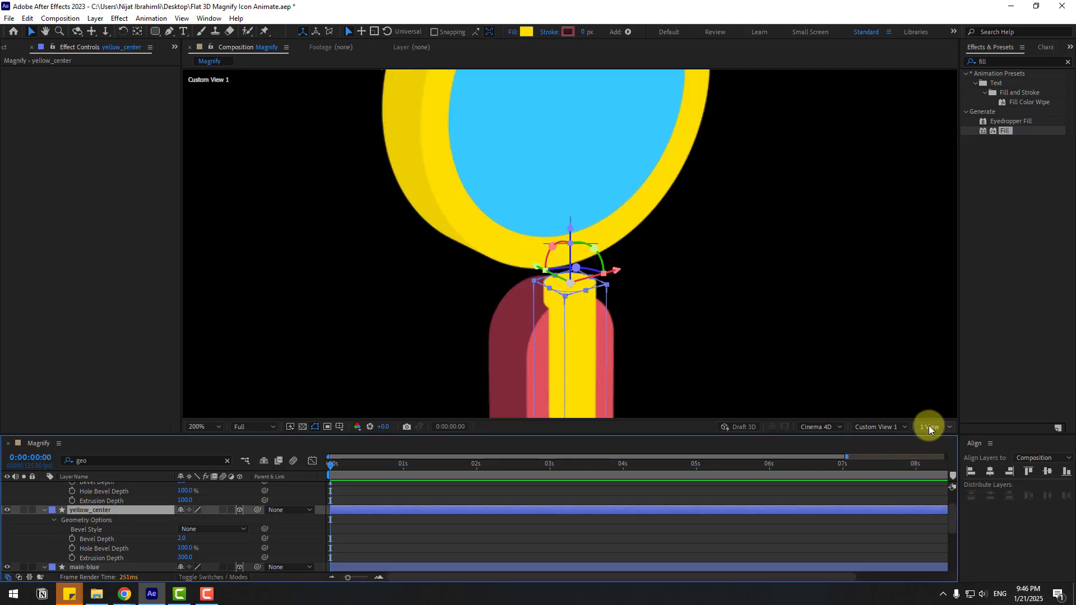
{"action": "left_click", "coordinate": [875, 427]}
{"action": "left_click", "coordinate": [883, 298]}
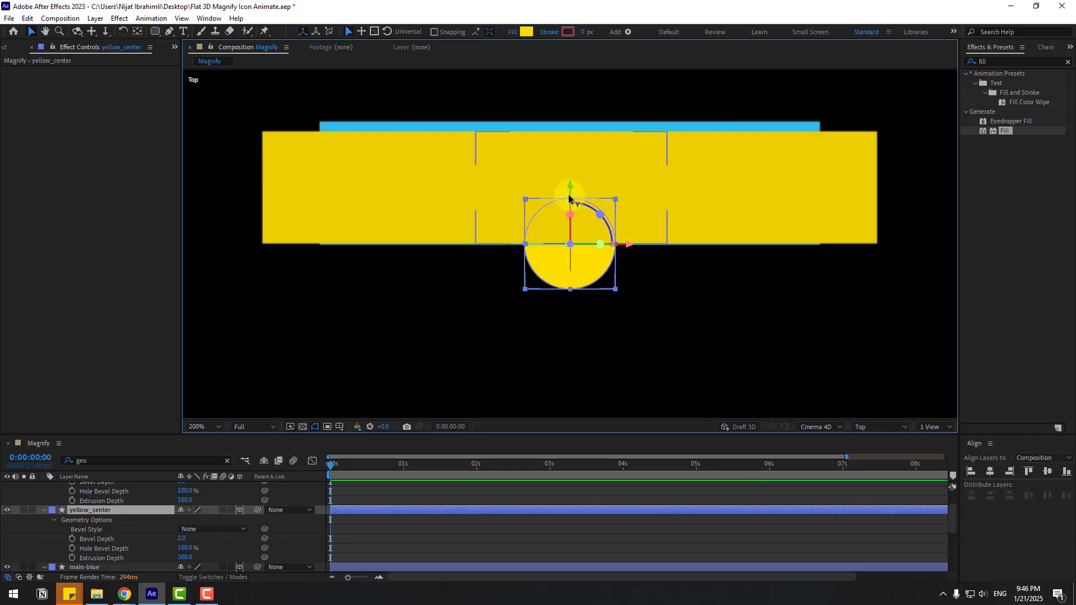
{"action": "left_click_drag", "start_coordinate": [569, 196], "coordinate": [570, 135]}
{"action": "left_click", "coordinate": [880, 426]}
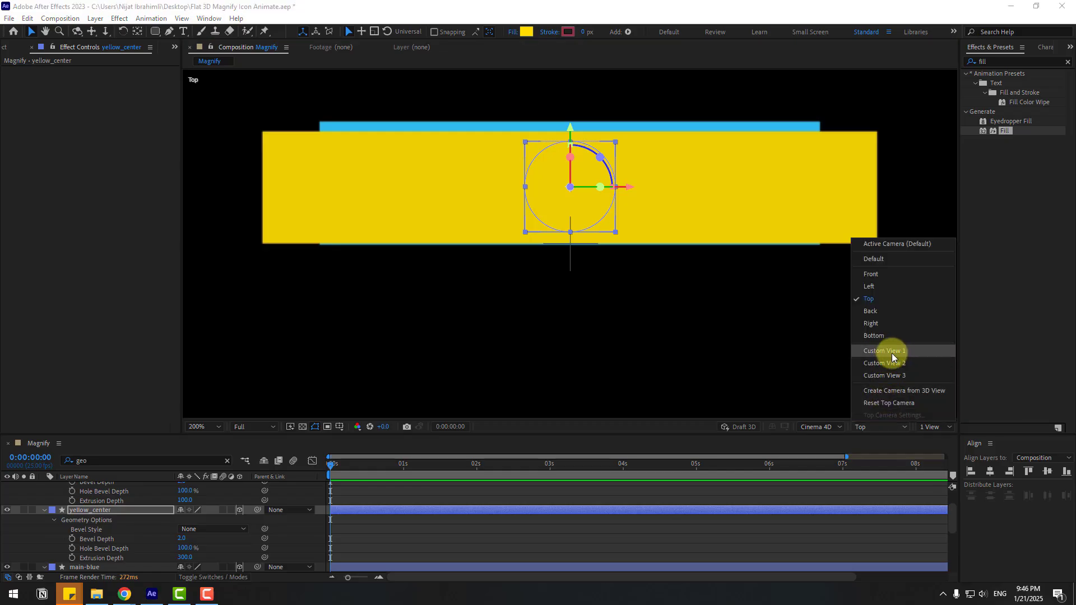
{"action": "left_click", "coordinate": [894, 352]}
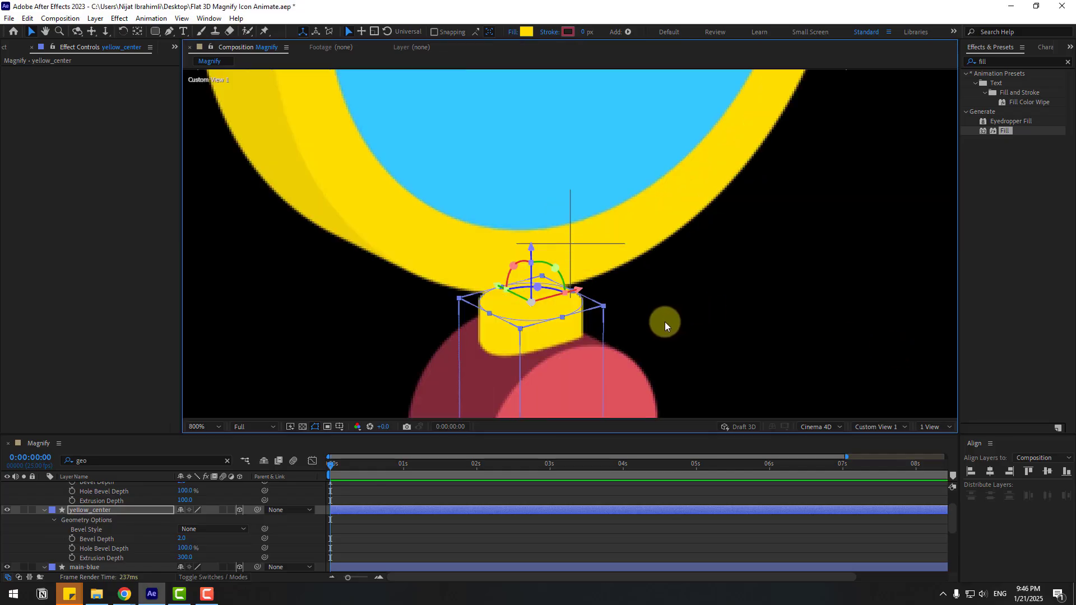
Raise yellow_center vertically until its upper end sits inside the yellow ring, joining the ring to the red handle
{"action": "key", "text": "c"}
{"action": "left_click_drag", "start_coordinate": [641, 314], "coordinate": [487, 209]}
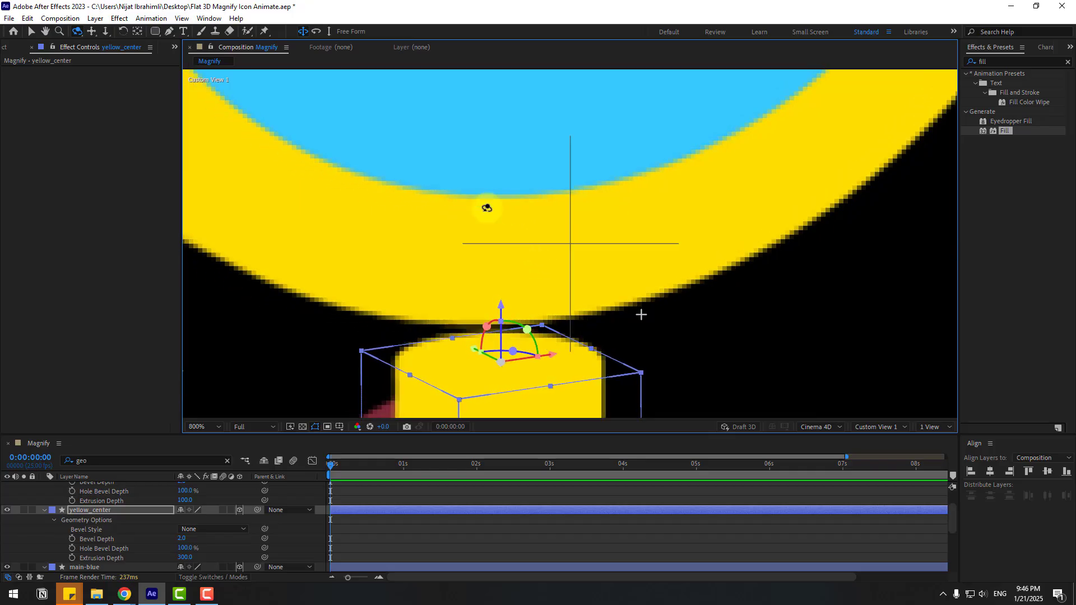
{"action": "scroll", "coordinate": [487, 208], "scroll_direction": "down", "scroll_amount": 1}
{"action": "left_click", "coordinate": [30, 32]}
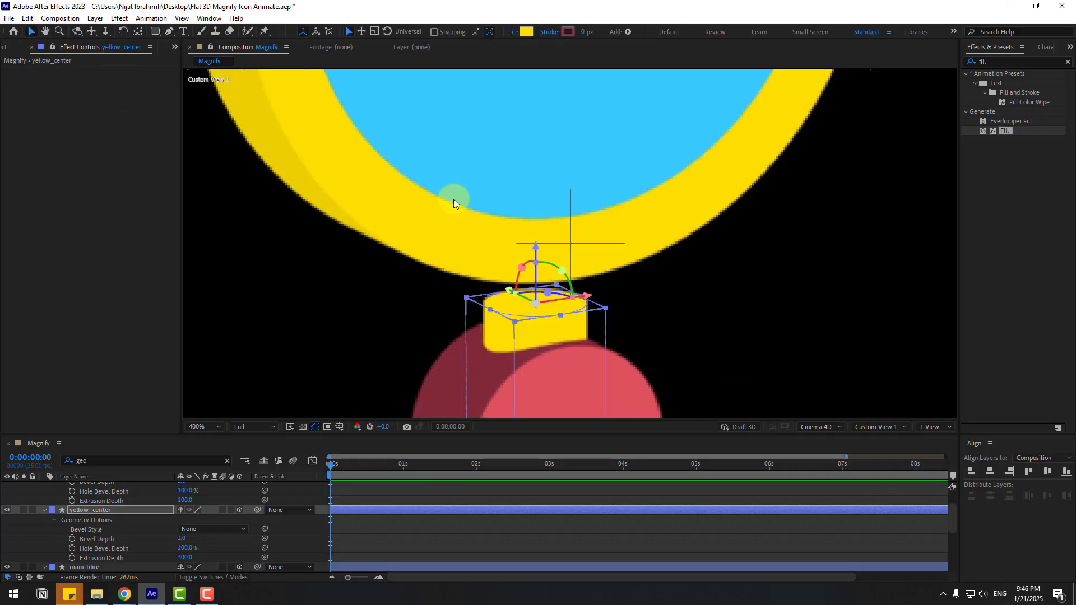
{"action": "left_click_drag", "start_coordinate": [535, 250], "coordinate": [537, 197]}
{"action": "scroll", "coordinate": [718, 330], "scroll_direction": "down", "scroll_amount": 6}
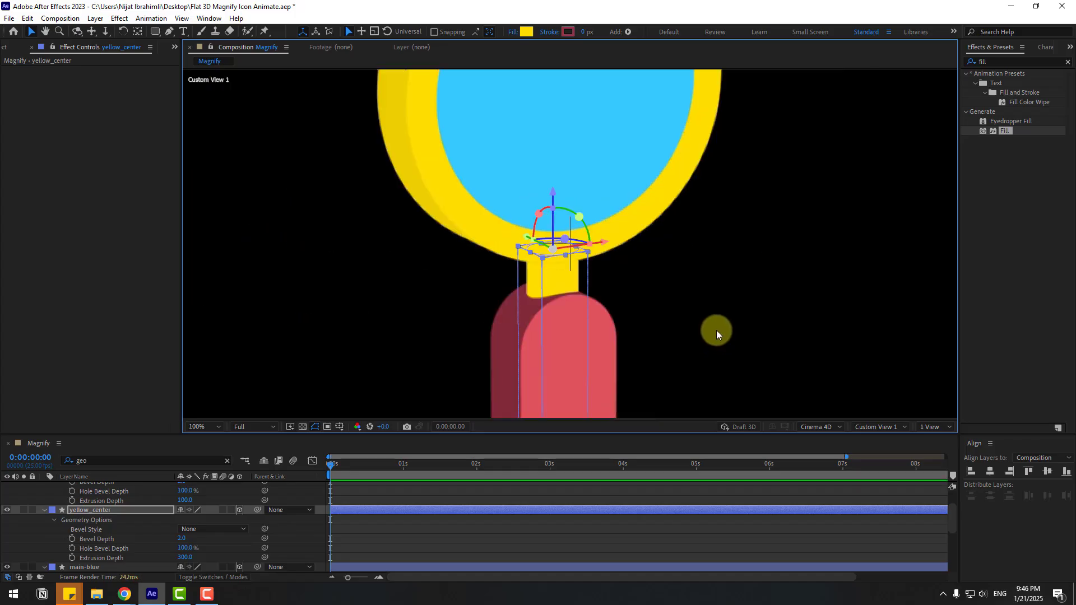
{"action": "left_click", "coordinate": [703, 265]}
Clear the "geo" search filter from the timeline to list only the layers
{"action": "scroll", "coordinate": [703, 264], "scroll_direction": "up", "scroll_amount": 1}
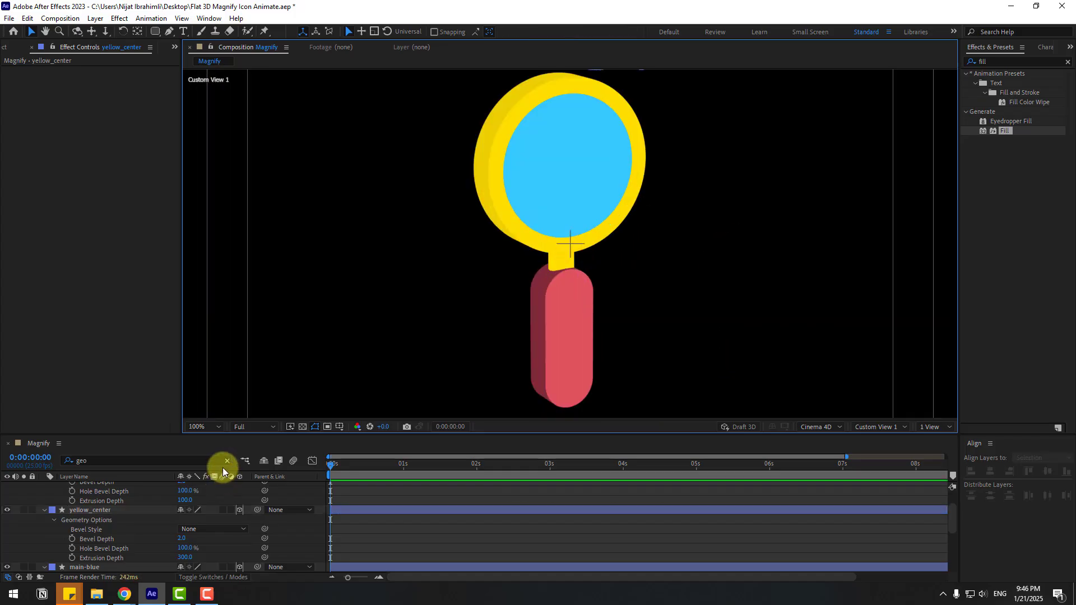
{"action": "left_click", "coordinate": [226, 463]}
{"action": "key", "text": "comma"}
{"action": "key", "text": "comma"}
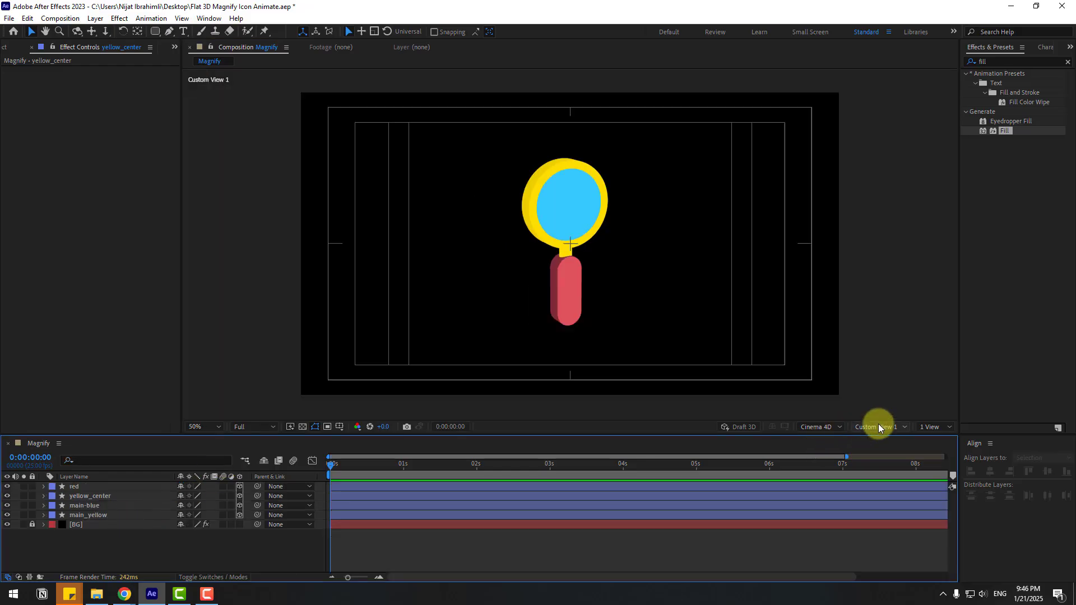
Switch the view to the Active Camera and add a two-node camera with the 50mm preset
{"action": "left_click", "coordinate": [879, 426]}
{"action": "left_click", "coordinate": [876, 244]}
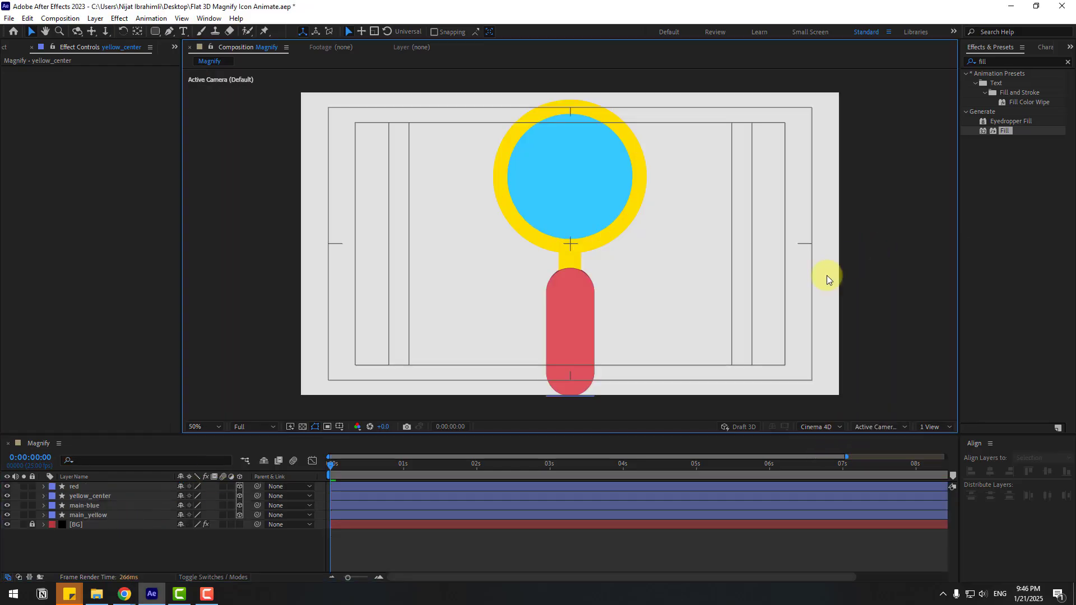
{"action": "right_click", "coordinate": [163, 549]}
{"action": "mouse_move", "coordinate": [244, 418]}
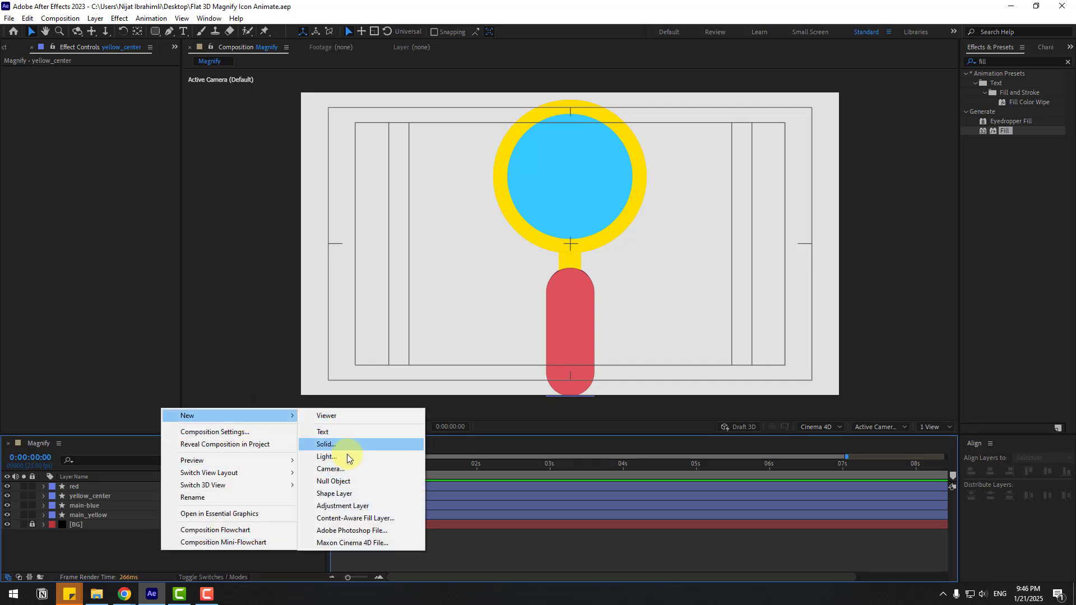
{"action": "left_click", "coordinate": [359, 468]}
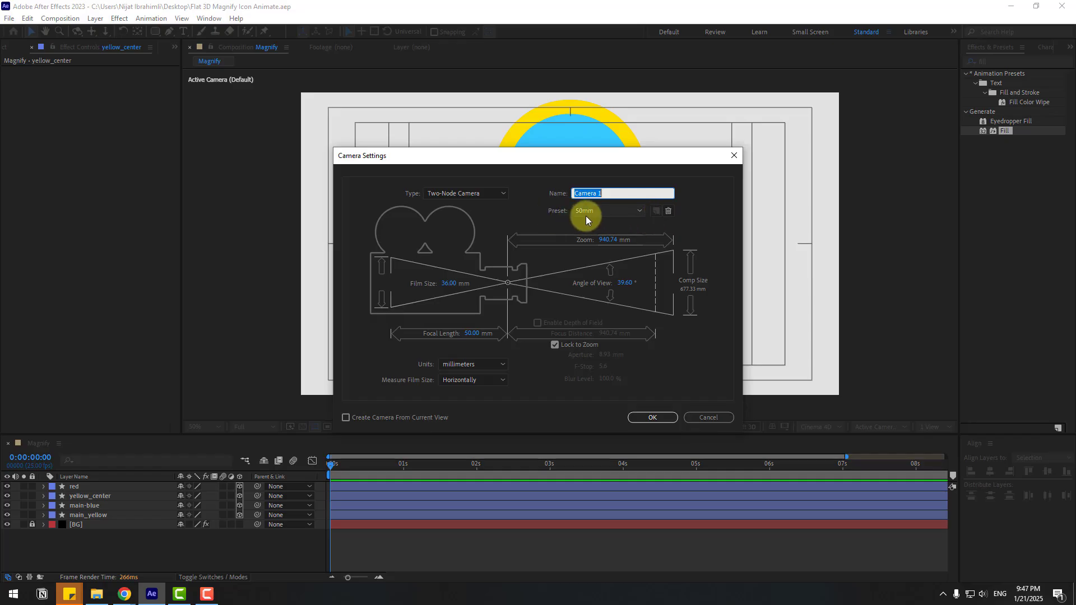
{"action": "left_click", "coordinate": [651, 417]}
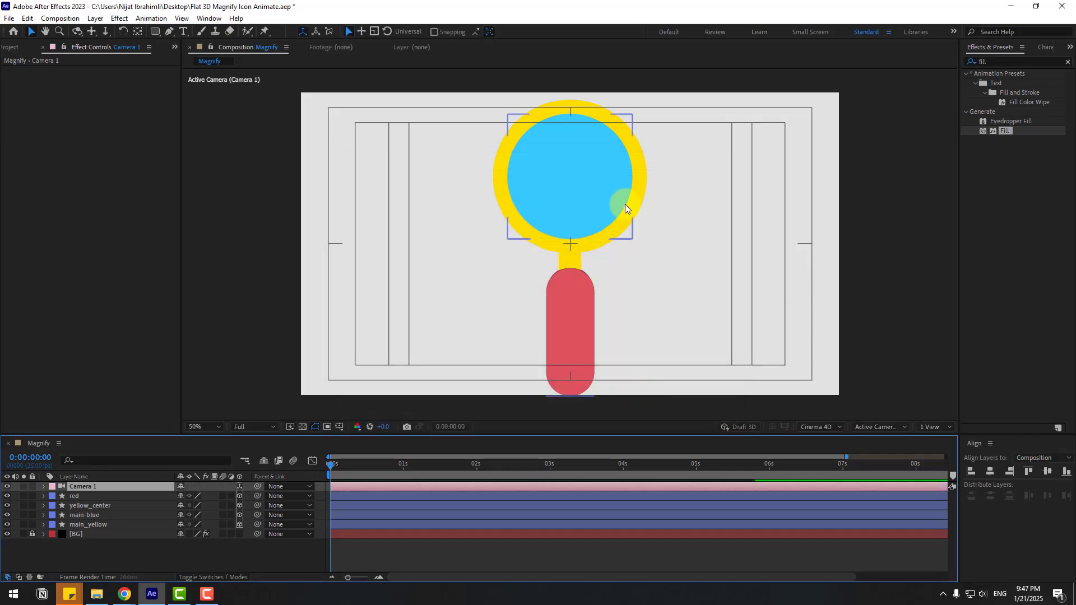
Orbit the camera around the magnifying glass so the extruded sides of the ring and handle show, then deselect it
{"action": "key", "text": "c"}
{"action": "mouse_move", "coordinate": [603, 199]}
{"action": "left_mouse_down"}
{"action": "mouse_move", "coordinate": [654, 195]}
{"action": "mouse_move", "coordinate": [605, 192]}
{"action": "left_mouse_up"}
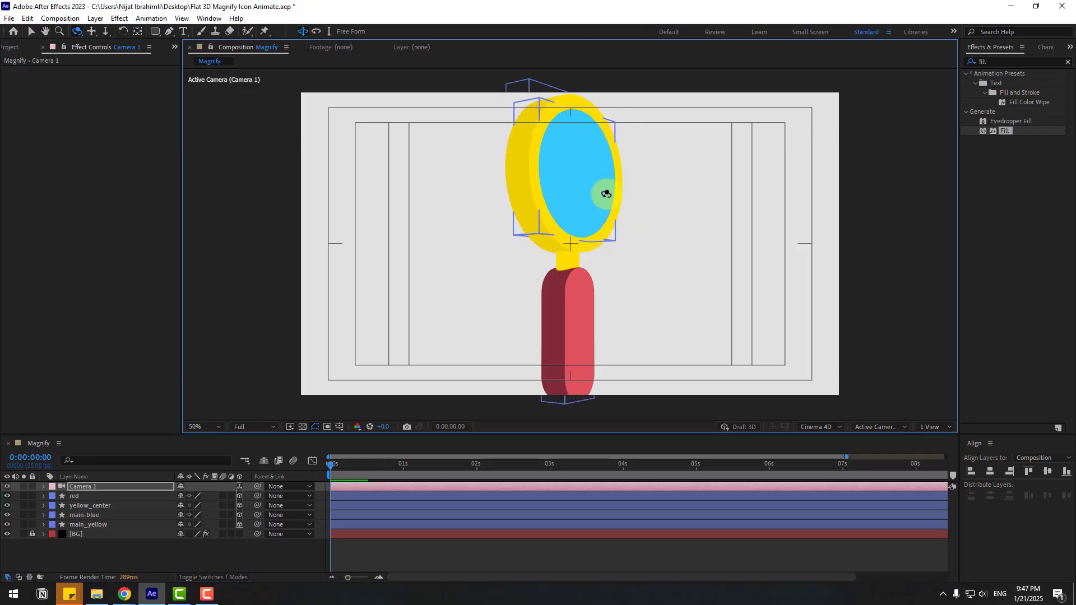
{"action": "key", "text": "v"}
{"action": "left_click", "coordinate": [93, 547]}
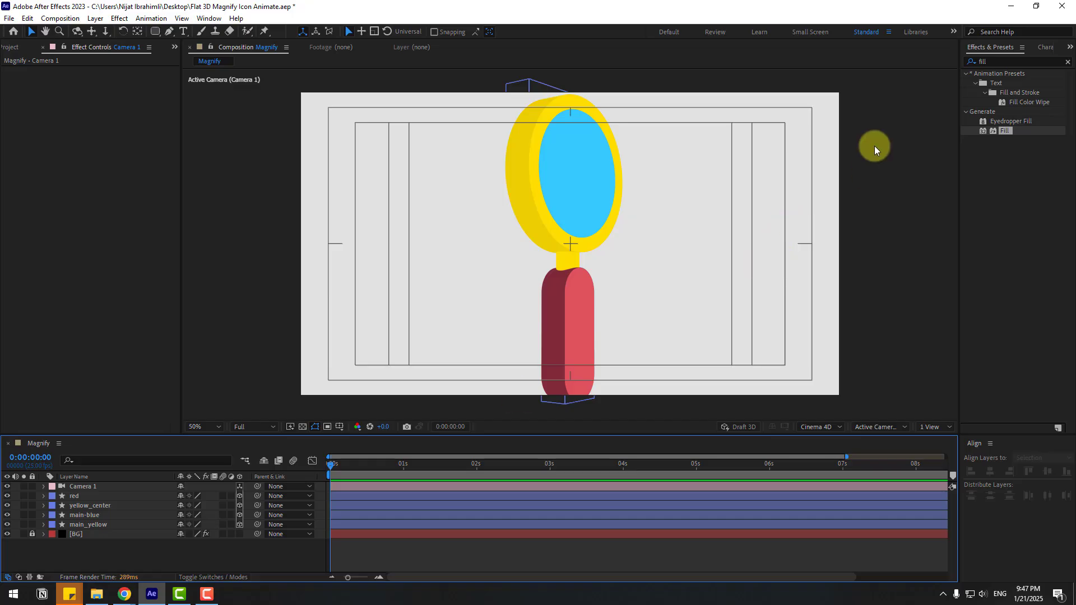
Add an Ambient light to the composition and set its intensity to 110%
{"action": "right_click", "coordinate": [147, 559]}
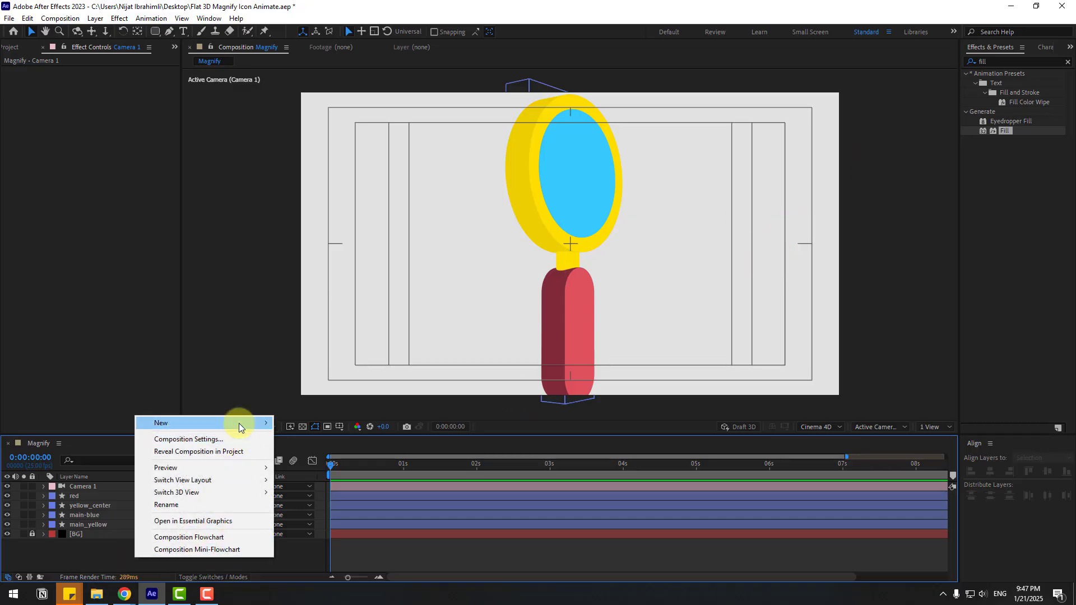
{"action": "mouse_move", "coordinate": [239, 423]}
{"action": "left_click", "coordinate": [317, 463]}
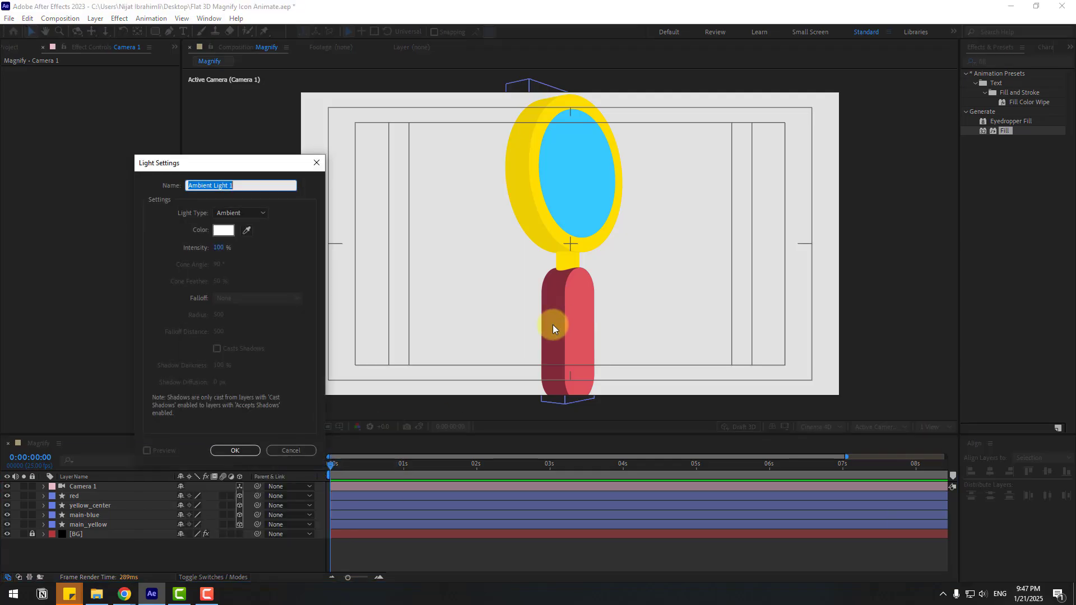
{"action": "left_click_drag", "start_coordinate": [230, 161], "coordinate": [319, 141]}
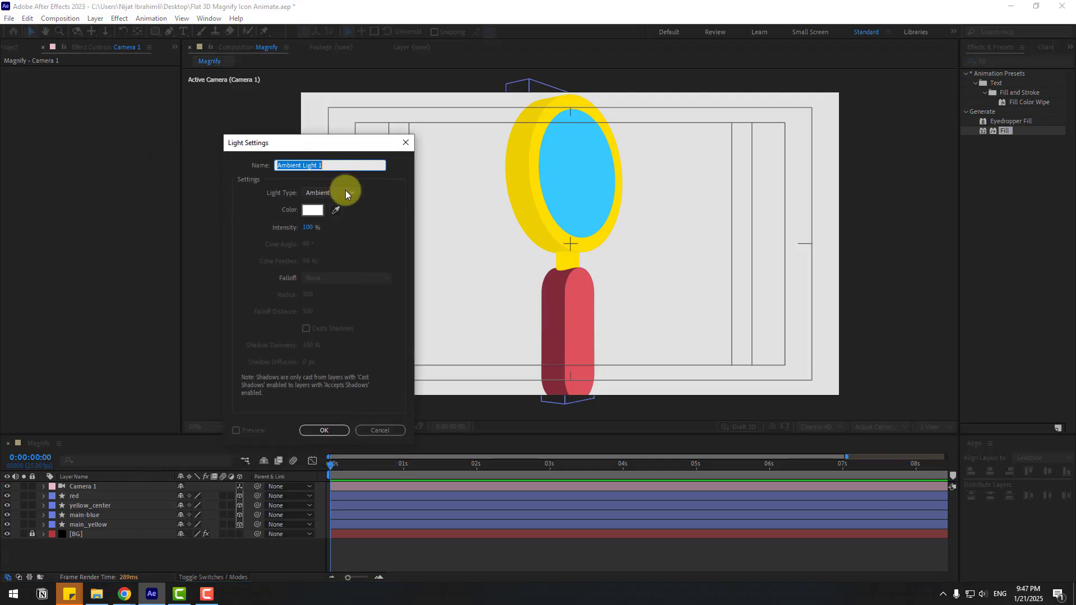
{"action": "left_click", "coordinate": [346, 192]}
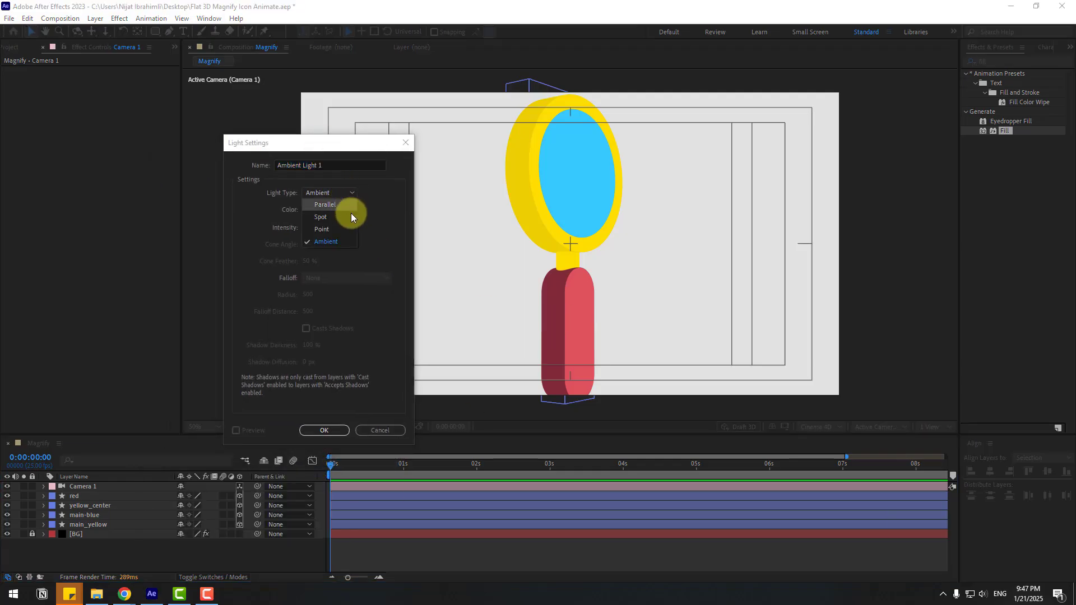
{"action": "left_click", "coordinate": [331, 242]}
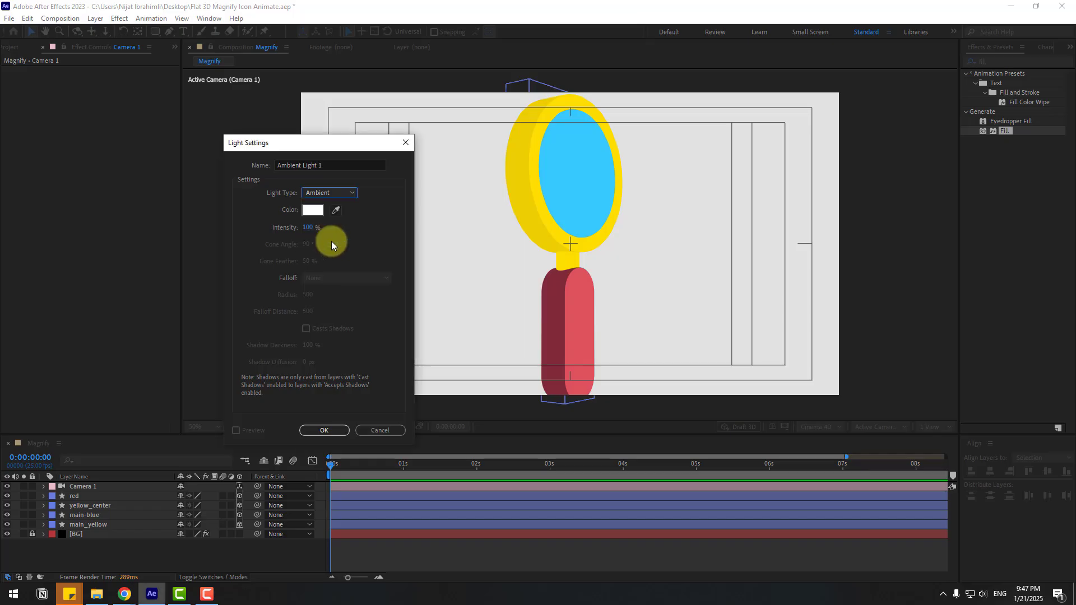
{"action": "left_click", "coordinate": [314, 435]}
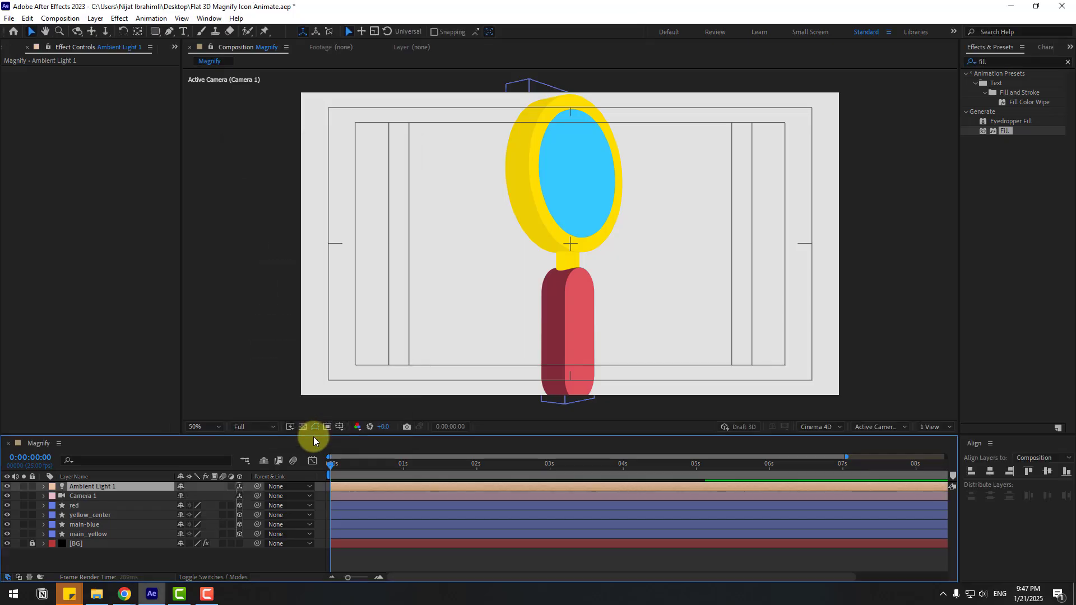
{"action": "left_click", "coordinate": [43, 486]}
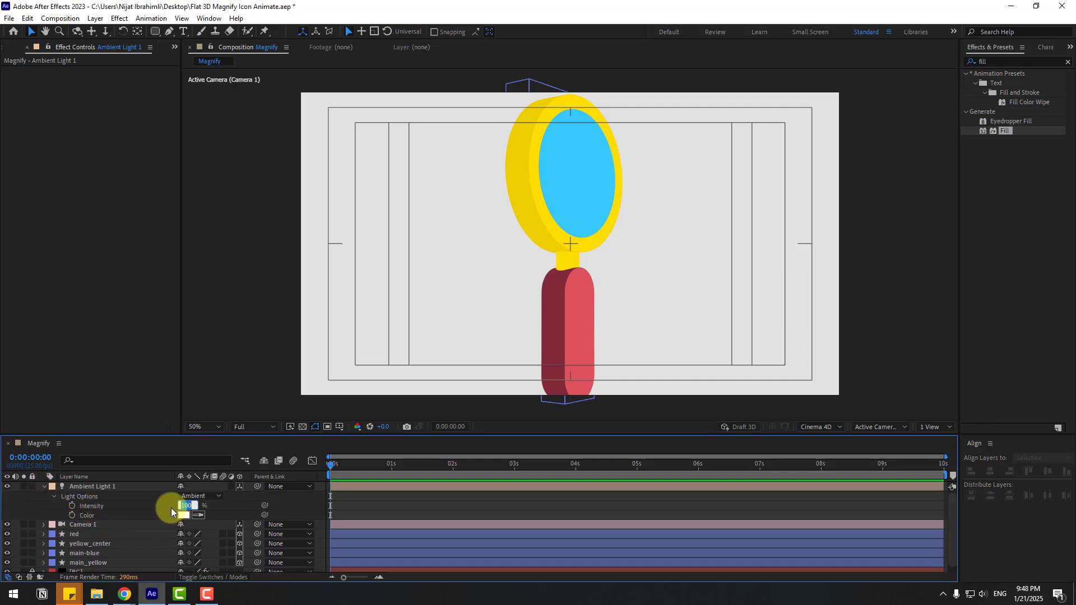
{"action": "key", "text": "Return"}
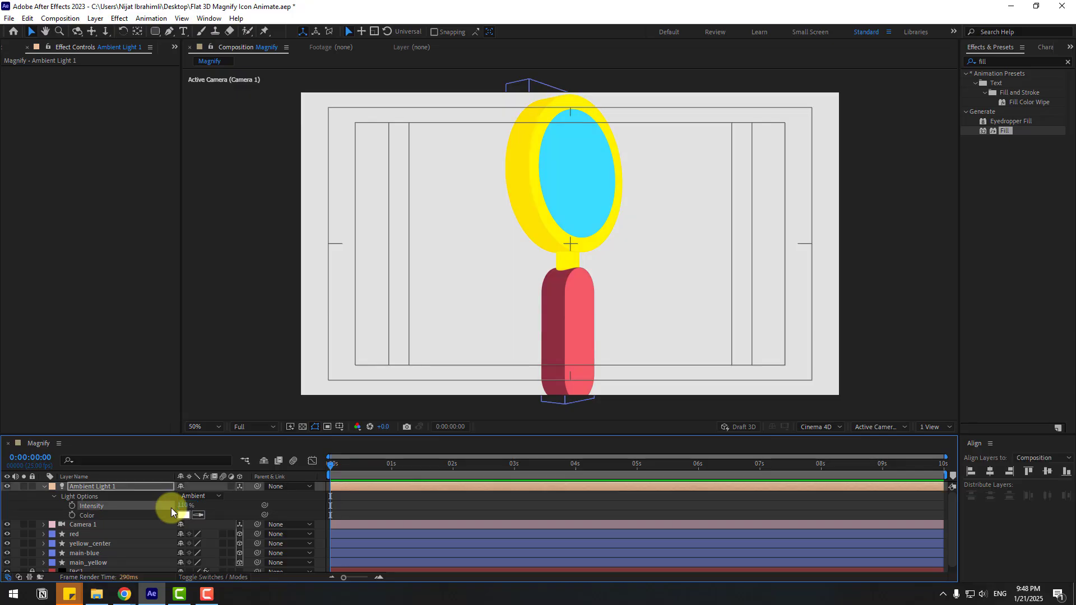
Change the BG layer's Fill colour to a very dark grey and lock the layer again
{"action": "left_click", "coordinate": [103, 546]}
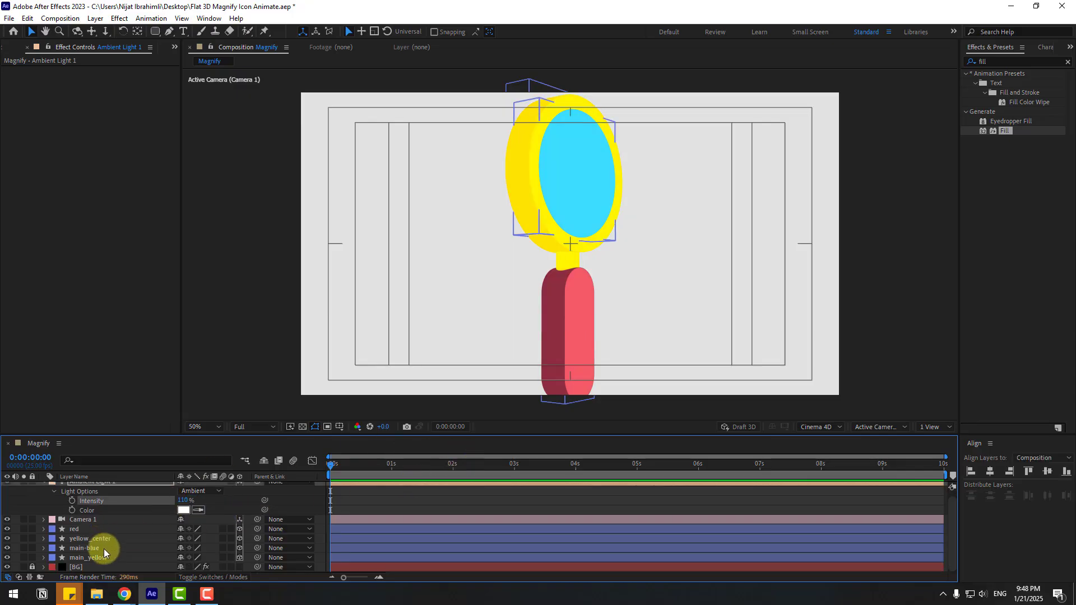
{"action": "left_click", "coordinate": [95, 571]}
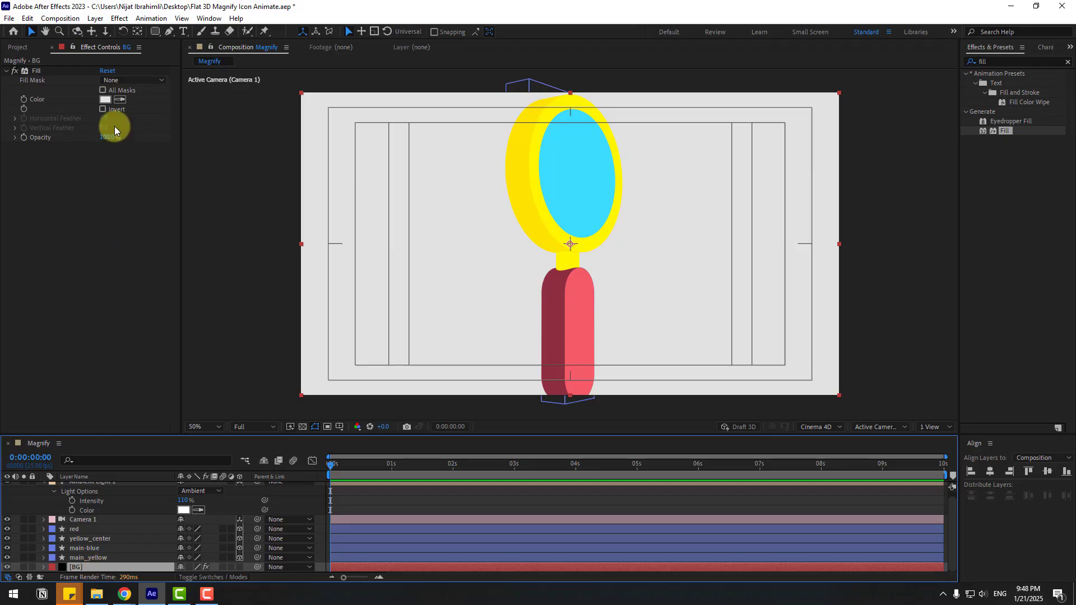
{"action": "left_click", "coordinate": [105, 99]}
{"action": "left_click_drag", "start_coordinate": [264, 456], "coordinate": [235, 463]}
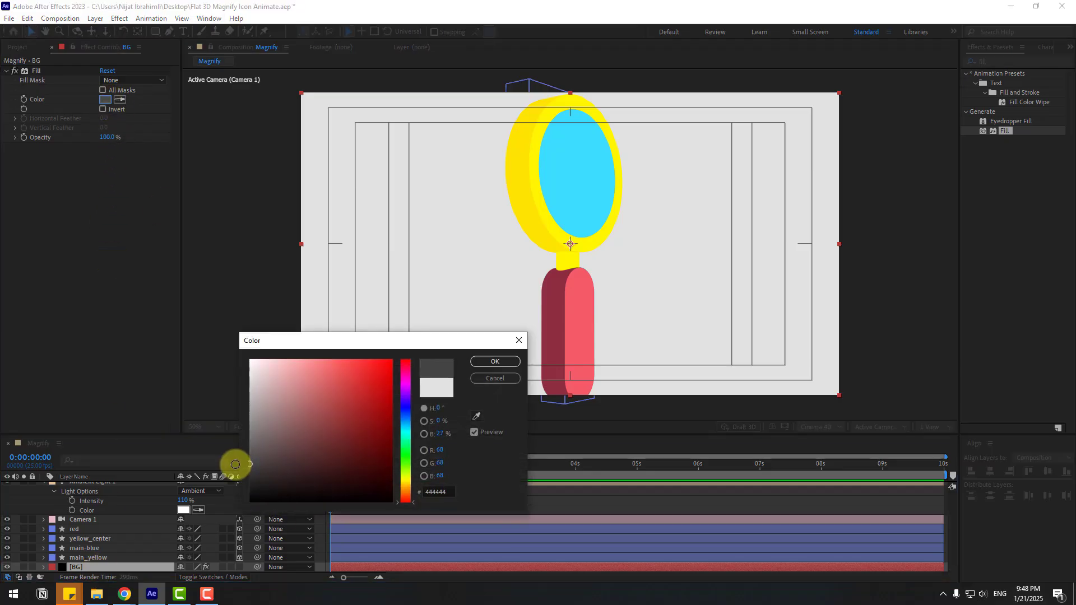
{"action": "key", "text": "Return"}
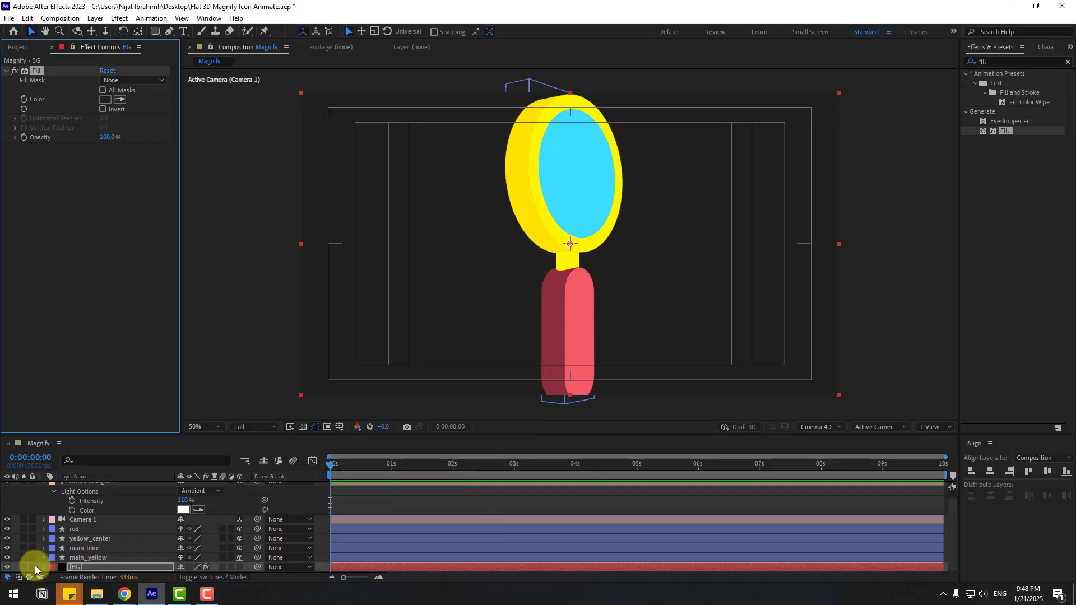
{"action": "left_click", "coordinate": [33, 566]}
{"action": "key", "text": "u"}
Hide Camera 1 to see the icon straight from the front, and deselect all layers
{"action": "left_click", "coordinate": [63, 497]}
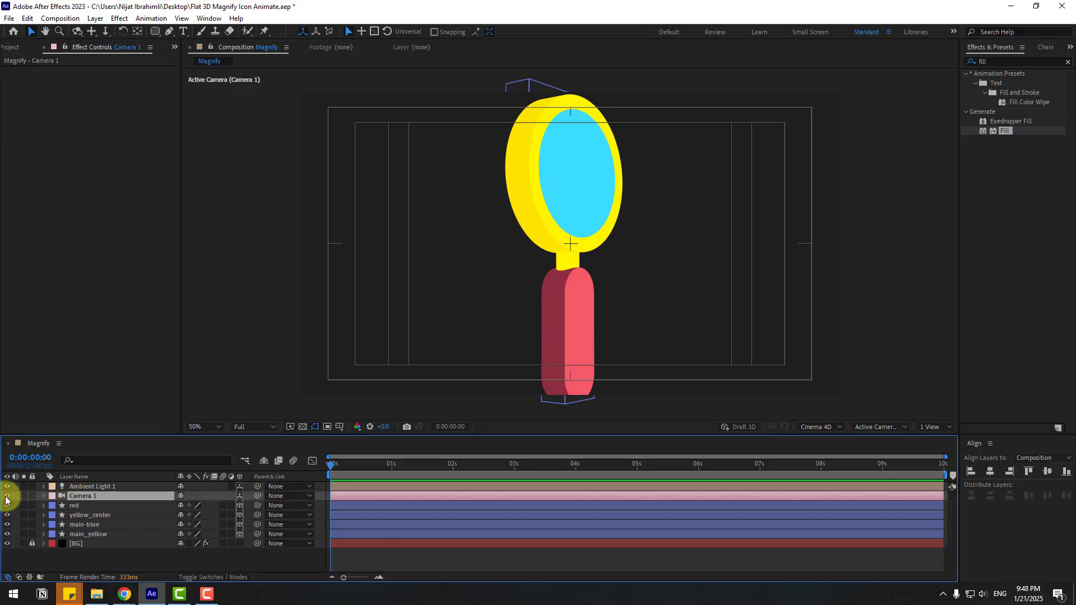
{"action": "left_click", "coordinate": [7, 500]}
{"action": "left_click", "coordinate": [497, 149]}
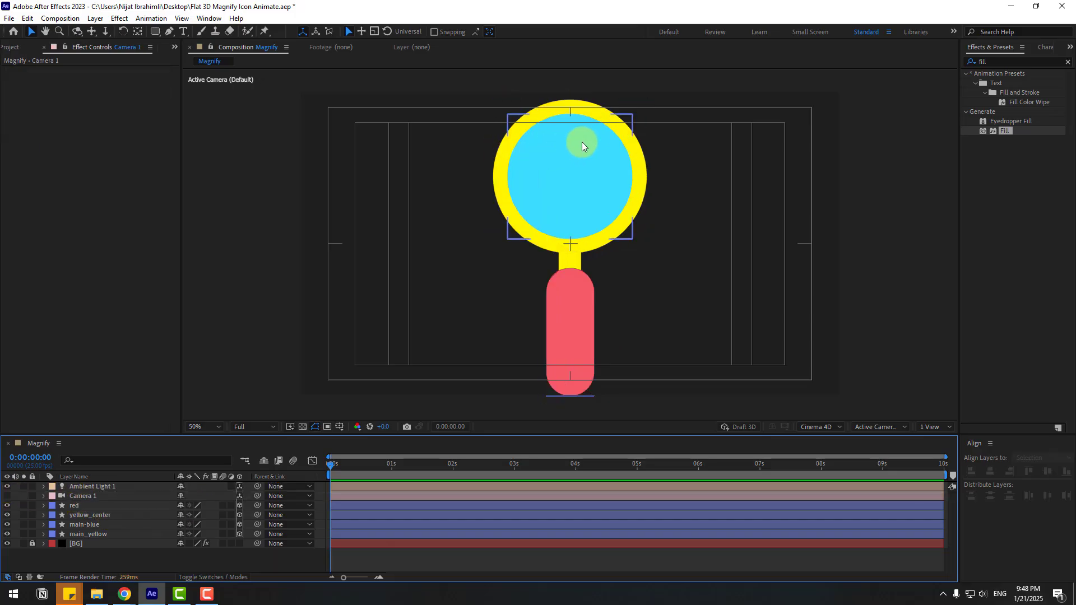
Draw a wide, thin horizontal rectangle as a new shape layer and move it across the lower part of the lens
{"action": "left_click", "coordinate": [154, 35]}
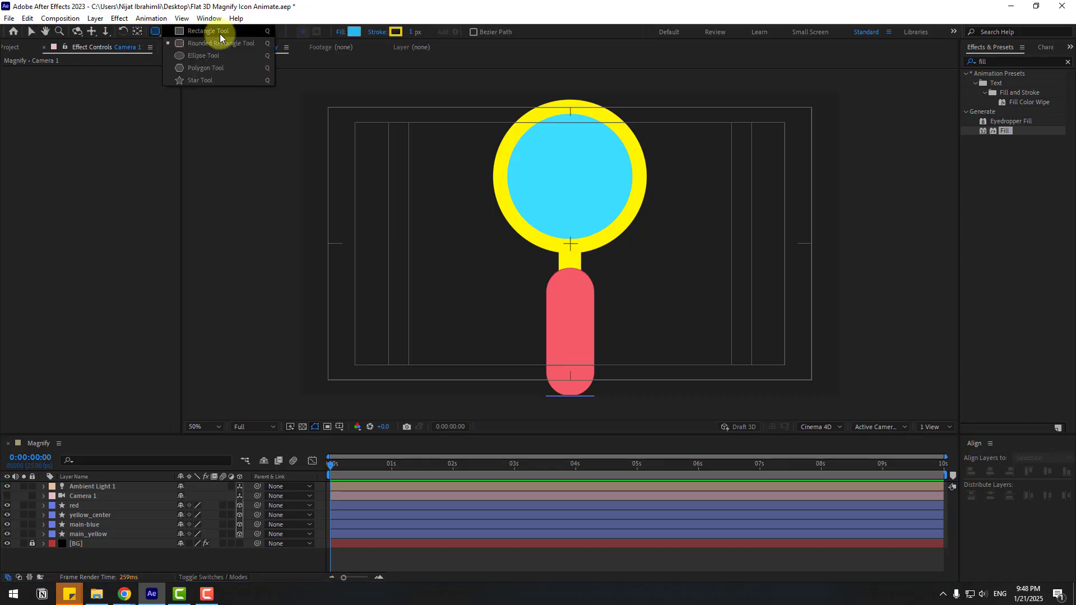
{"action": "left_click", "coordinate": [221, 33]}
{"action": "left_click_drag", "start_coordinate": [404, 130], "coordinate": [753, 165]}
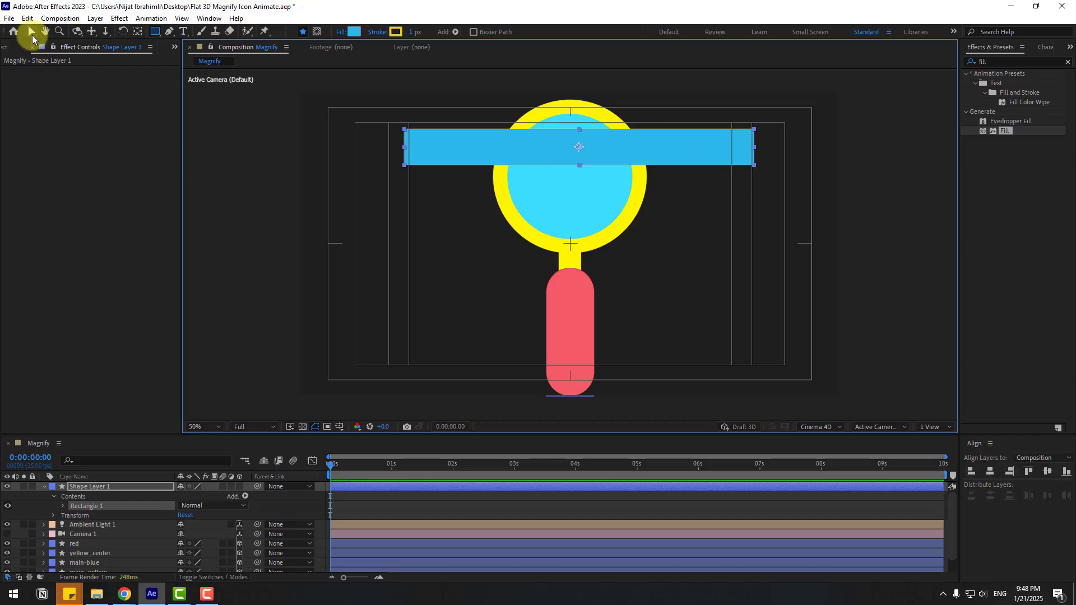
{"action": "left_click", "coordinate": [31, 35]}
{"action": "left_click_drag", "start_coordinate": [579, 167], "coordinate": [523, 209]}
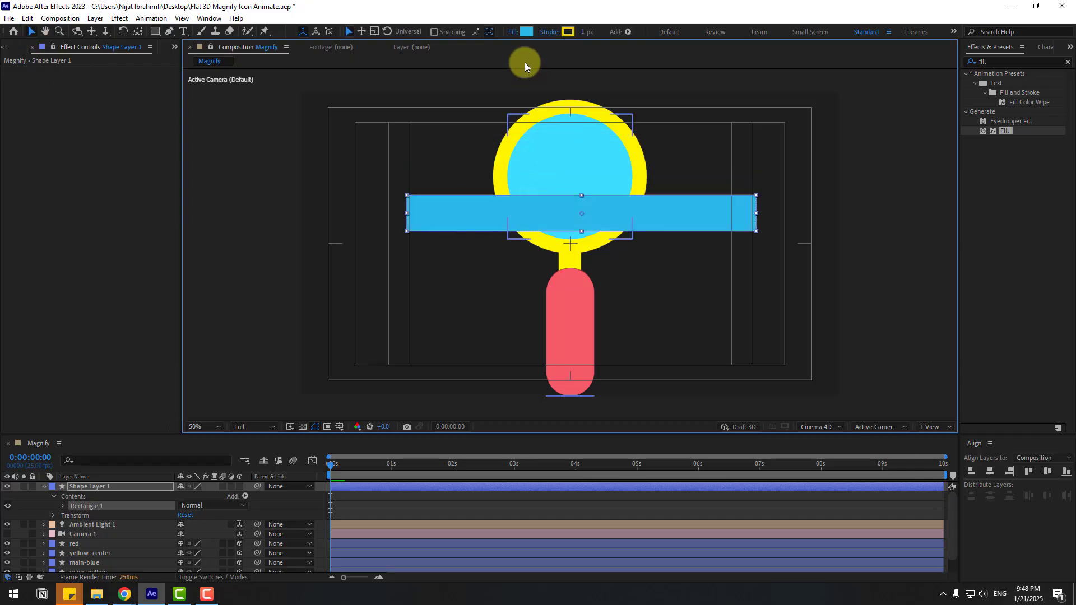
Sample the lens blue for the rectangle's fill and lighten it to 8AEBFF
{"action": "left_click", "coordinate": [525, 32]}
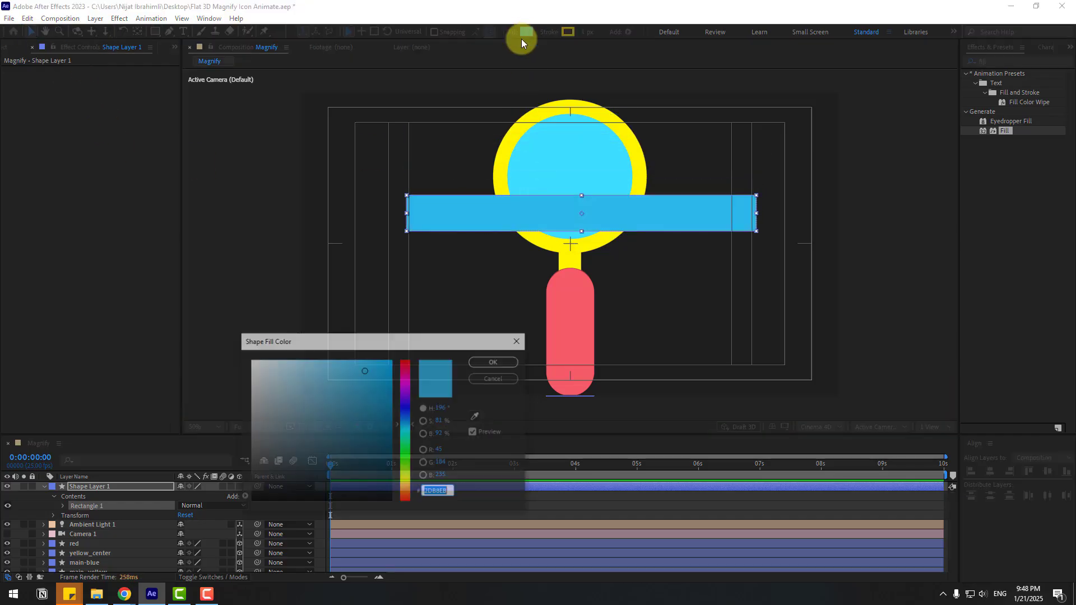
{"action": "left_click", "coordinate": [476, 416]}
{"action": "left_click", "coordinate": [571, 156]}
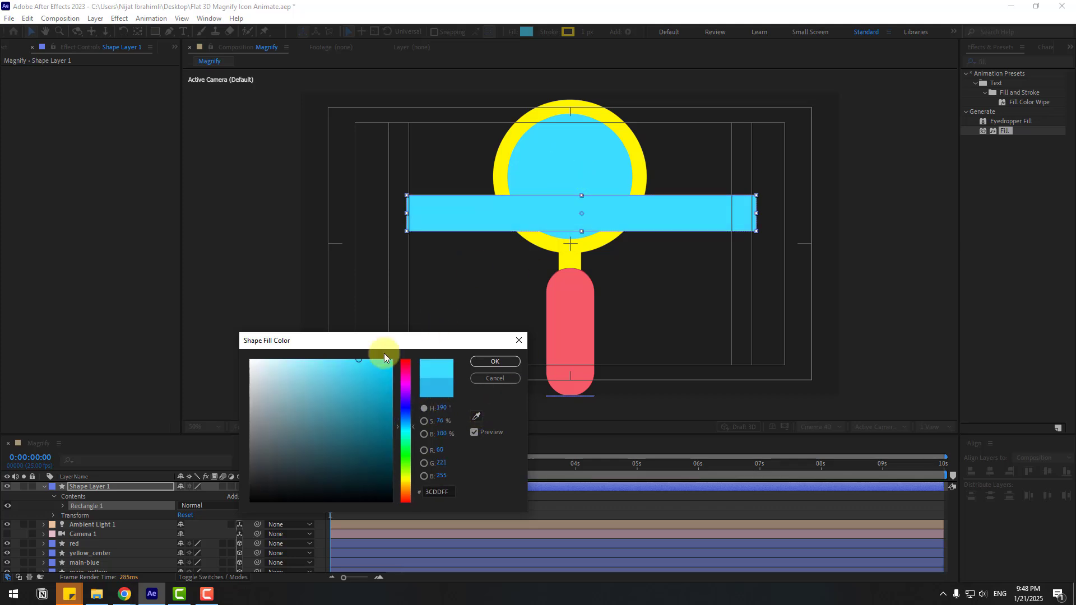
{"action": "mouse_move", "coordinate": [384, 357]}
{"action": "left_mouse_down"}
{"action": "mouse_move", "coordinate": [293, 356]}
{"action": "mouse_move", "coordinate": [314, 359]}
{"action": "left_mouse_up"}
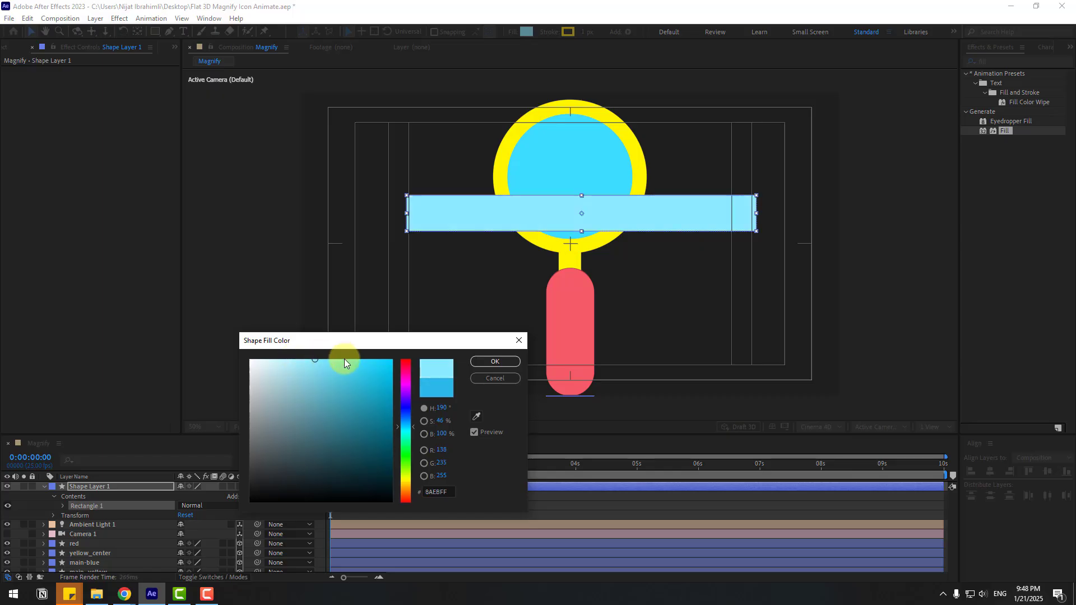
{"action": "left_click", "coordinate": [474, 362]}
Collapse the new shape layer and rename it "reflection"
{"action": "left_click", "coordinate": [43, 486]}
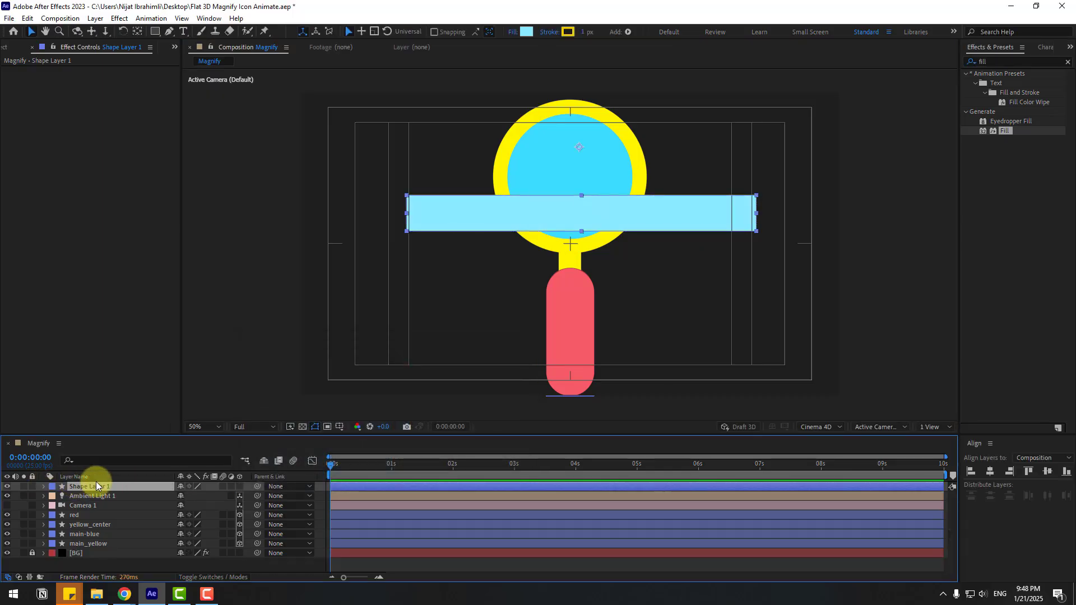
{"action": "key", "text": "Return"}
{"action": "type", "text": "reflection"}
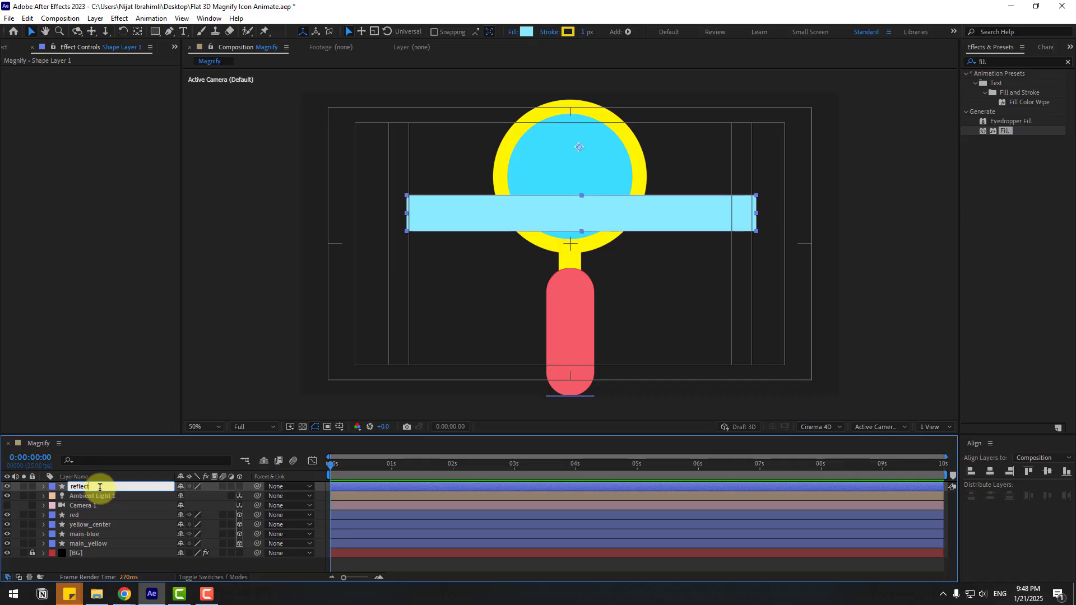
{"action": "key", "text": "Return"}
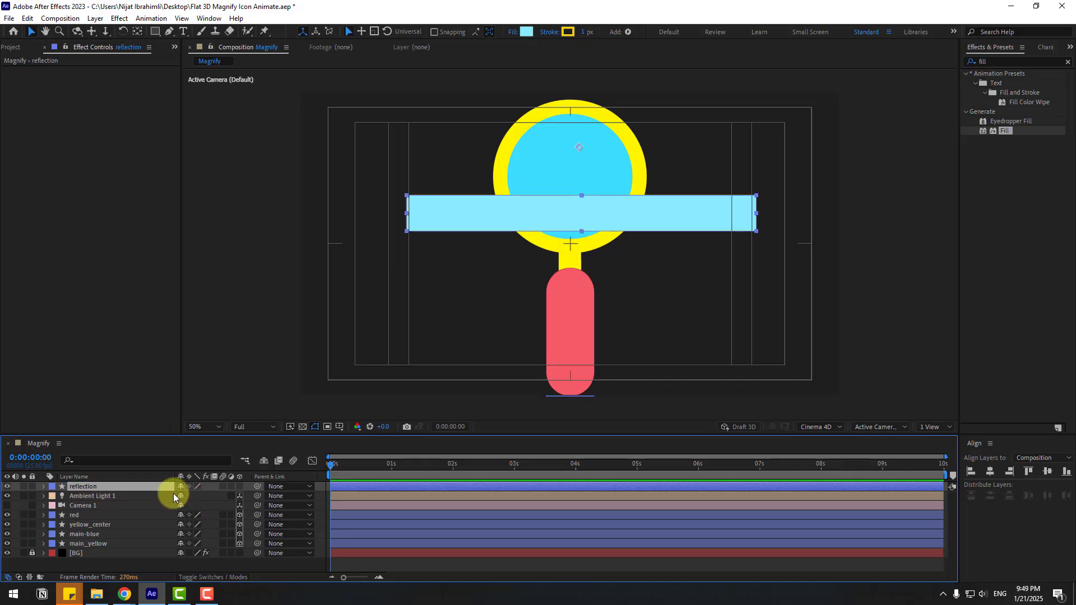
Set main-blue as the reflection layer's track matte and make main-blue visible again
{"action": "left_click", "coordinate": [197, 577]}
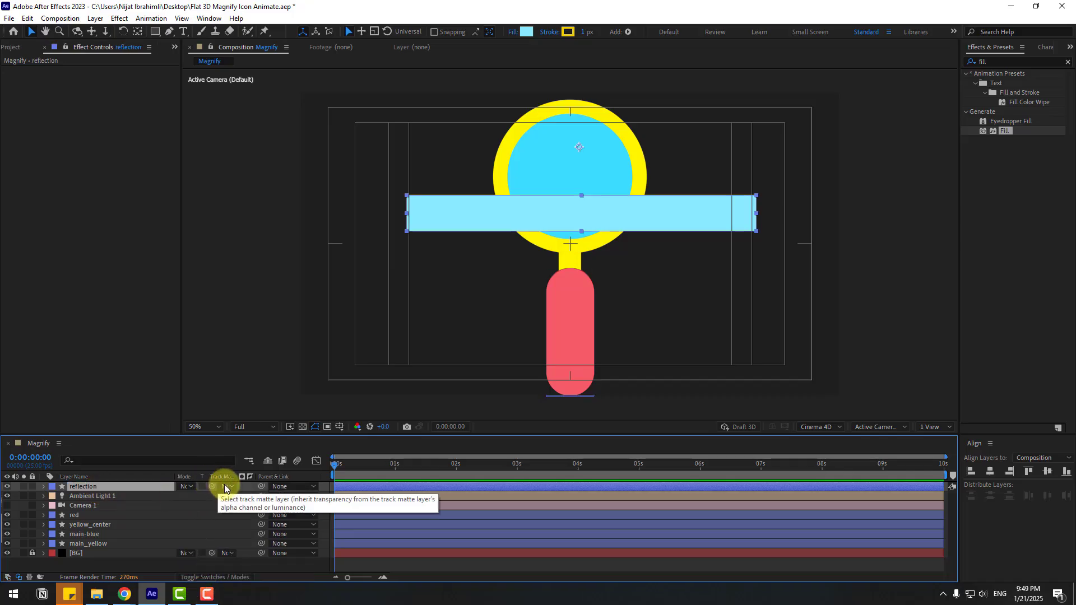
{"action": "left_click_drag", "start_coordinate": [213, 486], "coordinate": [88, 534]}
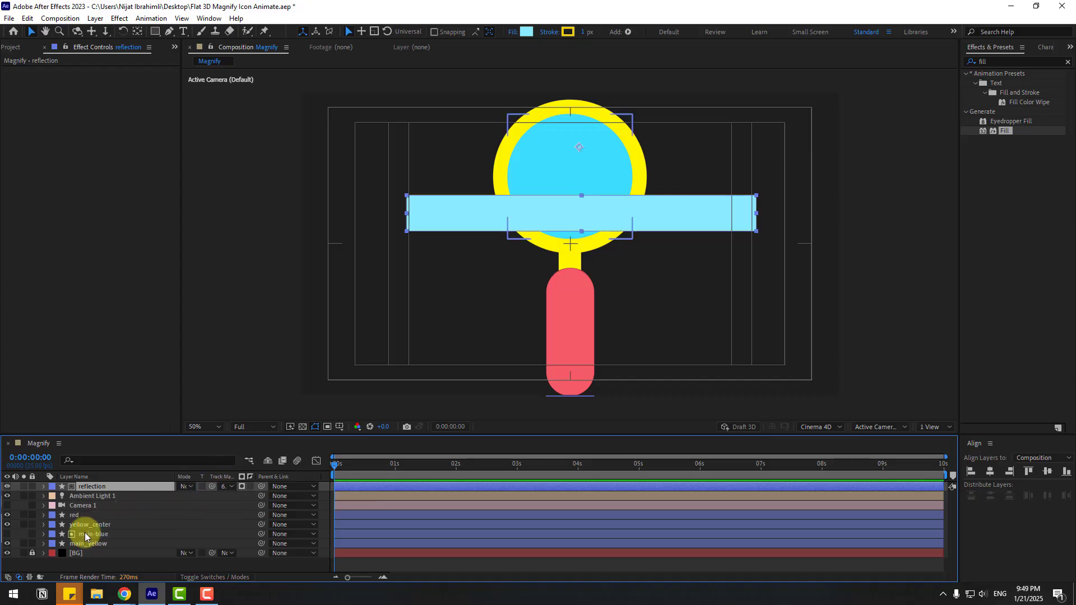
{"action": "left_click", "coordinate": [96, 537]}
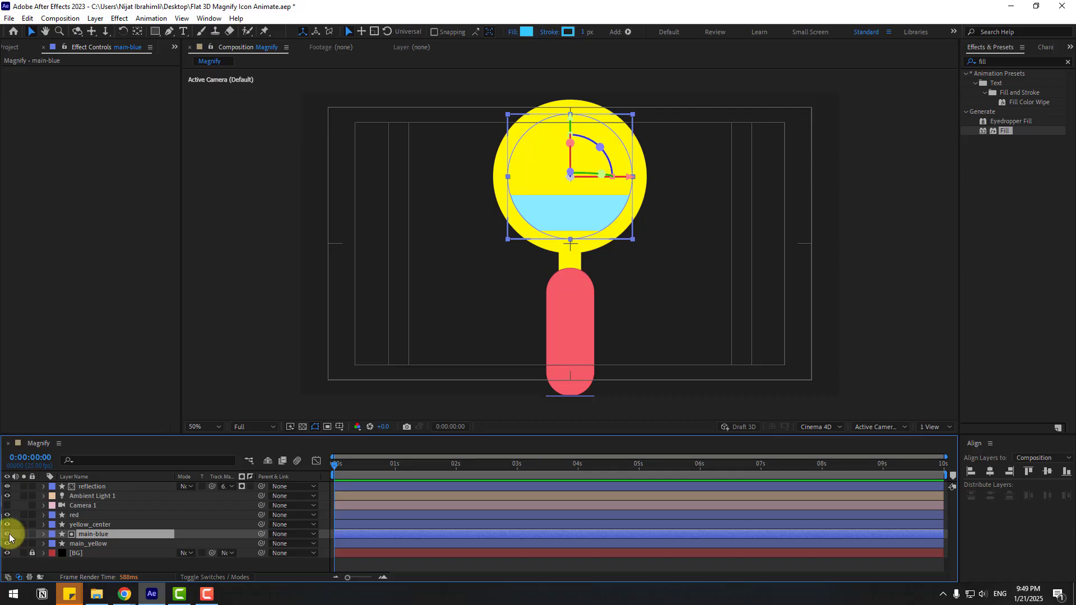
{"action": "left_click", "coordinate": [7, 534]}
Set the reflection layer's stroke width to 0 px
{"action": "left_click", "coordinate": [103, 487]}
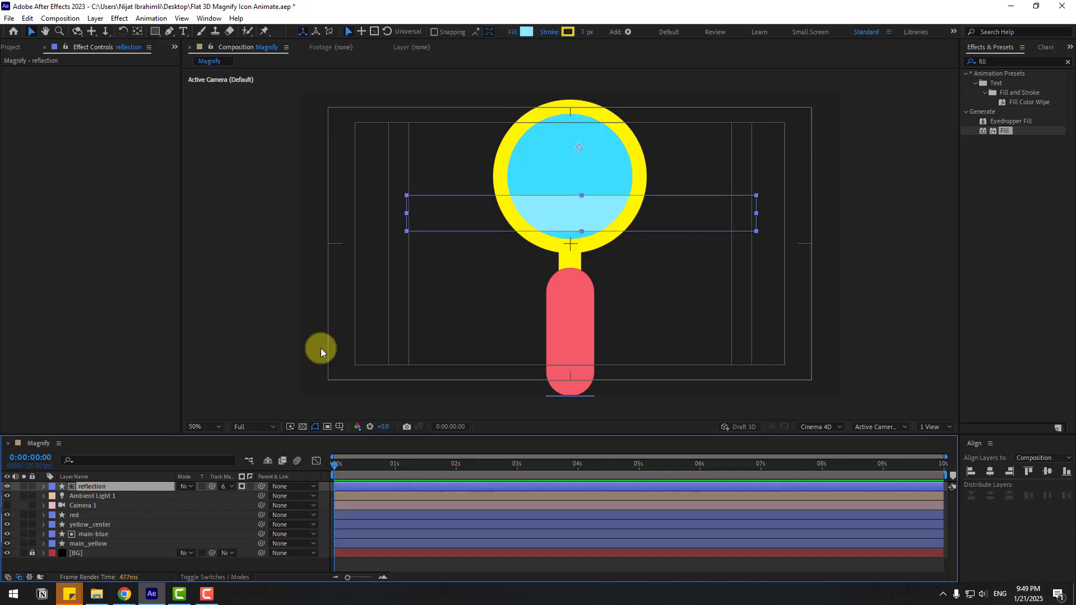
{"action": "left_click", "coordinate": [584, 34]}
{"action": "type", "text": "0"}
{"action": "key", "text": "Return"}
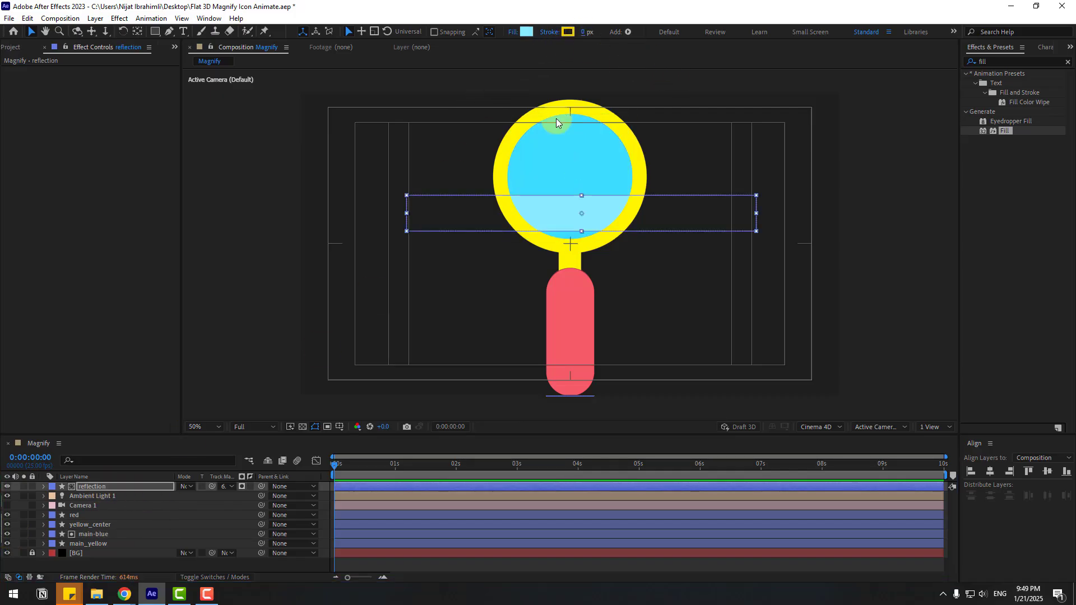
Use Quarter preview resolution, move the reflection bar over the upper lens, and rotate it to -38°
{"action": "left_click", "coordinate": [257, 421]}
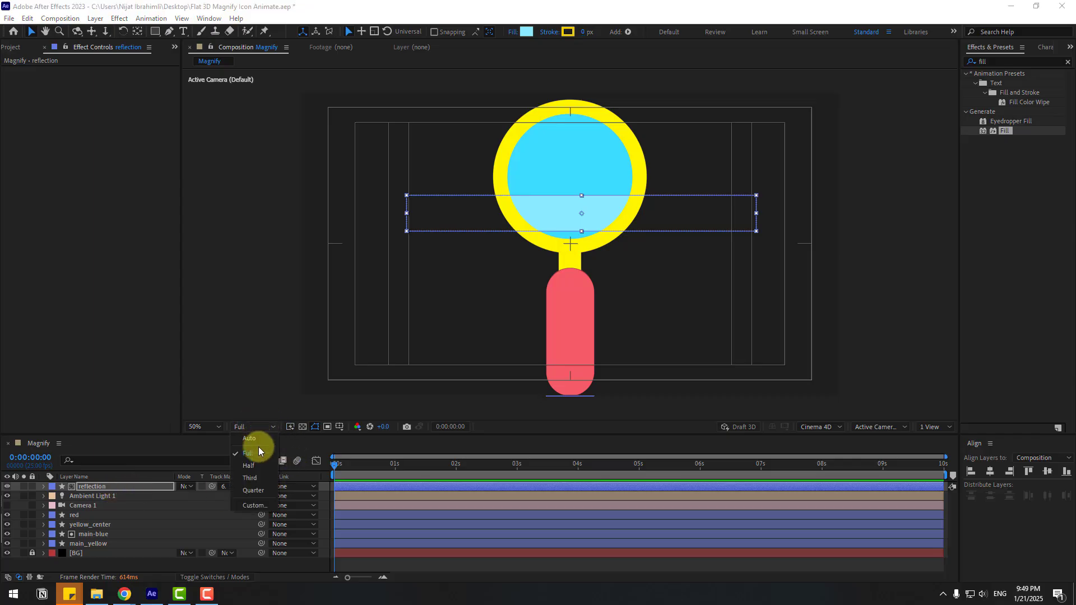
{"action": "left_click", "coordinate": [252, 488]}
{"action": "left_click_drag", "start_coordinate": [545, 207], "coordinate": [558, 159]}
{"action": "key", "text": "r"}
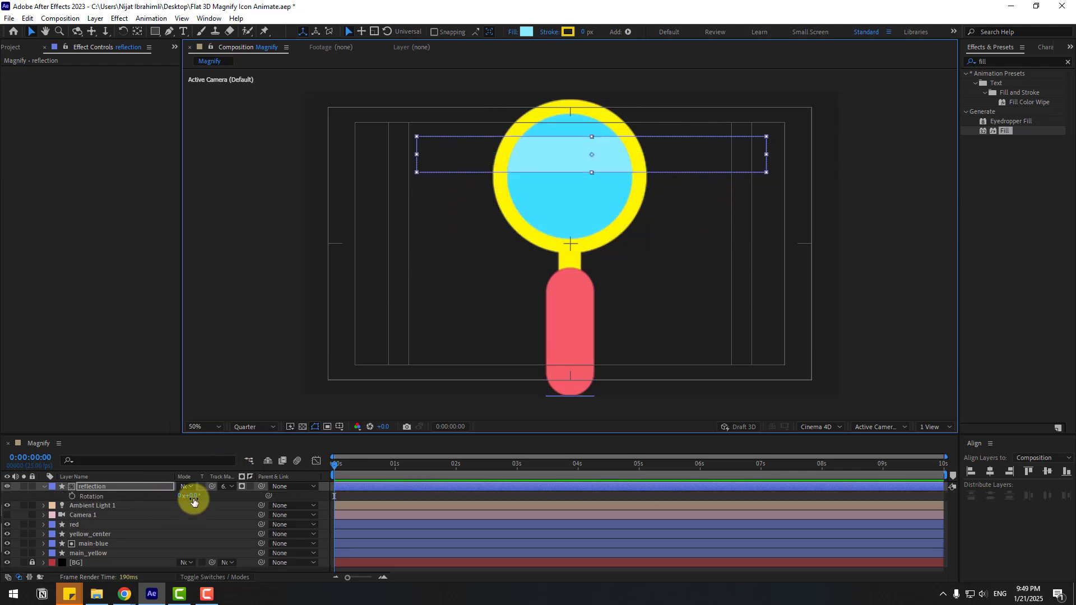
{"action": "left_click_drag", "start_coordinate": [192, 495], "coordinate": [156, 497]}
Set the reflection layer's opacity to 67% and collapse its properties
{"action": "key", "text": "t"}
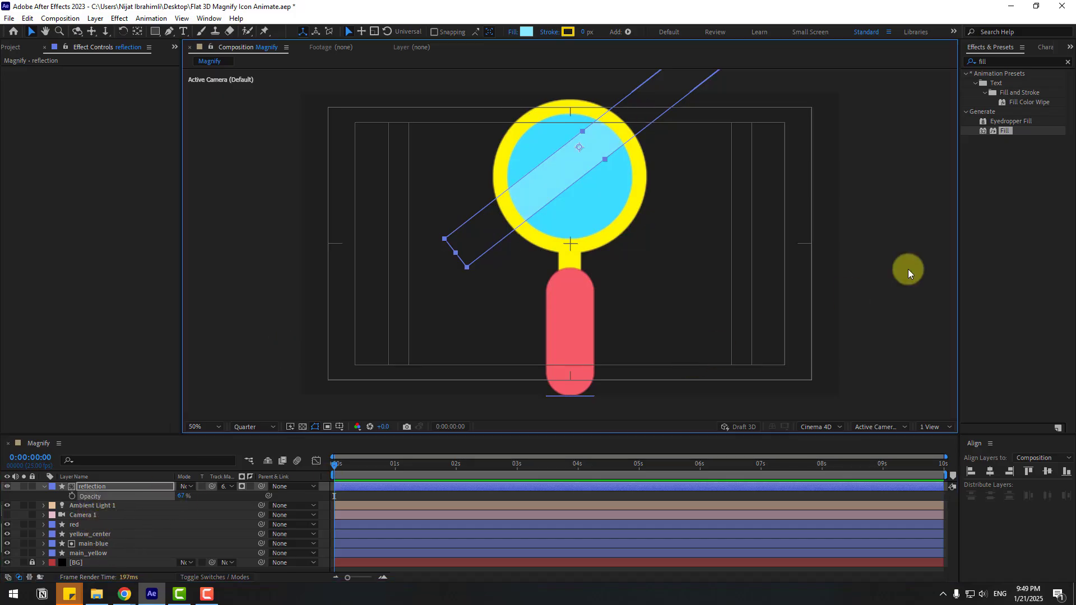
{"action": "left_click", "coordinate": [907, 269]}
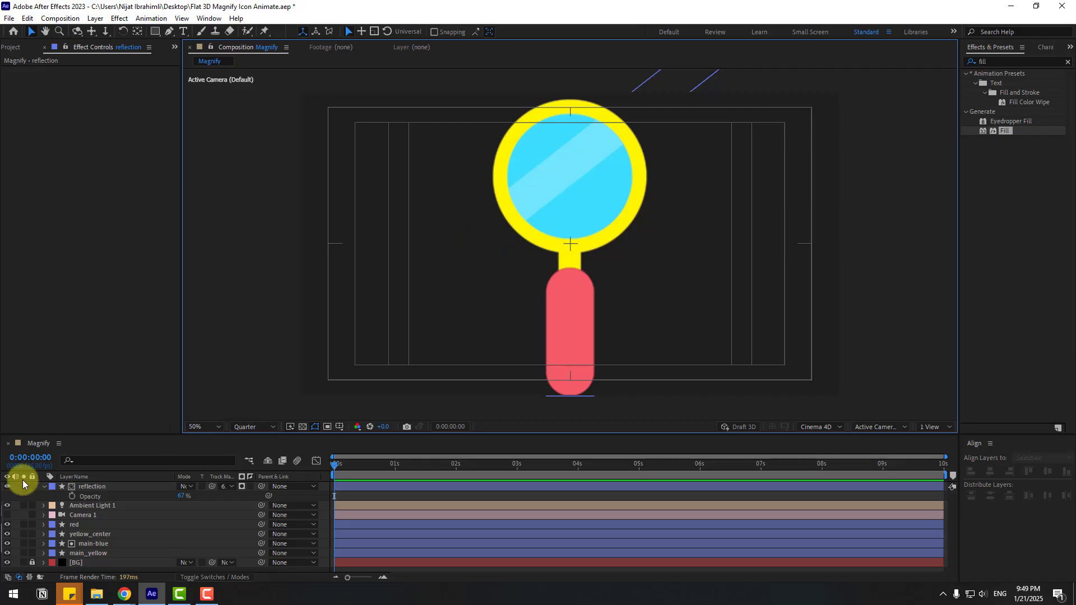
{"action": "left_click", "coordinate": [43, 486]}
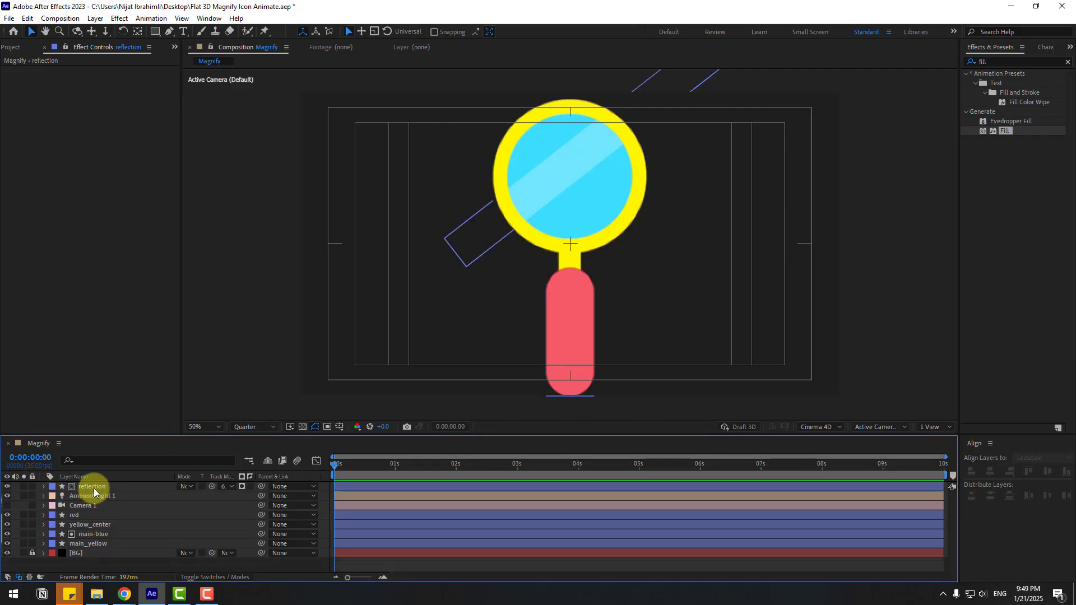
Duplicate Rectangle 1 inside the reflection layer and arrange the pair as parallel diagonal stripes, the upper one wider and the lower one narrower
{"action": "left_click", "coordinate": [567, 167]}
{"action": "left_click", "coordinate": [43, 487]}
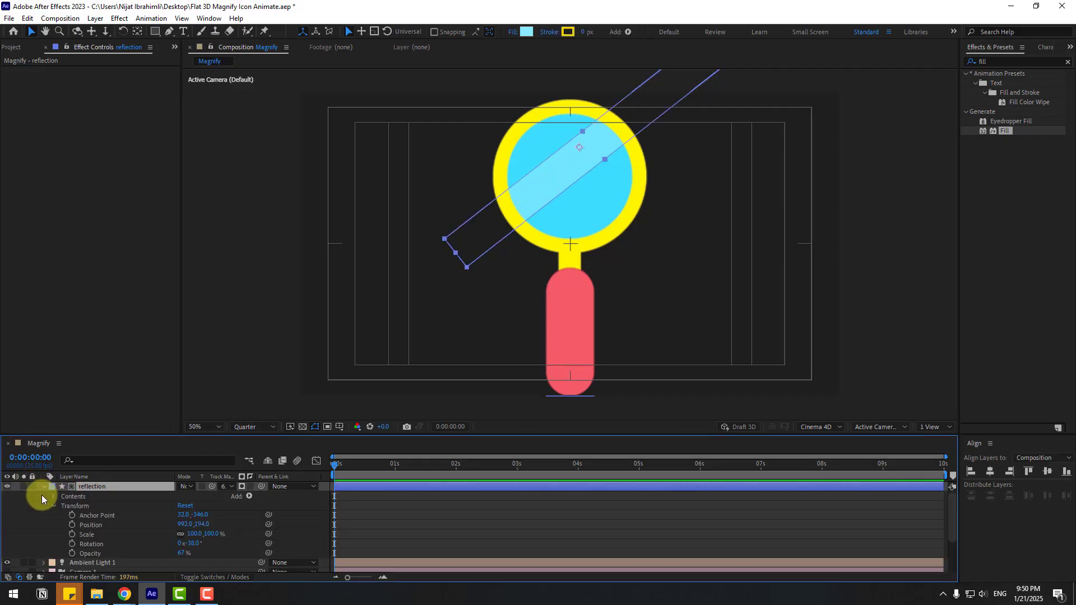
{"action": "left_click", "coordinate": [54, 507]}
{"action": "left_click", "coordinate": [54, 497]}
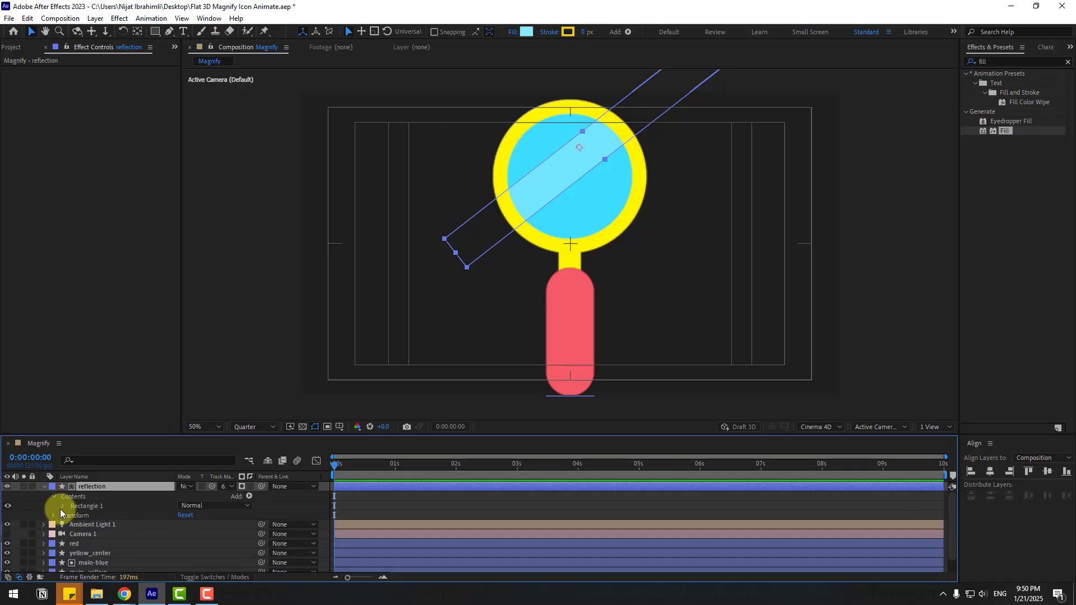
{"action": "left_click", "coordinate": [88, 507]}
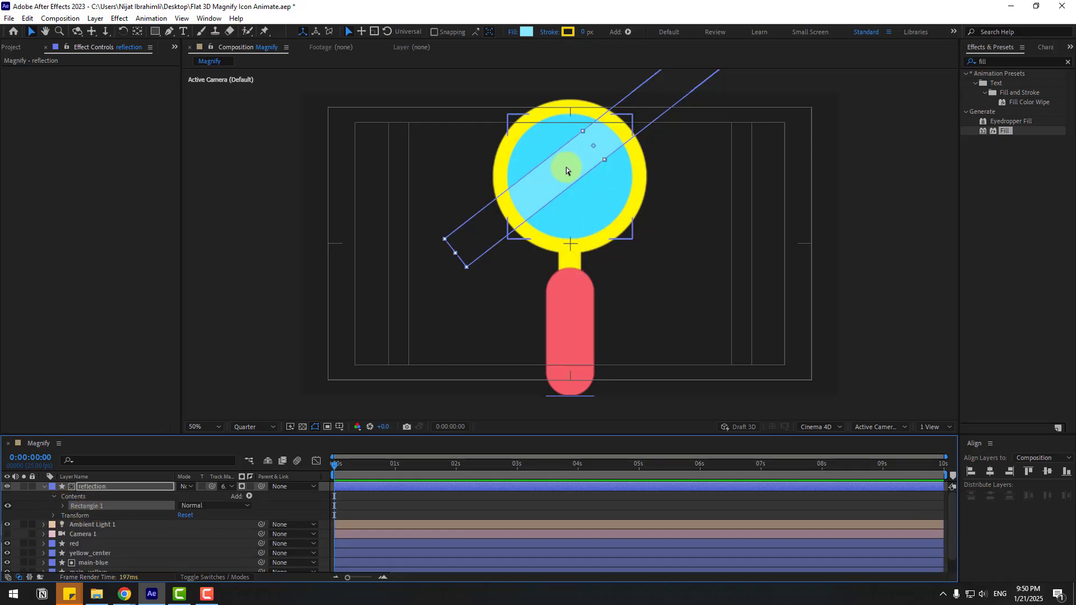
{"action": "key", "text": "ctrl+d"}
{"action": "left_click_drag", "start_coordinate": [564, 170], "coordinate": [615, 184]}
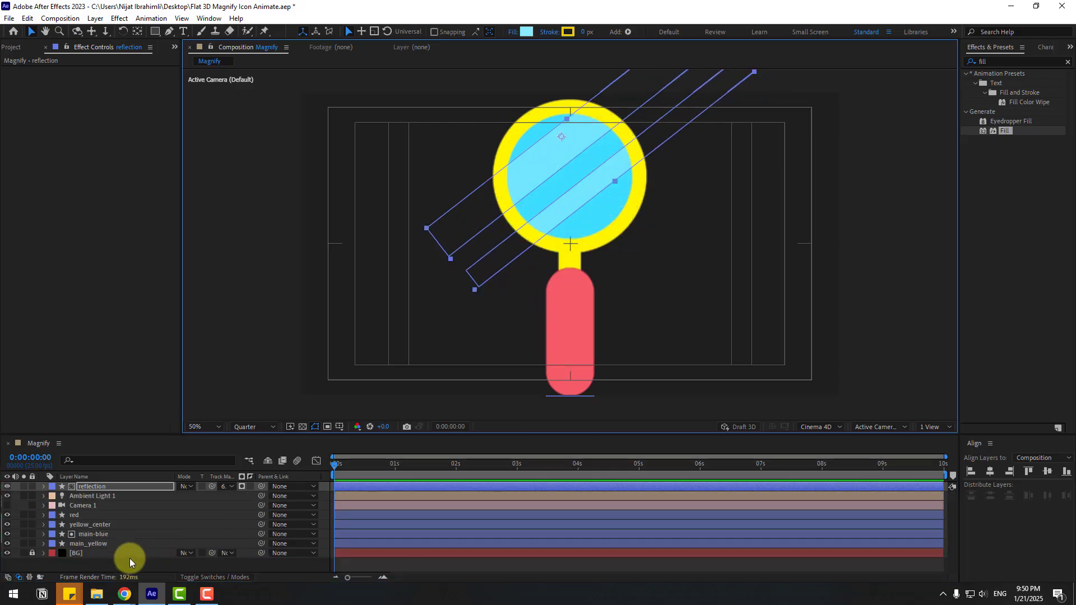
{"action": "left_click", "coordinate": [124, 563]}
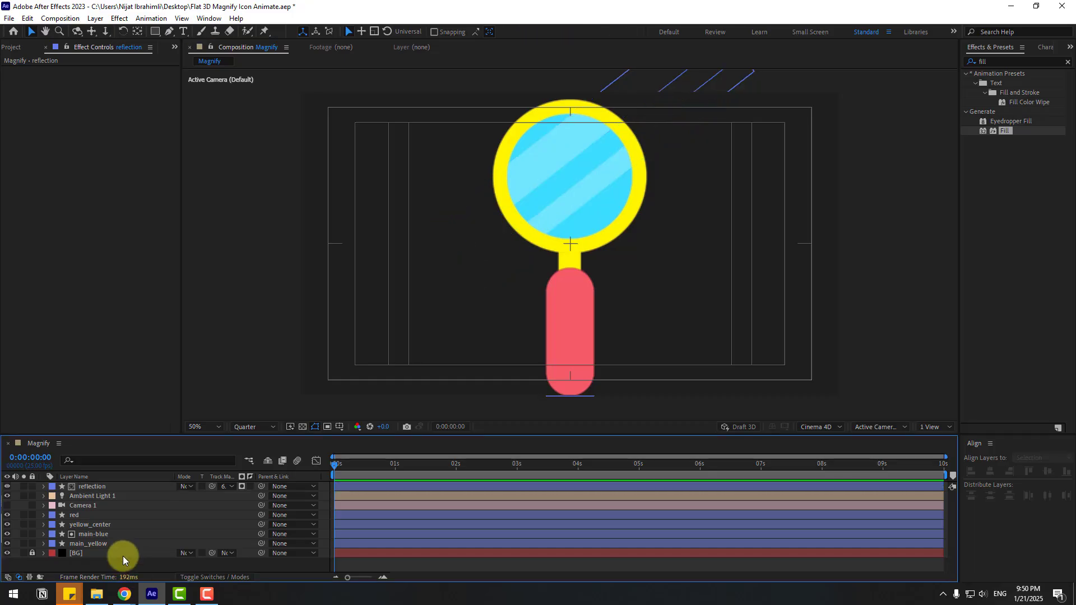
Add a null object, centre its anchor point, and place it over the yellow neck between lens and handle
{"action": "right_click", "coordinate": [106, 562]}
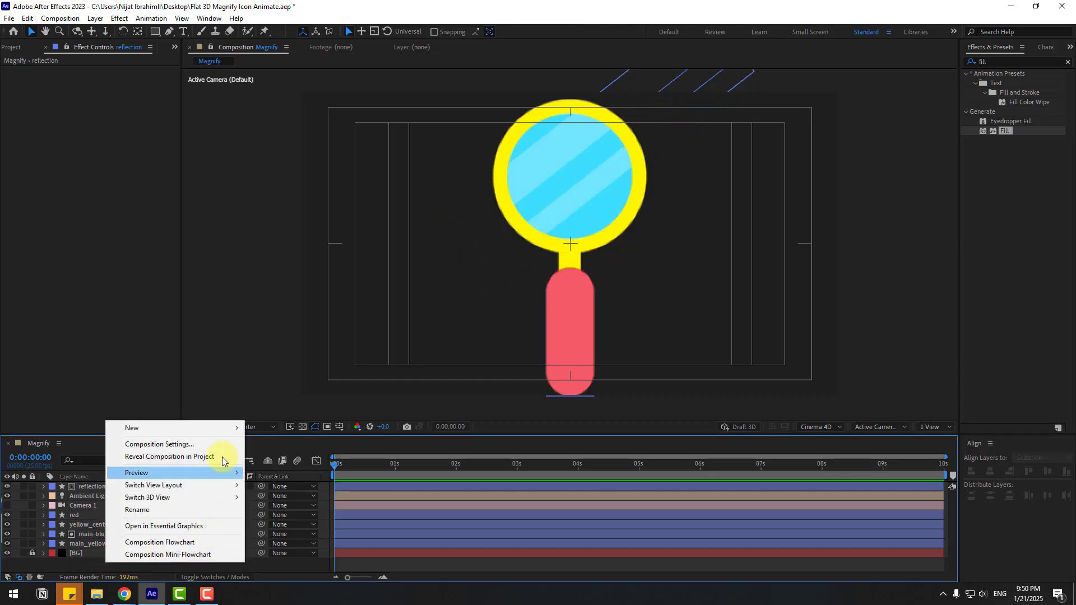
{"action": "mouse_move", "coordinate": [221, 429]}
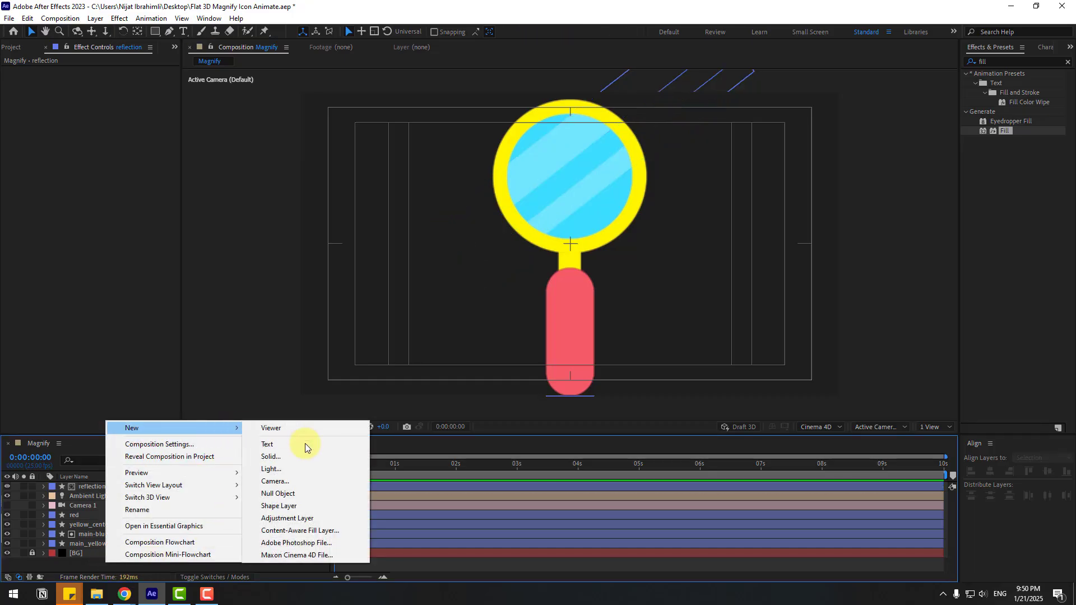
{"action": "left_click", "coordinate": [287, 494]}
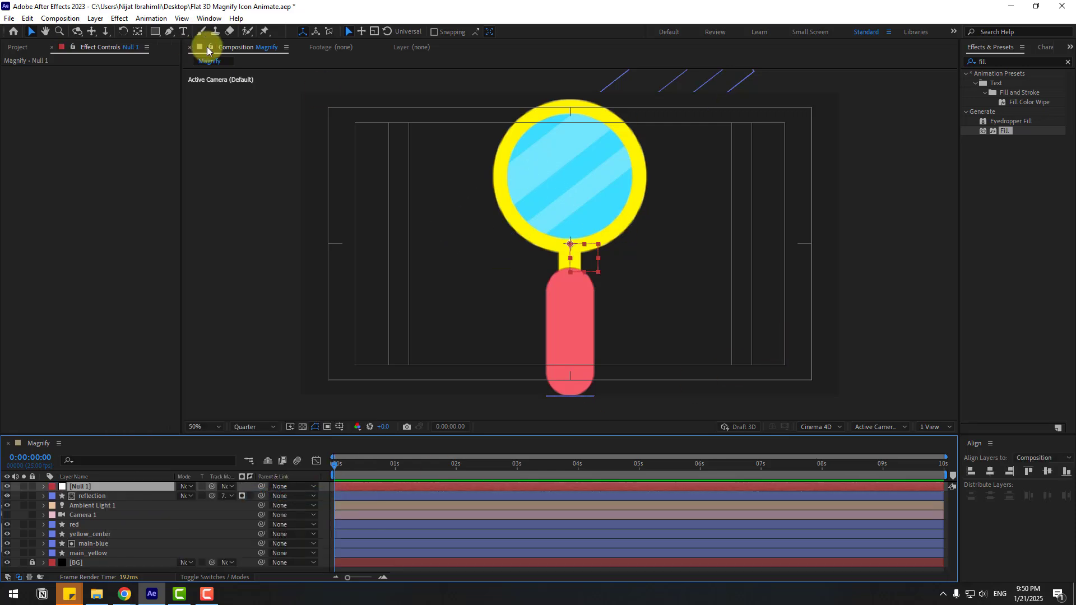
{"action": "double_click", "coordinate": [138, 32]}
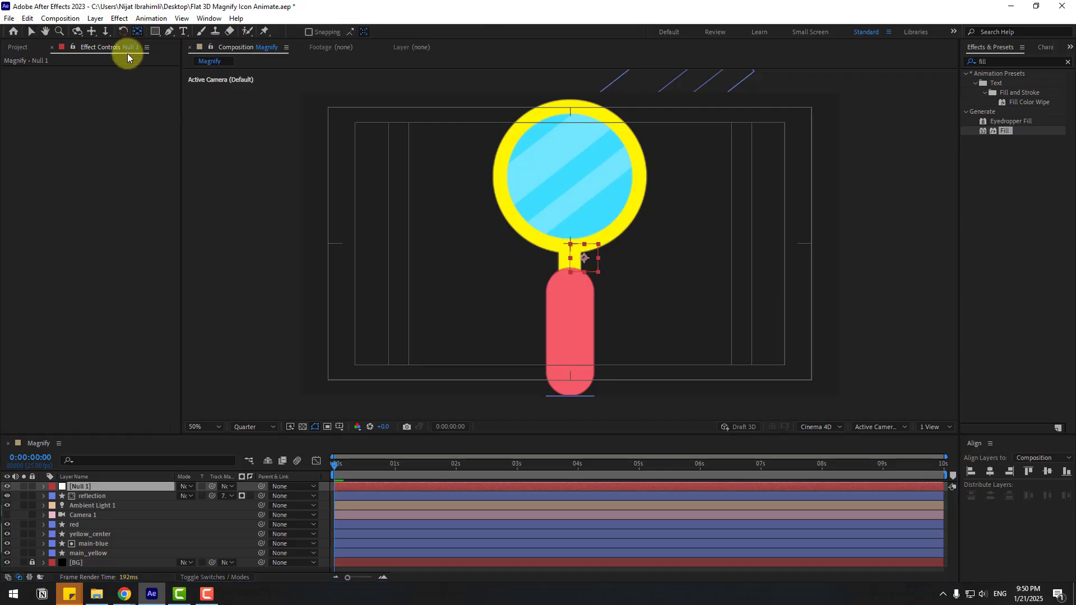
{"action": "left_click", "coordinate": [33, 32]}
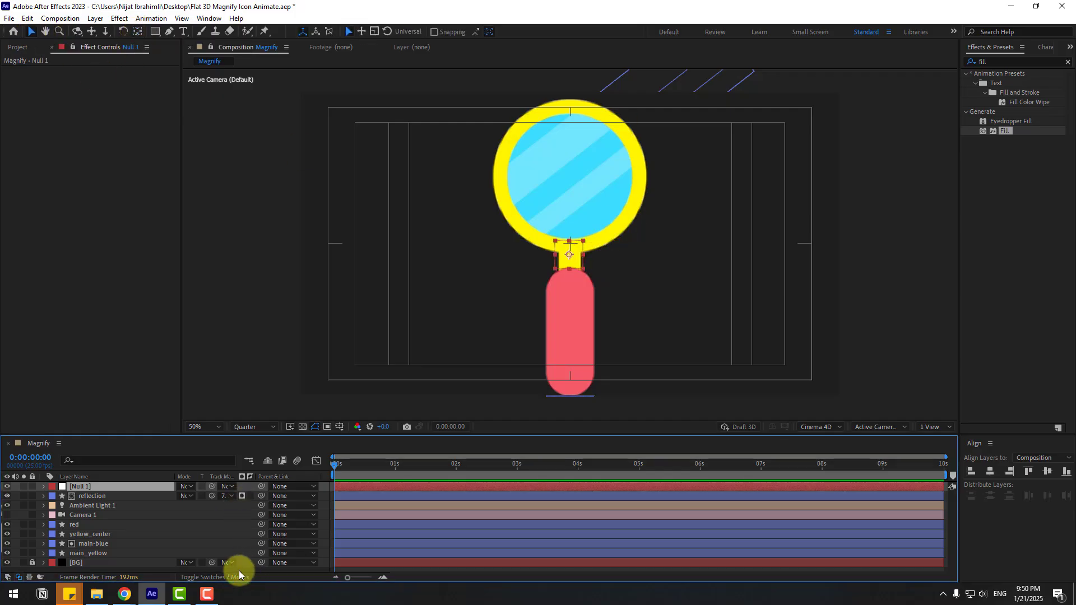
Make Null 1 a 3D layer and parent all layers from reflection down to main_yellow to it
{"action": "left_click", "coordinate": [198, 579]}
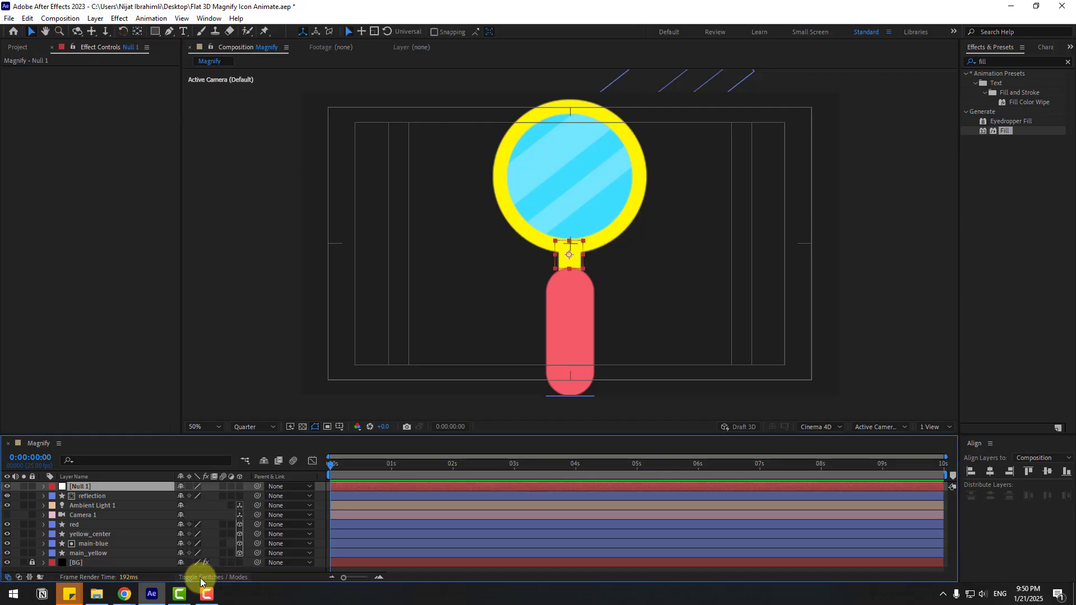
{"action": "left_click", "coordinate": [239, 487]}
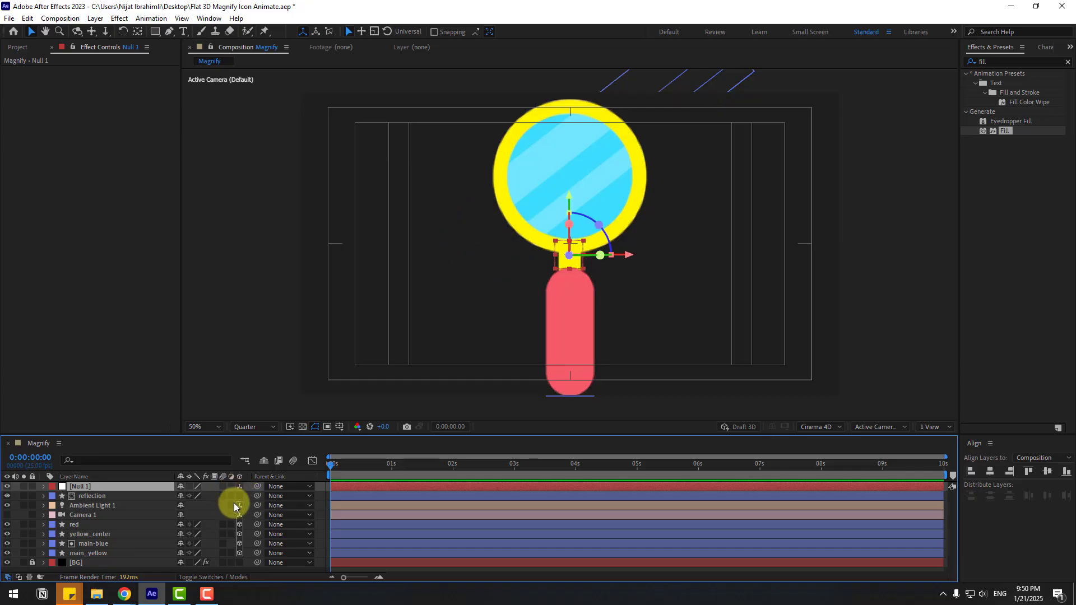
{"action": "left_click", "coordinate": [78, 554]}
{"action": "left_click", "coordinate": [85, 495], "text": "shift"}
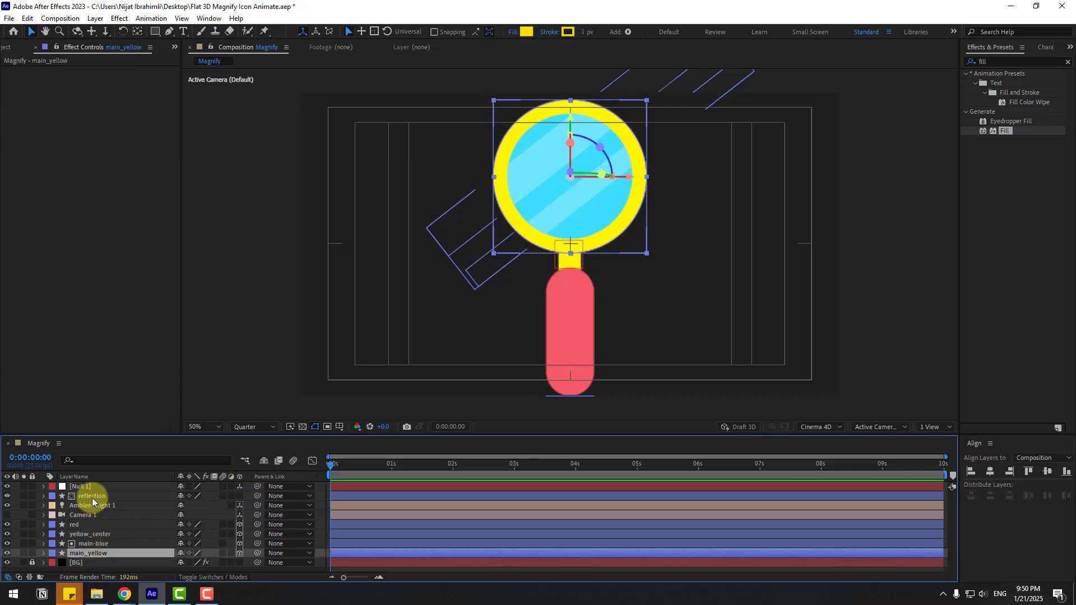
{"action": "left_click_drag", "start_coordinate": [256, 496], "coordinate": [81, 487]}
Set Null 1's Y Rotation to 90° to turn the magnifying glass side-on, with a close view of the neck
{"action": "left_click", "coordinate": [80, 486]}
{"action": "key", "text": "r"}
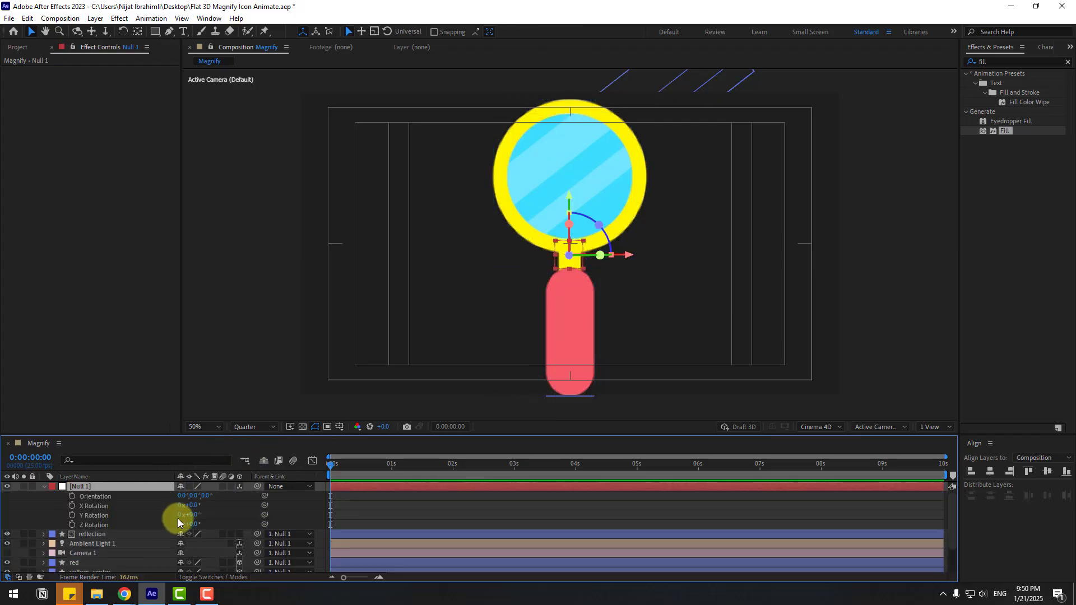
{"action": "left_click_drag", "start_coordinate": [193, 516], "coordinate": [224, 514]}
{"action": "left_click", "coordinate": [192, 515]}
{"action": "type", "text": "90"}
{"action": "key", "text": "Return"}
{"action": "scroll", "coordinate": [570, 244], "scroll_direction": "up", "scroll_amount": 3}
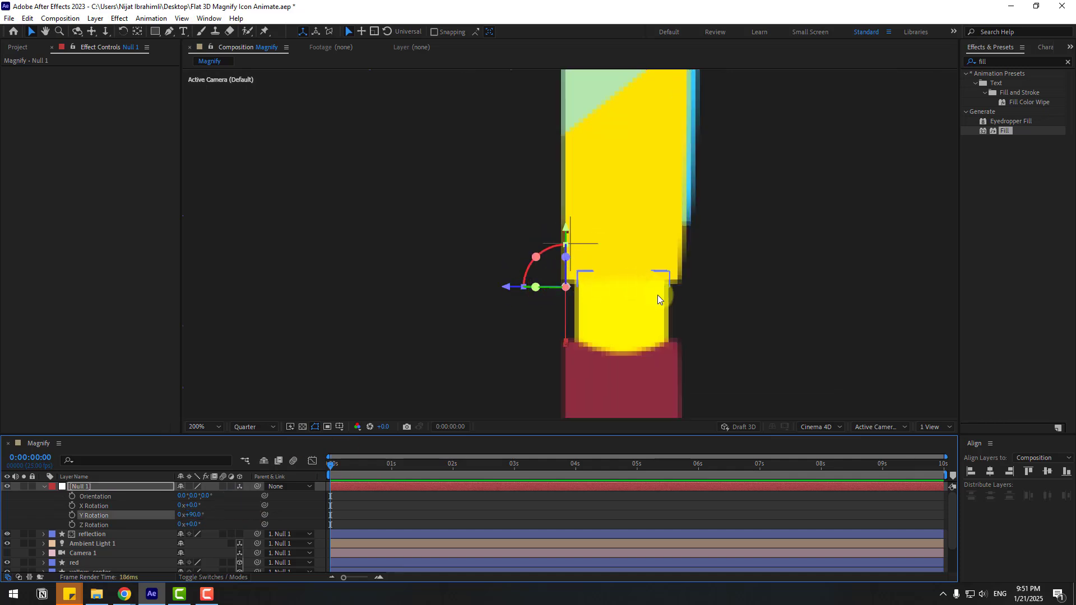
Set the parent of all layers from reflection to main_yellow to None
{"action": "left_click", "coordinate": [50, 500]}
{"action": "left_click", "coordinate": [93, 534]}
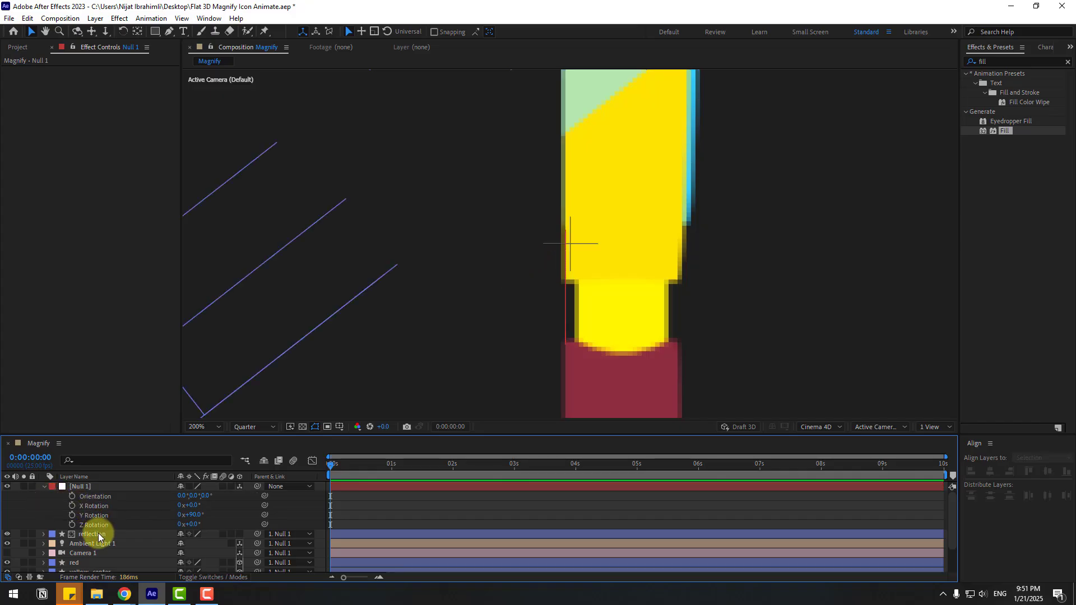
{"action": "scroll", "coordinate": [100, 536], "scroll_direction": "down", "scroll_amount": 1}
{"action": "left_click", "coordinate": [92, 558], "text": "shift"}
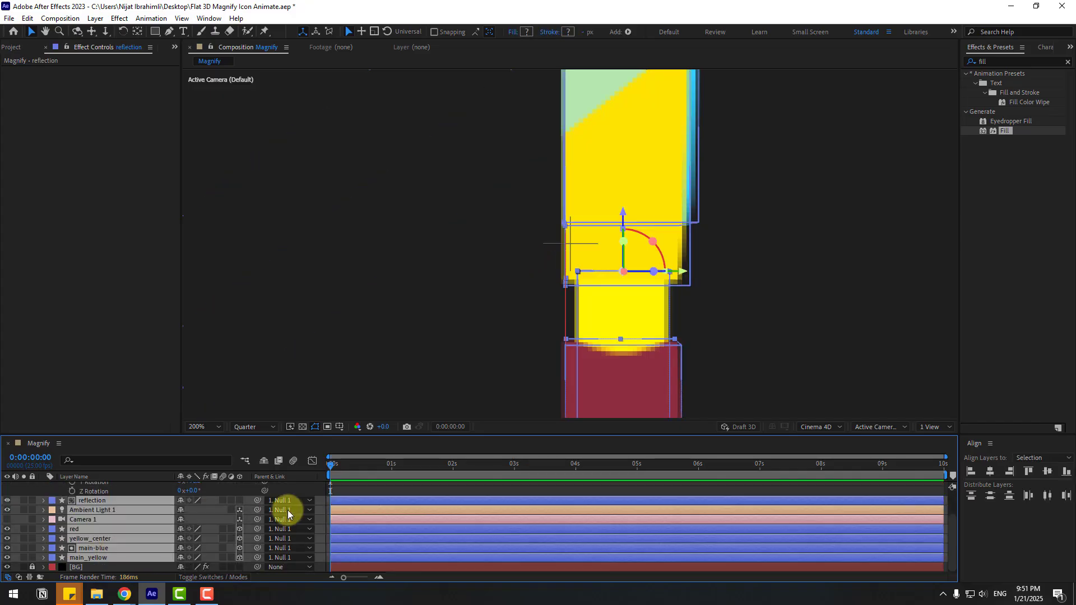
{"action": "left_click", "coordinate": [288, 502]}
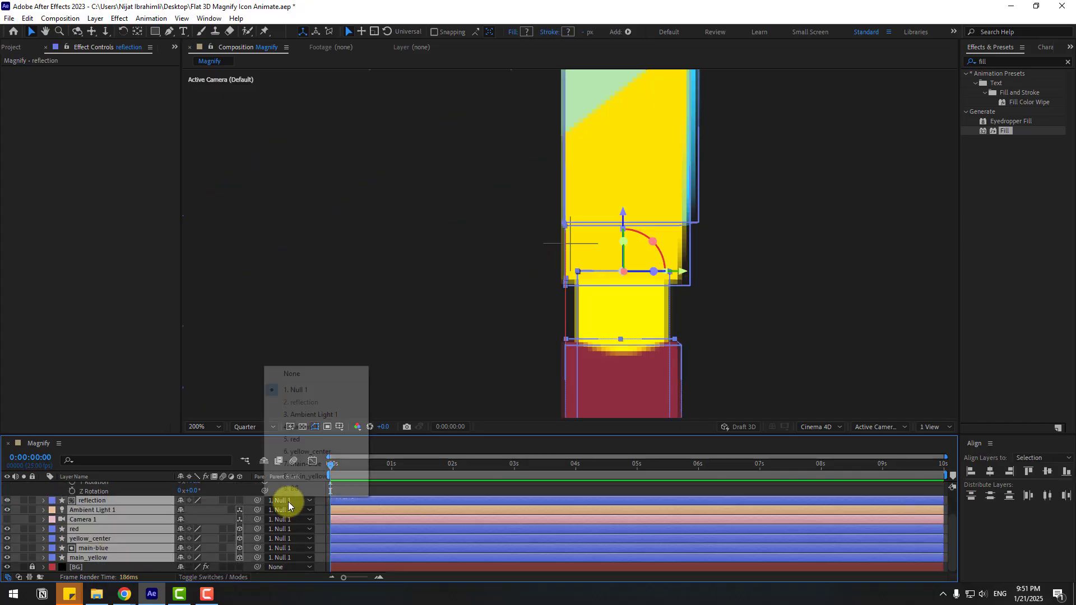
{"action": "left_click", "coordinate": [294, 374]}
Switch the preview to Full resolution and shift Null 1 along its Z axis to the middle of the neck's thickness
{"action": "scroll", "coordinate": [129, 535], "scroll_direction": "up", "scroll_amount": 2}
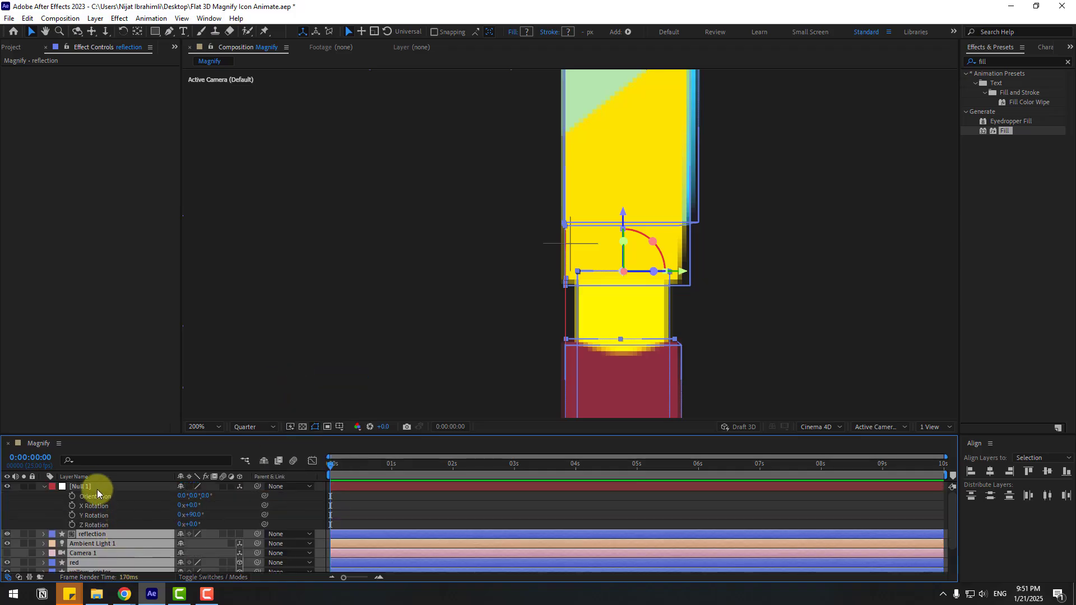
{"action": "left_click", "coordinate": [89, 487]}
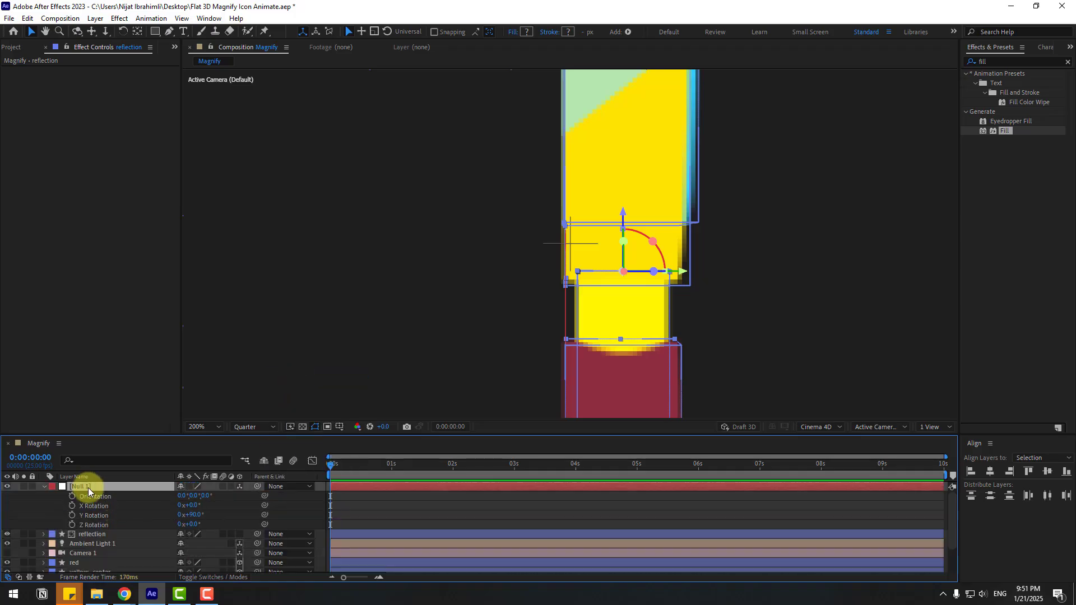
{"action": "left_click", "coordinate": [259, 426]}
{"action": "left_click", "coordinate": [257, 452]}
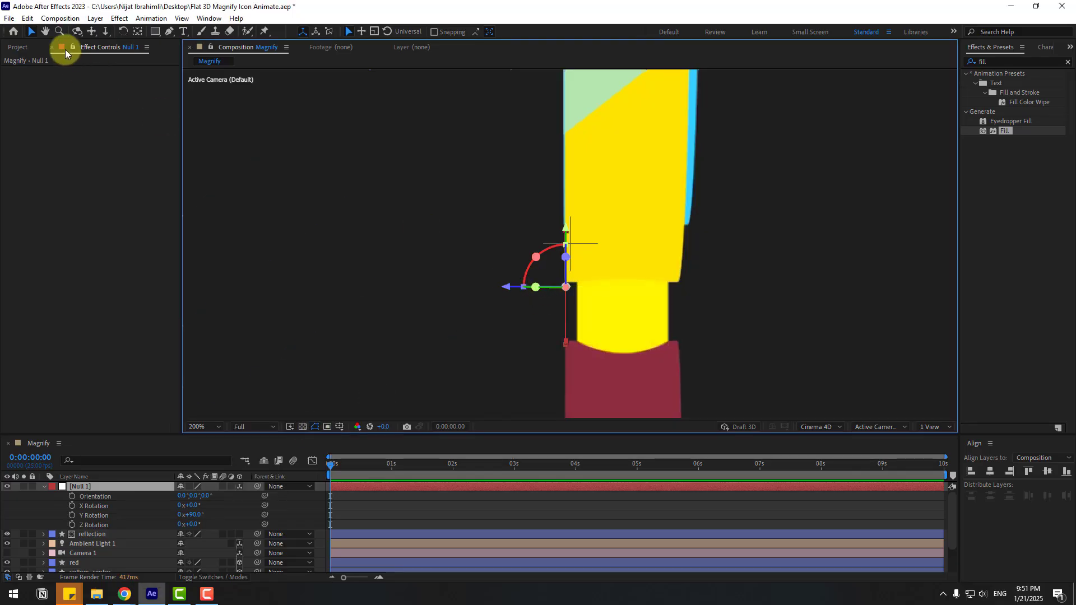
{"action": "left_click", "coordinate": [525, 296]}
{"action": "left_click_drag", "start_coordinate": [524, 288], "coordinate": [576, 287]}
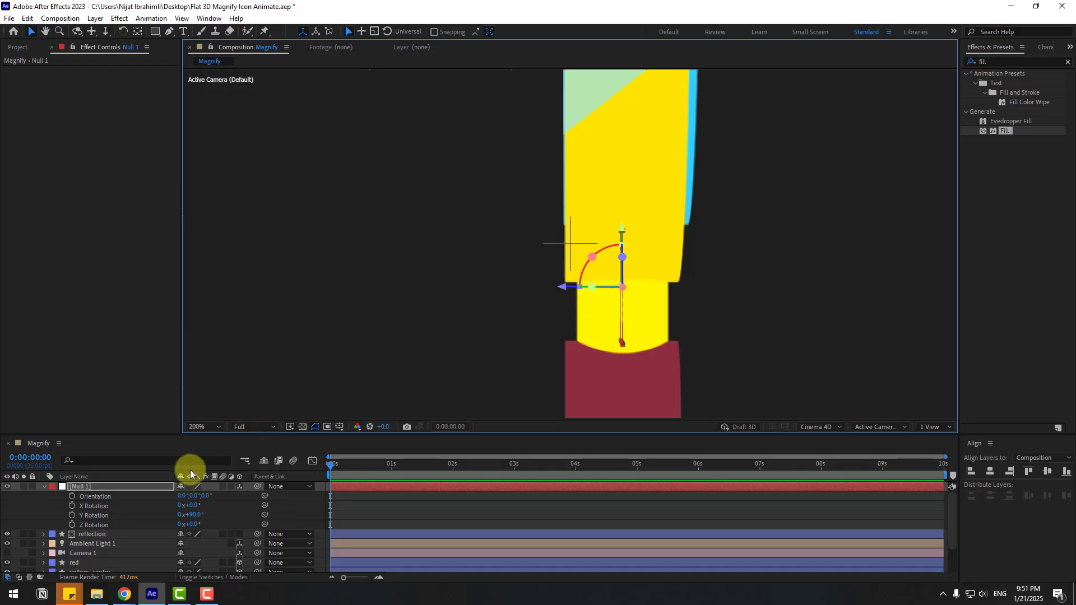
Parent the reflection, light, camera and magnifying glass shape layers to the repositioned Null 1 again
{"action": "left_click", "coordinate": [95, 534]}
{"action": "scroll", "coordinate": [102, 543], "scroll_direction": "down", "scroll_amount": 2}
{"action": "left_click", "coordinate": [79, 559], "text": "shift"}
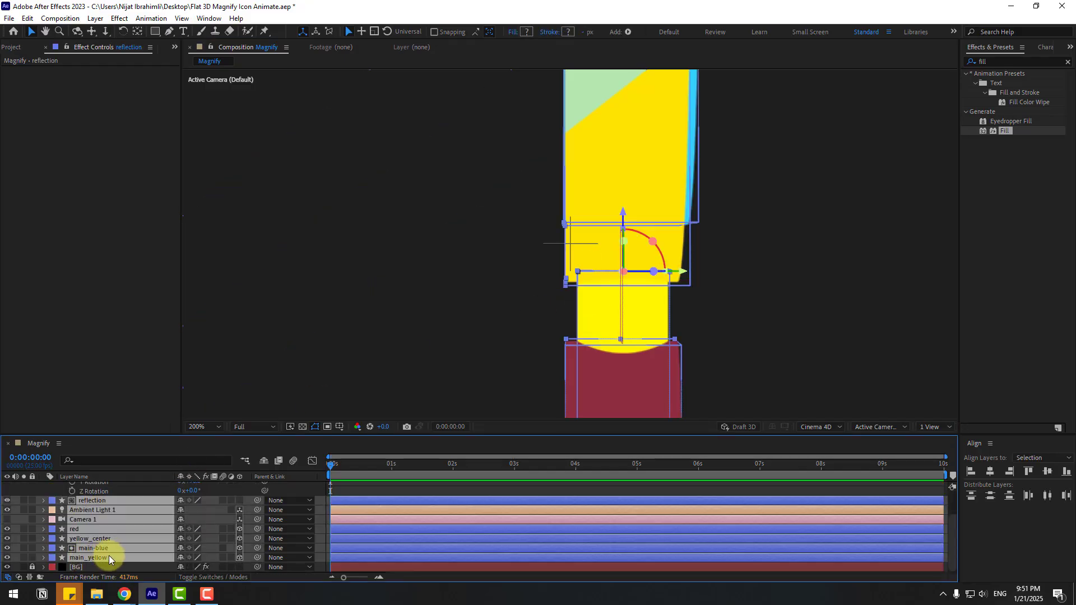
{"action": "scroll", "coordinate": [112, 554], "scroll_direction": "up", "scroll_amount": 2}
{"action": "left_click_drag", "start_coordinate": [258, 533], "coordinate": [80, 486]}
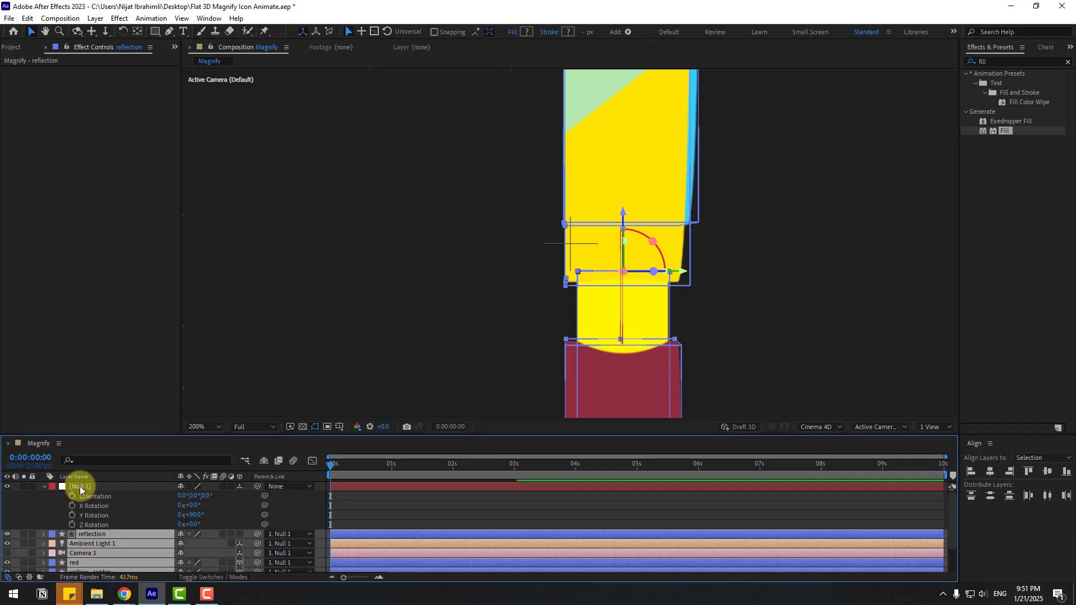
Test the null's Y rotation on the whole icon, reset it to 0°, and collapse the null's properties
{"action": "scroll", "coordinate": [381, 326], "scroll_direction": "down", "scroll_amount": 4}
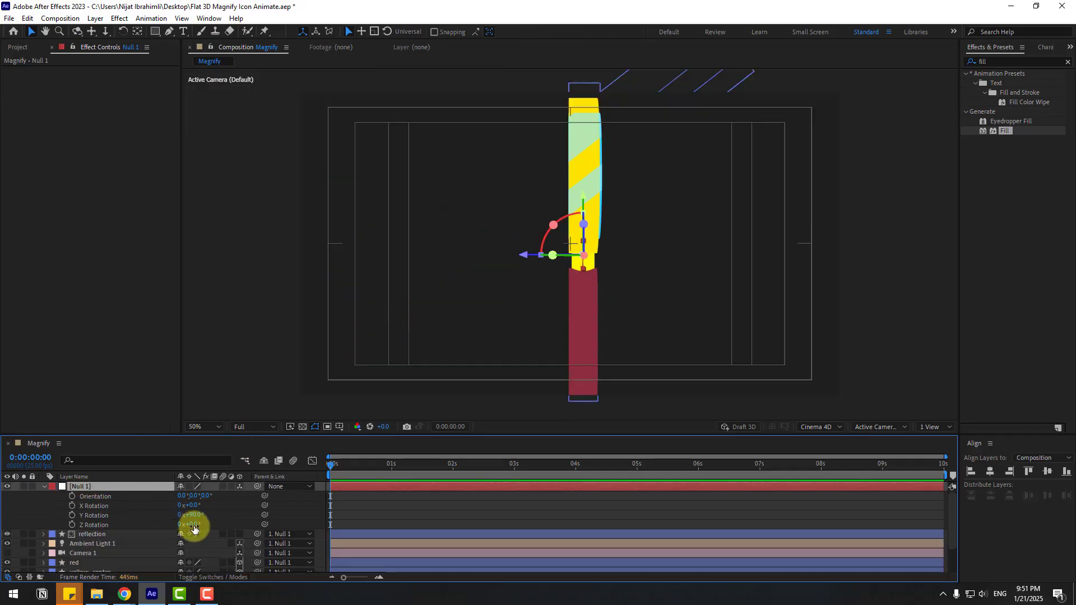
{"action": "mouse_move", "coordinate": [194, 515]}
{"action": "left_mouse_down"}
{"action": "mouse_move", "coordinate": [244, 510]}
{"action": "mouse_move", "coordinate": [149, 516]}
{"action": "mouse_move", "coordinate": [211, 509]}
{"action": "left_mouse_up"}
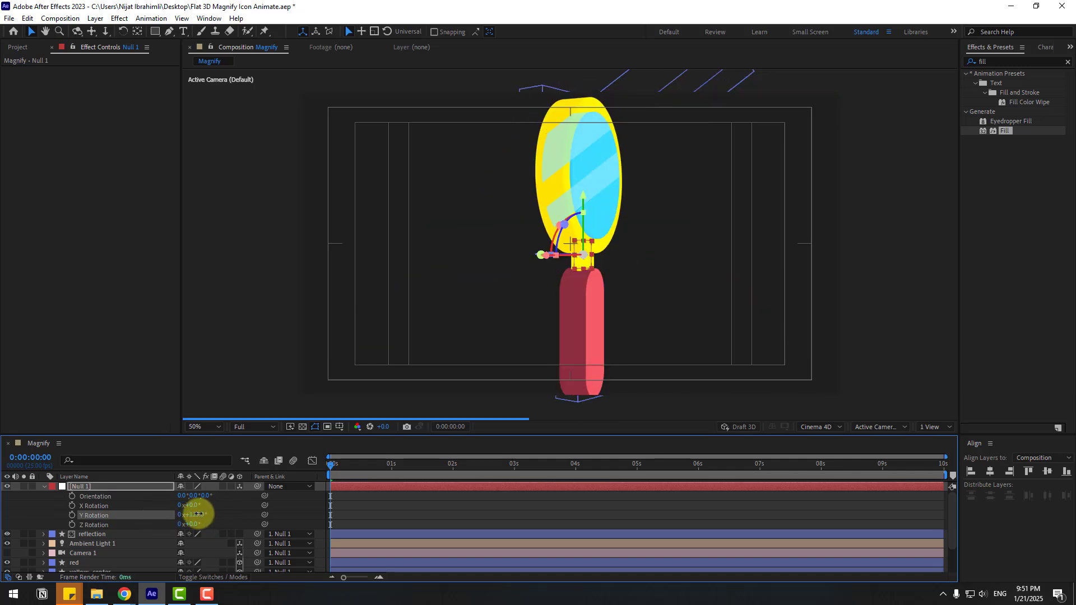
{"action": "left_click", "coordinate": [205, 512]}
{"action": "type", "text": "0"}
{"action": "key", "text": "Return"}
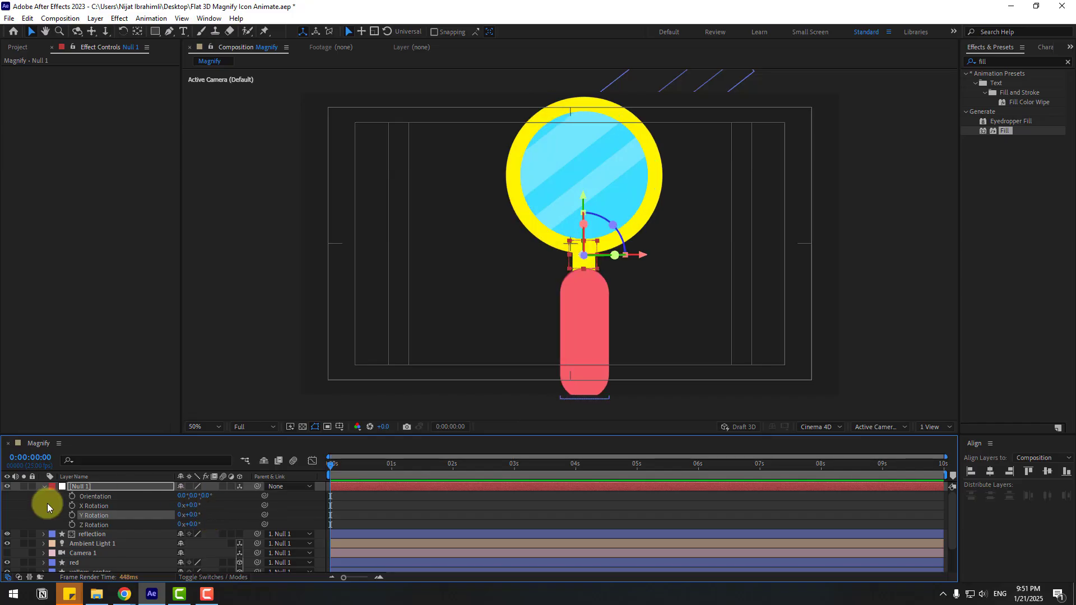
{"action": "left_click", "coordinate": [44, 487]}
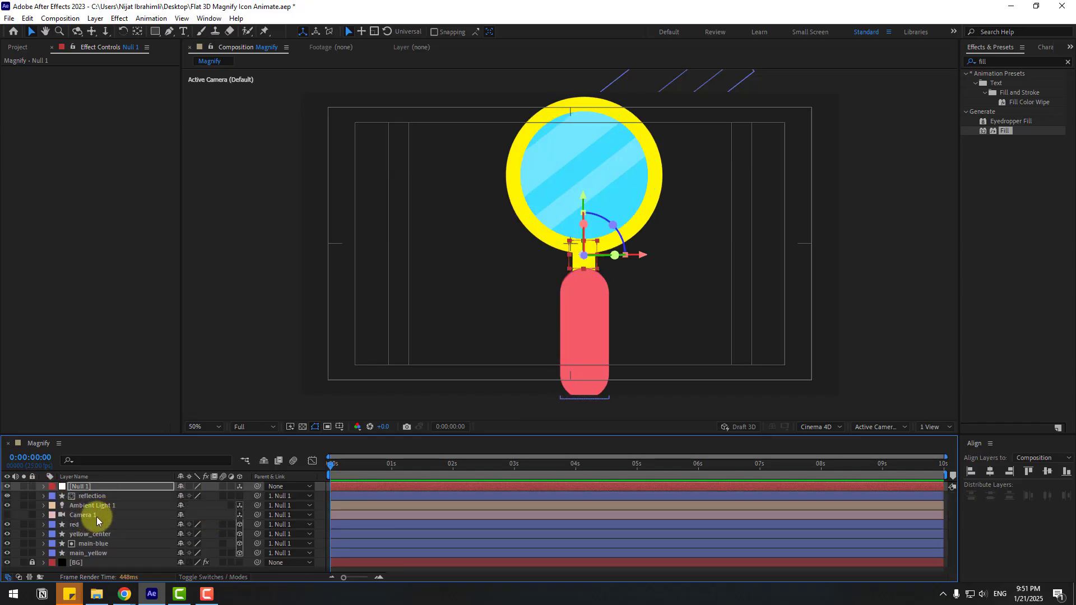
Remove the track matte from the reflection layer by setting it to No Matte
{"action": "left_click", "coordinate": [95, 515]}
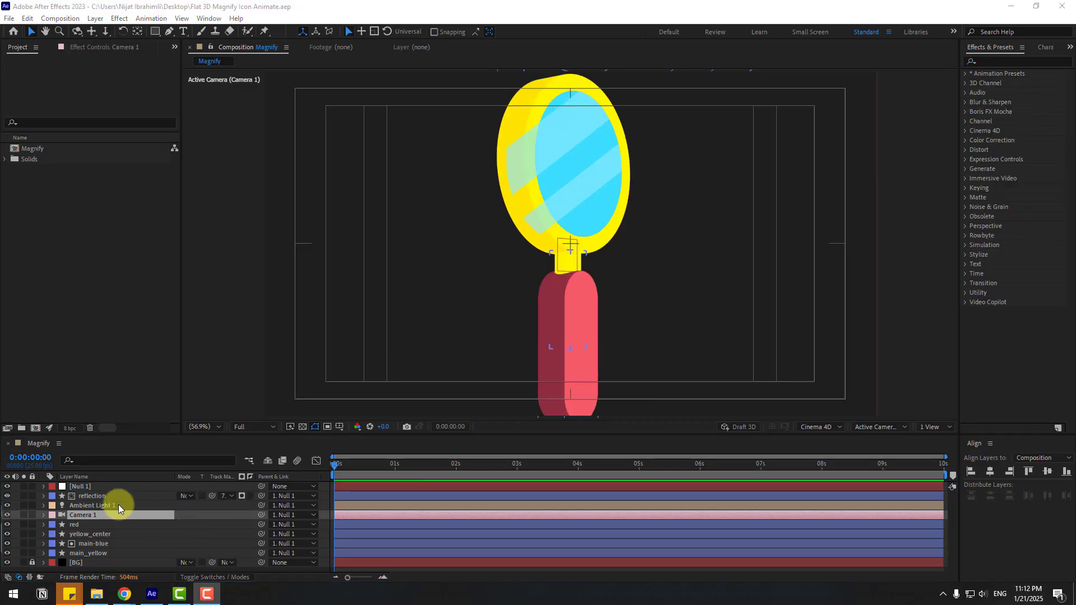
{"action": "left_click", "coordinate": [92, 496]}
{"action": "left_click", "coordinate": [549, 179]}
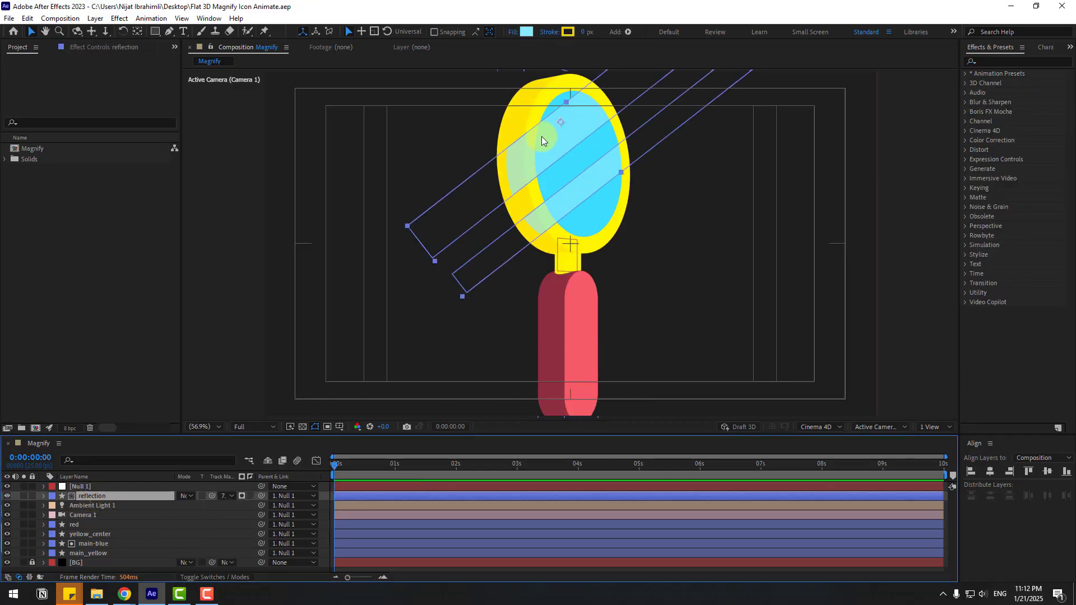
{"action": "left_click", "coordinate": [224, 496]}
{"action": "left_click", "coordinate": [254, 369]}
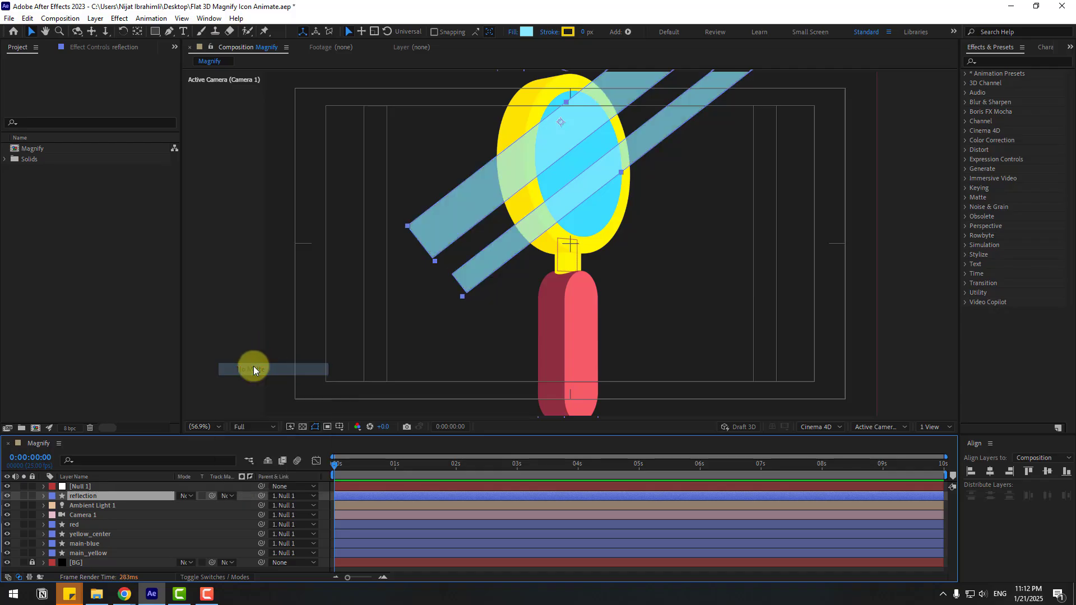
Pre-compose the reflection and main-blue layers together into a new composition called blue
{"action": "left_click", "coordinate": [89, 546], "text": "ctrl"}
{"action": "right_click", "coordinate": [88, 545]}
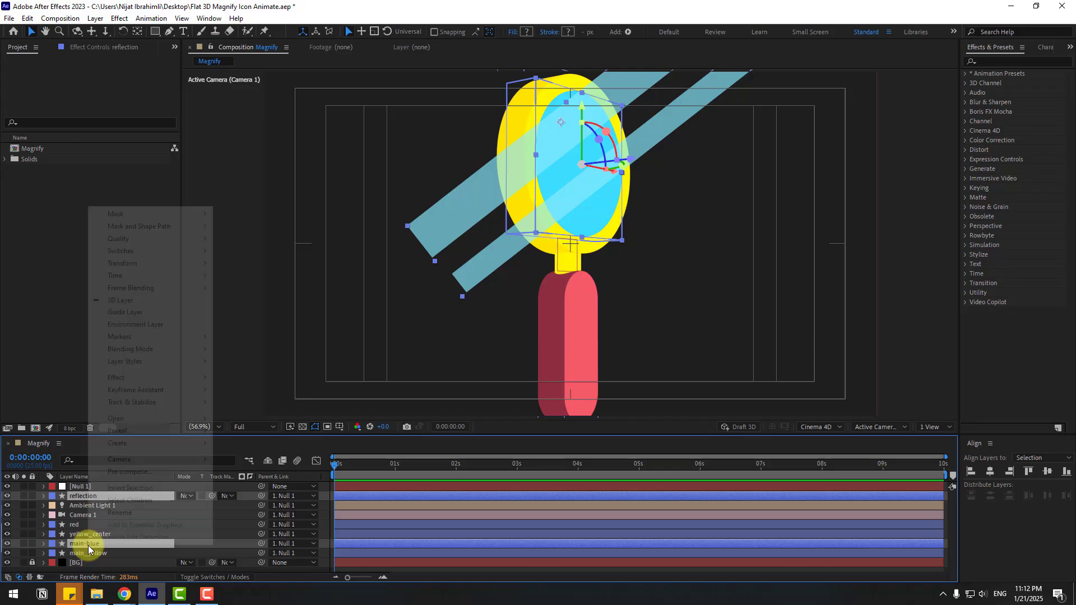
{"action": "left_click", "coordinate": [132, 473]}
{"action": "type", "text": "blue"}
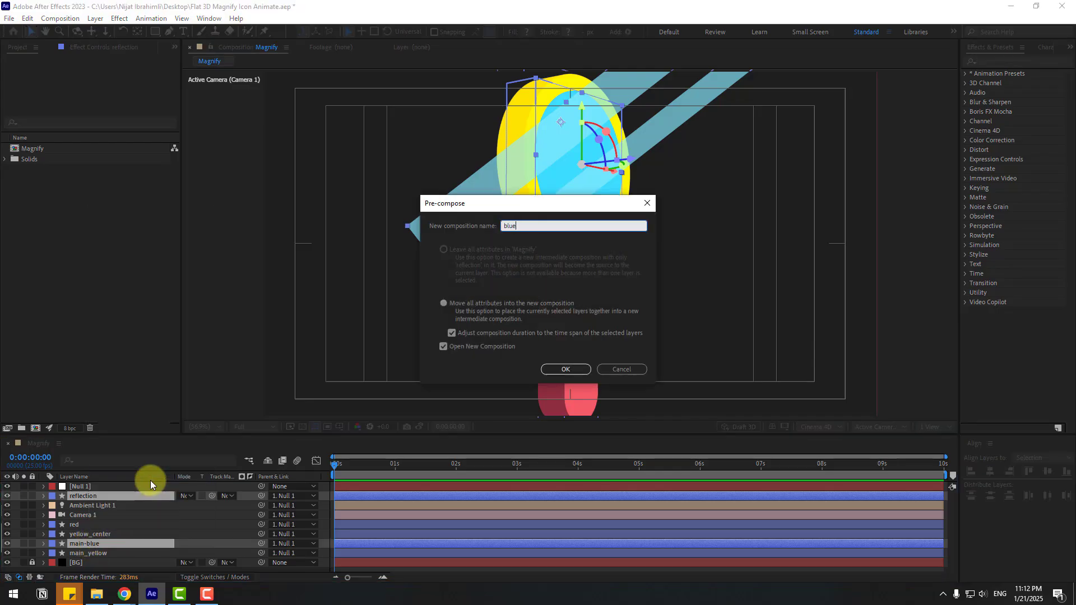
{"action": "left_click", "coordinate": [566, 368]}
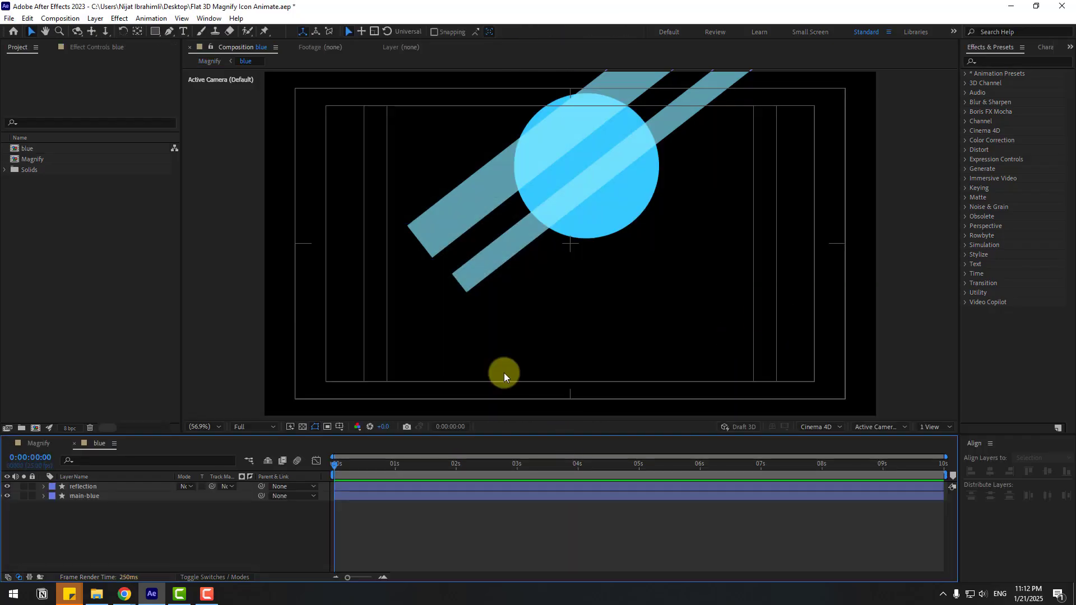
In the Magnify composition, place the blue precomp between yellow_center and main_yellow and make it a 3D layer
{"action": "left_click", "coordinate": [35, 443]}
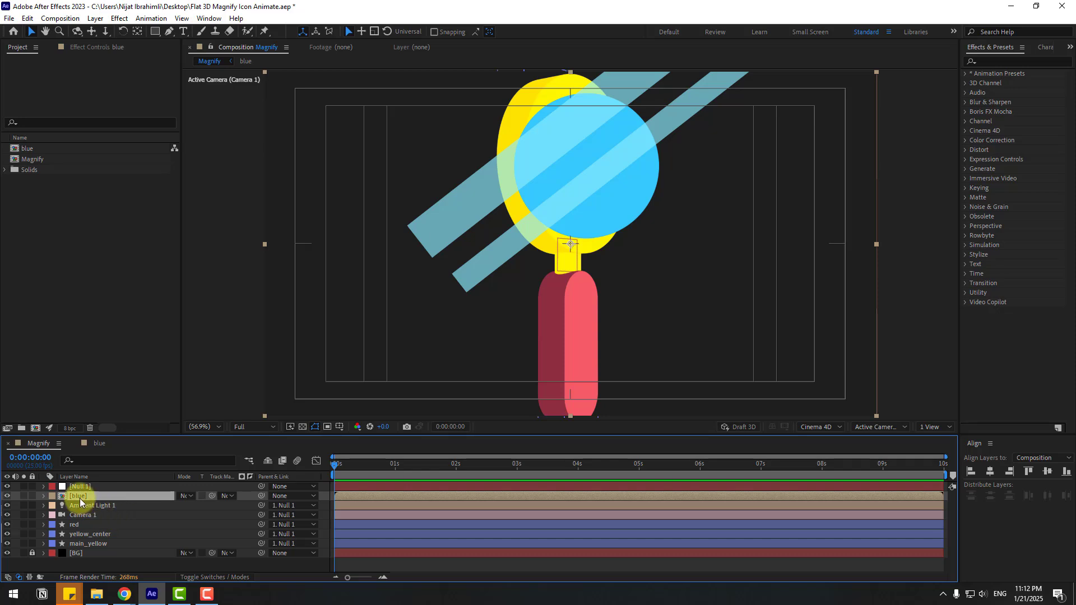
{"action": "left_click_drag", "start_coordinate": [80, 497], "coordinate": [118, 536]}
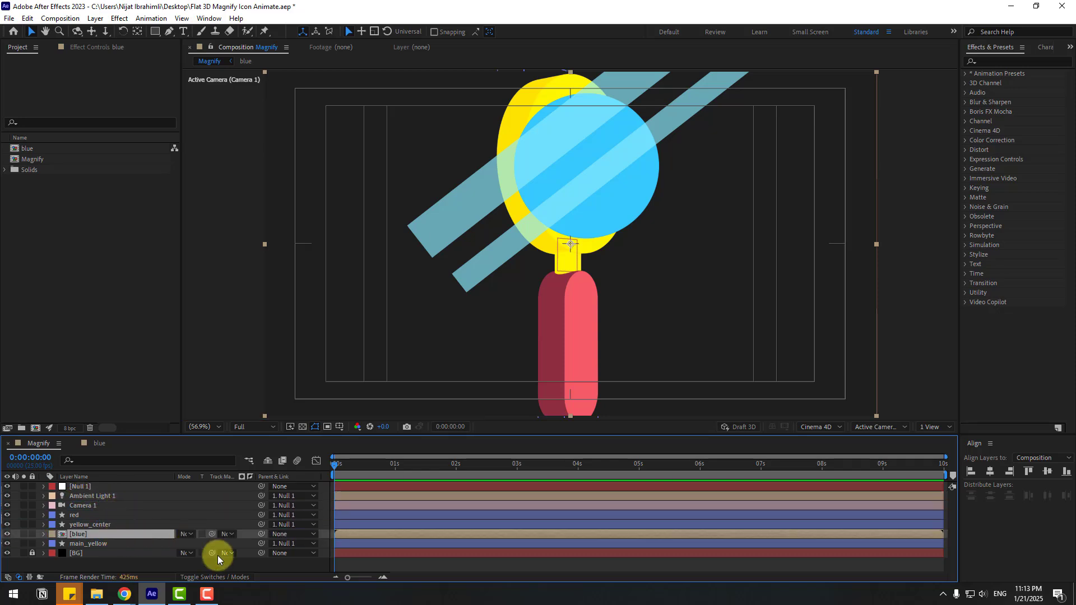
{"action": "left_click", "coordinate": [185, 578]}
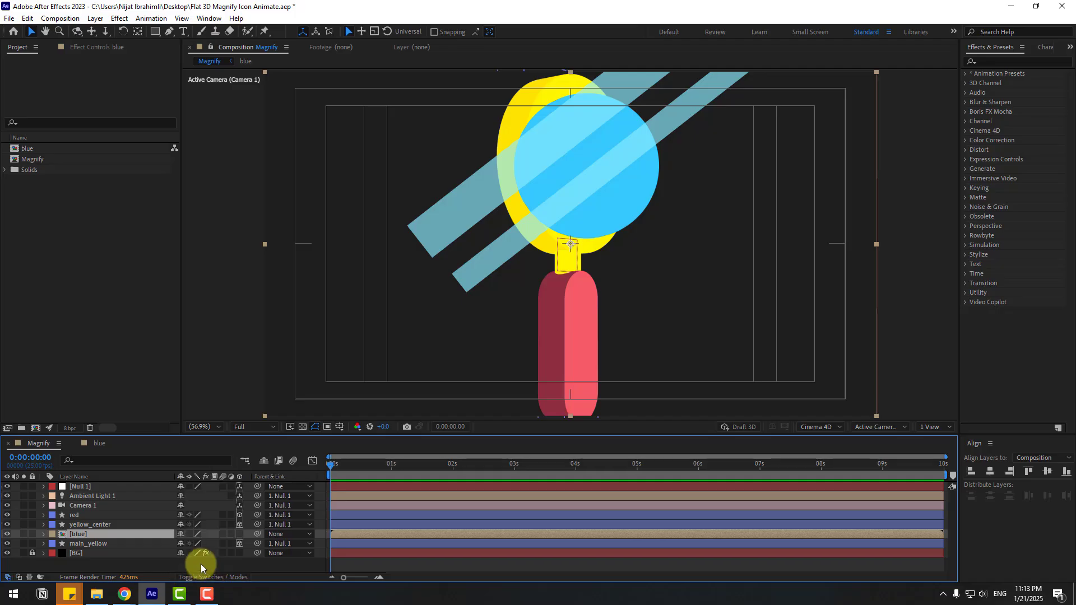
{"action": "left_click", "coordinate": [240, 533]}
{"action": "left_click", "coordinate": [25, 536]}
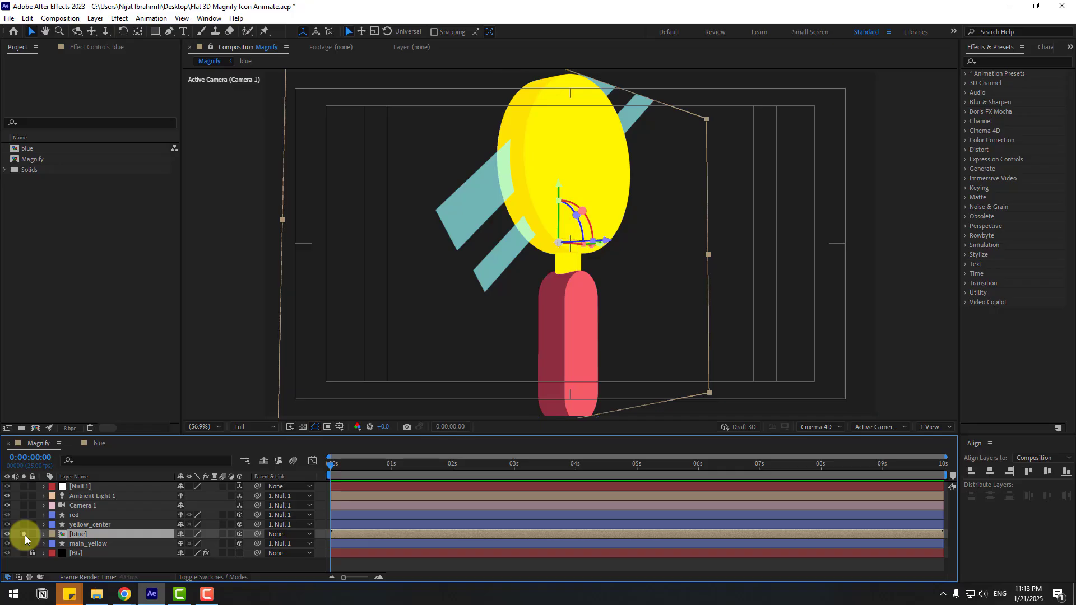
{"action": "left_click", "coordinate": [25, 536]}
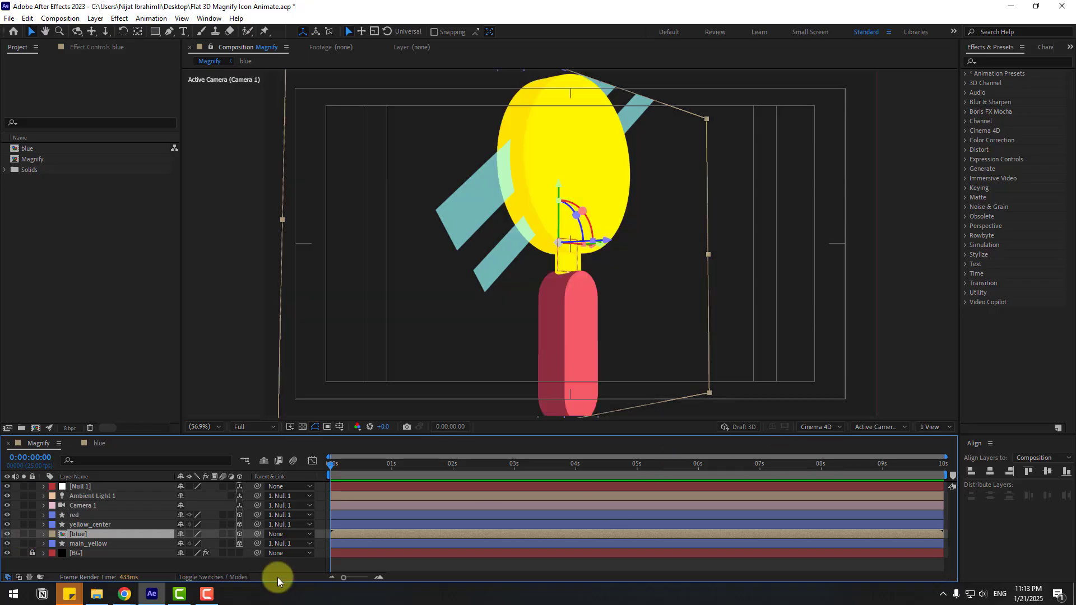
In Custom View 1, shift the blue precomp along its Z axis onto the ring's front face and parent it to Null 1
{"action": "left_click", "coordinate": [876, 430]}
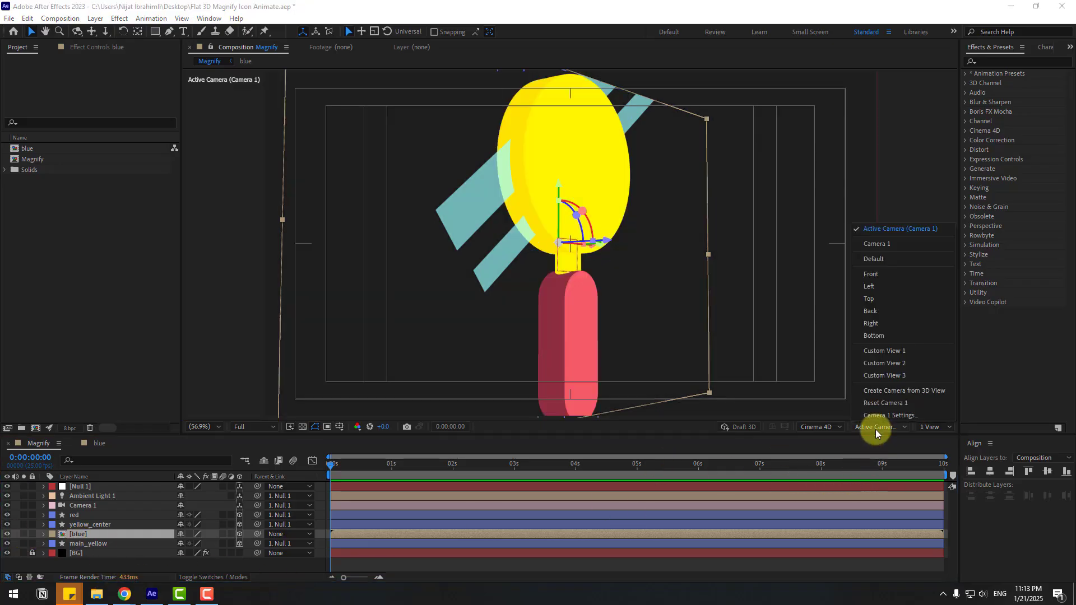
{"action": "left_click", "coordinate": [894, 352]}
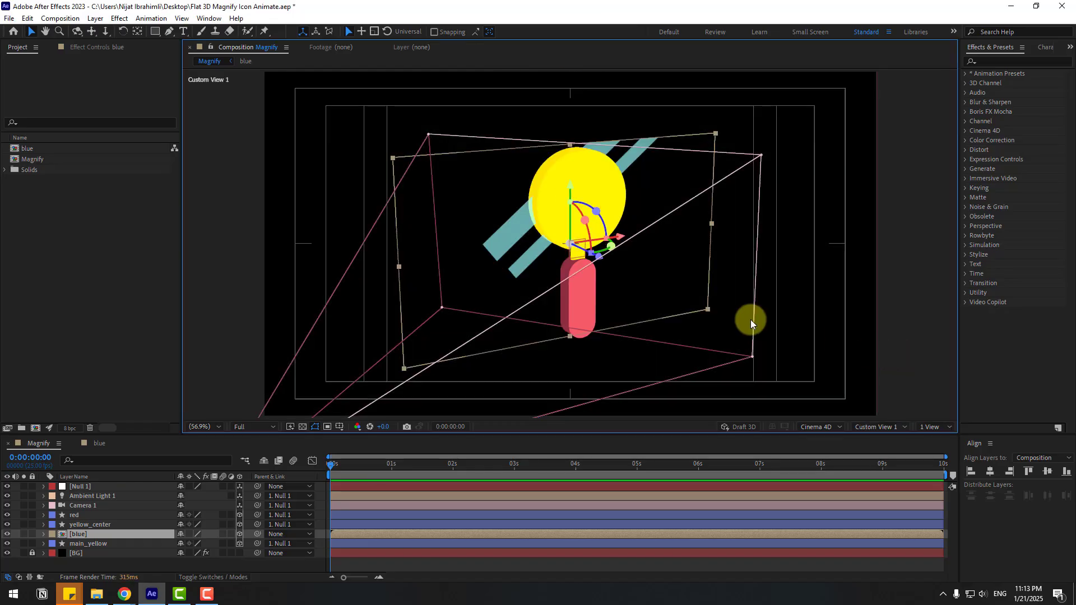
{"action": "key", "text": "slash"}
{"action": "left_click_drag", "start_coordinate": [598, 256], "coordinate": [614, 260]}
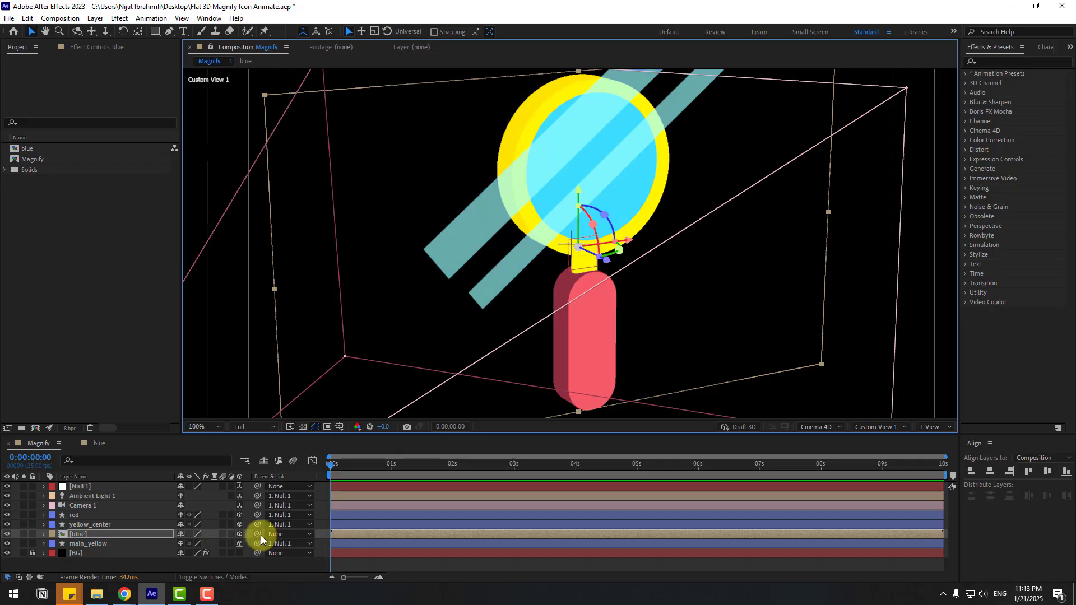
{"action": "left_click_drag", "start_coordinate": [261, 536], "coordinate": [93, 486]}
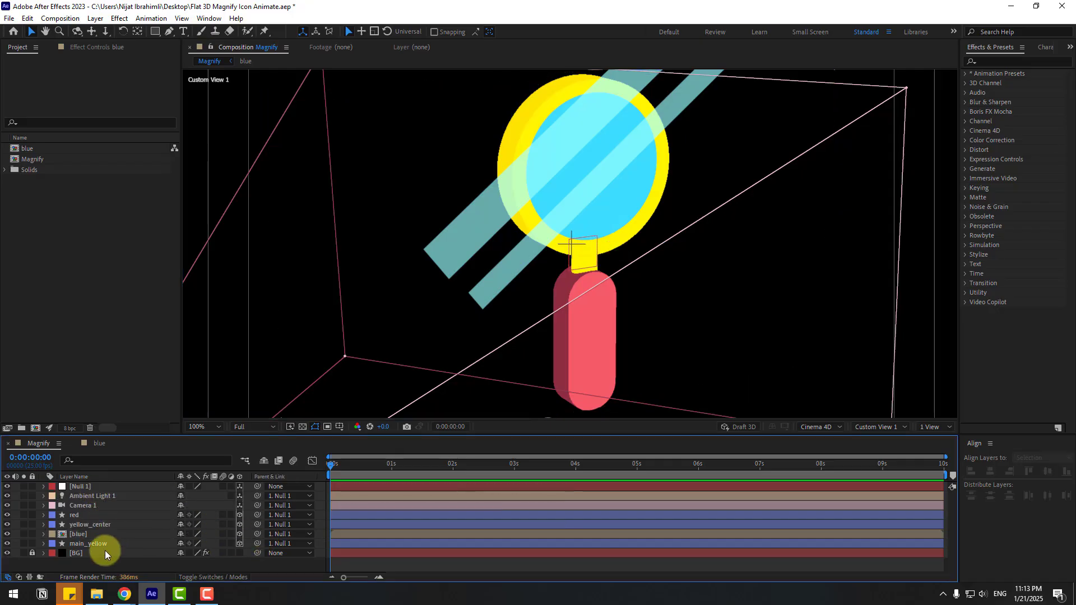
Inside the blue composition, use main-blue as the reflection layer's track matte and turn main-blue's visibility back on
{"action": "left_click", "coordinate": [80, 535]}
{"action": "double_click", "coordinate": [78, 536]}
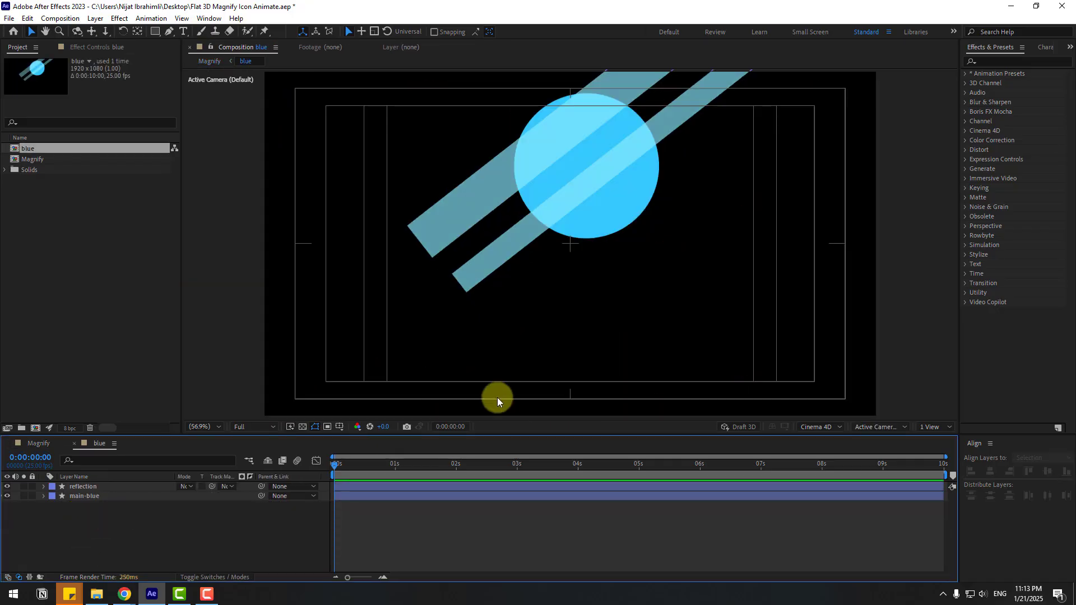
{"action": "left_click", "coordinate": [95, 486]}
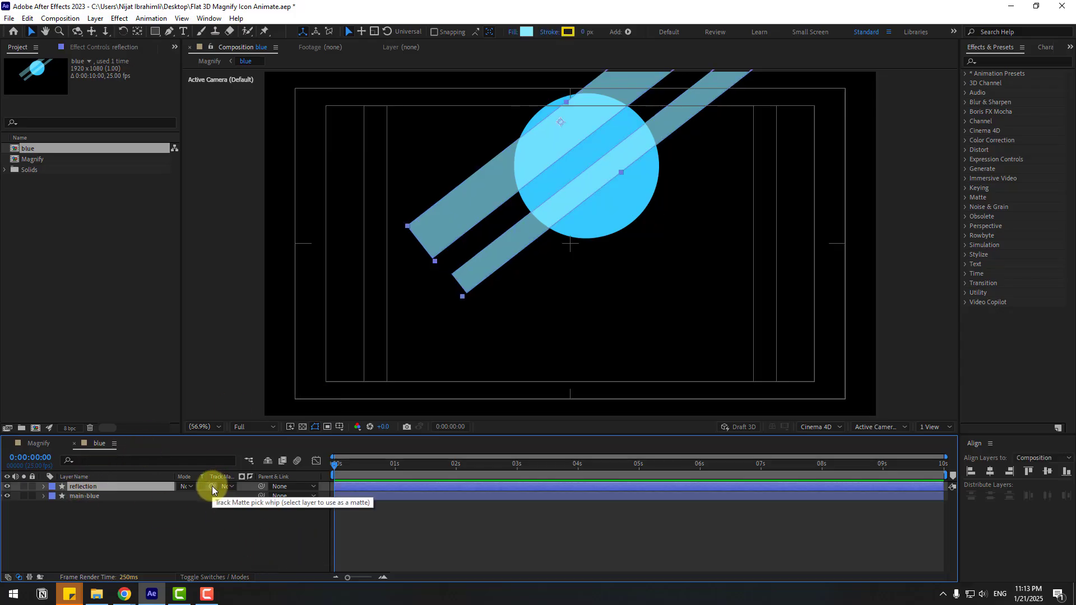
{"action": "left_click_drag", "start_coordinate": [212, 486], "coordinate": [95, 499]}
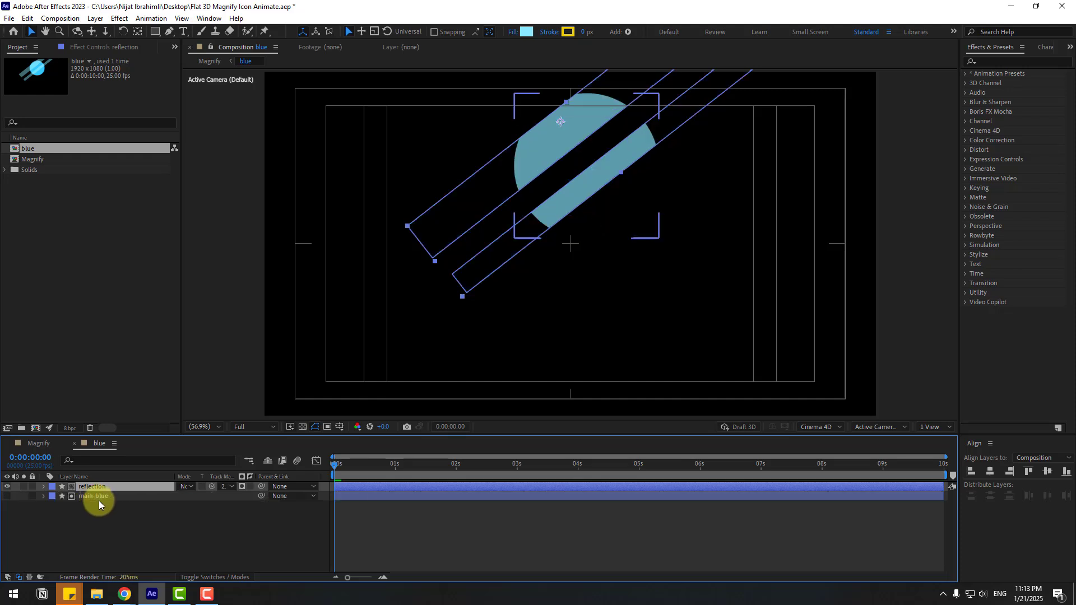
{"action": "left_click", "coordinate": [8, 497]}
{"action": "left_click", "coordinate": [186, 527]}
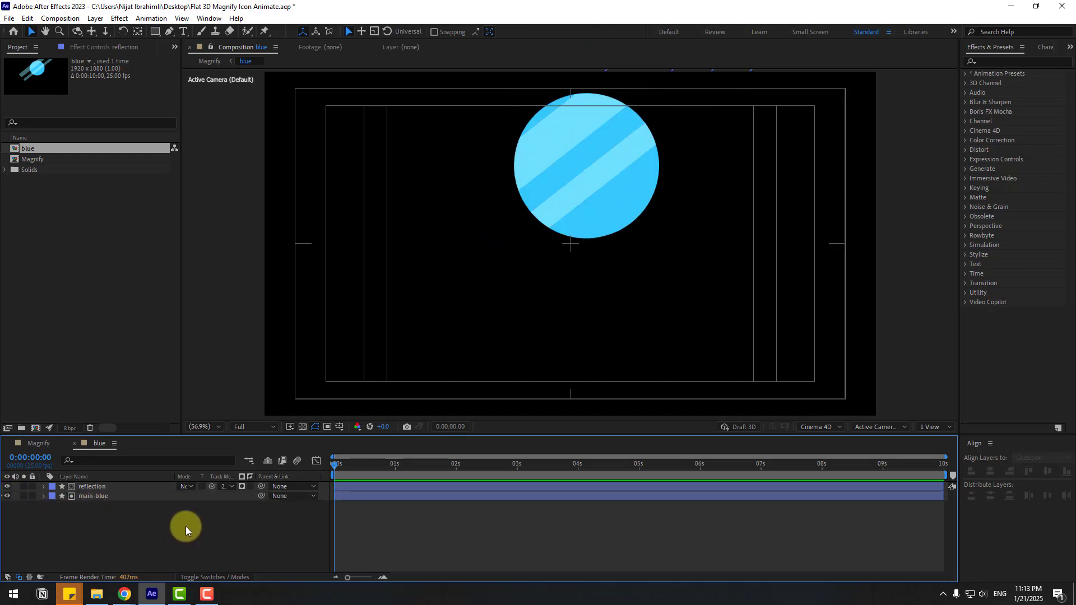
Keyframe the reflection's Position diagonally across the lens, from about 722, -94 at 0 s to about 1327, 397 at 1 s
{"action": "left_click", "coordinate": [85, 488]}
{"action": "left_click_drag", "start_coordinate": [580, 172], "coordinate": [491, 140]}
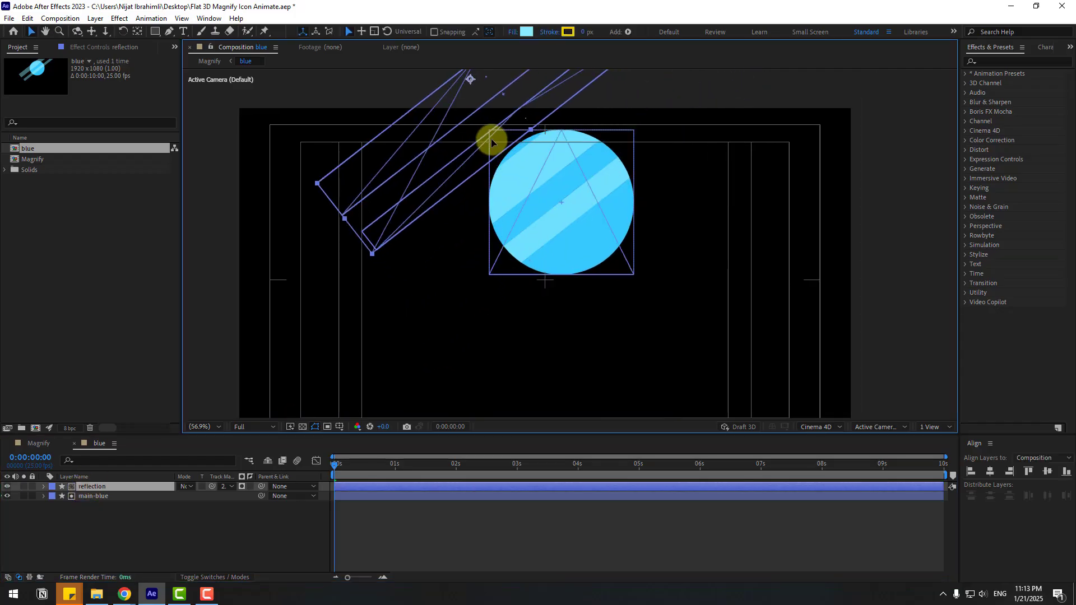
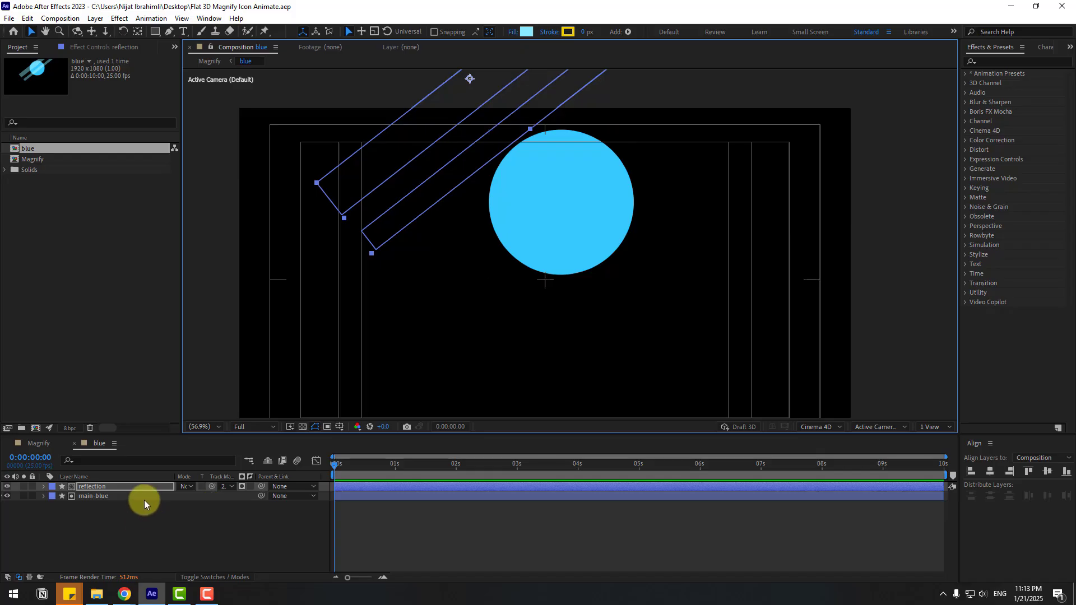
{"action": "key", "text": "p"}
{"action": "left_click", "coordinate": [72, 496]}
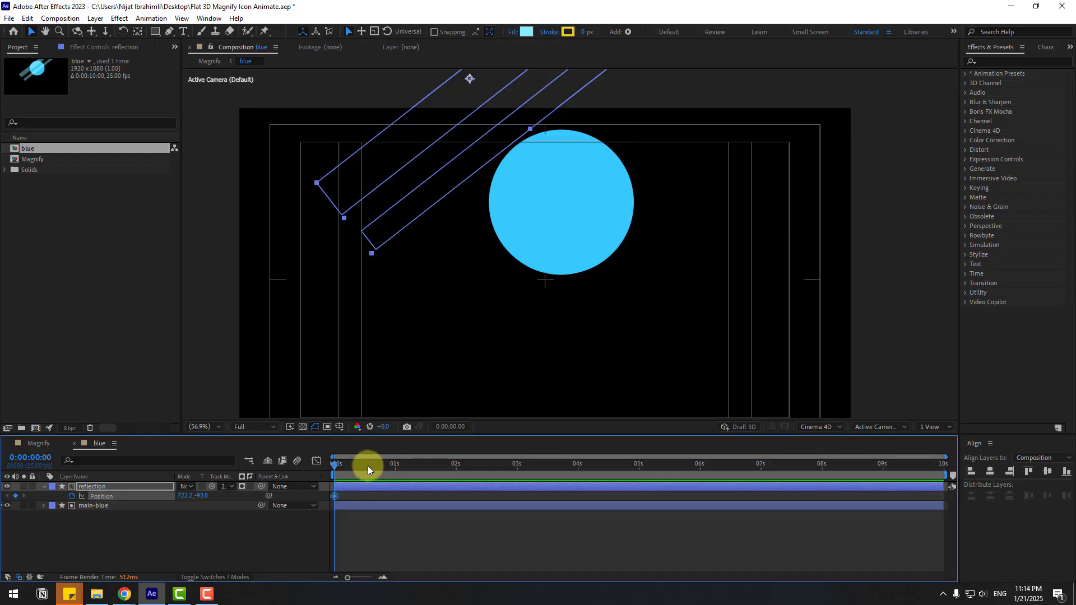
{"action": "left_click_drag", "start_coordinate": [385, 466], "coordinate": [396, 472]}
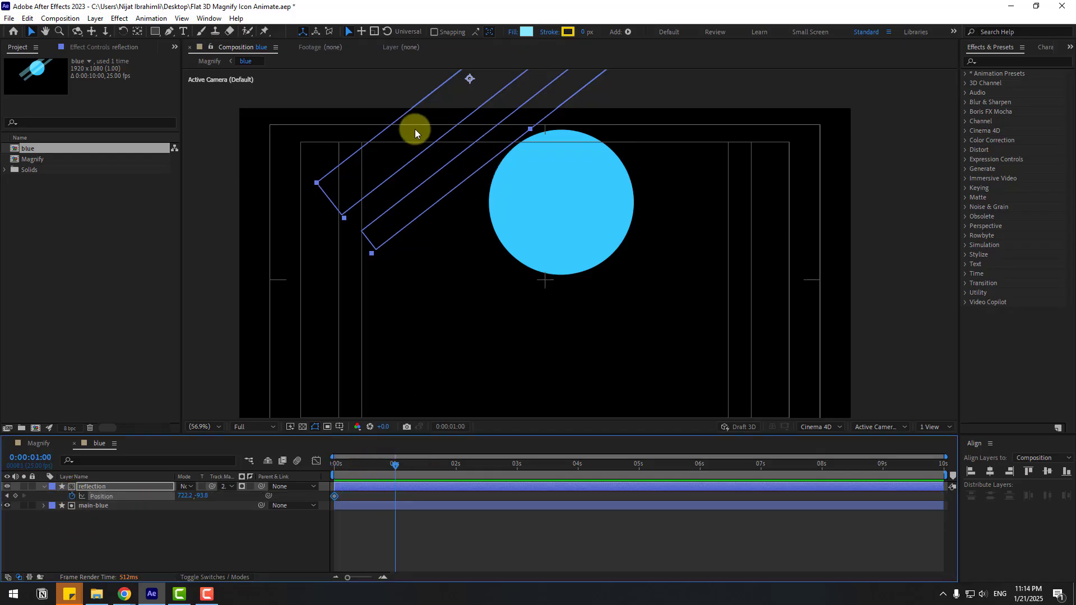
{"action": "left_click_drag", "start_coordinate": [435, 124], "coordinate": [617, 282]}
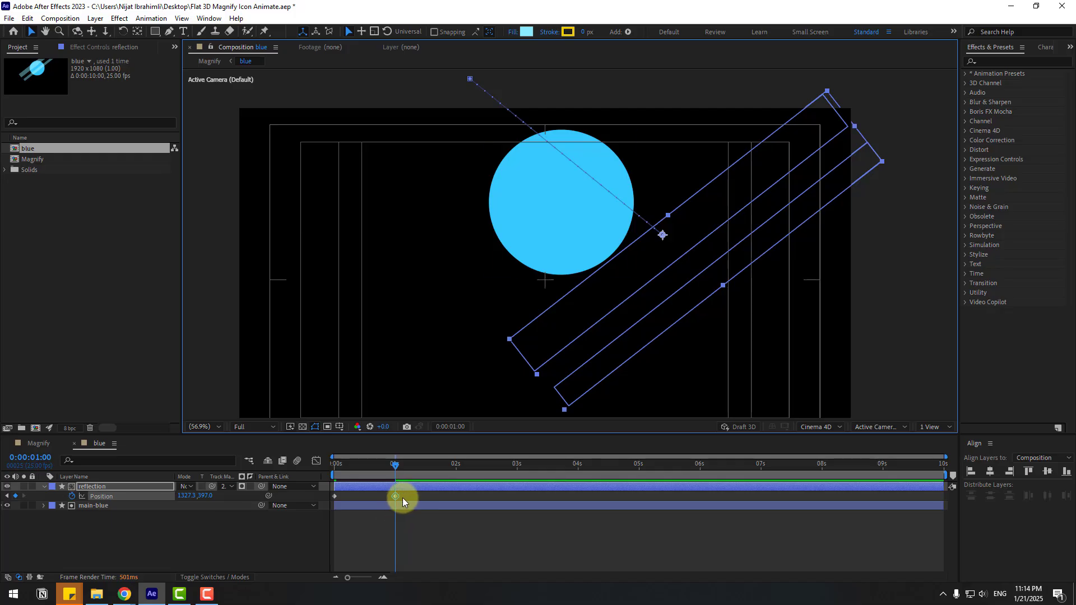
Apply Easy Ease to both reflection Position keyframes and preview the sweep across the blue circle
{"action": "left_click_drag", "start_coordinate": [403, 498], "coordinate": [330, 500]}
{"action": "right_click", "coordinate": [334, 496]}
{"action": "mouse_move", "coordinate": [404, 489]}
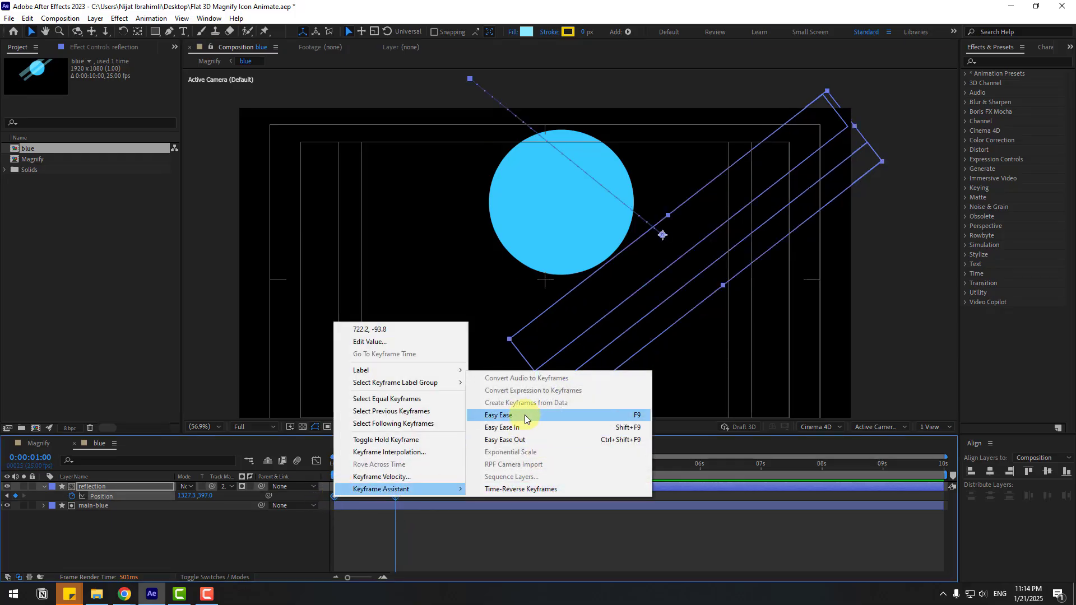
{"action": "left_click", "coordinate": [629, 415]}
{"action": "key", "text": "space"}
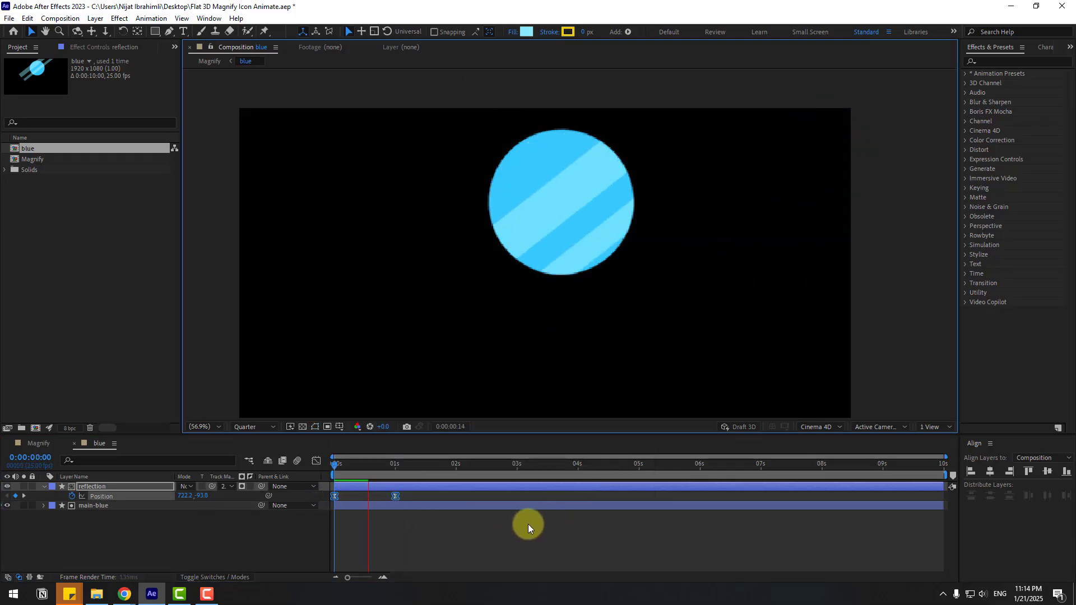
{"action": "left_click", "coordinate": [412, 467]}
Set the Magnify composition's preview to Quarter resolution and scrub through the reflection sweep to 0:00:00:15
{"action": "left_click", "coordinate": [18, 444]}
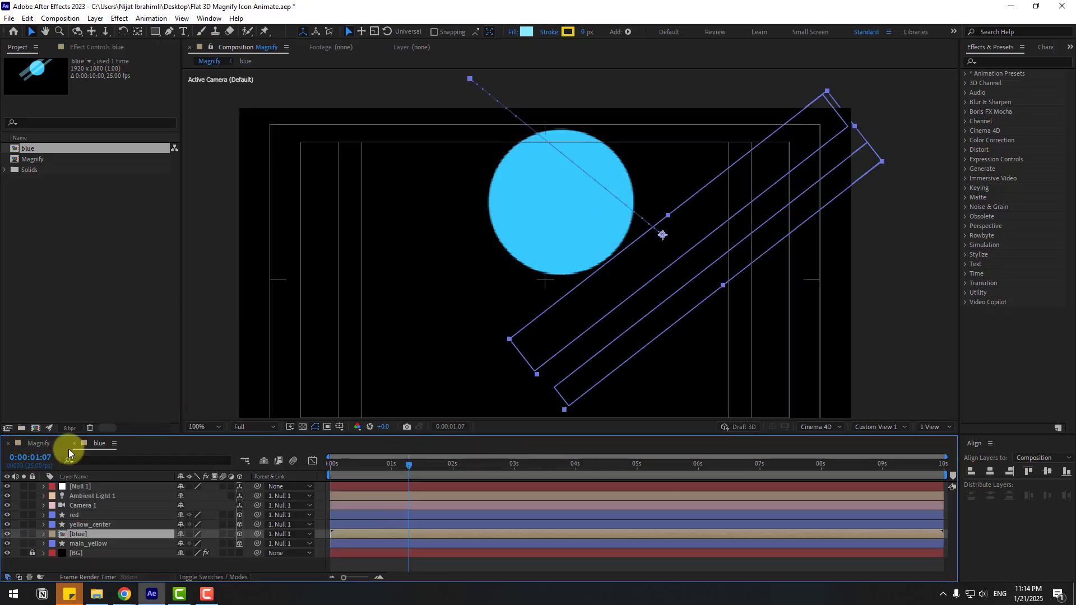
{"action": "left_click", "coordinate": [350, 464]}
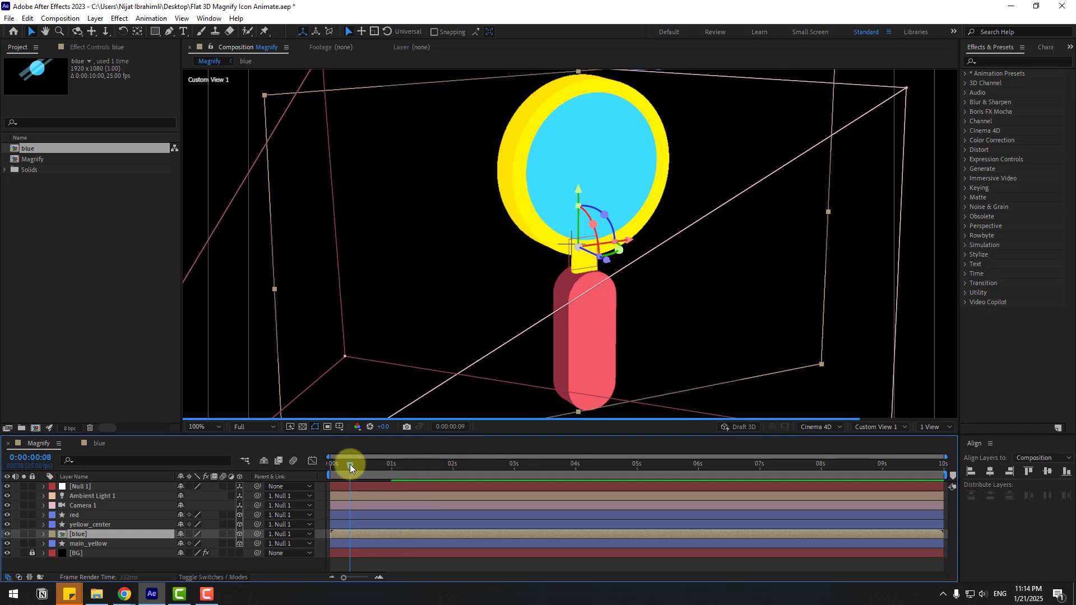
{"action": "left_click", "coordinate": [241, 425]}
{"action": "left_click", "coordinate": [255, 479]}
{"action": "left_click_drag", "start_coordinate": [334, 469], "coordinate": [367, 468]}
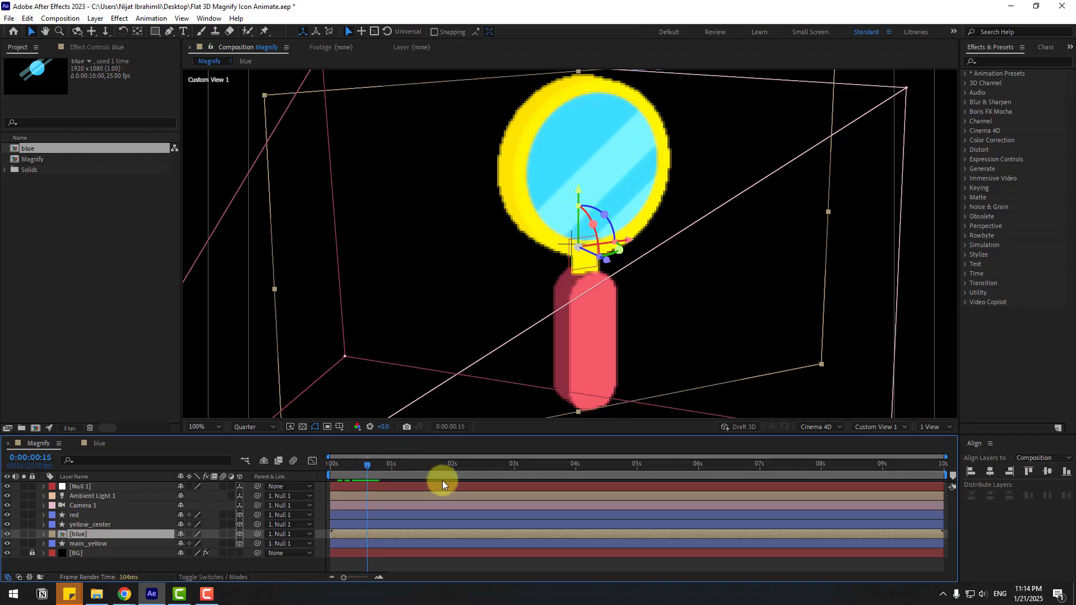
Duplicate the blue precomp layer and rename the copy blue-back
{"action": "key", "text": "ctrl+d"}
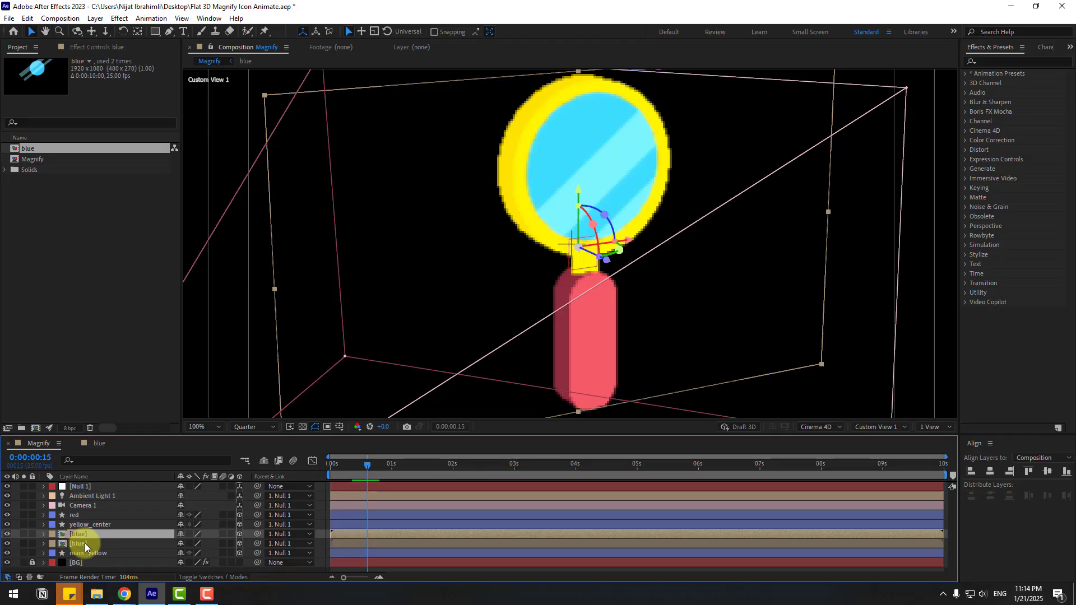
{"action": "key", "text": "Return"}
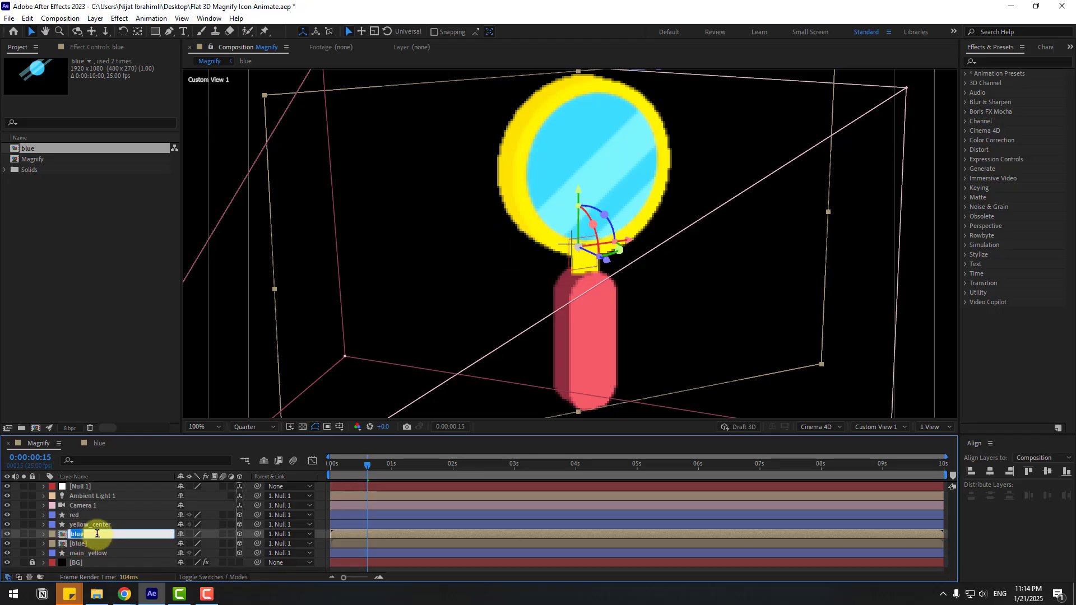
{"action": "type", "text": "blue-back"}
{"action": "key", "text": "Return"}
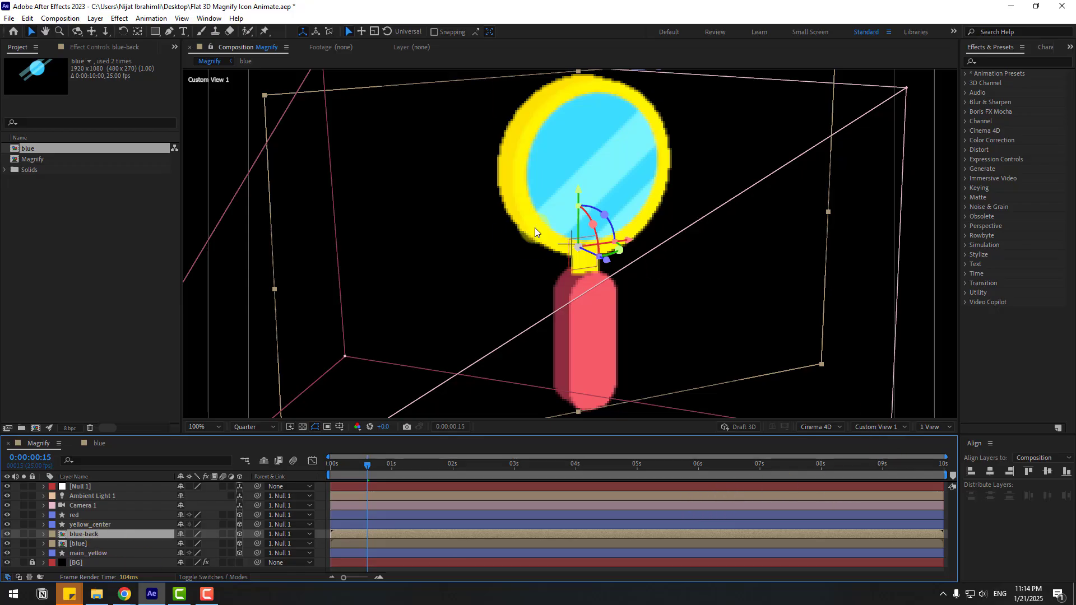
Shift blue-back along its Z axis until it sits on the back face of the yellow ring
{"action": "key", "text": "c"}
{"action": "left_click_drag", "start_coordinate": [504, 211], "coordinate": [711, 227]}
{"action": "key", "text": "v"}
{"action": "left_click", "coordinate": [83, 535]}
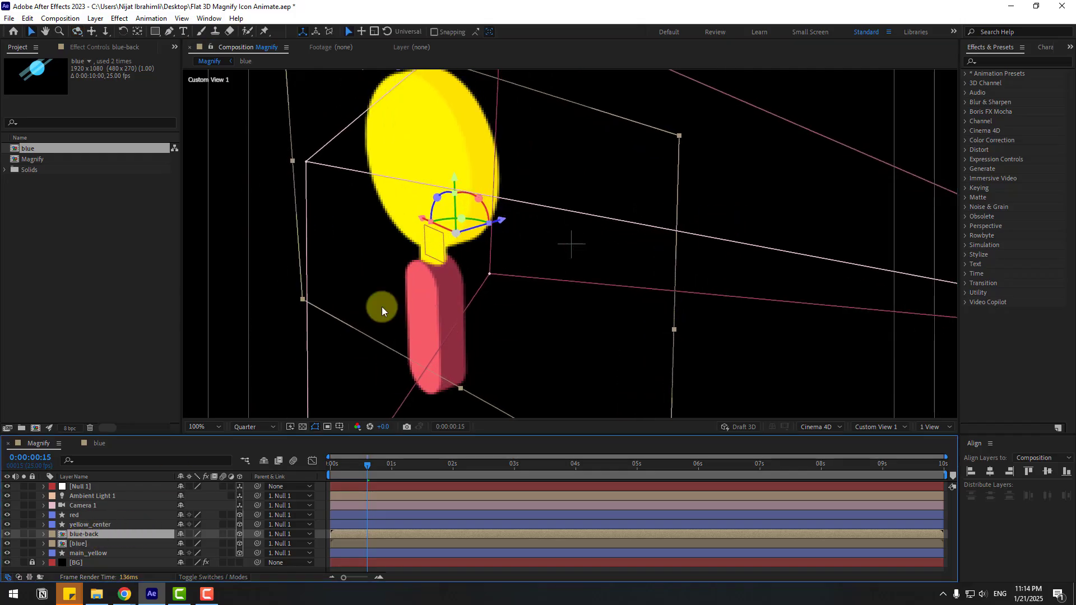
{"action": "left_click_drag", "start_coordinate": [499, 219], "coordinate": [475, 228]}
Orbit around the magnifying glass to inspect the lens on both faces, and return to the Active Camera view
{"action": "key", "text": "c"}
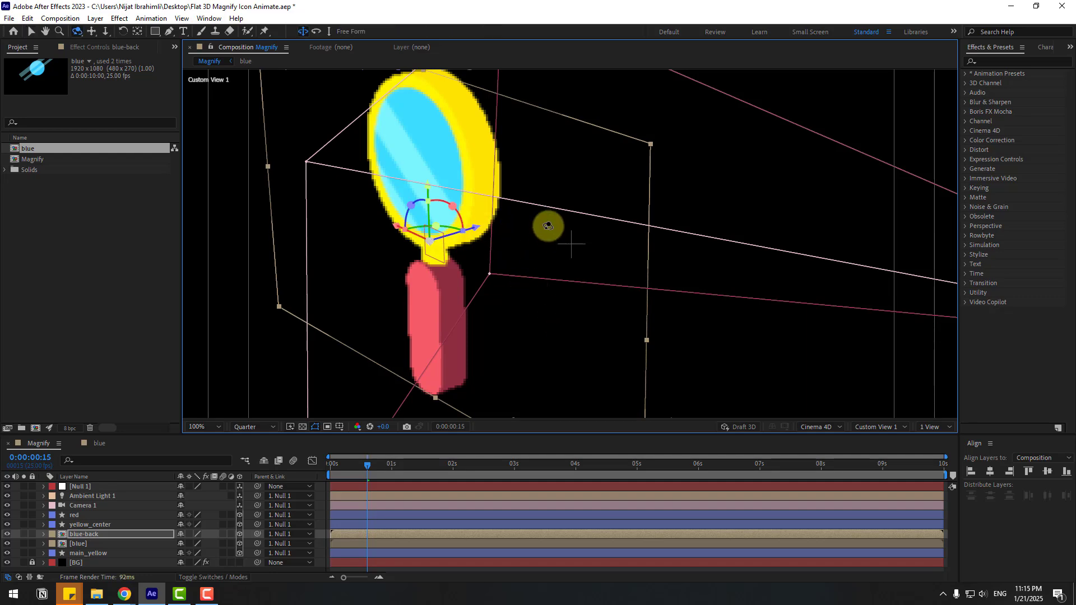
{"action": "left_click_drag", "start_coordinate": [547, 223], "coordinate": [384, 209]}
{"action": "key", "text": "v"}
{"action": "left_click", "coordinate": [862, 432]}
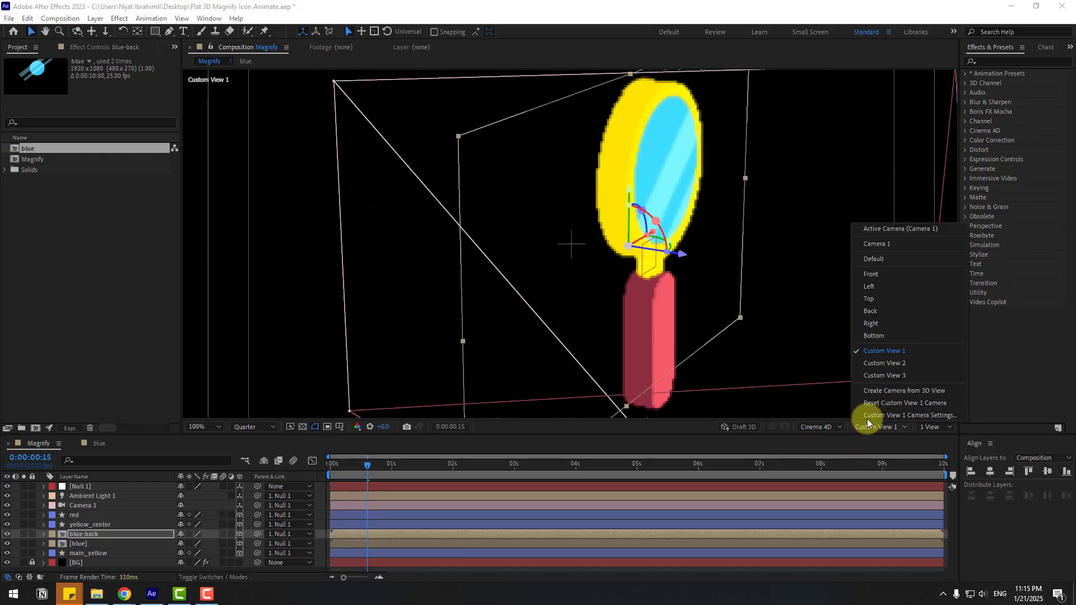
{"action": "left_click", "coordinate": [886, 231]}
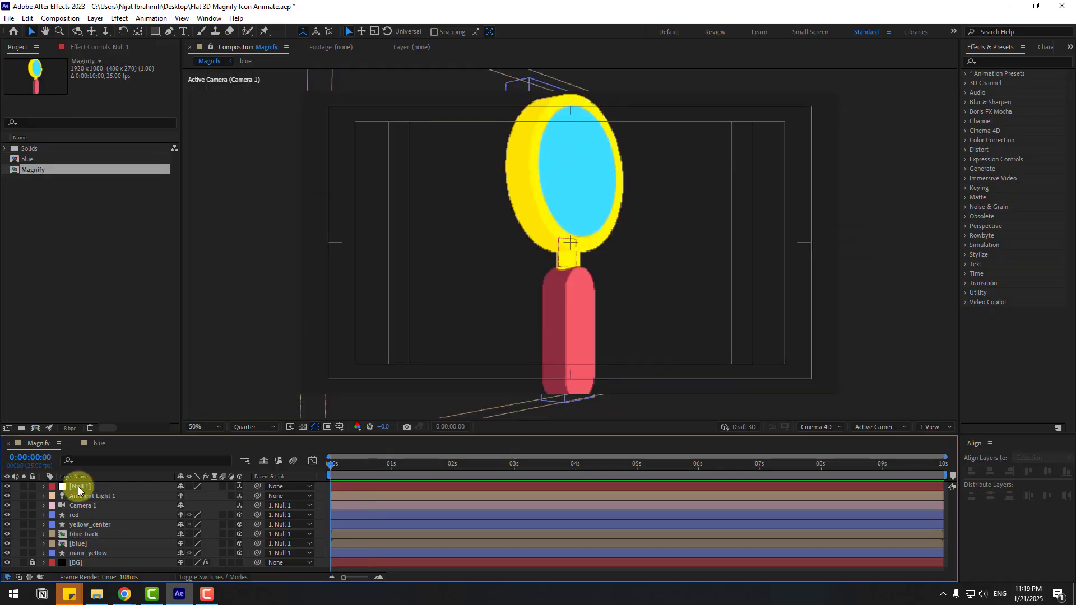
Delete the null layer and pre-compose the red, yellow_center, blue-back, blue and main_yellow layers as Magnify 3D
{"action": "left_click", "coordinate": [78, 488]}
{"action": "key", "text": "Delete"}
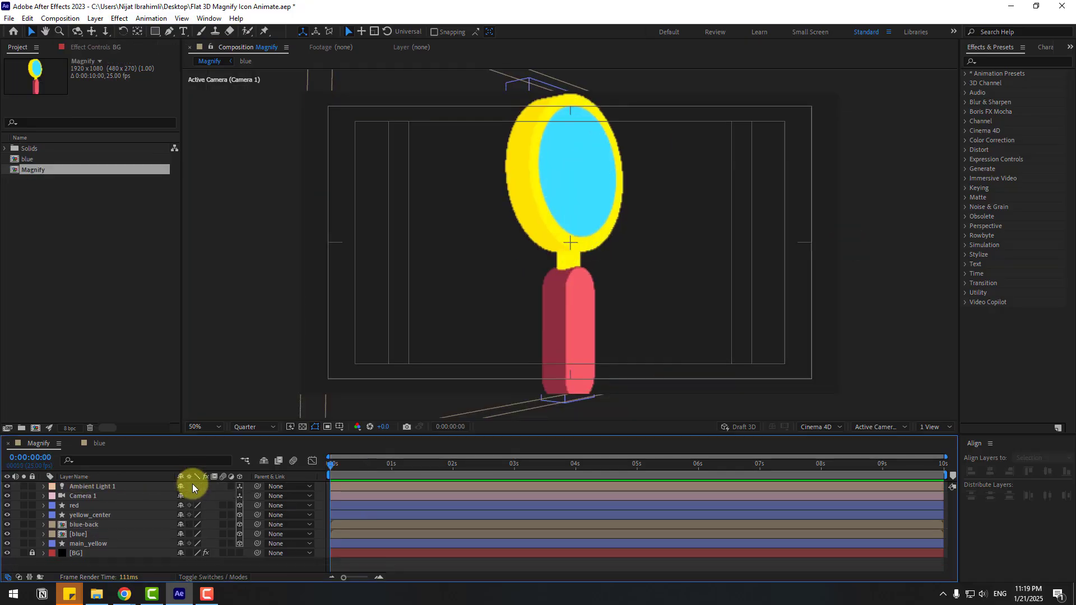
{"action": "left_click", "coordinate": [85, 544]}
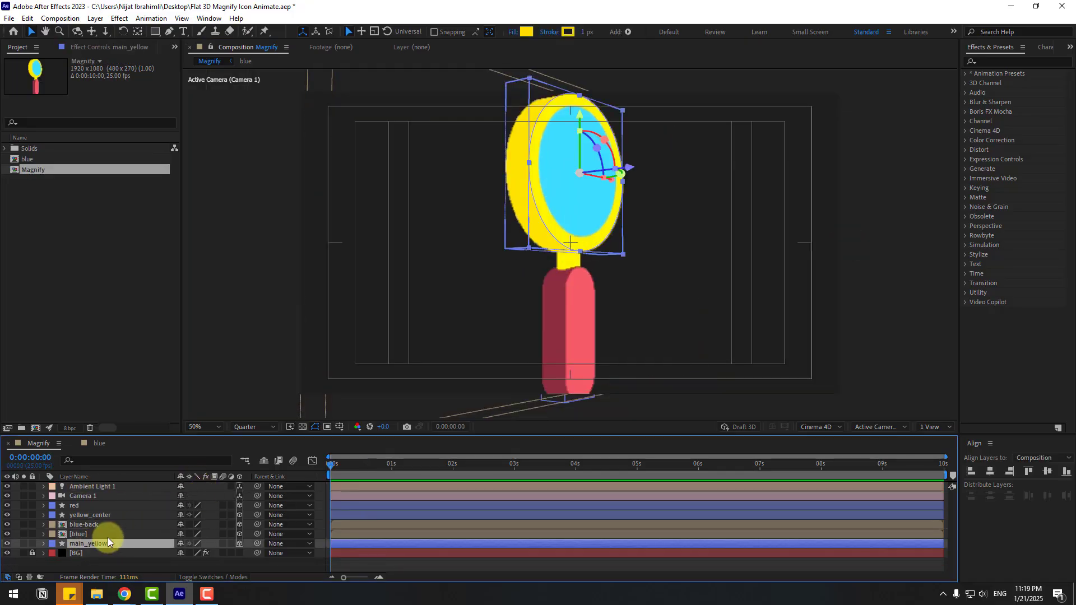
{"action": "left_click", "coordinate": [81, 534], "text": "ctrl"}
{"action": "left_click", "coordinate": [83, 524], "text": "ctrl"}
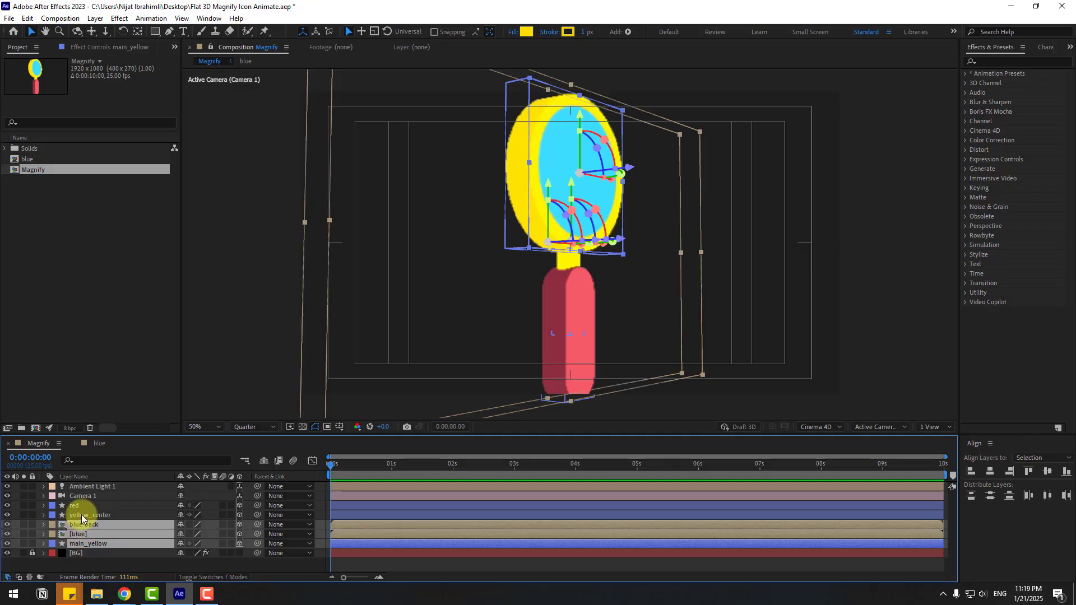
{"action": "left_click", "coordinate": [79, 515], "text": "ctrl"}
{"action": "left_click", "coordinate": [73, 505], "text": "ctrl"}
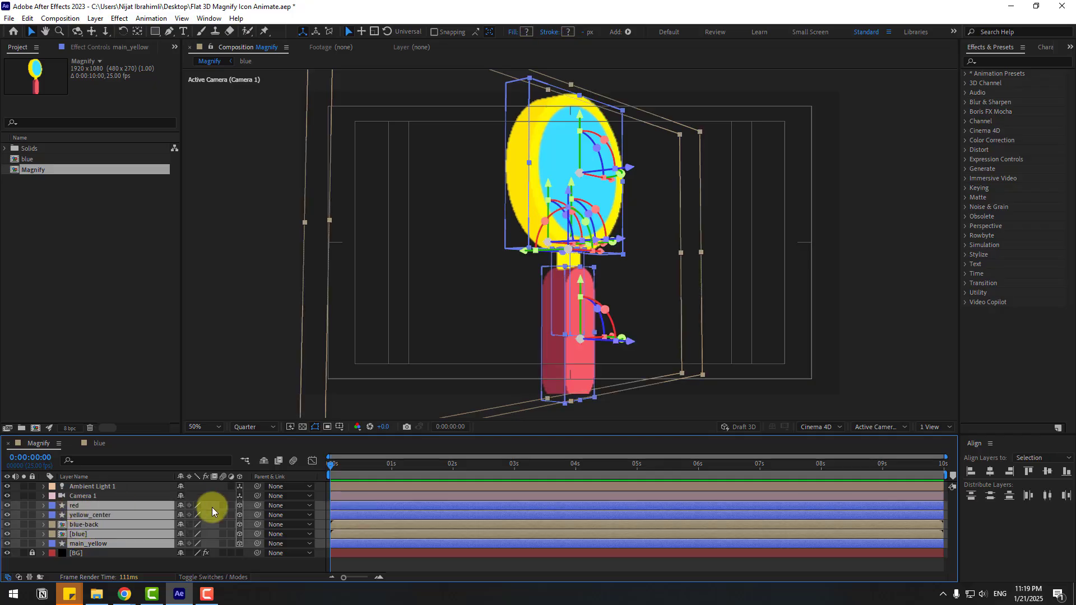
{"action": "right_click", "coordinate": [91, 529]}
{"action": "left_click", "coordinate": [141, 455]}
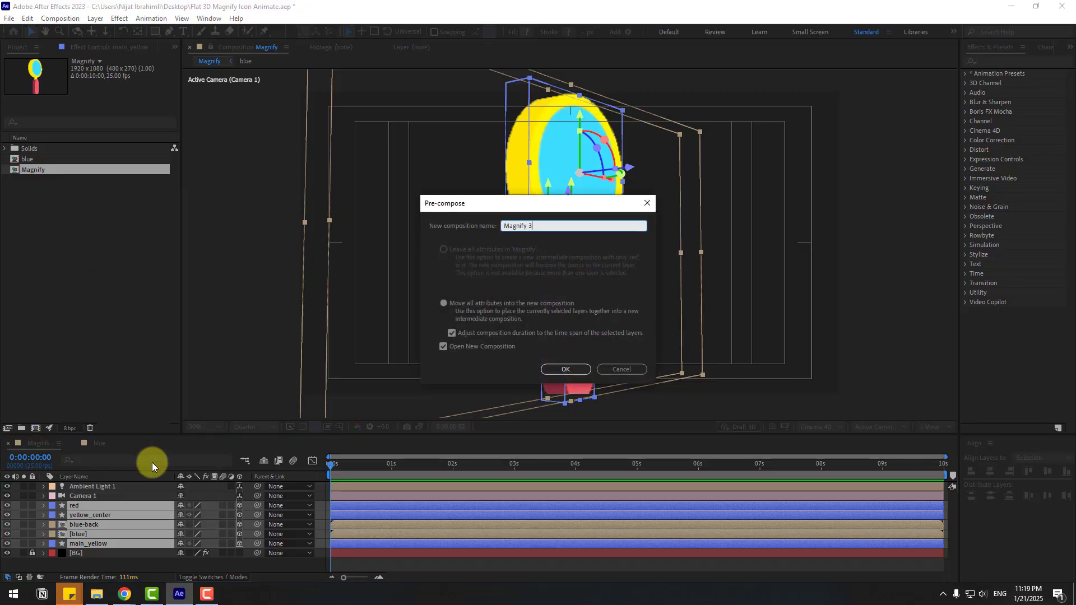
{"action": "left_click", "coordinate": [565, 369]}
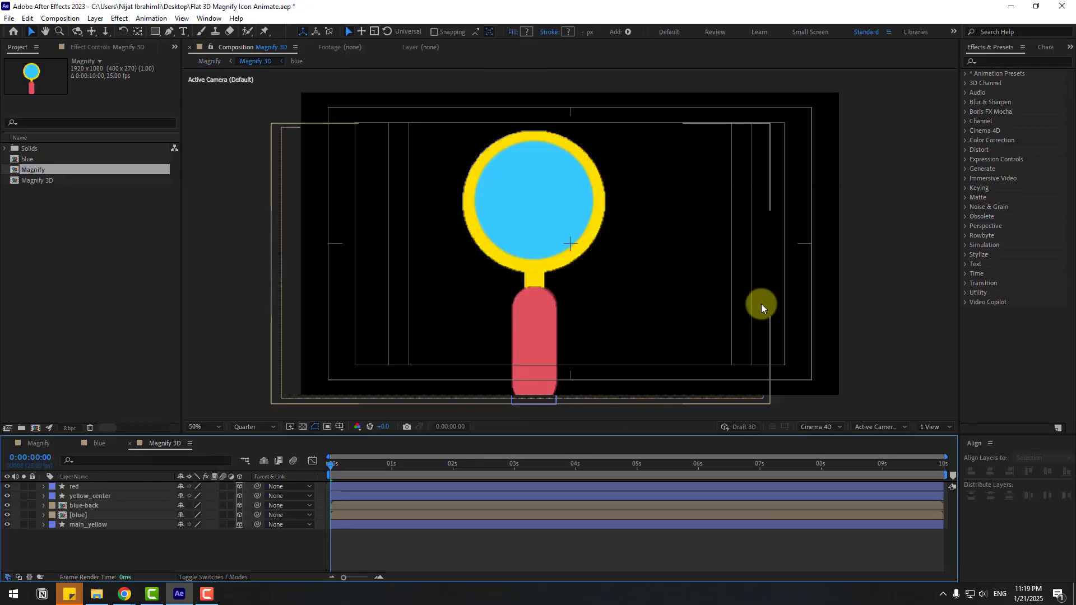
Back in the Magnify composition, make the Magnify 3D precomp a 3D layer and collapse its transformations
{"action": "left_click", "coordinate": [36, 442]}
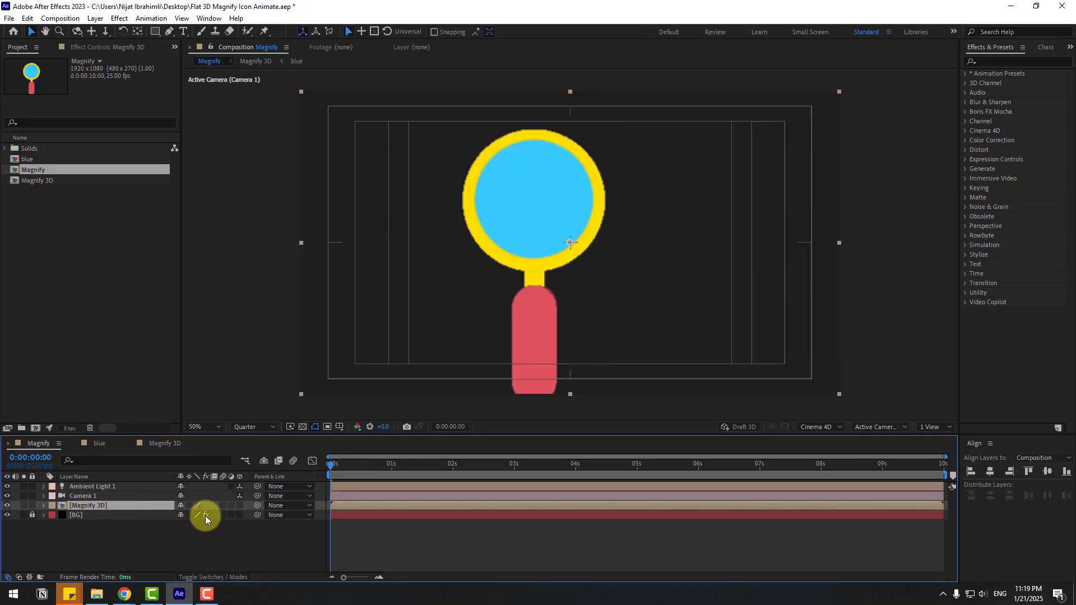
{"action": "left_click", "coordinate": [240, 505]}
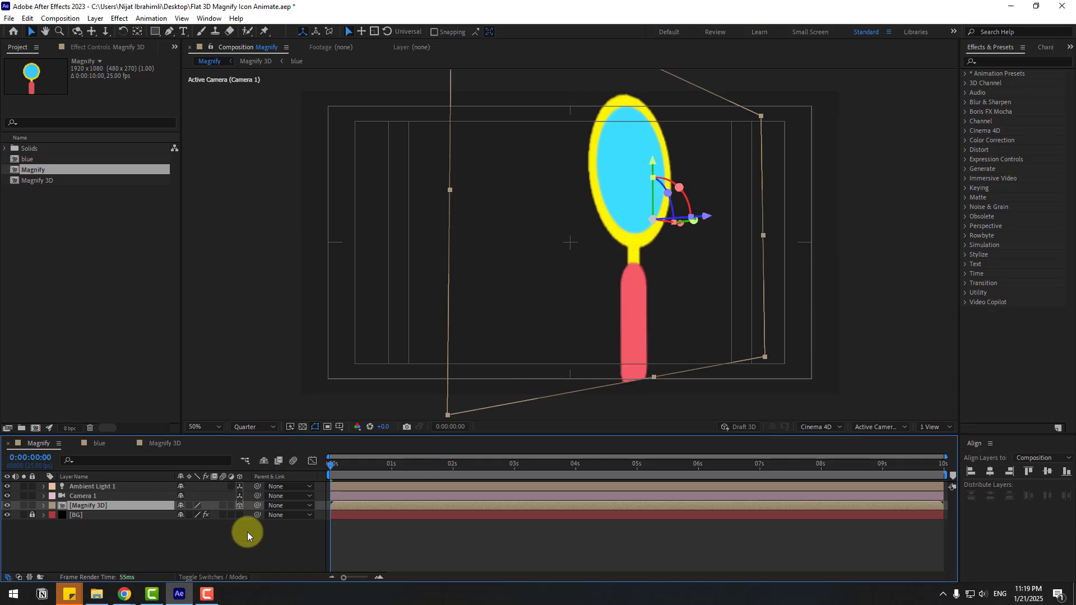
{"action": "left_click", "coordinate": [220, 539]}
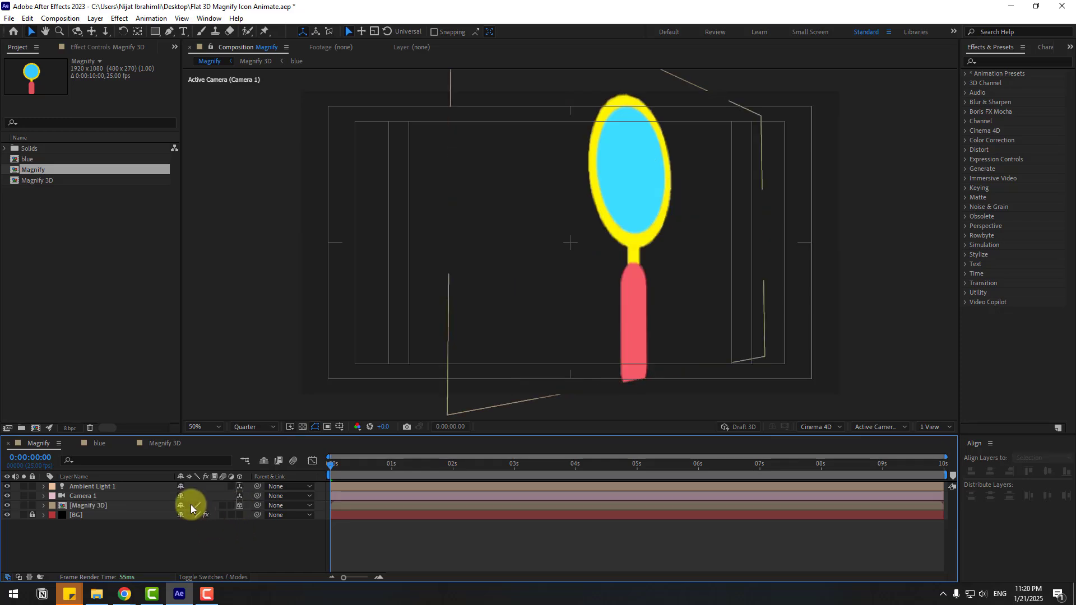
{"action": "left_click", "coordinate": [190, 506]}
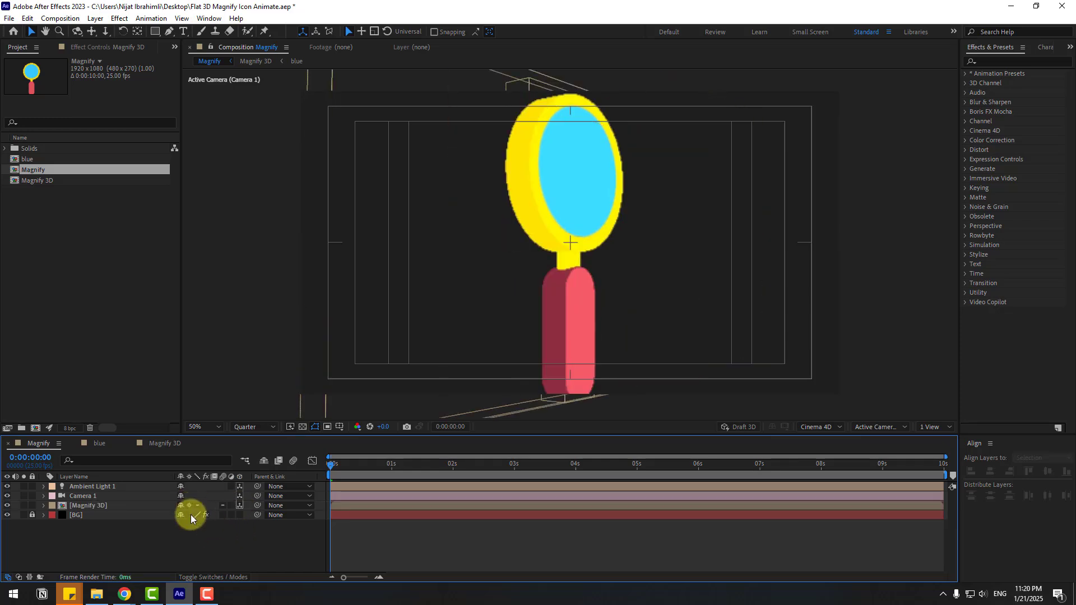
Try rotating the Magnify 3D layer about its Y axis
{"action": "left_click", "coordinate": [89, 507]}
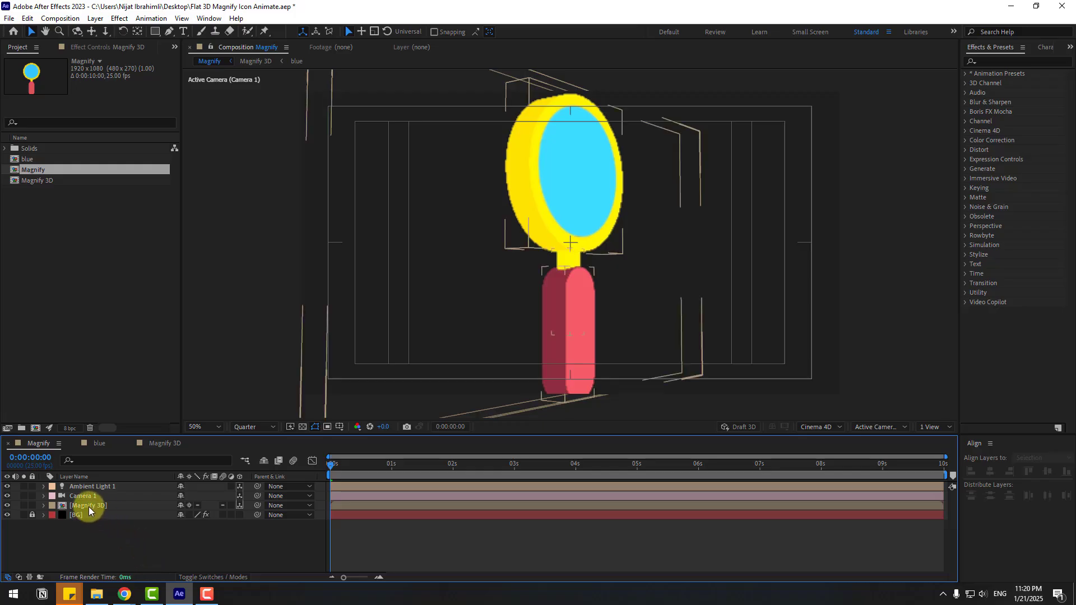
{"action": "key", "text": "r"}
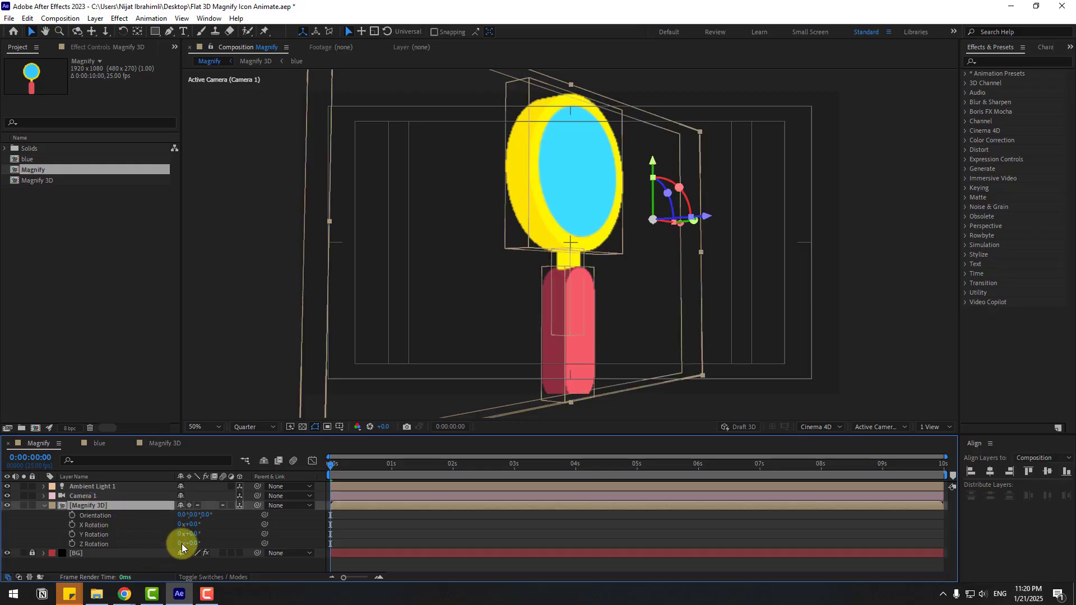
{"action": "left_click_drag", "start_coordinate": [195, 535], "coordinate": [197, 535]}
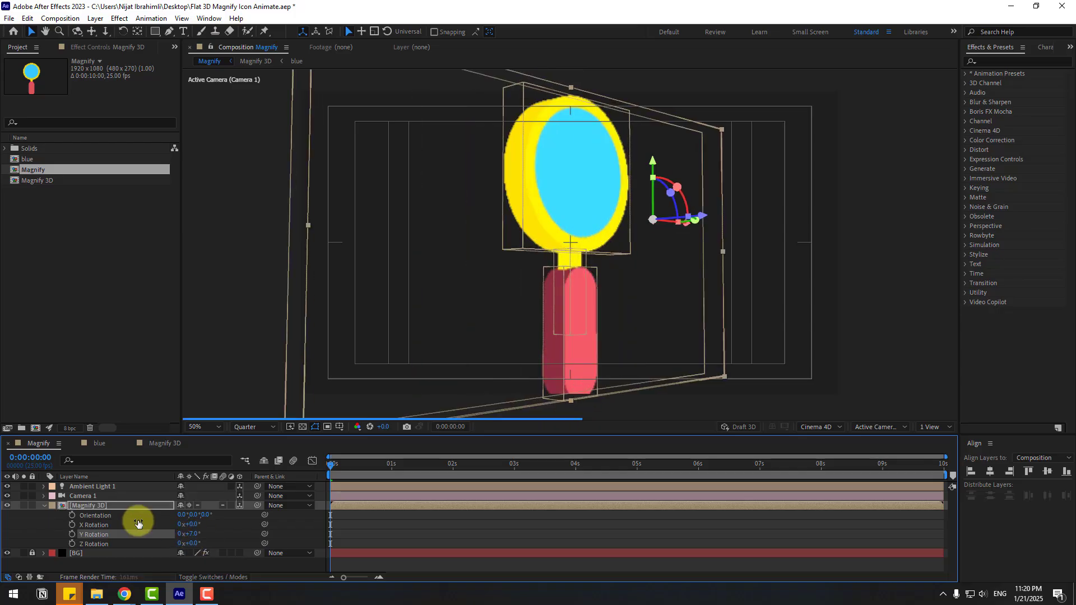
{"action": "key", "text": "ctrl+z"}
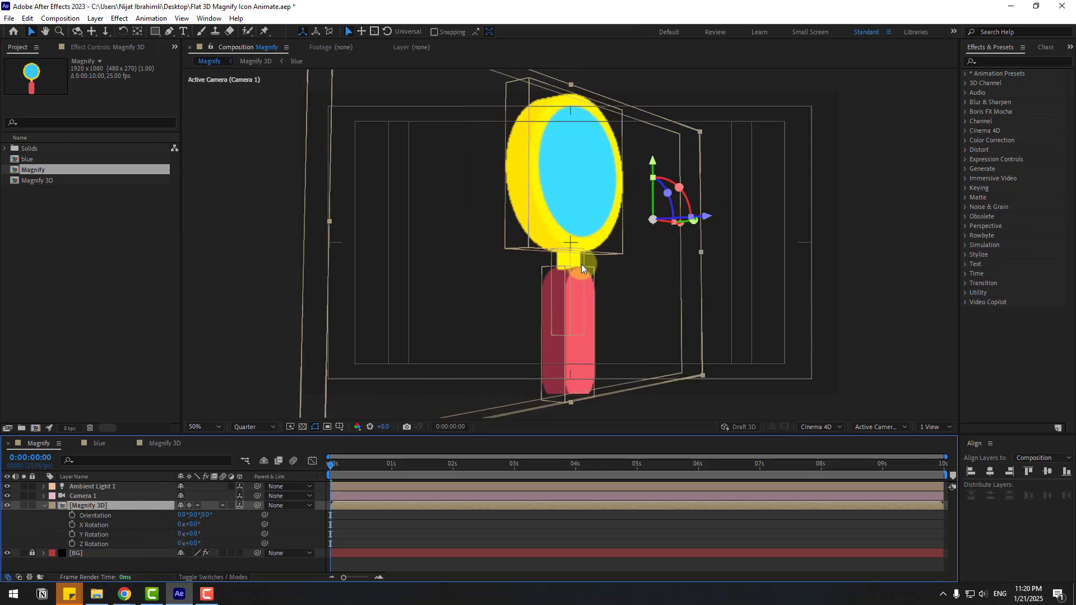
Move Magnify 3D's anchor point to the middle of the magnifying glass and scale the layer to 71%
{"action": "left_click", "coordinate": [136, 35]}
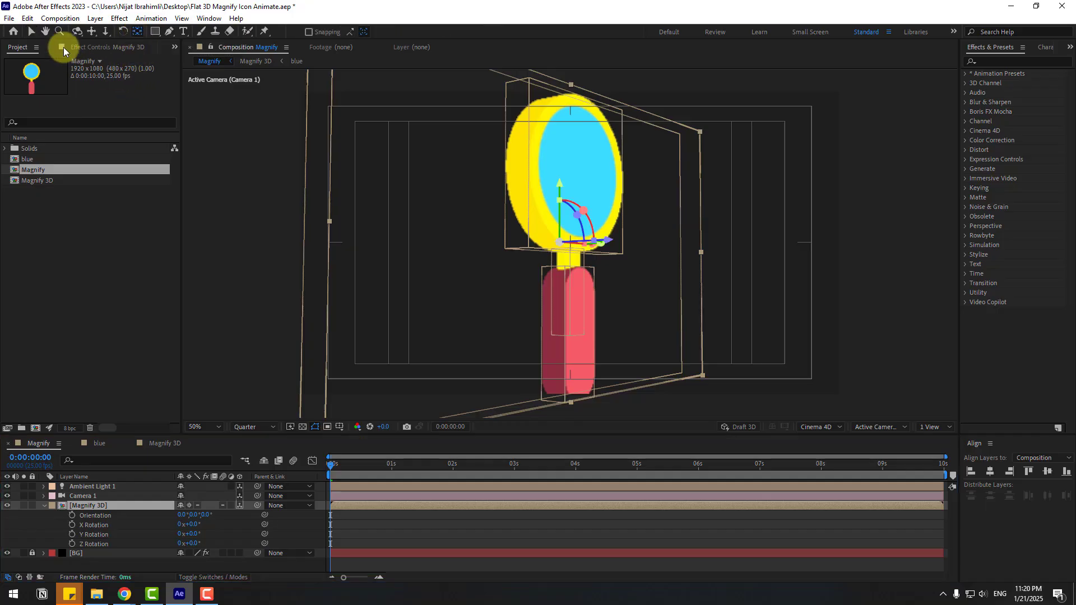
{"action": "left_click_drag", "start_coordinate": [194, 535], "coordinate": [178, 509]}
{"action": "key", "text": "s"}
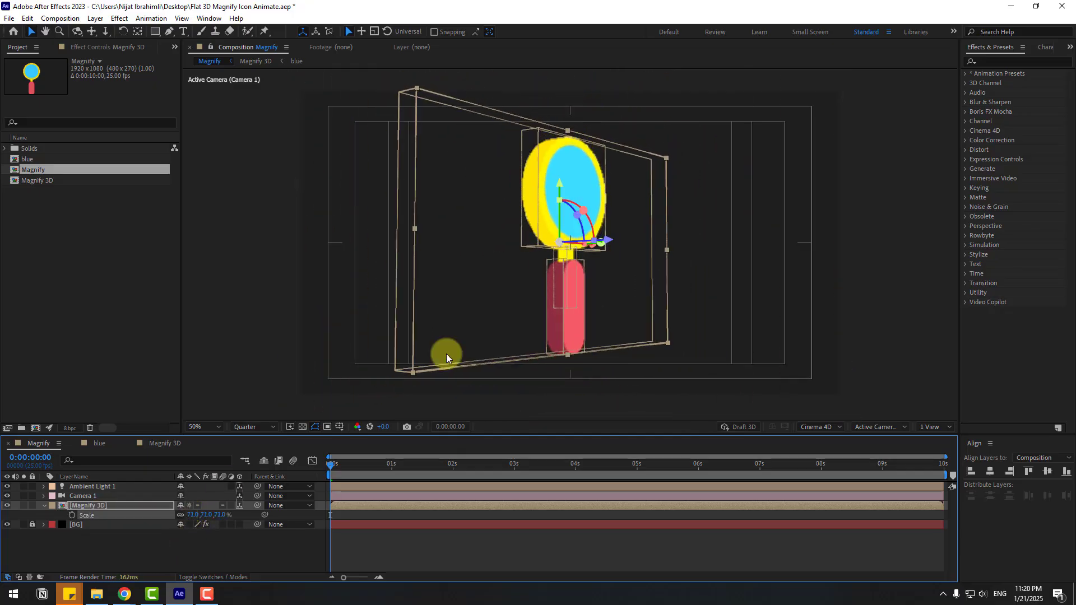
Set Magnify 3D's Y Rotation to 20° and nudge the layer slightly sideways toward the frame's center
{"action": "key", "text": "r"}
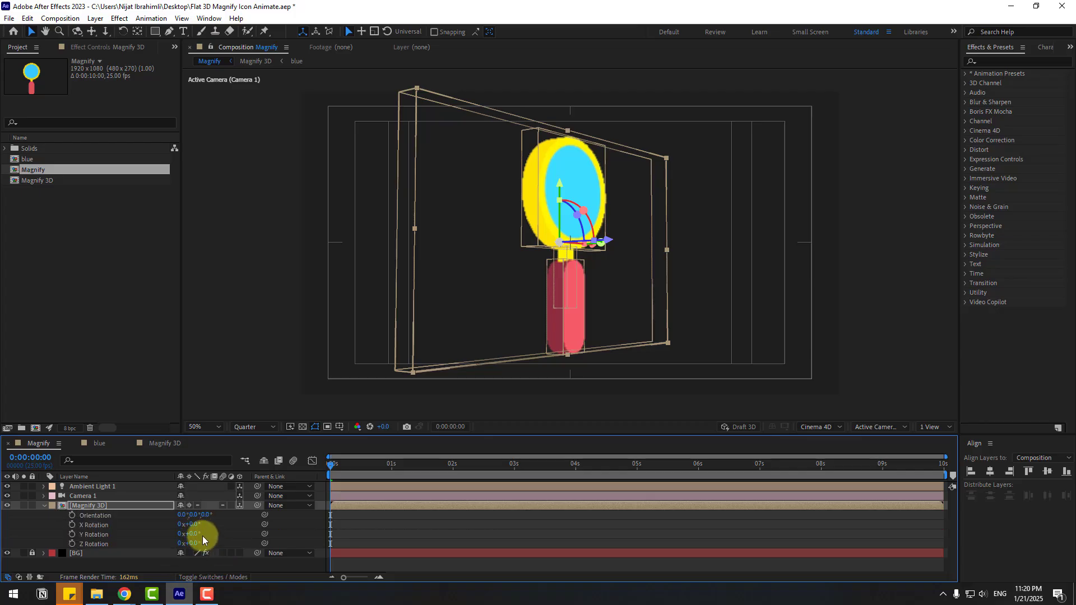
{"action": "left_click_drag", "start_coordinate": [196, 534], "coordinate": [207, 539]}
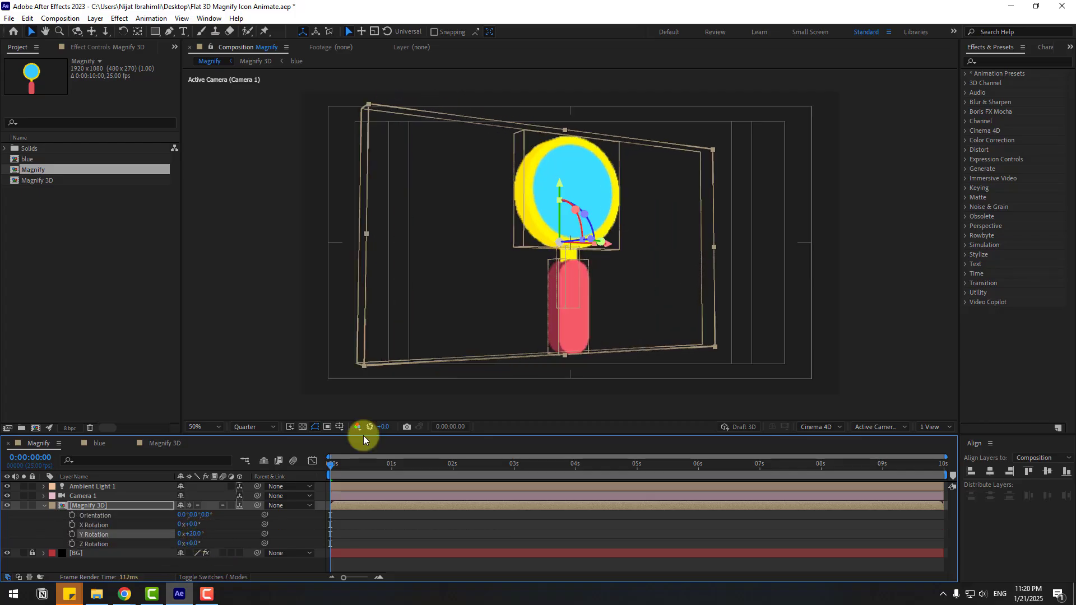
{"action": "mouse_move", "coordinate": [558, 308]}
{"action": "left_mouse_down"}
{"action": "mouse_move", "coordinate": [577, 312]}
{"action": "mouse_move", "coordinate": [566, 306]}
{"action": "left_mouse_up"}
Move Magnify 3D below the frame to a Y position of 1597.8 and set a Position keyframe at 0:00:00:00
{"action": "left_click", "coordinate": [86, 504]}
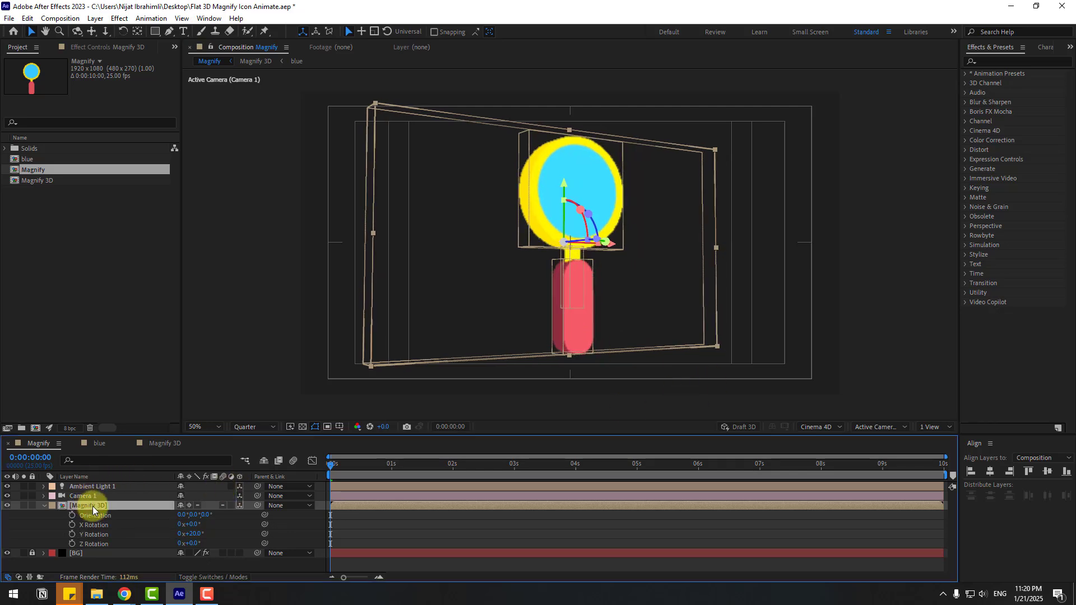
{"action": "key", "text": "p"}
{"action": "left_click_drag", "start_coordinate": [209, 516], "coordinate": [262, 507]}
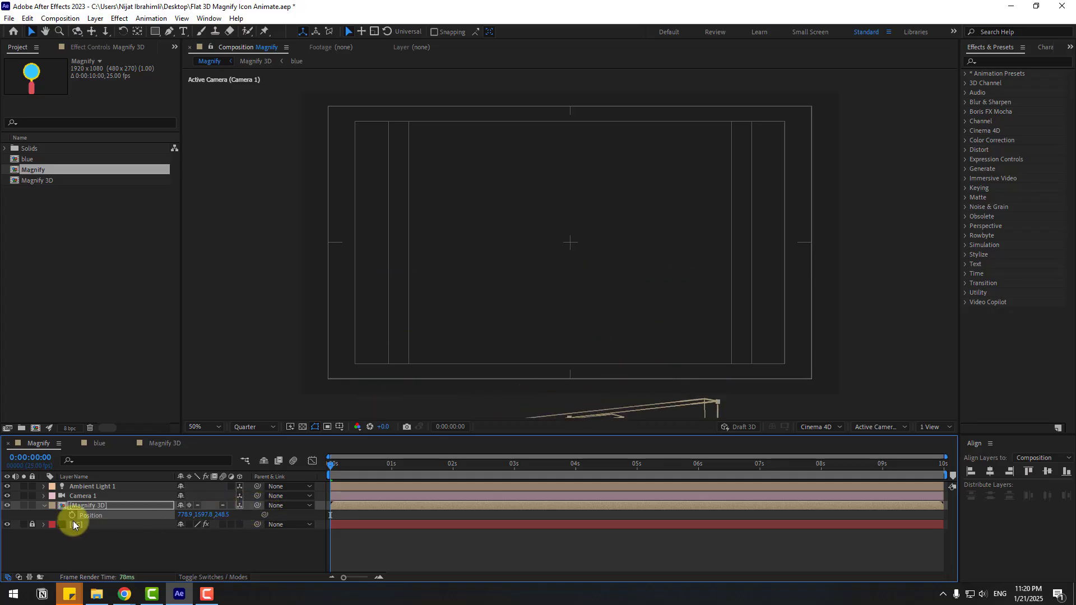
{"action": "left_click_drag", "start_coordinate": [367, 467], "coordinate": [379, 469]}
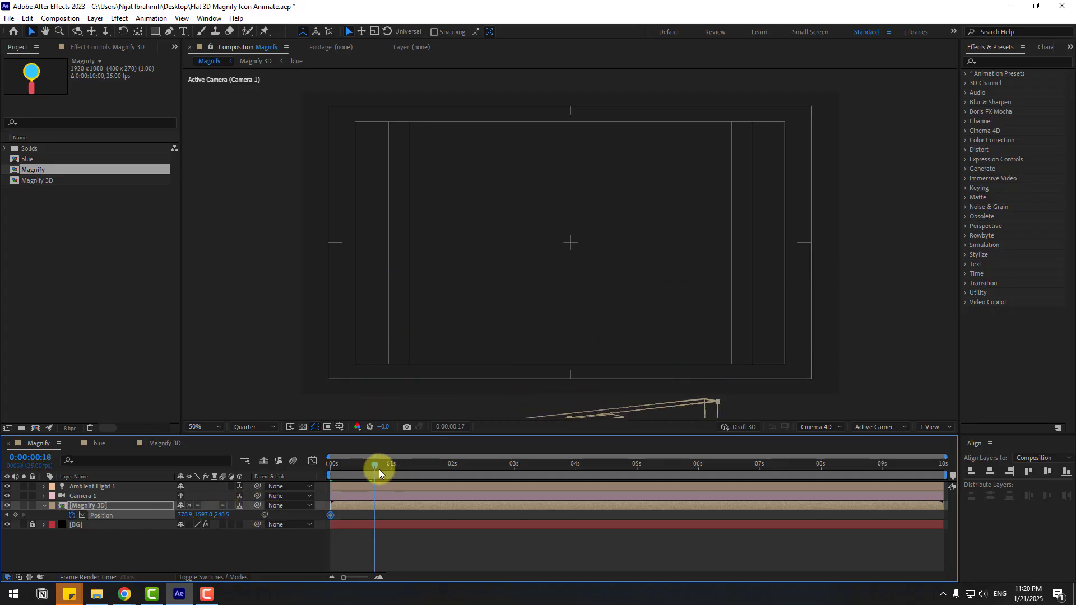
Keyframe Magnify 3D rising into frame and bouncing vertically every 10 frames, ending at Y position 634.8 at 0:00:01:15
{"action": "key", "text": "Home"}
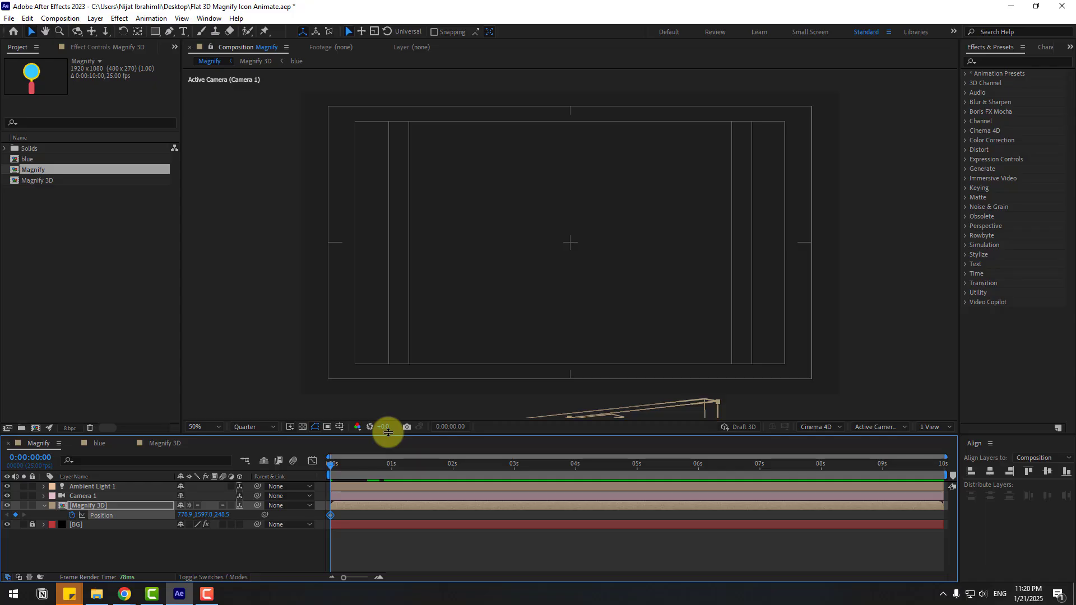
{"action": "left_click_drag", "start_coordinate": [206, 515], "coordinate": [4, 506]}
{"action": "left_click_drag", "start_coordinate": [244, 511], "coordinate": [217, 517]}
{"action": "key", "text": "shift+Page_Down"}
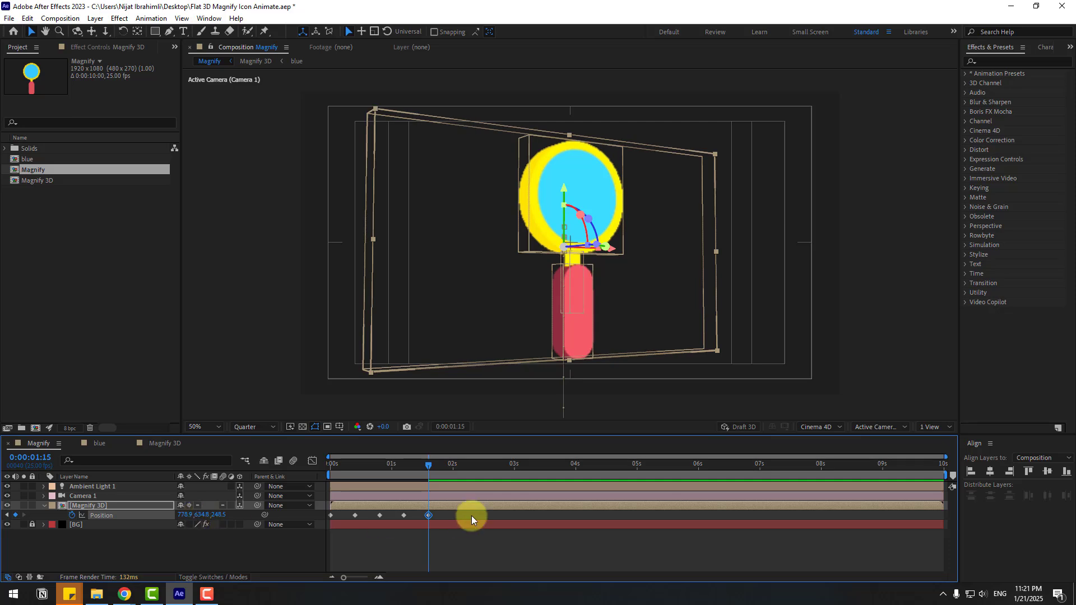
Apply Easy Ease to all five Magnify 3D Position keyframes and preview the bounce
{"action": "left_click_drag", "start_coordinate": [471, 515], "coordinate": [333, 517]}
{"action": "right_click", "coordinate": [331, 516]}
{"action": "mouse_move", "coordinate": [333, 512]}
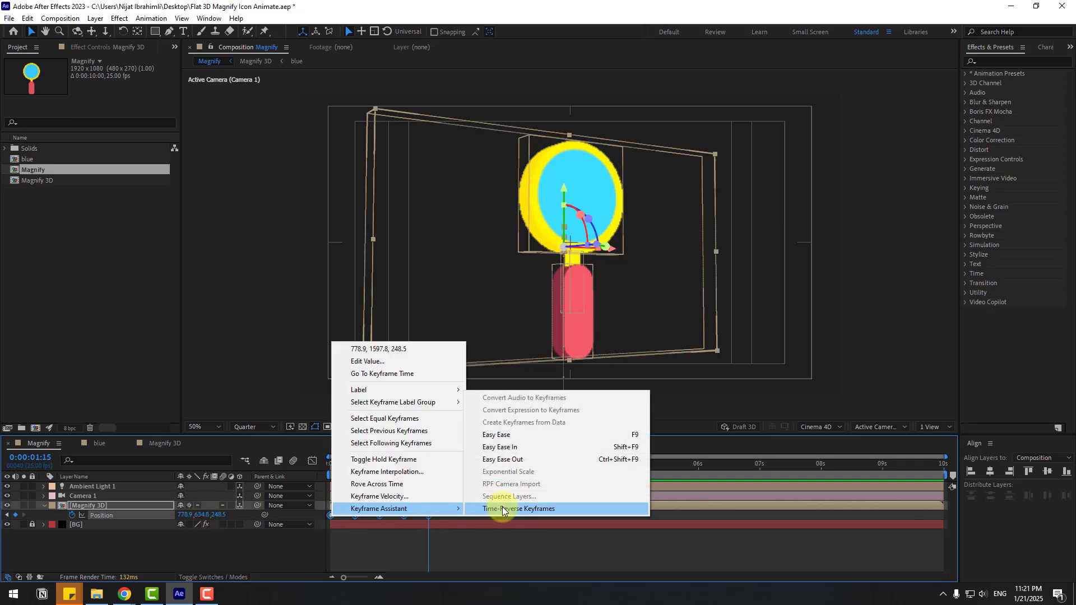
{"action": "left_click", "coordinate": [615, 436]}
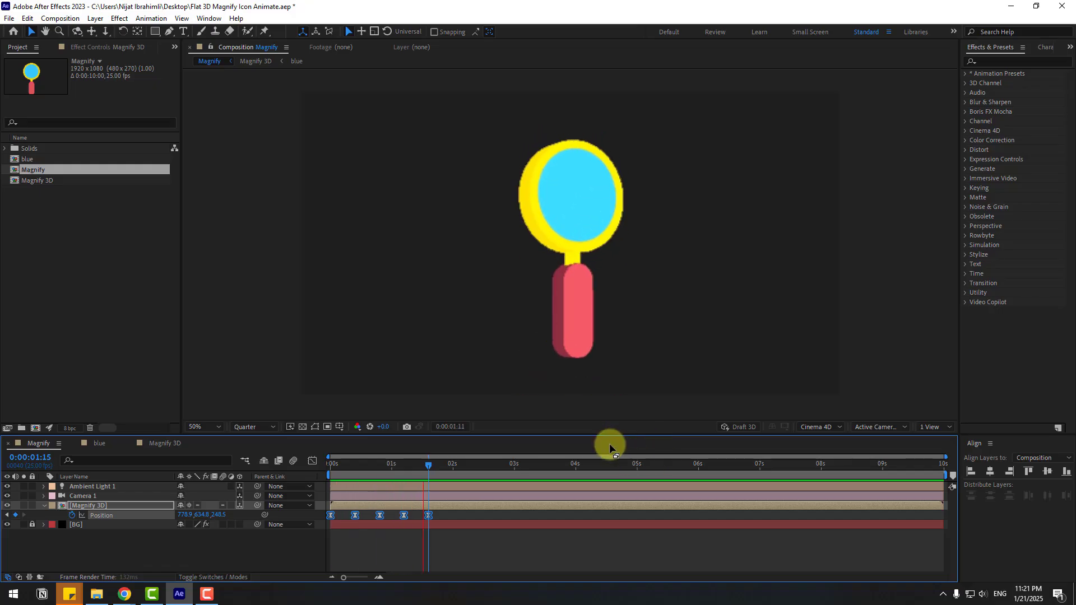
{"action": "key", "text": "space"}
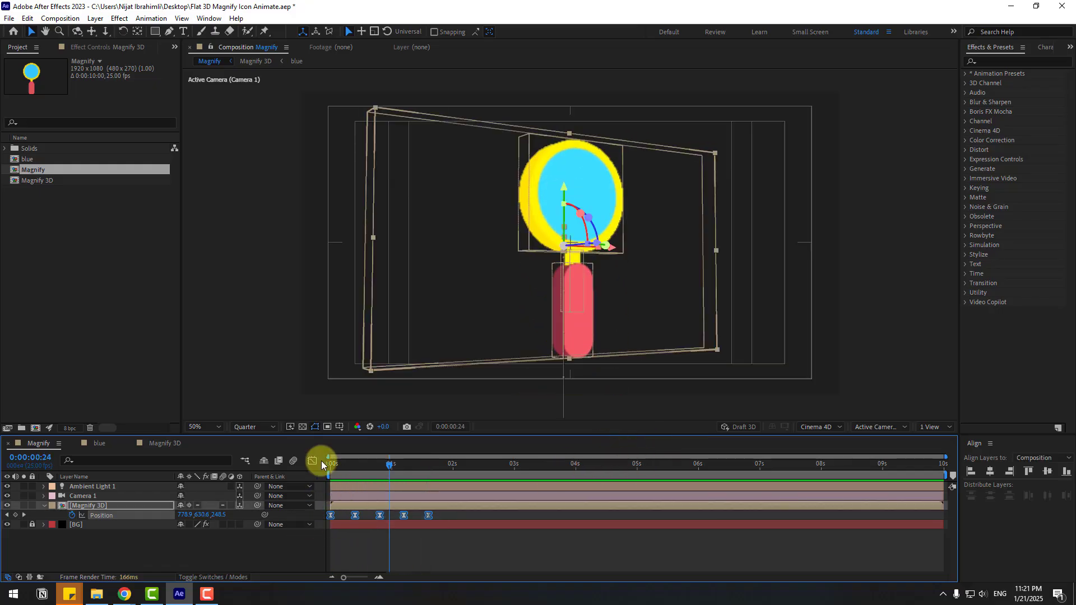
Reshape the Position speed graph so the first rise starts fast and slows gradually into the second keyframe, and preview it
{"action": "left_click", "coordinate": [312, 461]}
{"action": "key", "text": "Home"}
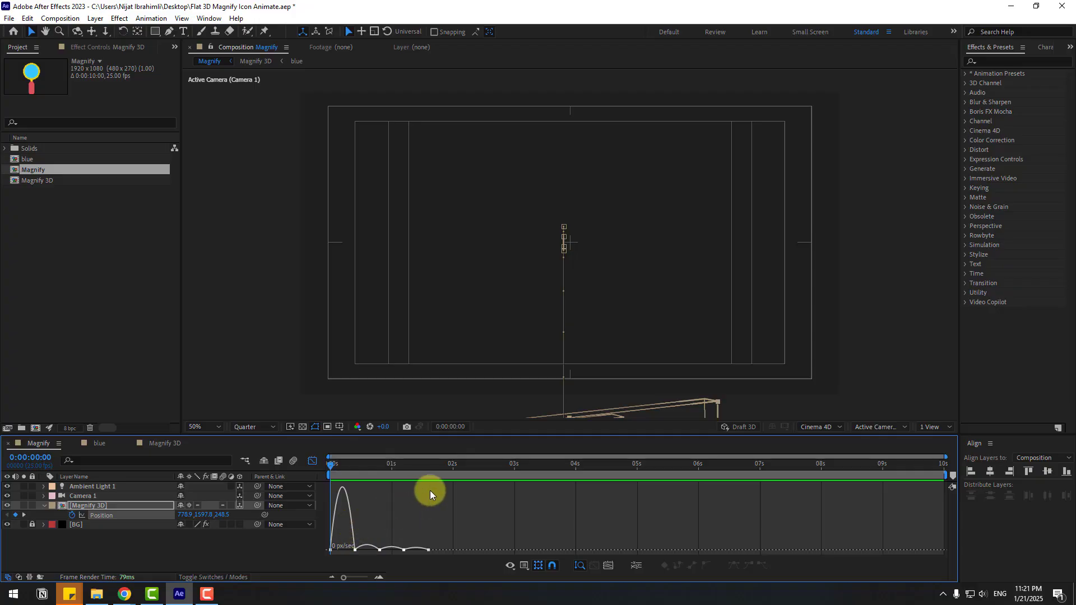
{"action": "scroll", "coordinate": [403, 530], "scroll_direction": "up", "scroll_amount": 4}
{"action": "left_click_drag", "start_coordinate": [449, 523], "coordinate": [449, 549]}
{"action": "key", "text": "space"}
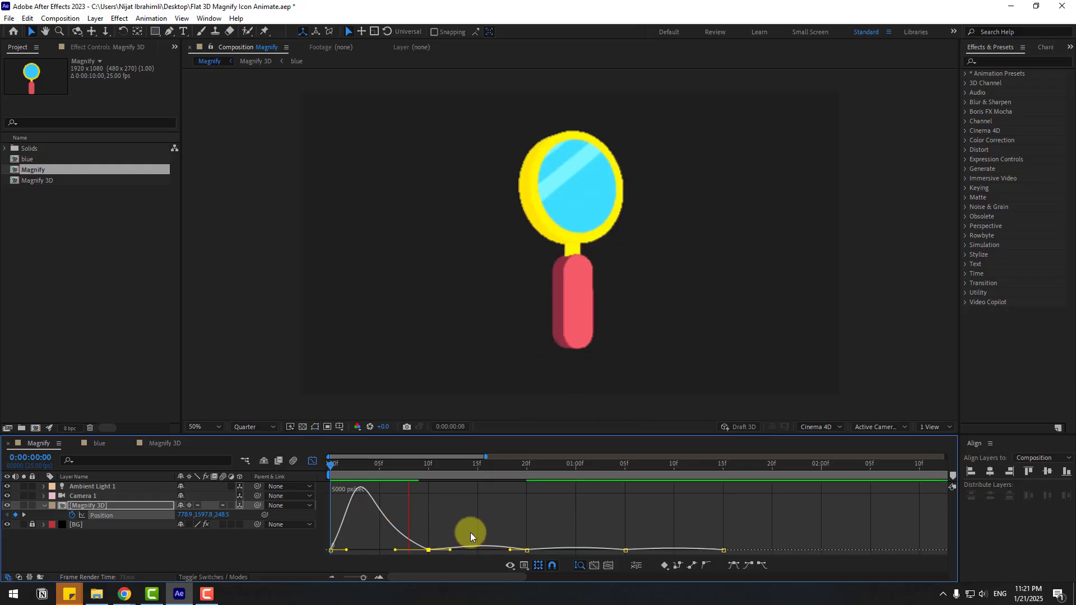
{"action": "key", "text": "semicolon"}
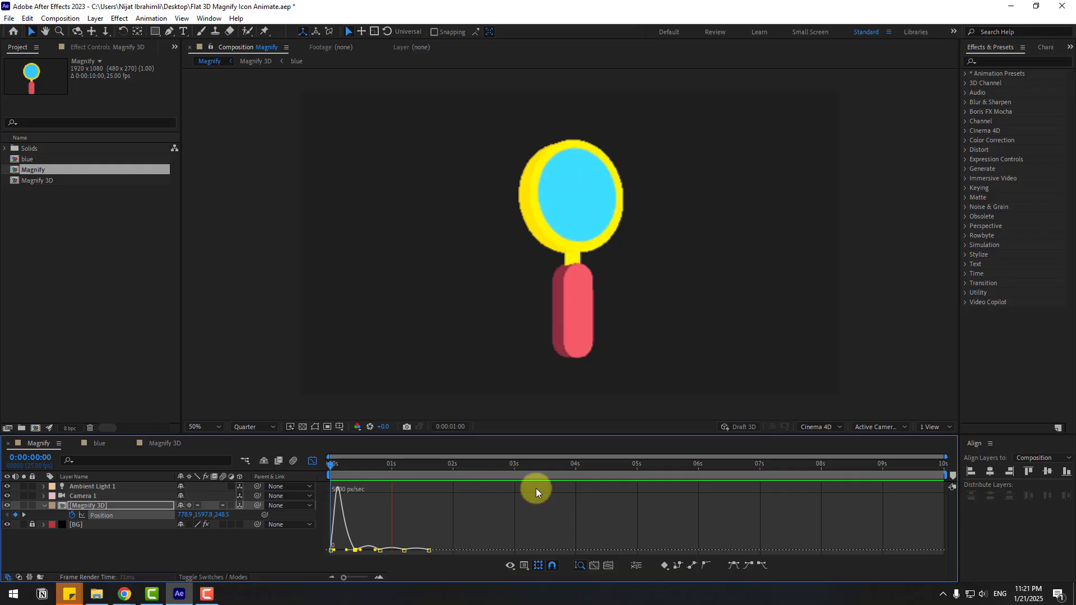
{"action": "key", "text": "space"}
{"action": "left_click", "coordinate": [312, 460]}
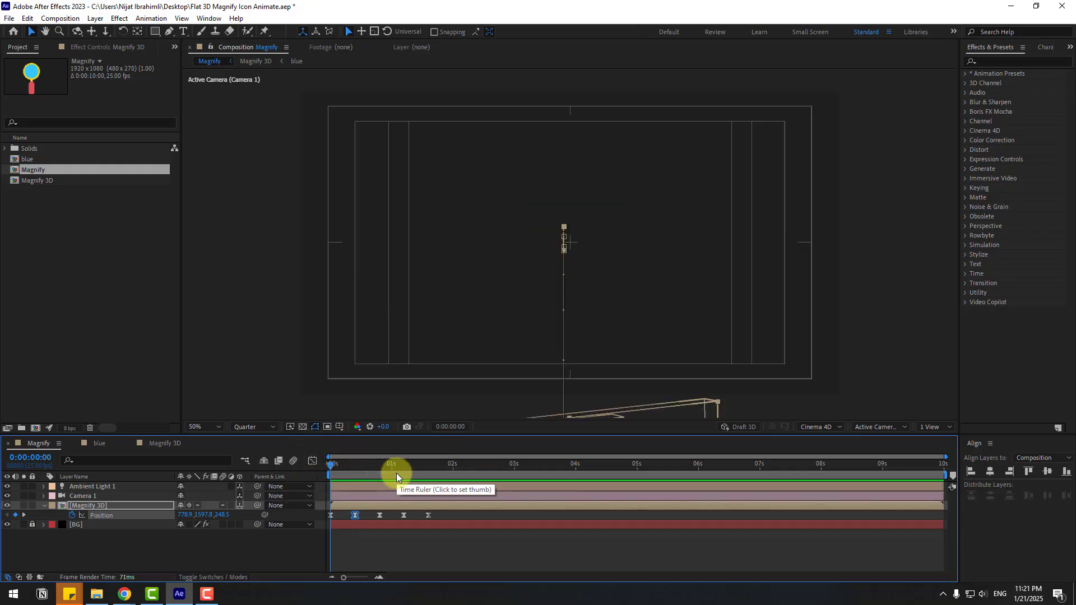
Reveal Magnify 3D's rotation properties and set a Y Rotation keyframe of -171° at 0:00:00:00
{"action": "key", "text": "shift+r"}
{"action": "left_click_drag", "start_coordinate": [333, 466], "coordinate": [330, 467]}
{"action": "scroll", "coordinate": [414, 367], "scroll_direction": "down", "scroll_amount": 2}
{"action": "left_click_drag", "start_coordinate": [417, 390], "coordinate": [420, 291]}
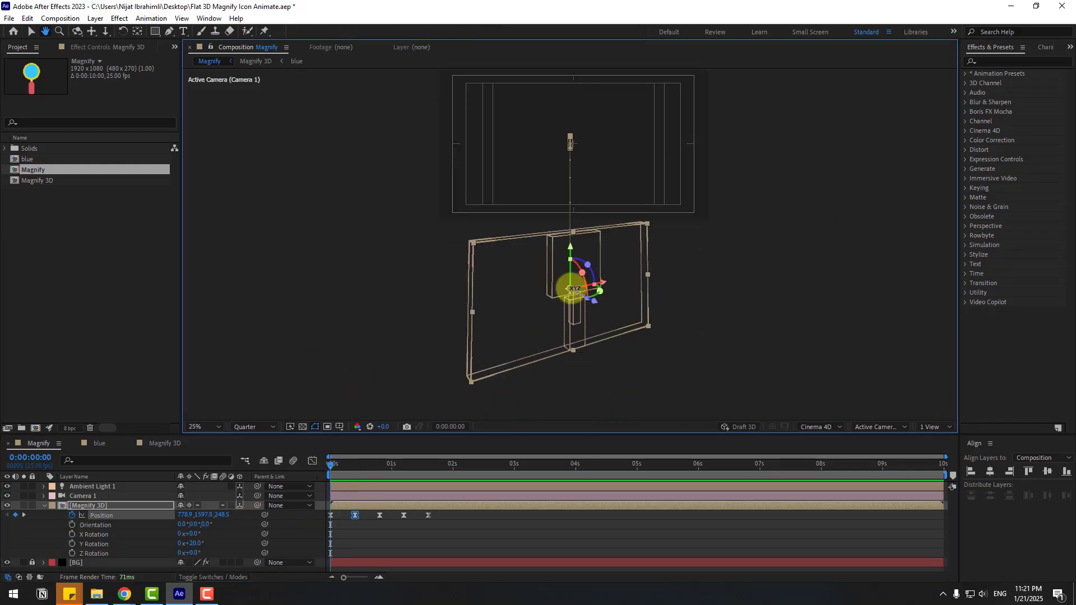
{"action": "left_click", "coordinate": [207, 551]}
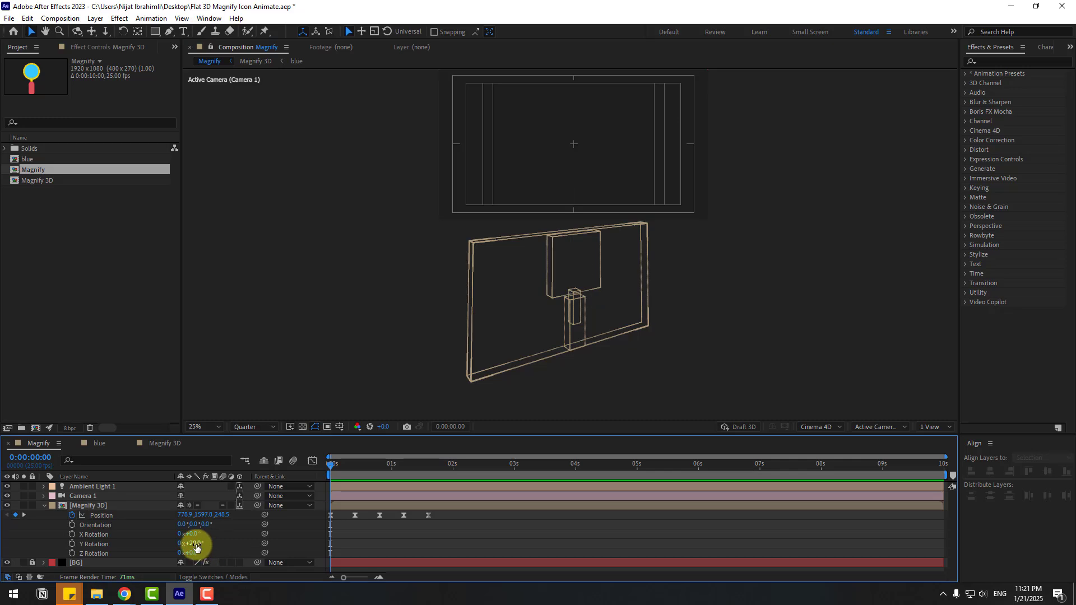
{"action": "left_click_drag", "start_coordinate": [196, 548], "coordinate": [109, 557]}
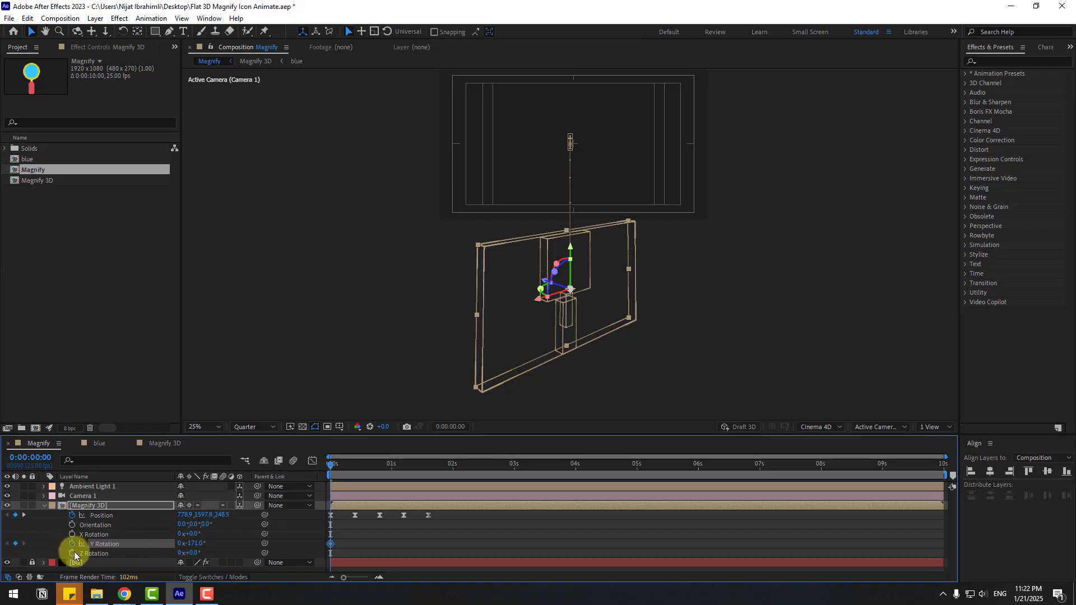
Keyframe Magnify 3D's Y Rotation at 20° at 0:00:00:13, apply Easy Ease to both rotation keyframes and preview the spin
{"action": "left_click_drag", "start_coordinate": [345, 465], "coordinate": [361, 466]}
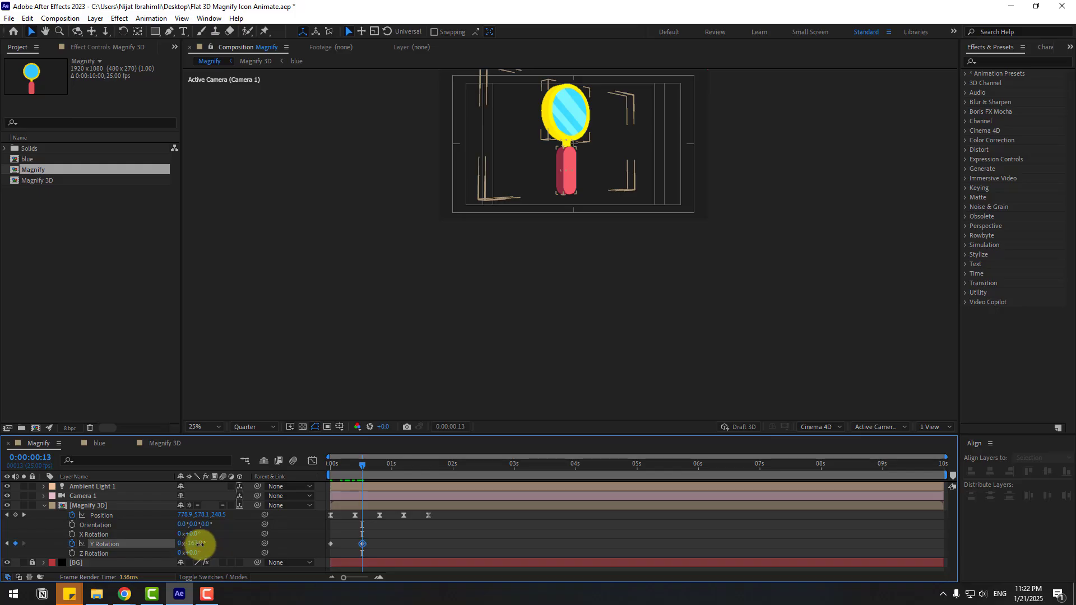
{"action": "left_click_drag", "start_coordinate": [202, 543], "coordinate": [349, 522]}
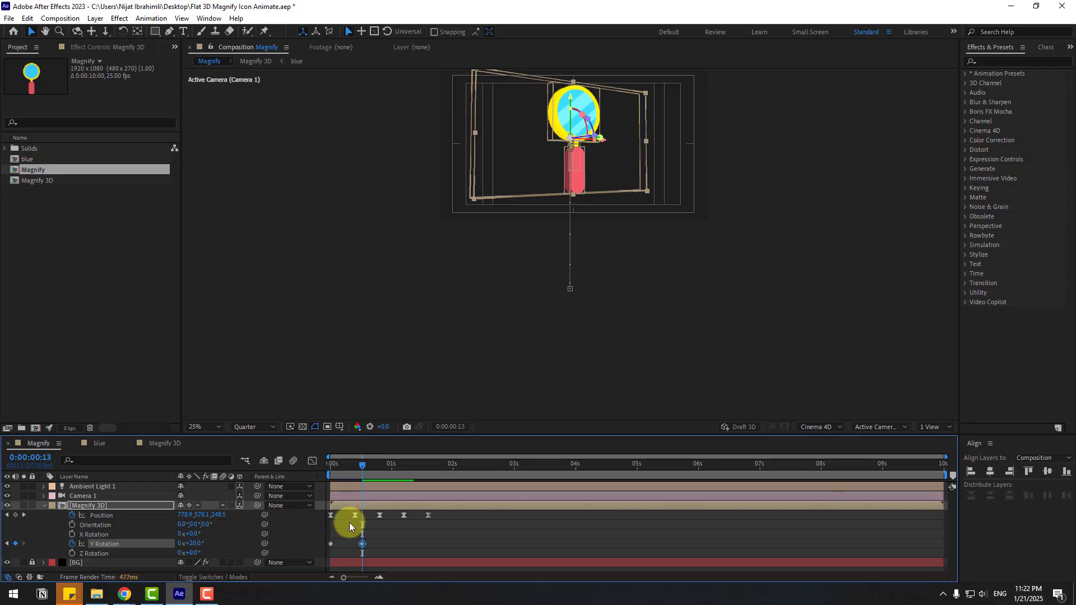
{"action": "right_click", "coordinate": [331, 544]}
{"action": "mouse_move", "coordinate": [403, 535]}
{"action": "left_click", "coordinate": [498, 465]}
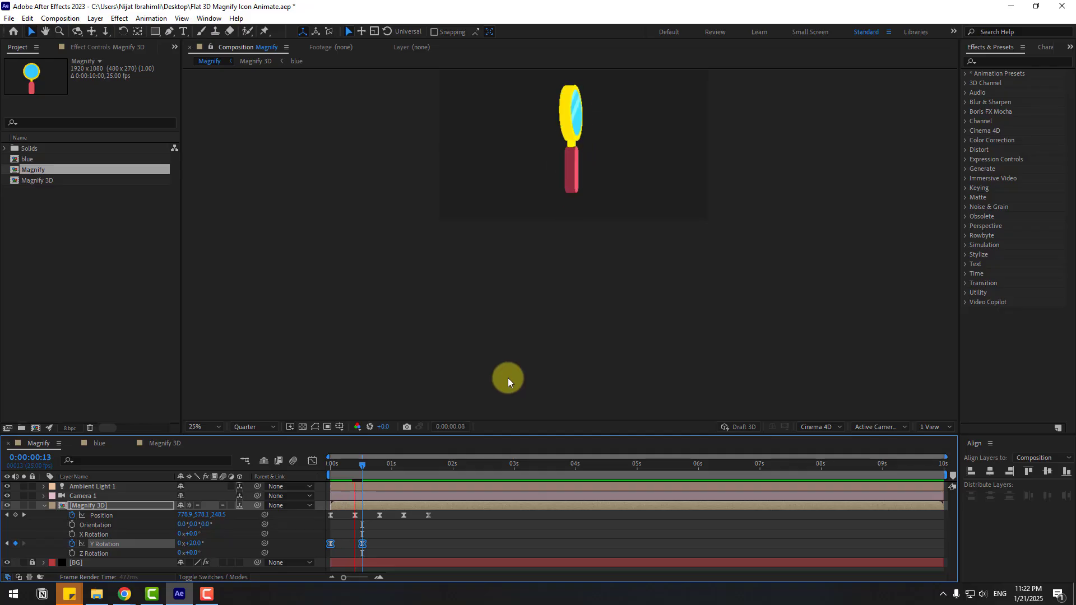
{"action": "left_click", "coordinate": [363, 469]}
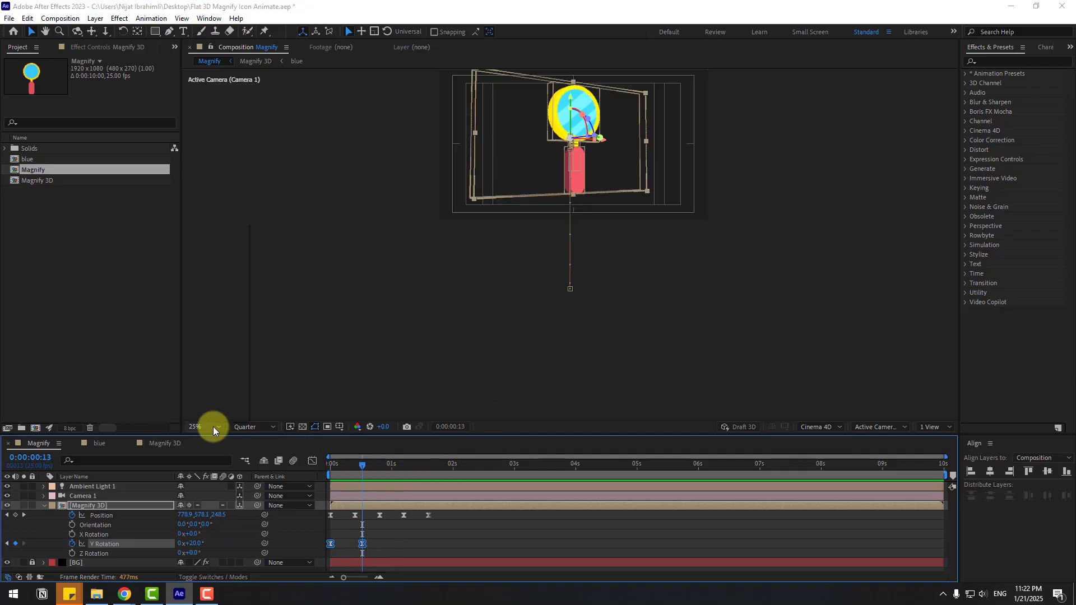
Fit the composition to the viewer and set Magnify 3D's Y Rotation keyframe at 0:00:00:13 to 50°
{"action": "left_click", "coordinate": [207, 427]}
{"action": "left_click", "coordinate": [214, 246]}
{"action": "left_click_drag", "start_coordinate": [336, 466], "coordinate": [363, 467]}
{"action": "left_click", "coordinate": [401, 532]}
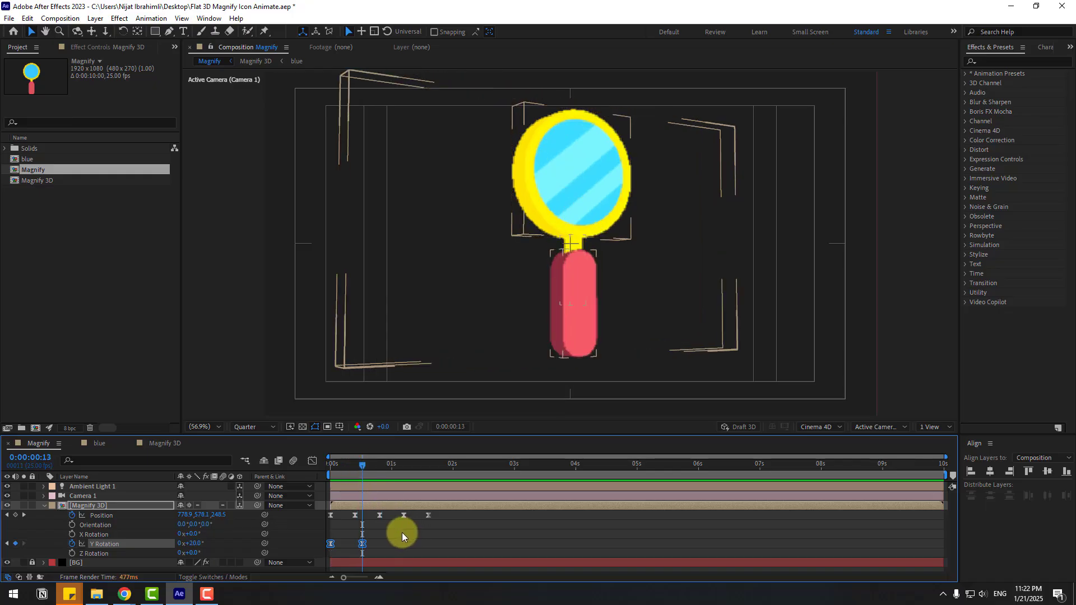
{"action": "type", "text": "50"}
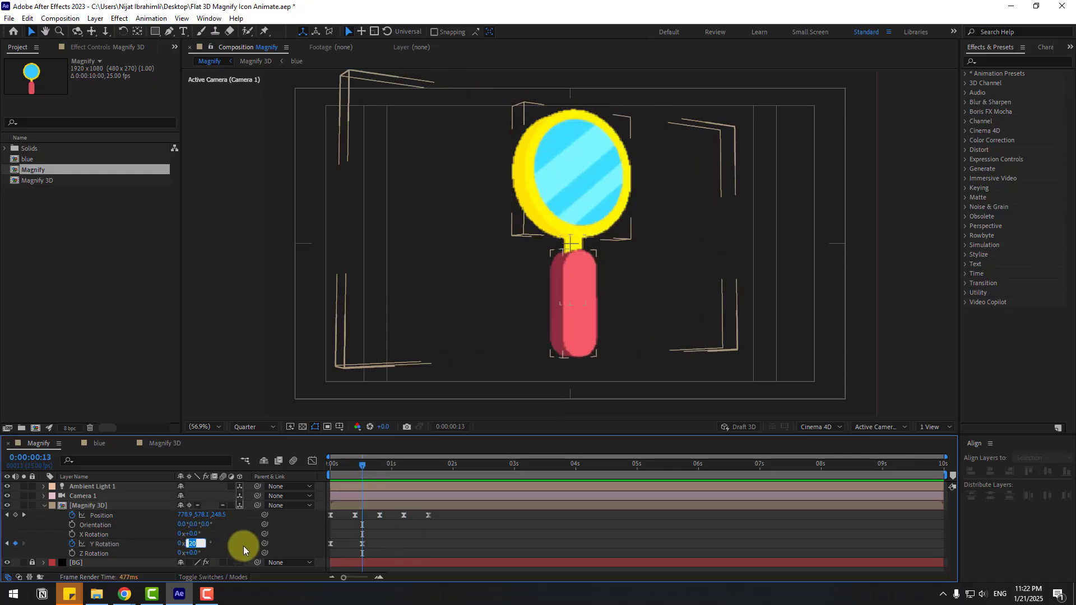
{"action": "key", "text": "Return"}
{"action": "key", "text": "space"}
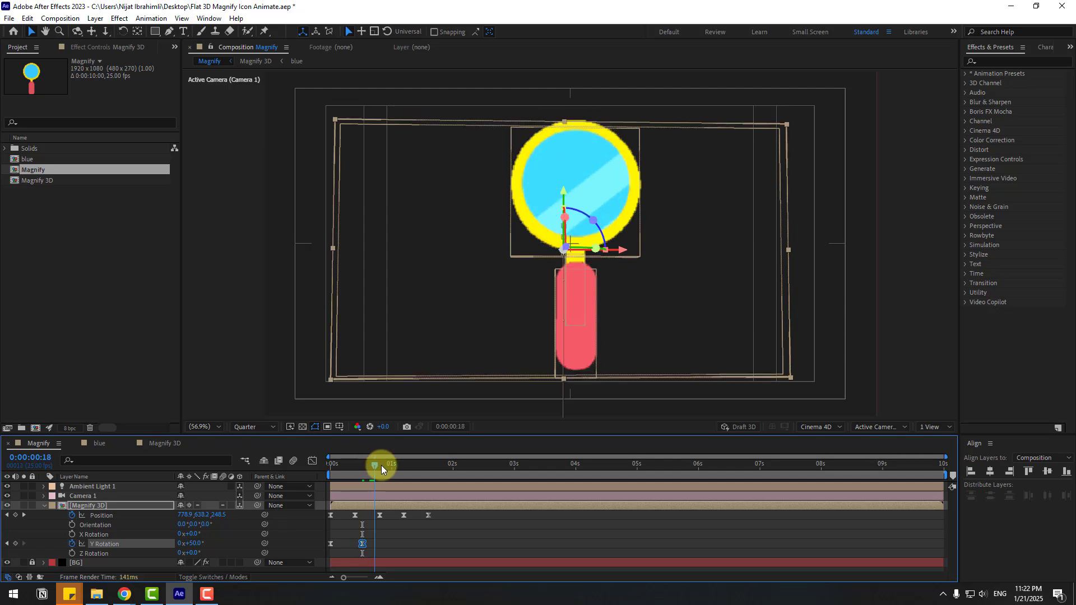
Keyframe Magnify 3D's Y Rotation at 25° at 0:00:00:23, 35° at 0:00:01:09 and 25° at 0:00:01:18
{"action": "type", "text": "25"}
{"action": "key", "text": "Return"}
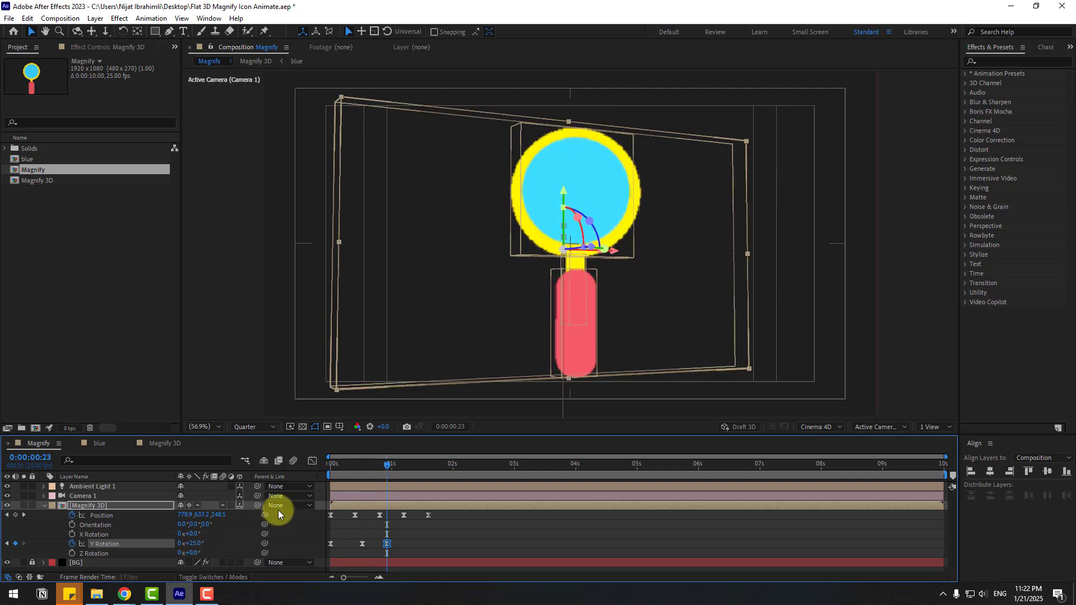
{"action": "left_click_drag", "start_coordinate": [409, 464], "coordinate": [413, 466]}
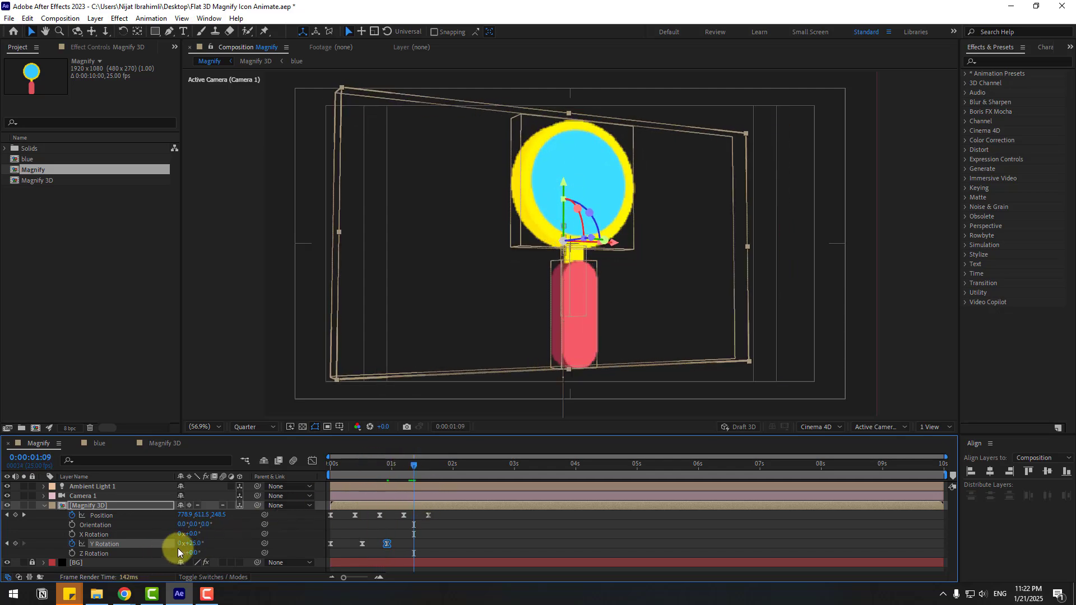
{"action": "type", "text": "35"}
{"action": "key", "text": "Return"}
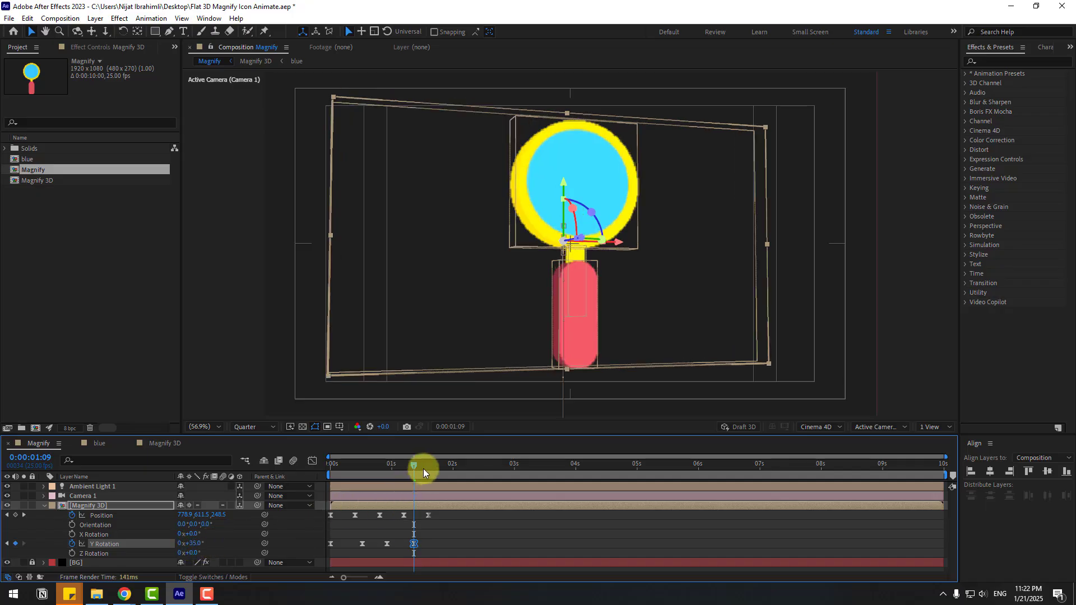
{"action": "key", "text": "space"}
{"action": "type", "text": "25"}
{"action": "key", "text": "Return"}
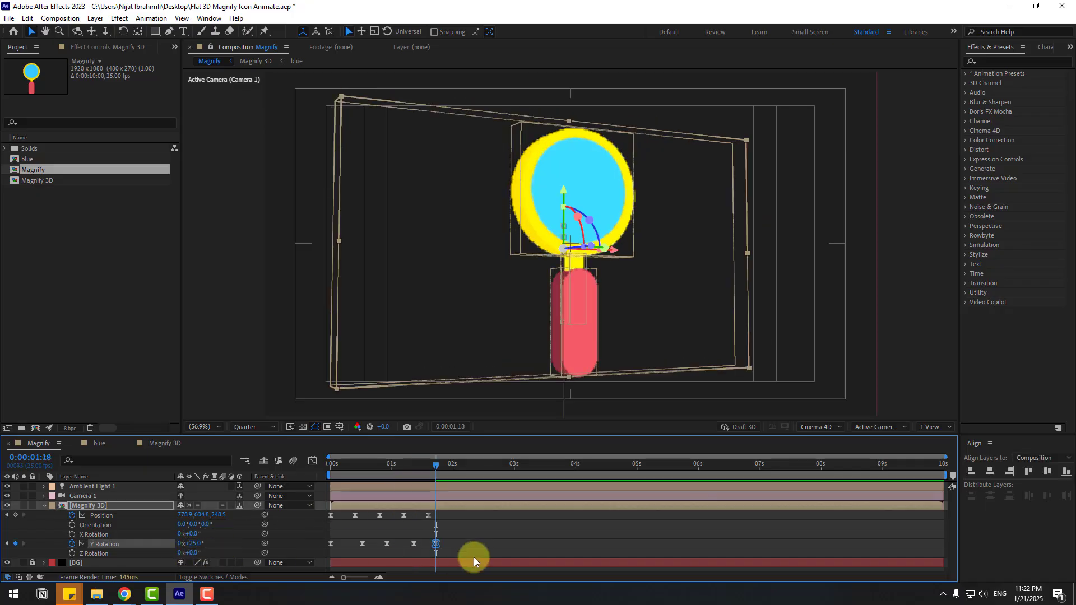
Preview the rotating bounce and end the Magnify composition's work area at 0:00:02:02
{"action": "key", "text": "space"}
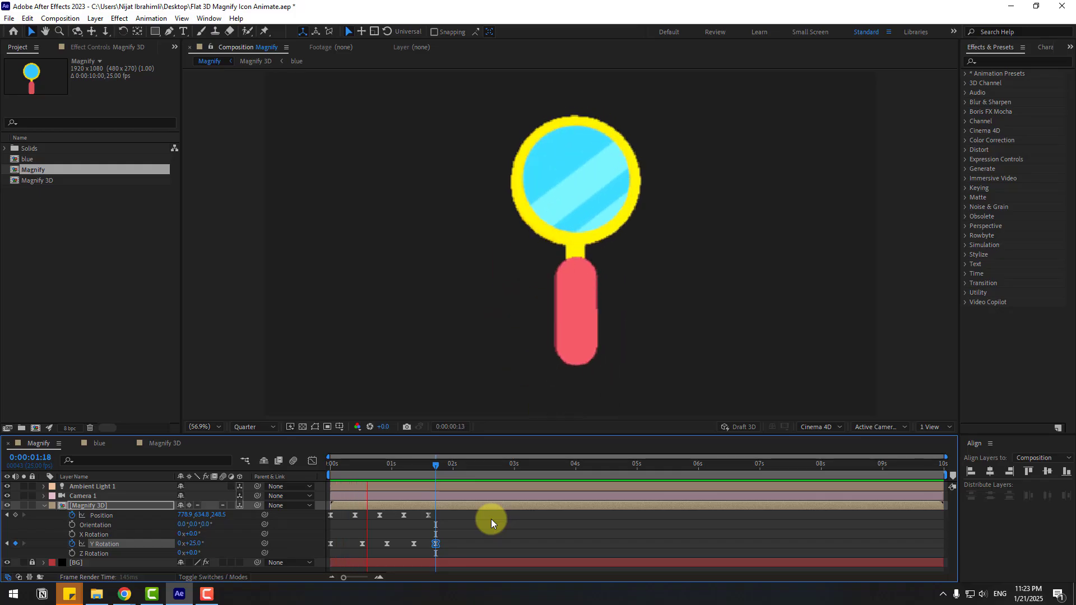
{"action": "key", "text": "space"}
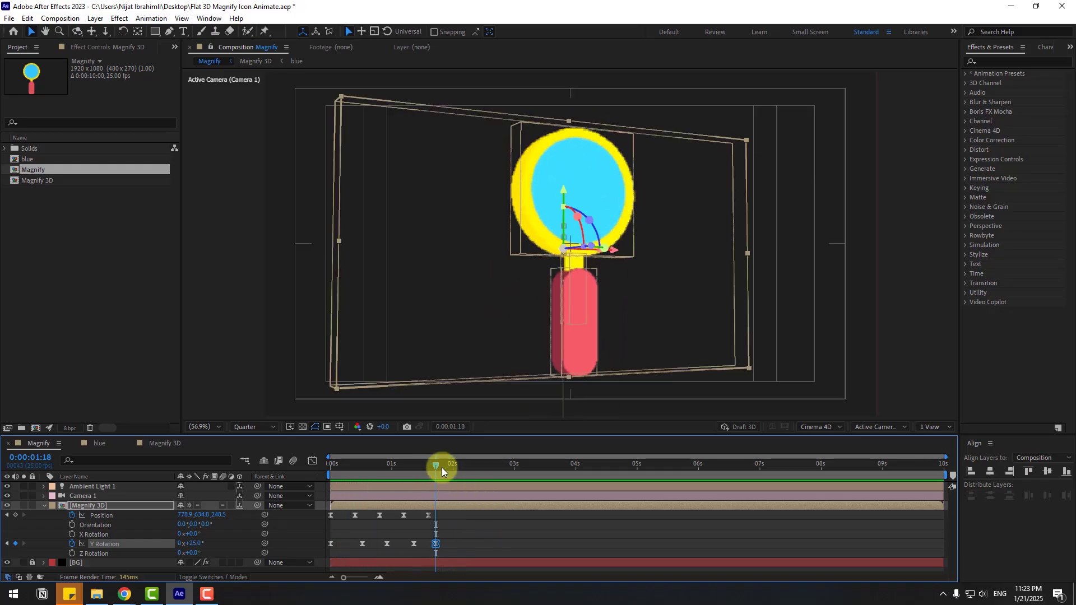
{"action": "left_click", "coordinate": [457, 467]}
{"action": "key", "text": "n"}
{"action": "key", "text": "space"}
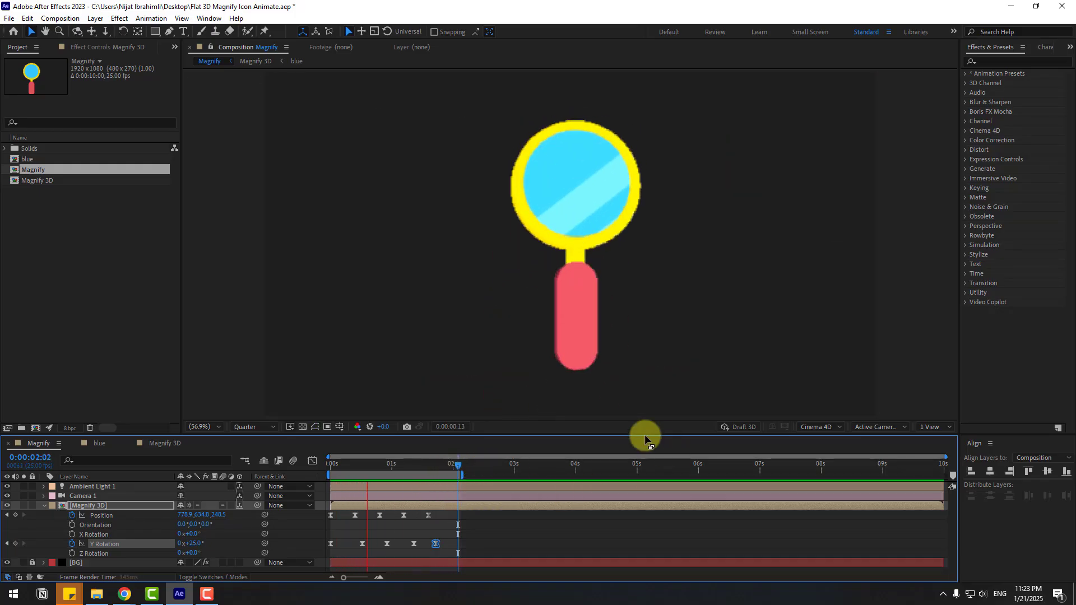
In the blue composition, move the reflection's second Position keyframe to 0:00:00:20 and shift the reflection back onto the lens, at about 1146, 286
{"action": "mouse_move", "coordinate": [384, 468]}
{"action": "left_mouse_down"}
{"action": "mouse_move", "coordinate": [324, 479]}
{"action": "mouse_move", "coordinate": [375, 482]}
{"action": "left_mouse_up"}
{"action": "left_click", "coordinate": [95, 442]}
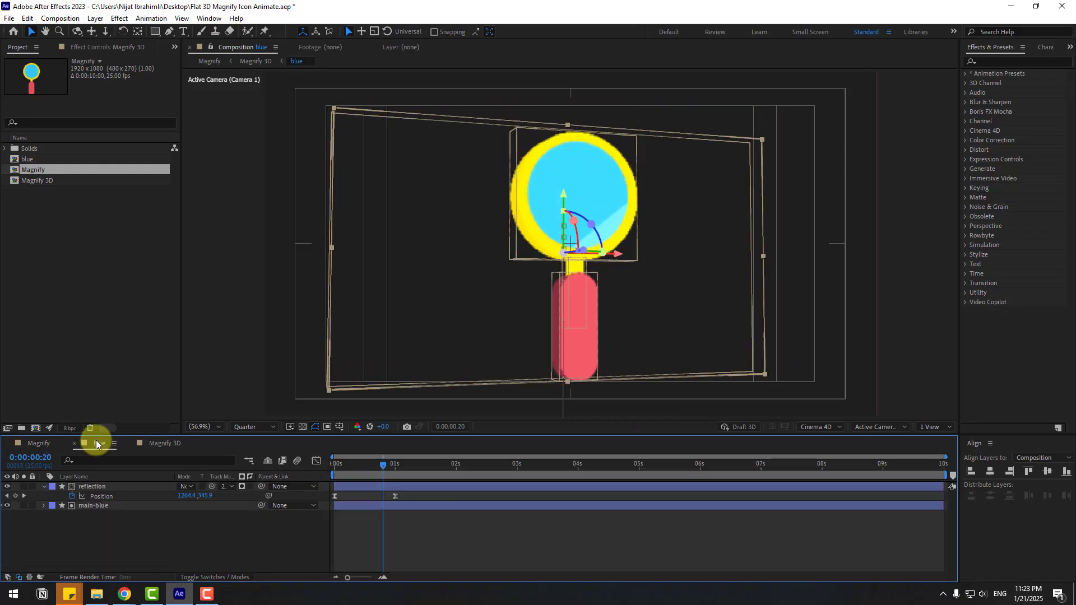
{"action": "left_click", "coordinate": [396, 496]}
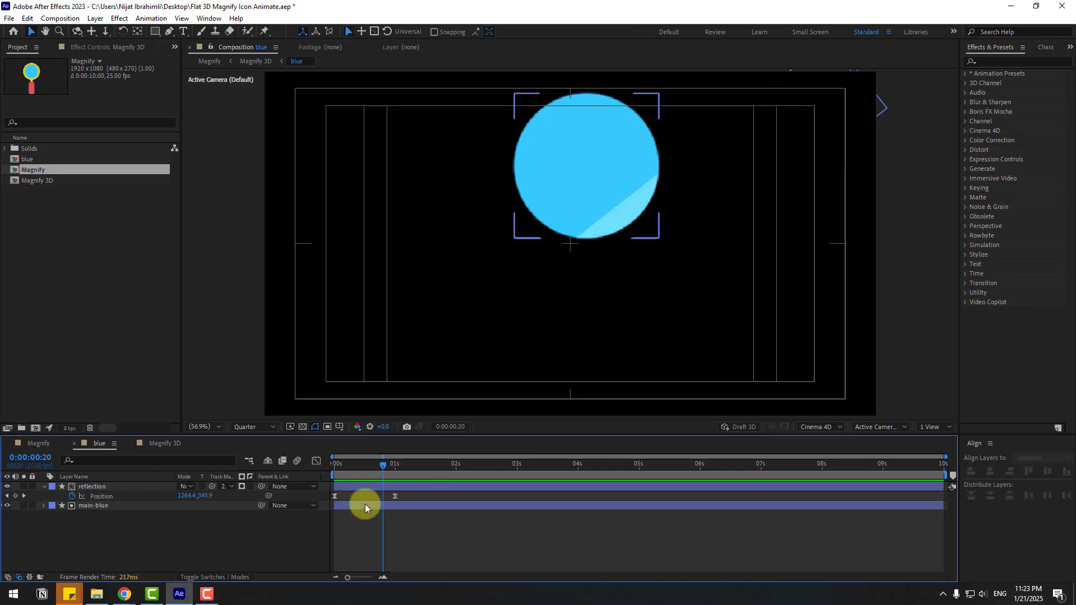
{"action": "left_click_drag", "start_coordinate": [395, 496], "coordinate": [384, 496]}
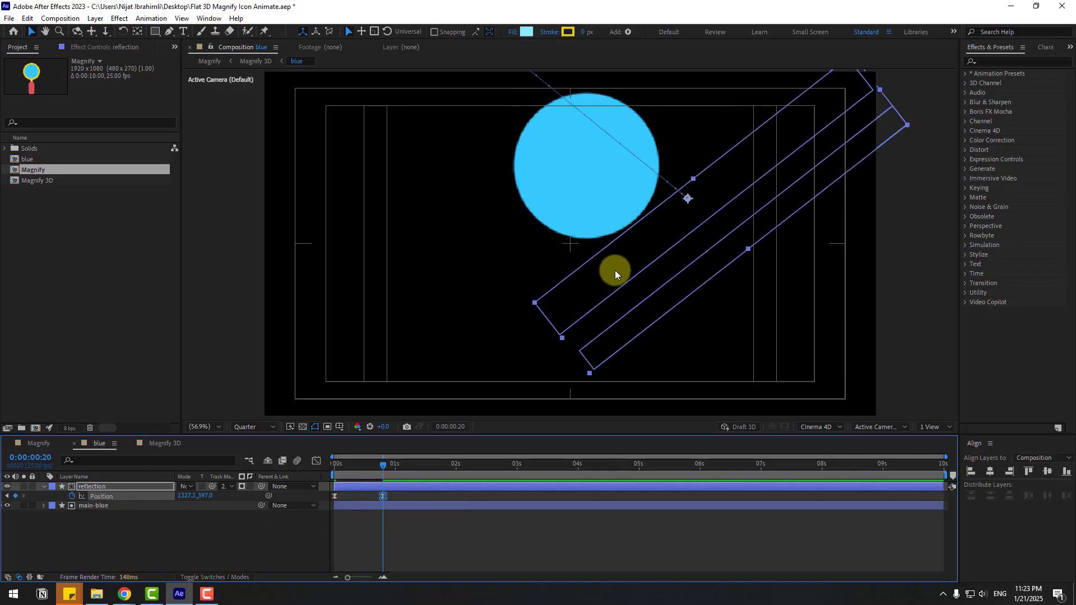
{"action": "left_click_drag", "start_coordinate": [644, 237], "coordinate": [581, 200]}
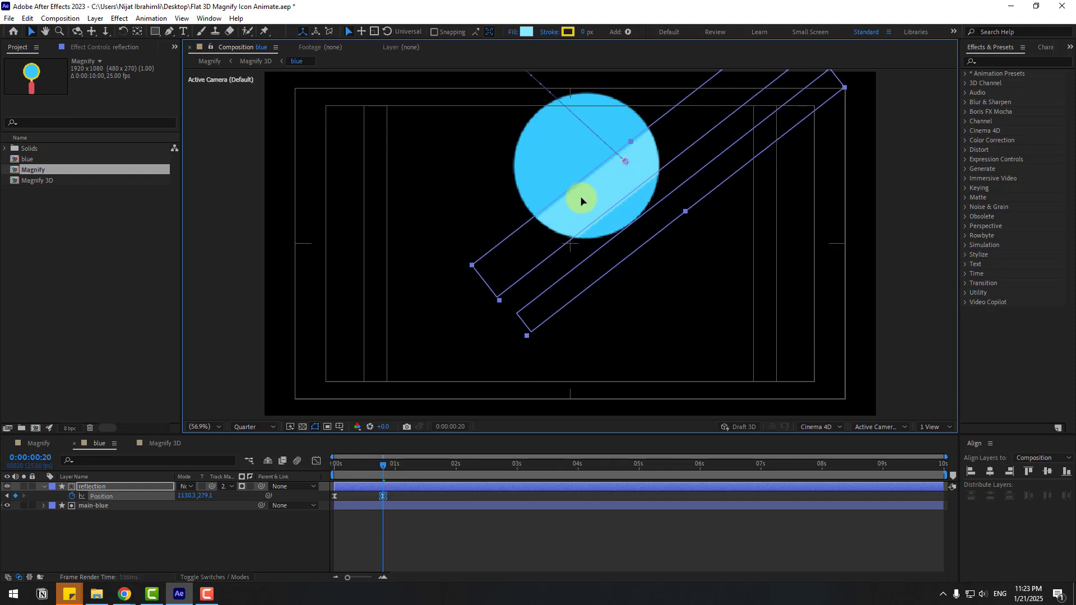
Keyframe the reflection's Position at about 1100, 248 at 0:00:01:05 and about 1136, 284 at 0:00:01:15, matching the icon's bounce
{"action": "left_click", "coordinate": [32, 443]}
{"action": "left_click_drag", "start_coordinate": [350, 465], "coordinate": [401, 464]}
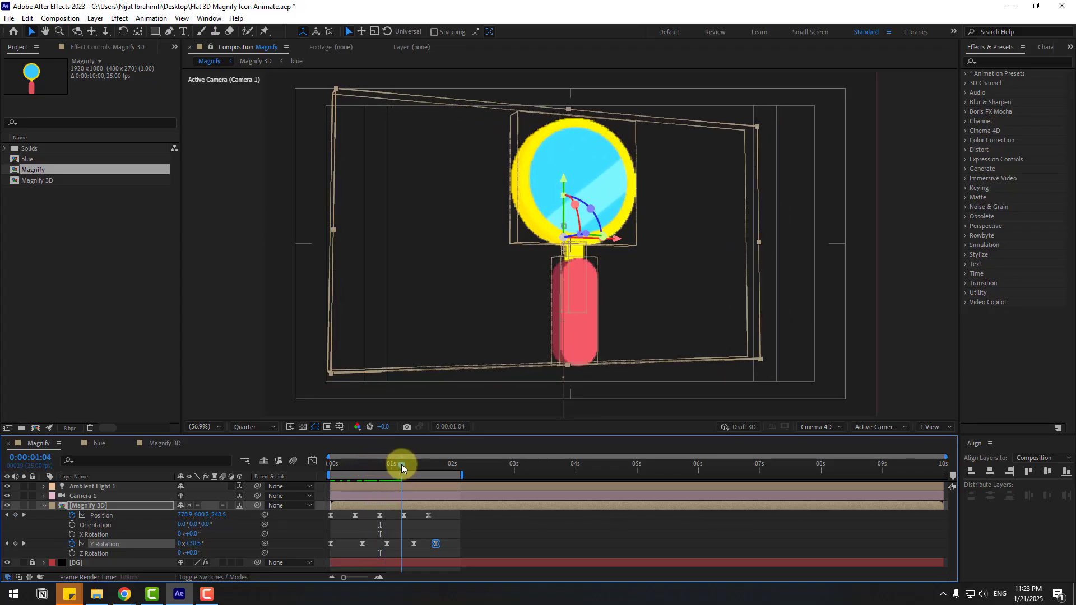
{"action": "left_click", "coordinate": [99, 443]}
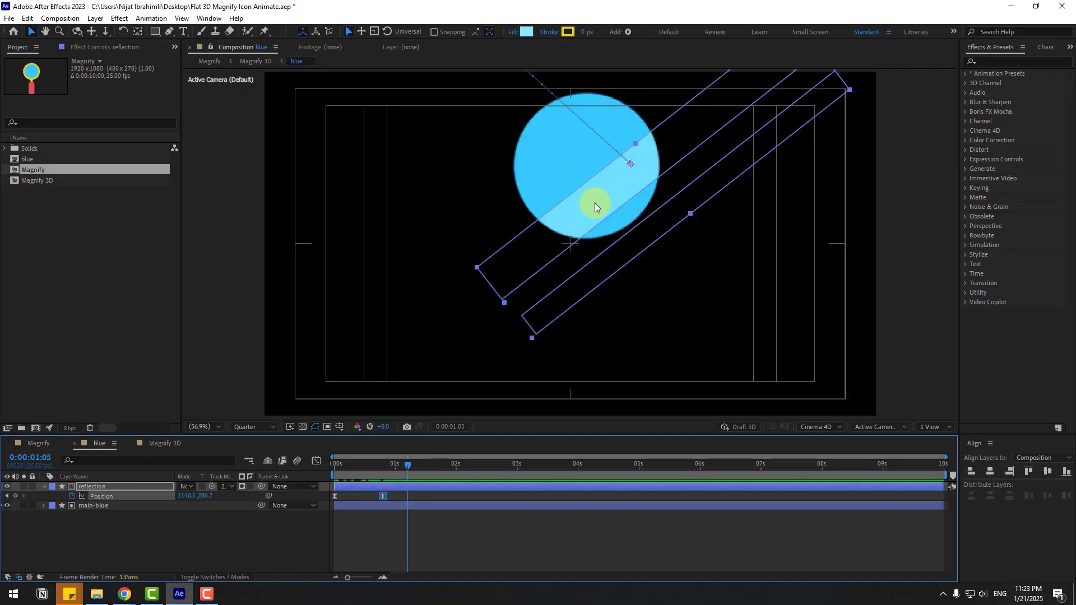
{"action": "left_click_drag", "start_coordinate": [594, 203], "coordinate": [580, 192]}
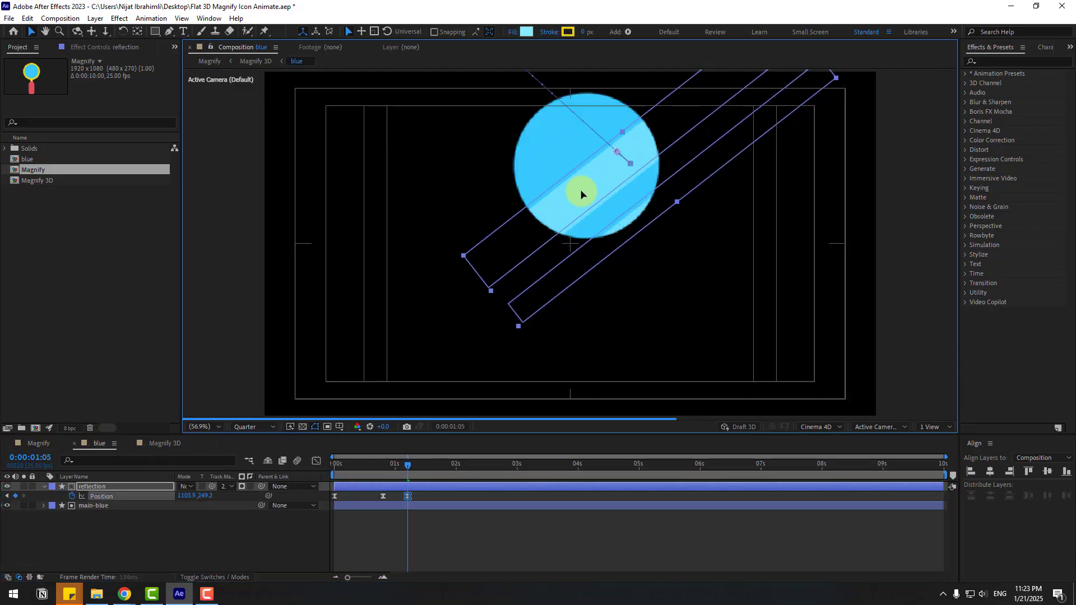
{"action": "left_click", "coordinate": [37, 443]}
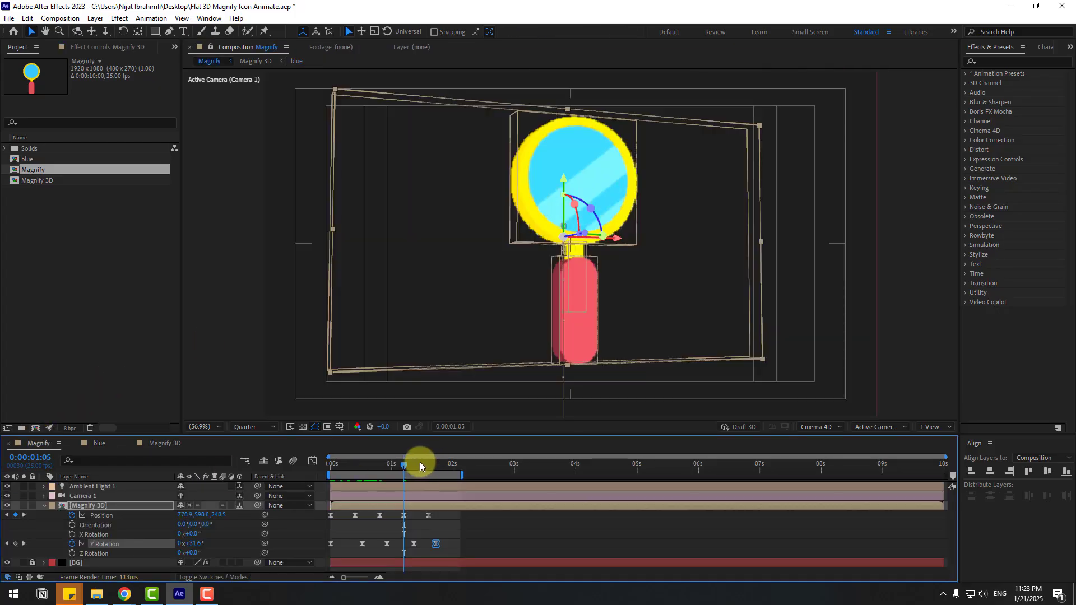
{"action": "left_click_drag", "start_coordinate": [420, 465], "coordinate": [428, 464]}
{"action": "left_click", "coordinate": [108, 444]}
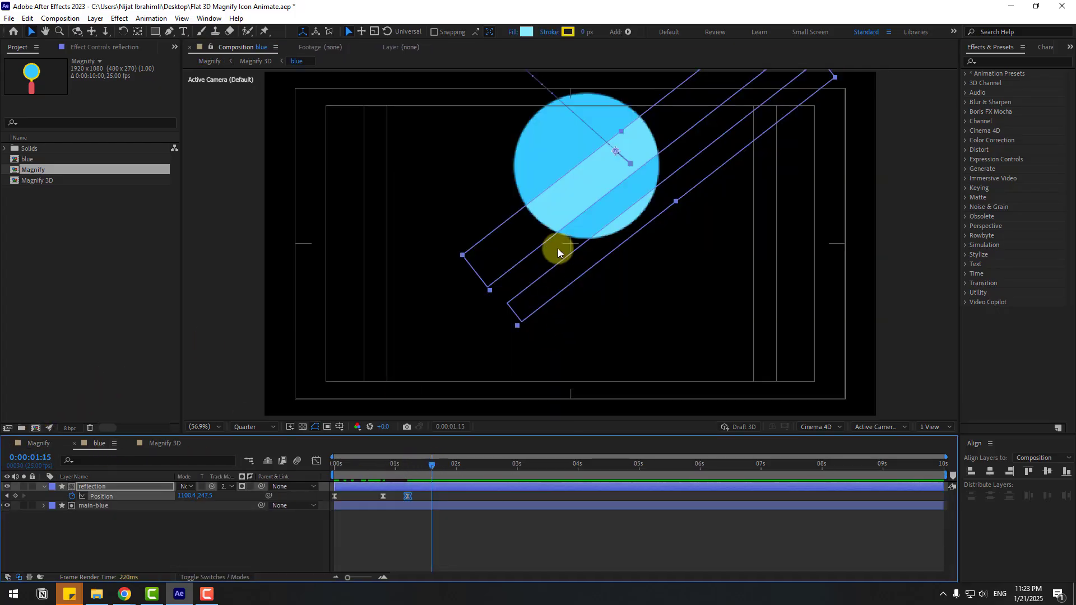
{"action": "left_click_drag", "start_coordinate": [569, 196], "coordinate": [578, 209]}
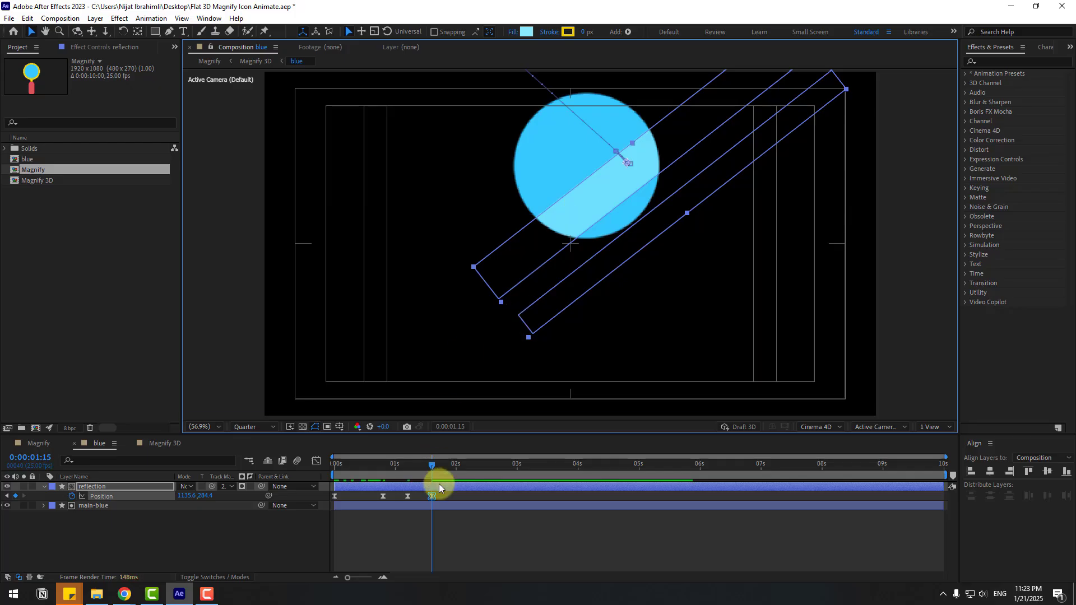
End the blue composition's work area at 0:00:02:00, preview the reflection and full Magnify animation, and collapse Magnify 3D's properties
{"action": "key", "text": "space"}
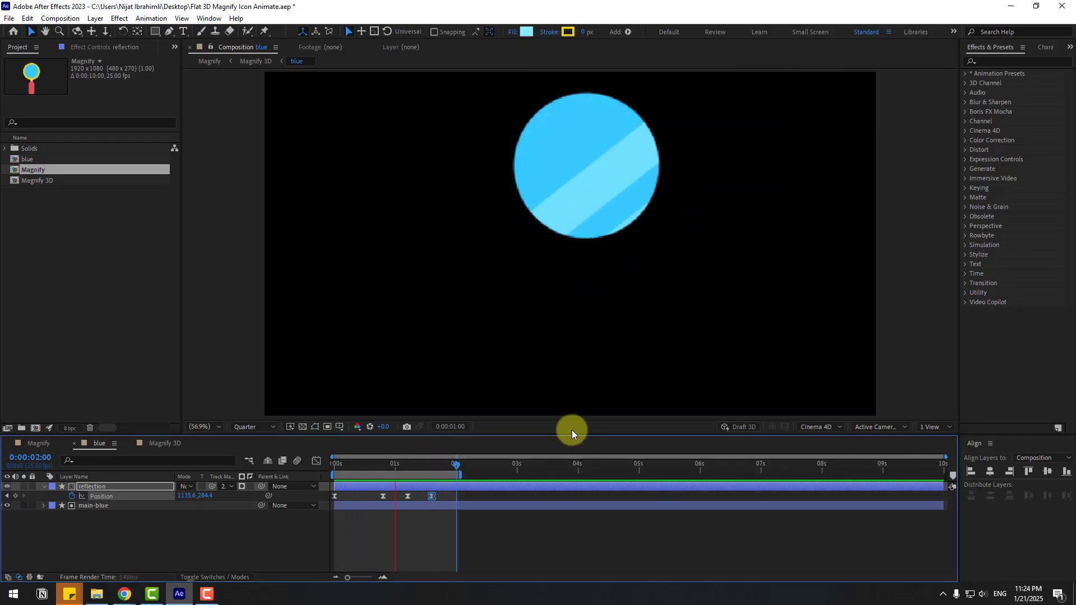
{"action": "key", "text": "space"}
{"action": "left_click", "coordinate": [38, 443]}
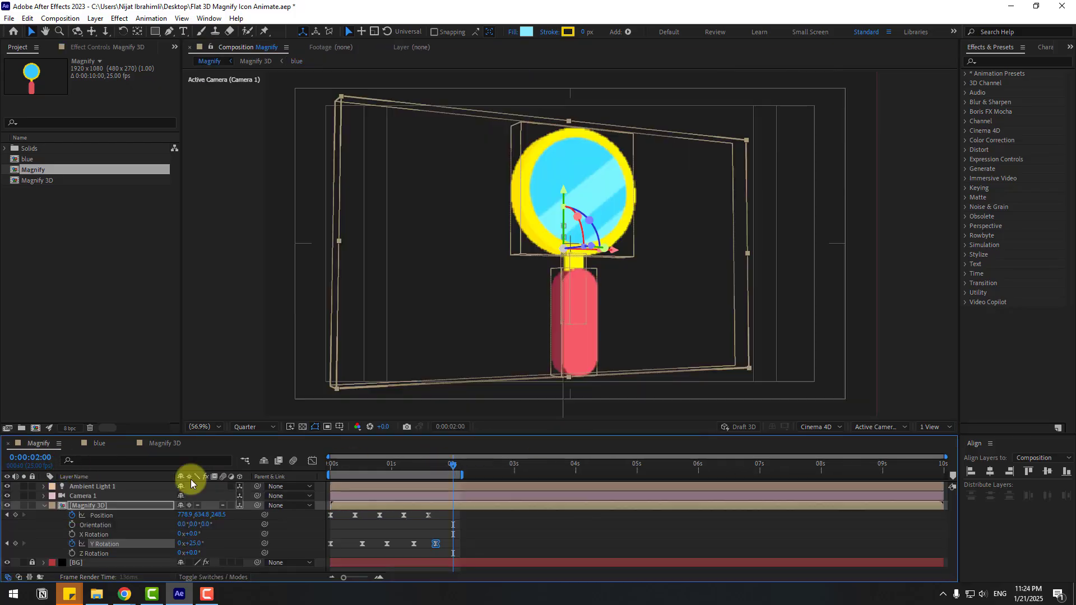
{"action": "key", "text": "space"}
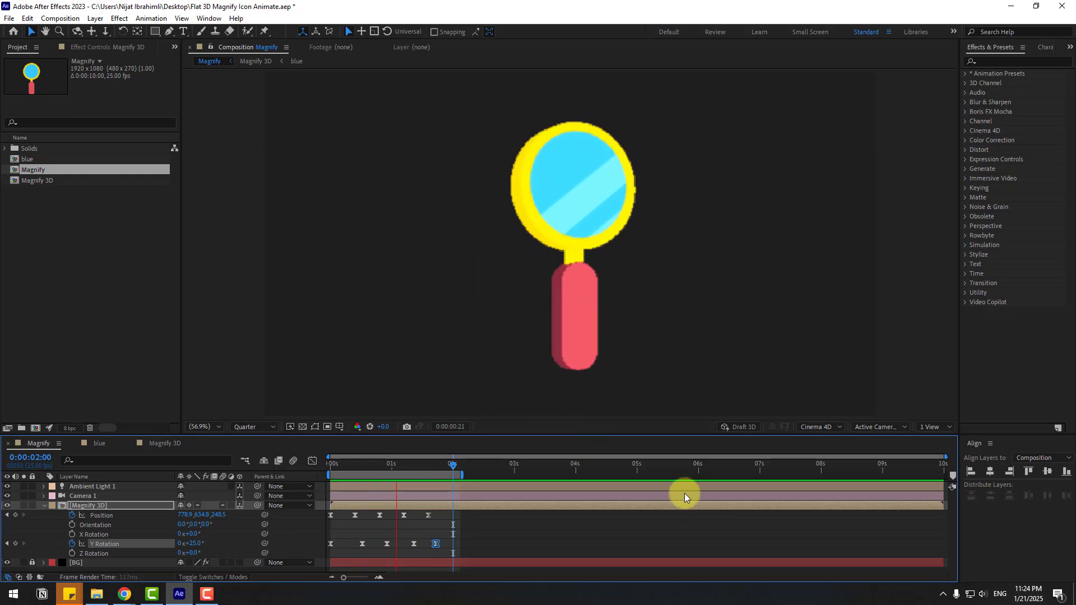
{"action": "key", "text": "space"}
{"action": "left_click", "coordinate": [44, 506]}
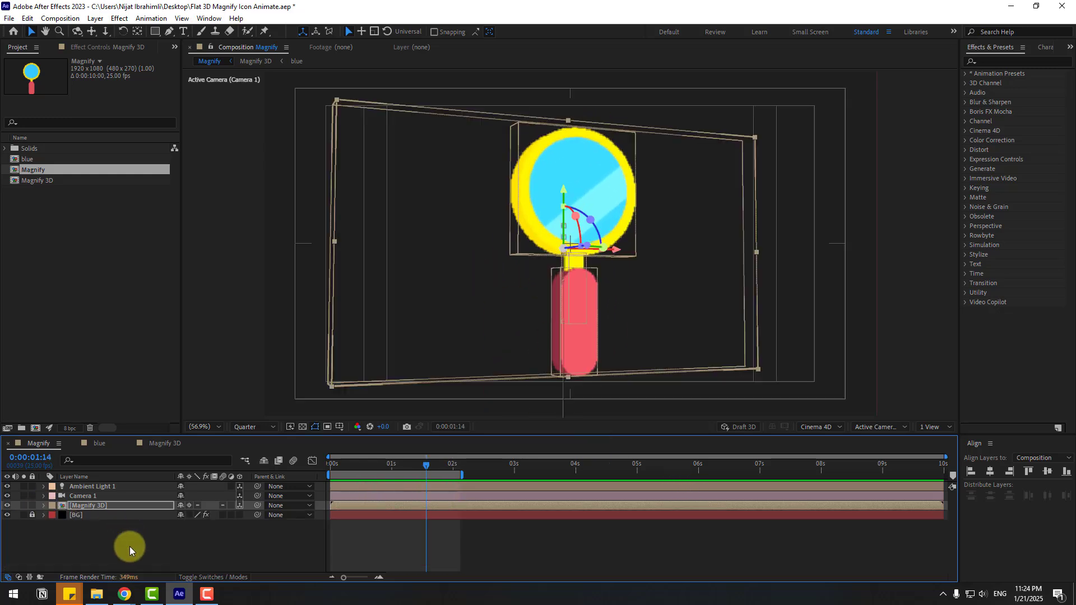
{"action": "left_click", "coordinate": [127, 544]}
Open Animation Composer 3 and browse the Shape Elements in Starter Precomps down to Particle Fireworks
{"action": "left_click", "coordinate": [237, 49]}
{"action": "left_click", "coordinate": [218, 19]}
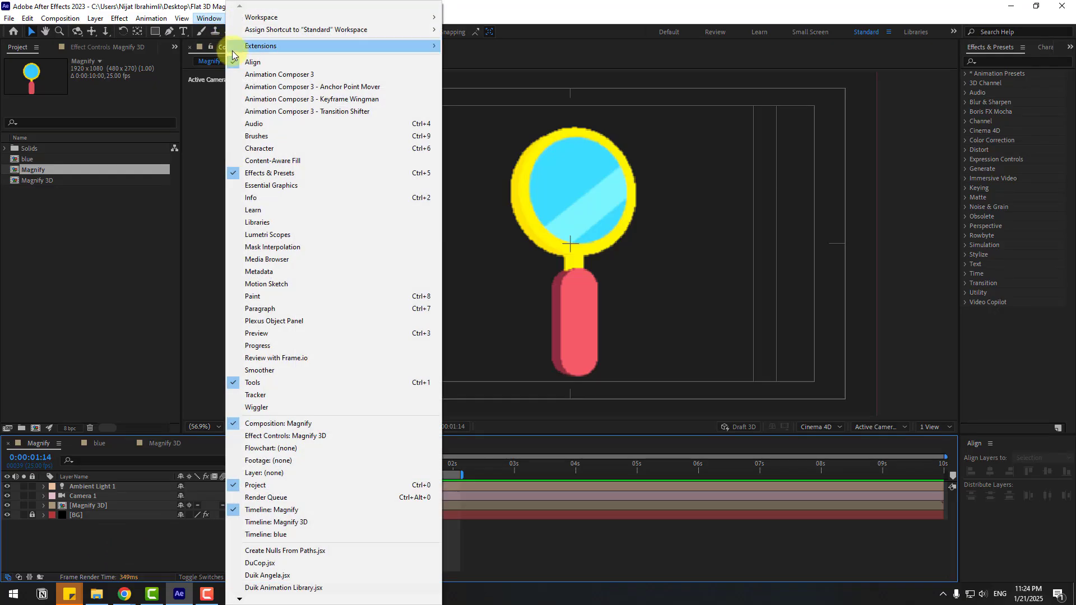
{"action": "left_click", "coordinate": [303, 75]}
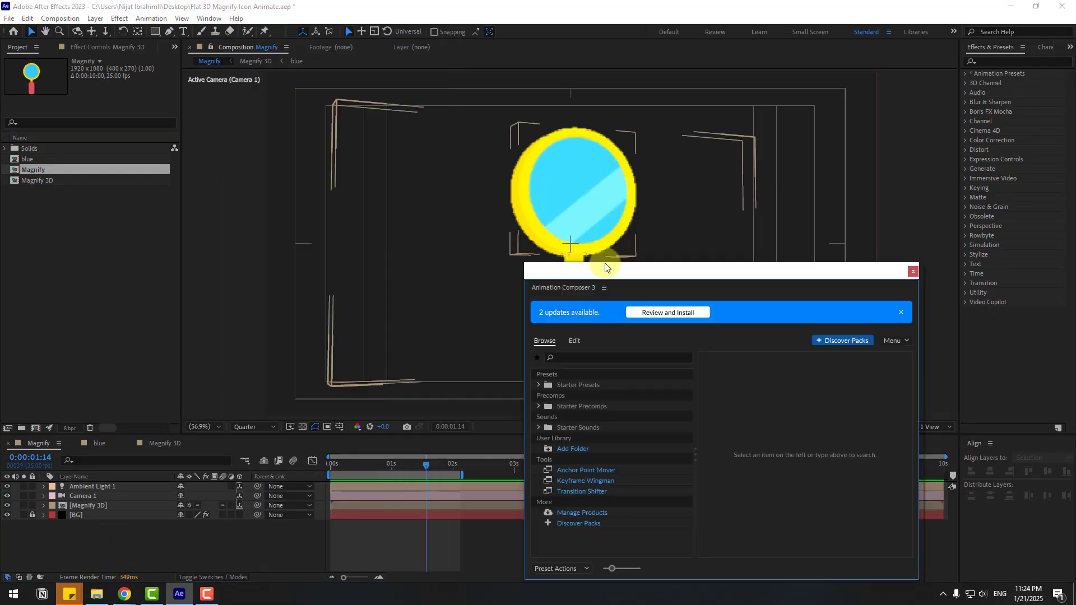
{"action": "left_click", "coordinate": [539, 406]}
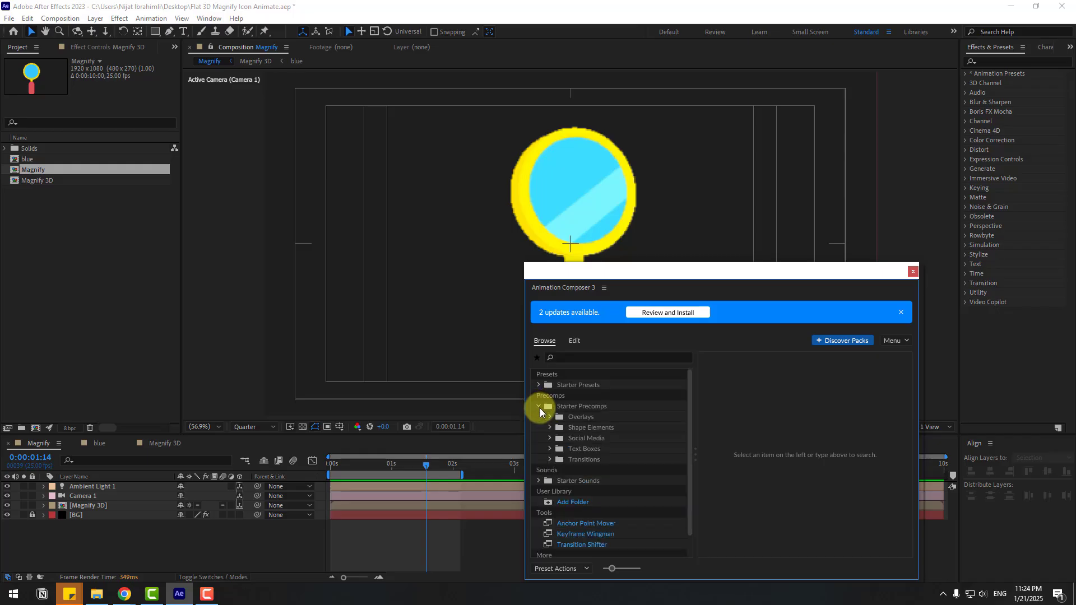
{"action": "left_click", "coordinate": [582, 431]}
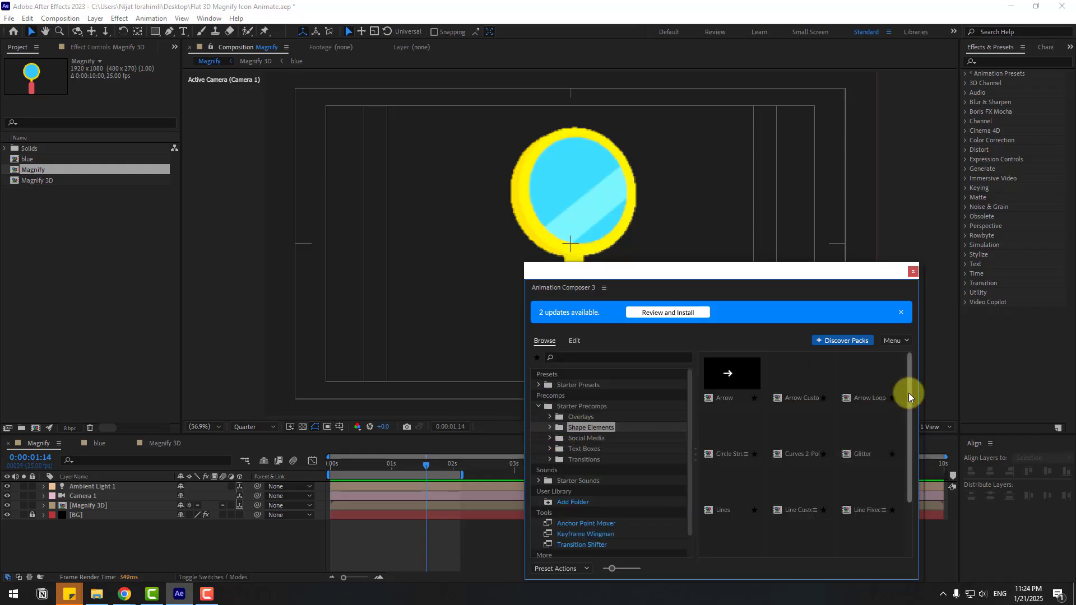
{"action": "left_click_drag", "start_coordinate": [909, 392], "coordinate": [911, 480]}
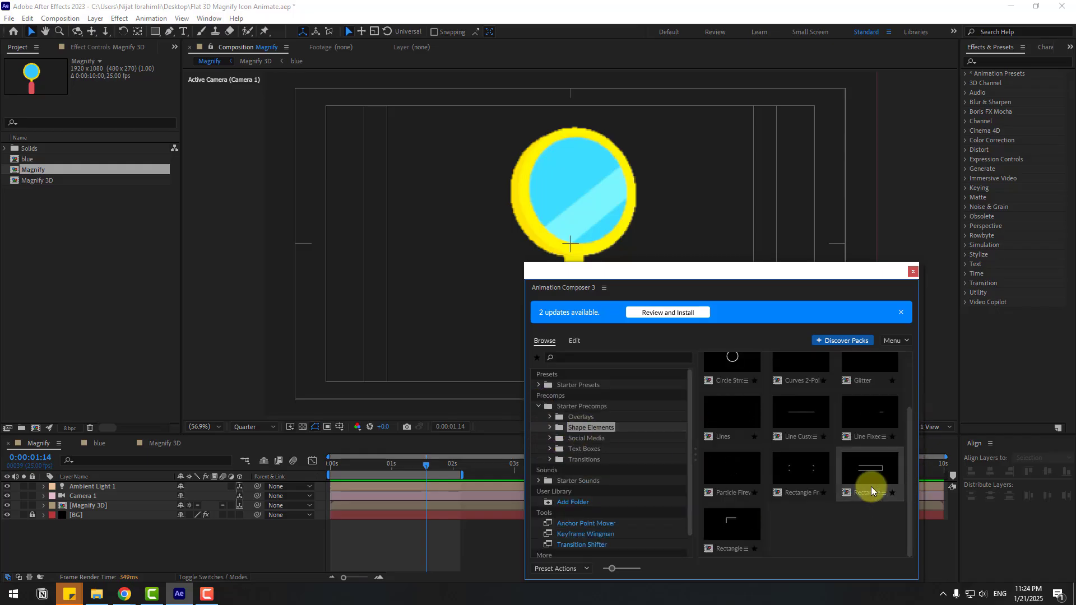
Add the Particle Fireworks precomp to the Magnify composition without sound and close Animation Composer
{"action": "left_click", "coordinate": [730, 473]}
{"action": "left_click_drag", "start_coordinate": [759, 275], "coordinate": [768, 186]}
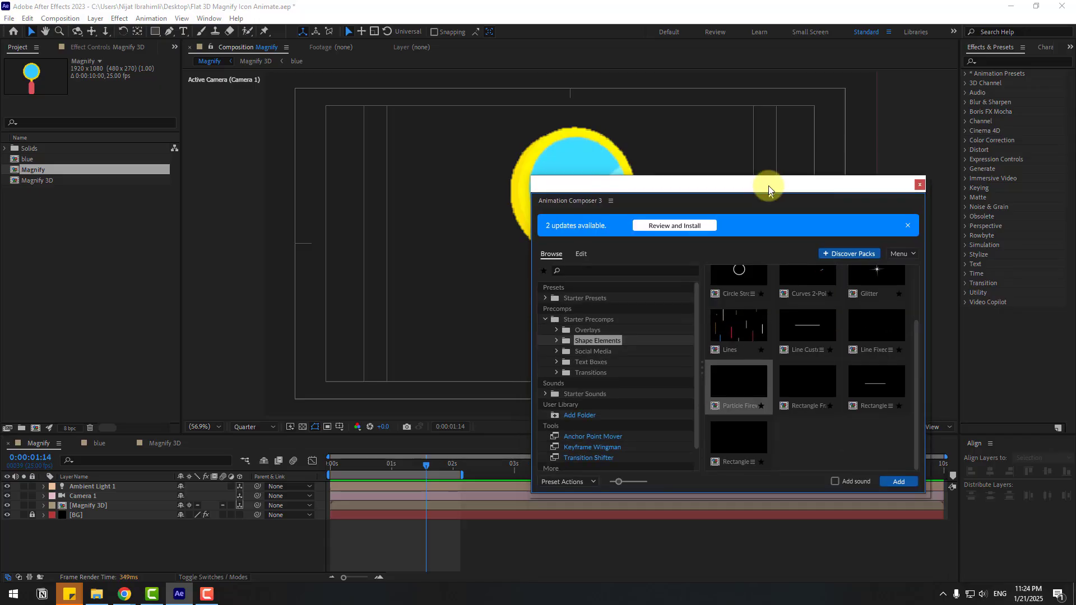
{"action": "left_click", "coordinate": [899, 479]}
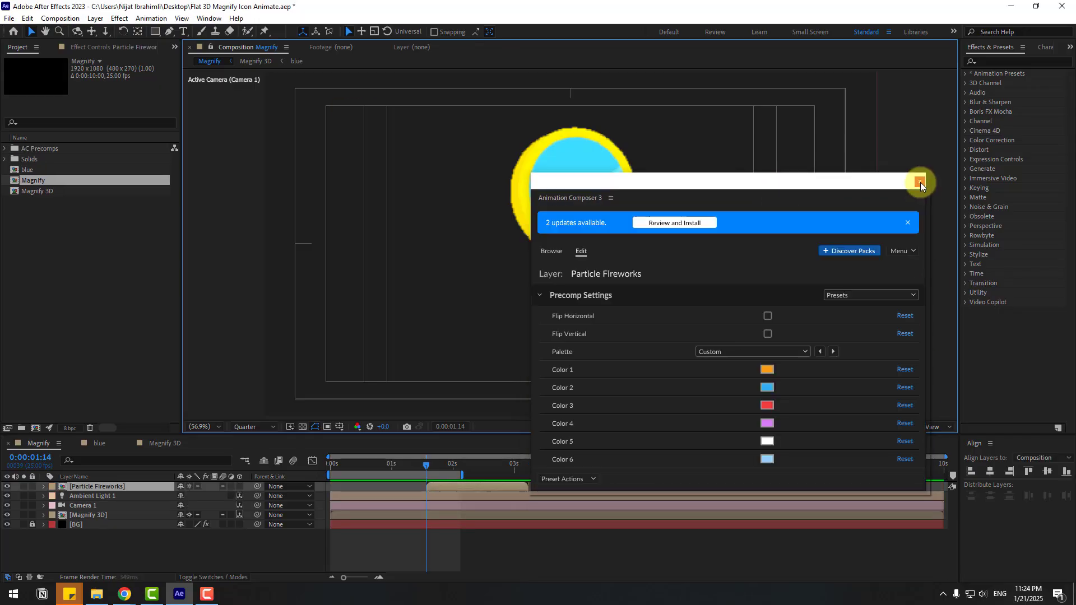
{"action": "left_click", "coordinate": [920, 182]}
Place the Particle Fireworks layer directly beneath Magnify 3D and shift it to start at about 0:00:00:04
{"action": "left_click_drag", "start_coordinate": [98, 485], "coordinate": [106, 519]}
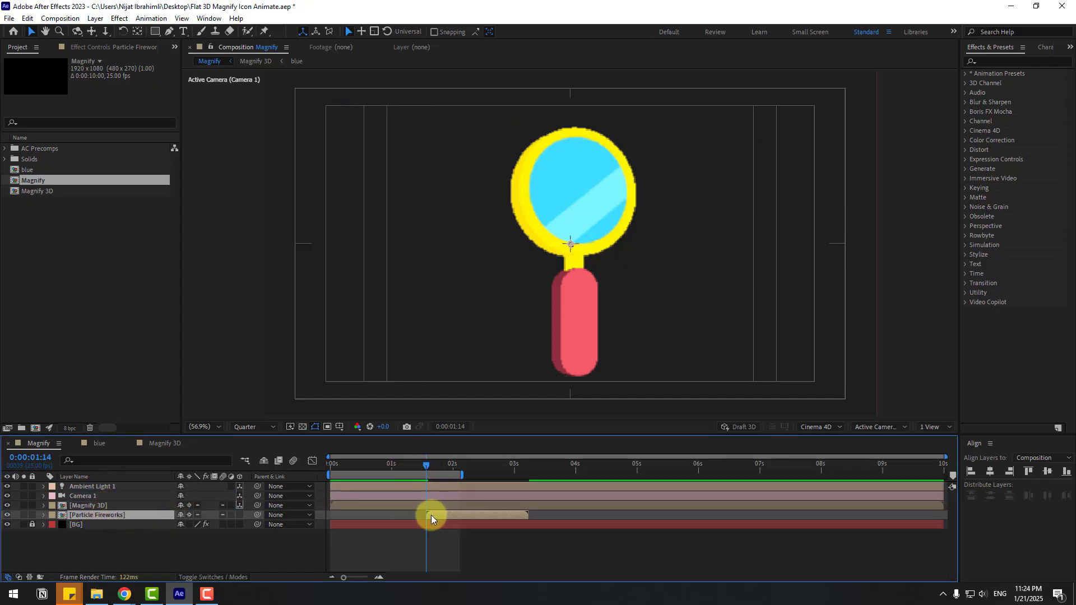
{"action": "left_click_drag", "start_coordinate": [339, 465], "coordinate": [356, 466]}
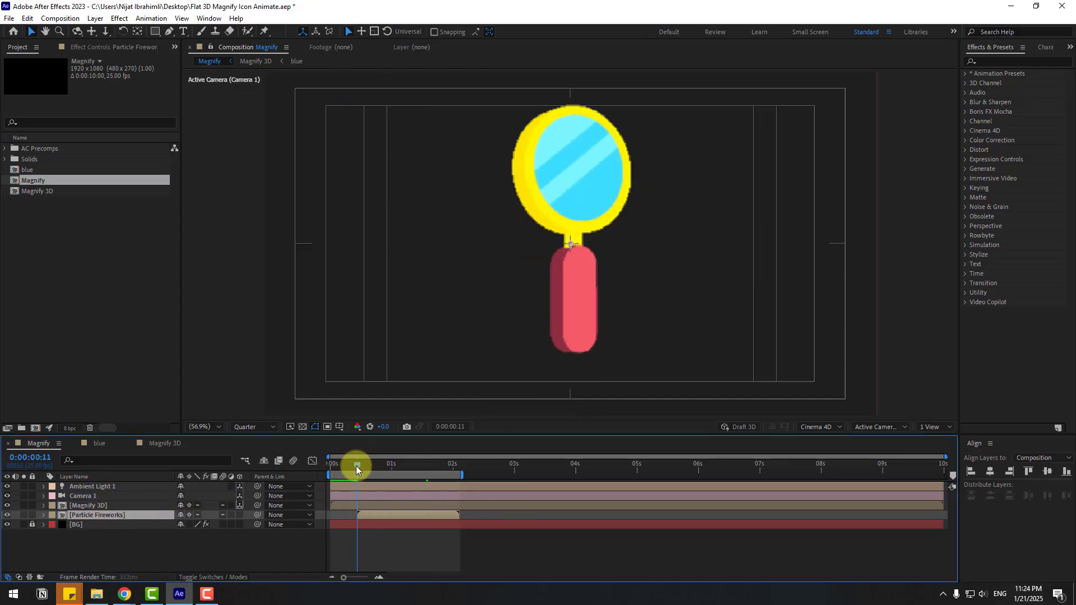
{"action": "left_click_drag", "start_coordinate": [378, 515], "coordinate": [364, 515]}
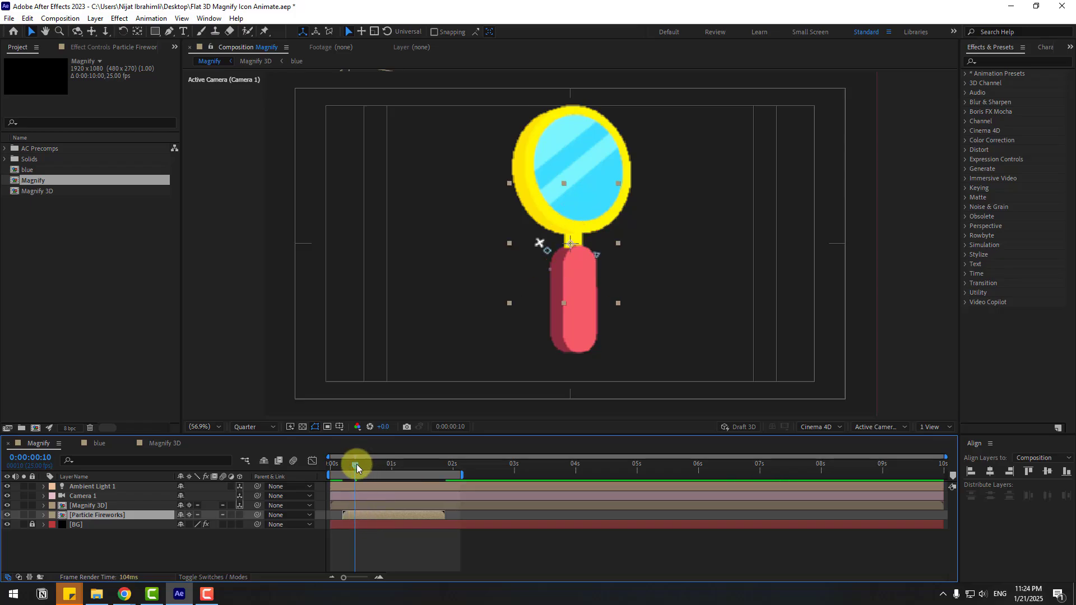
{"action": "left_click_drag", "start_coordinate": [357, 464], "coordinate": [391, 456]}
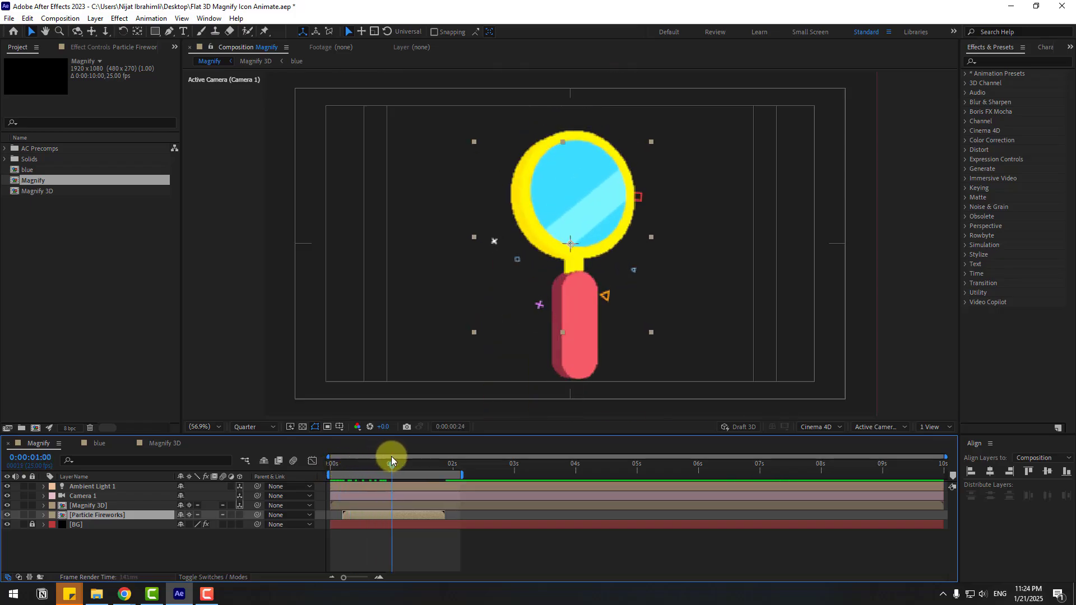
{"action": "left_click_drag", "start_coordinate": [371, 511], "coordinate": [369, 505]}
Scale the Particle Fireworks layer up to 148% so the particles spread around the magnifying glass, and preview the animation
{"action": "key", "text": "s"}
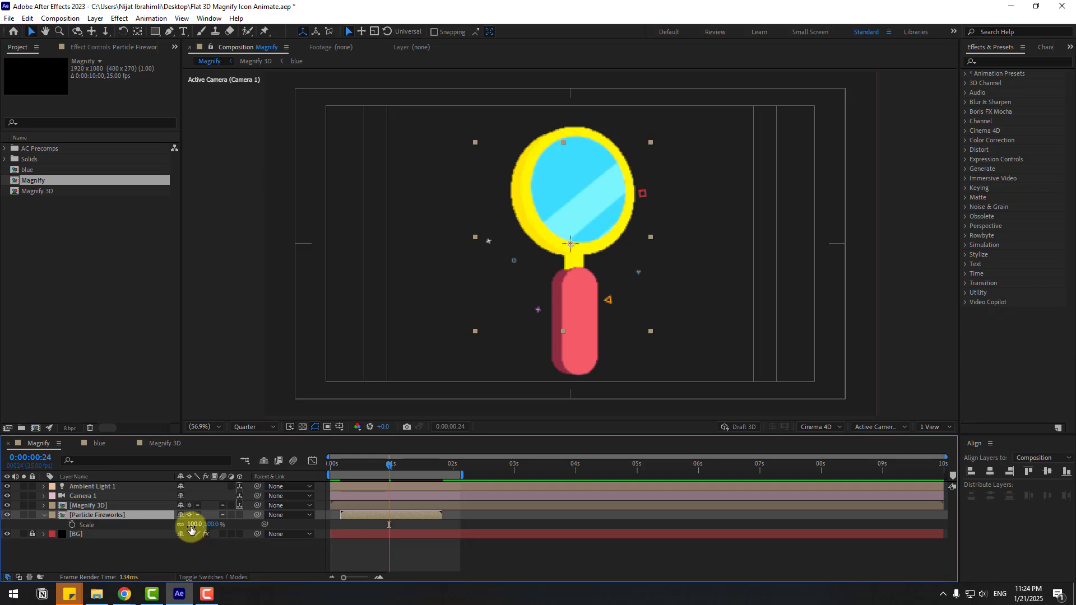
{"action": "left_click_drag", "start_coordinate": [196, 523], "coordinate": [213, 524]}
{"action": "key", "text": "space"}
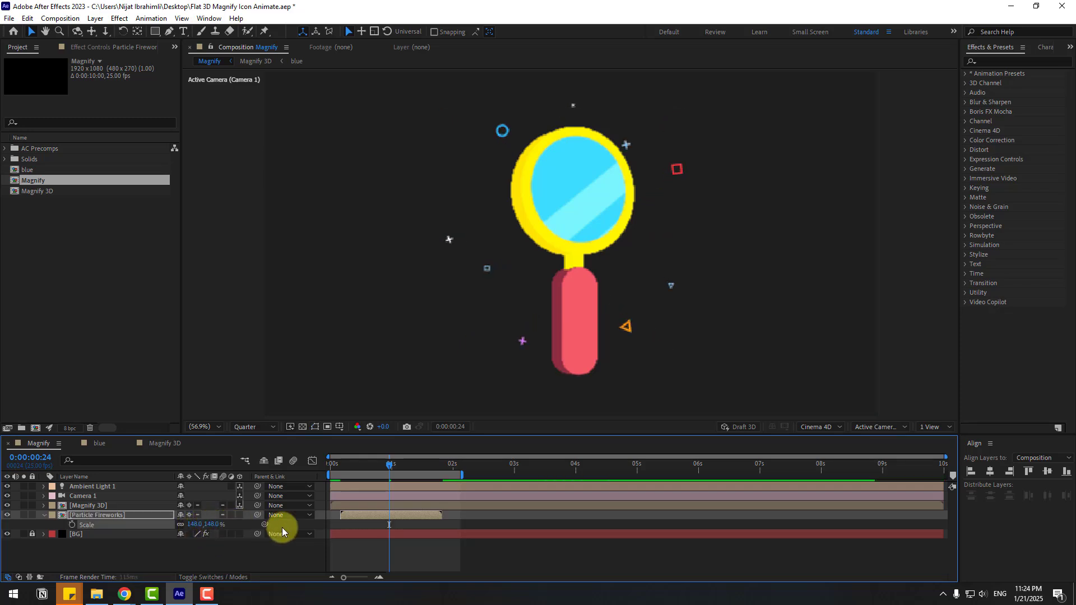